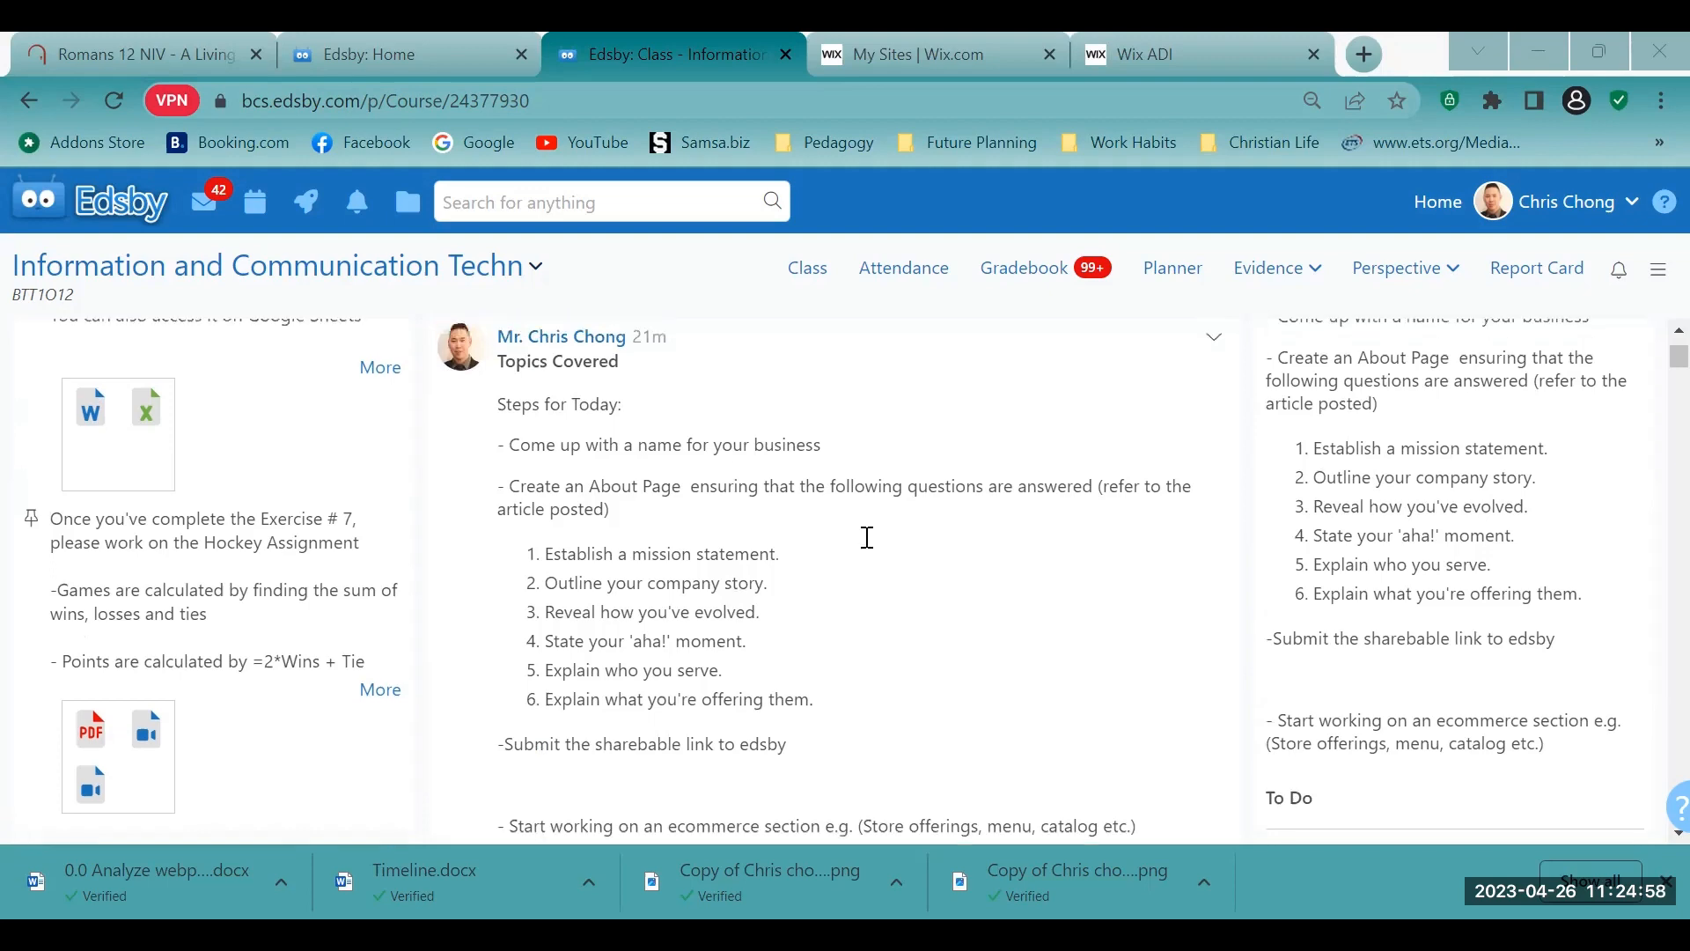
- Review today's assignment steps in the "Topics Covered" class post, from naming the business through the About Page to the ecommerce section
scroll(1025, 636, "down", 2)
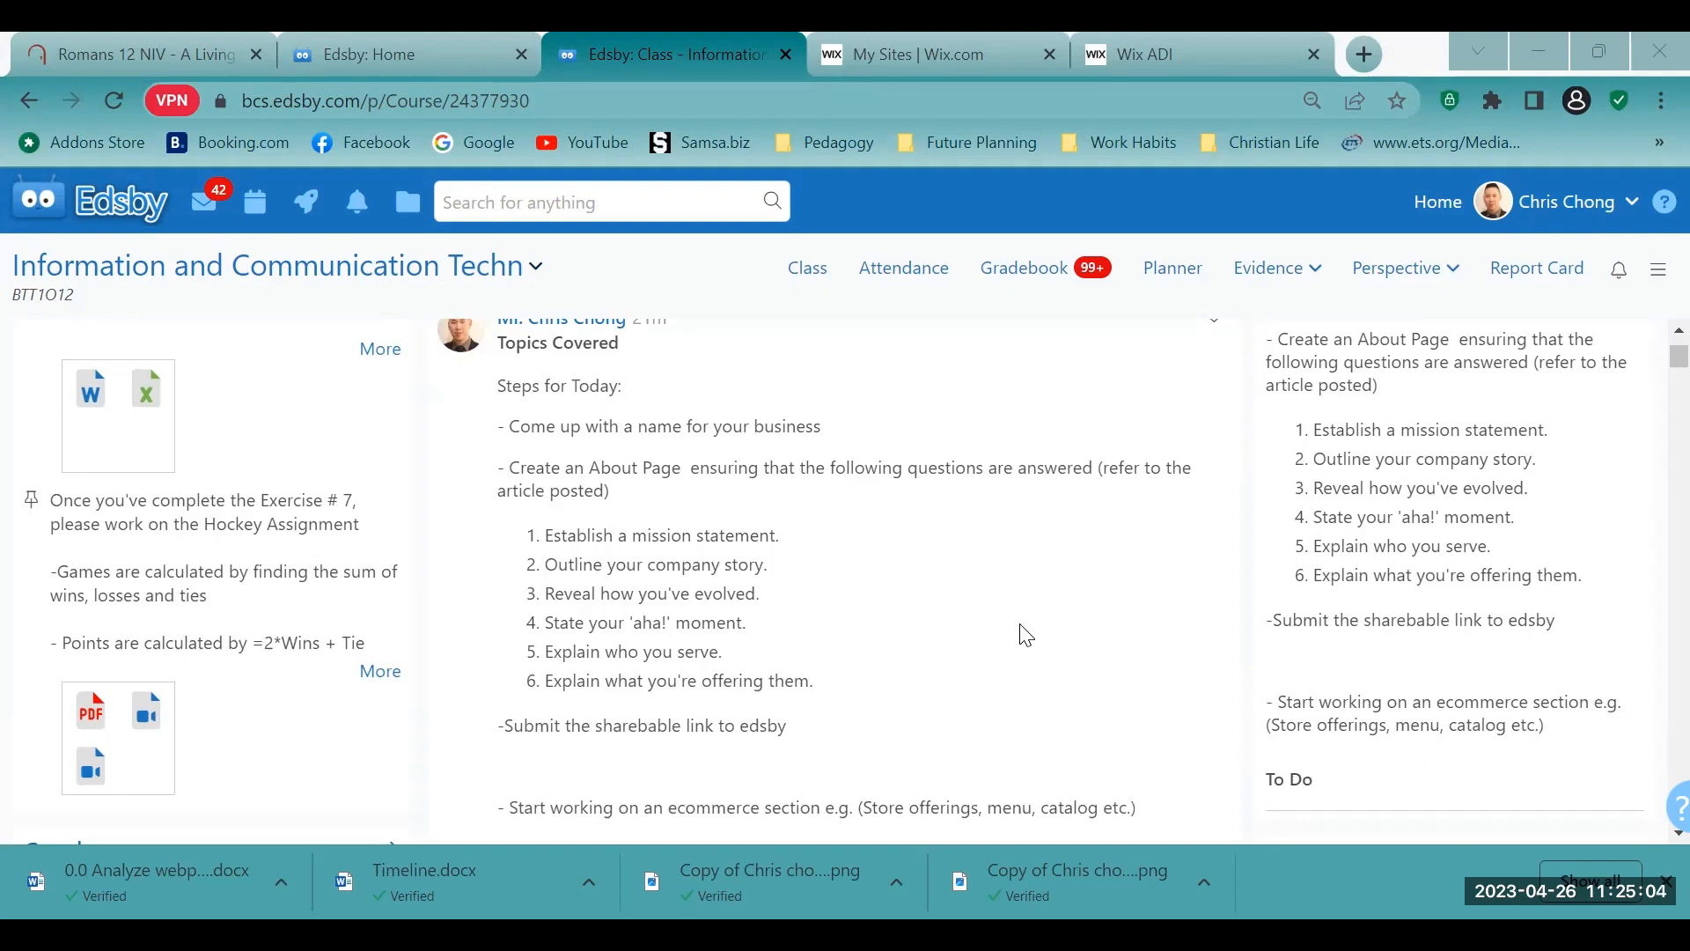
left_click_drag(510, 412, 847, 458)
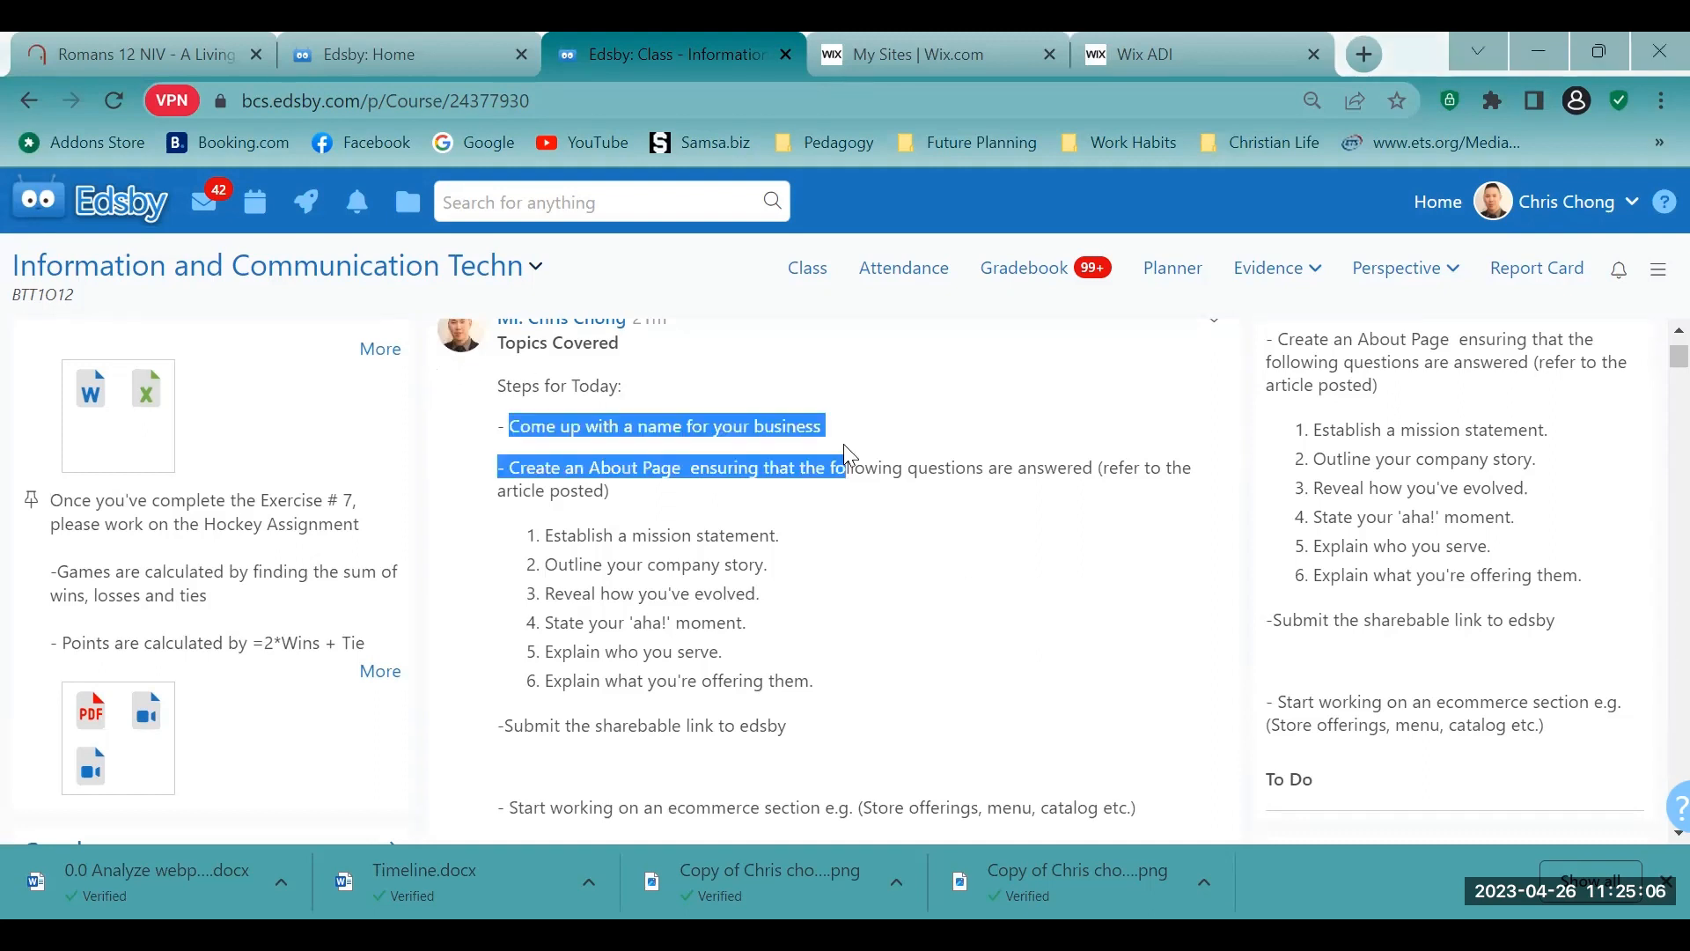
left_click(902, 542)
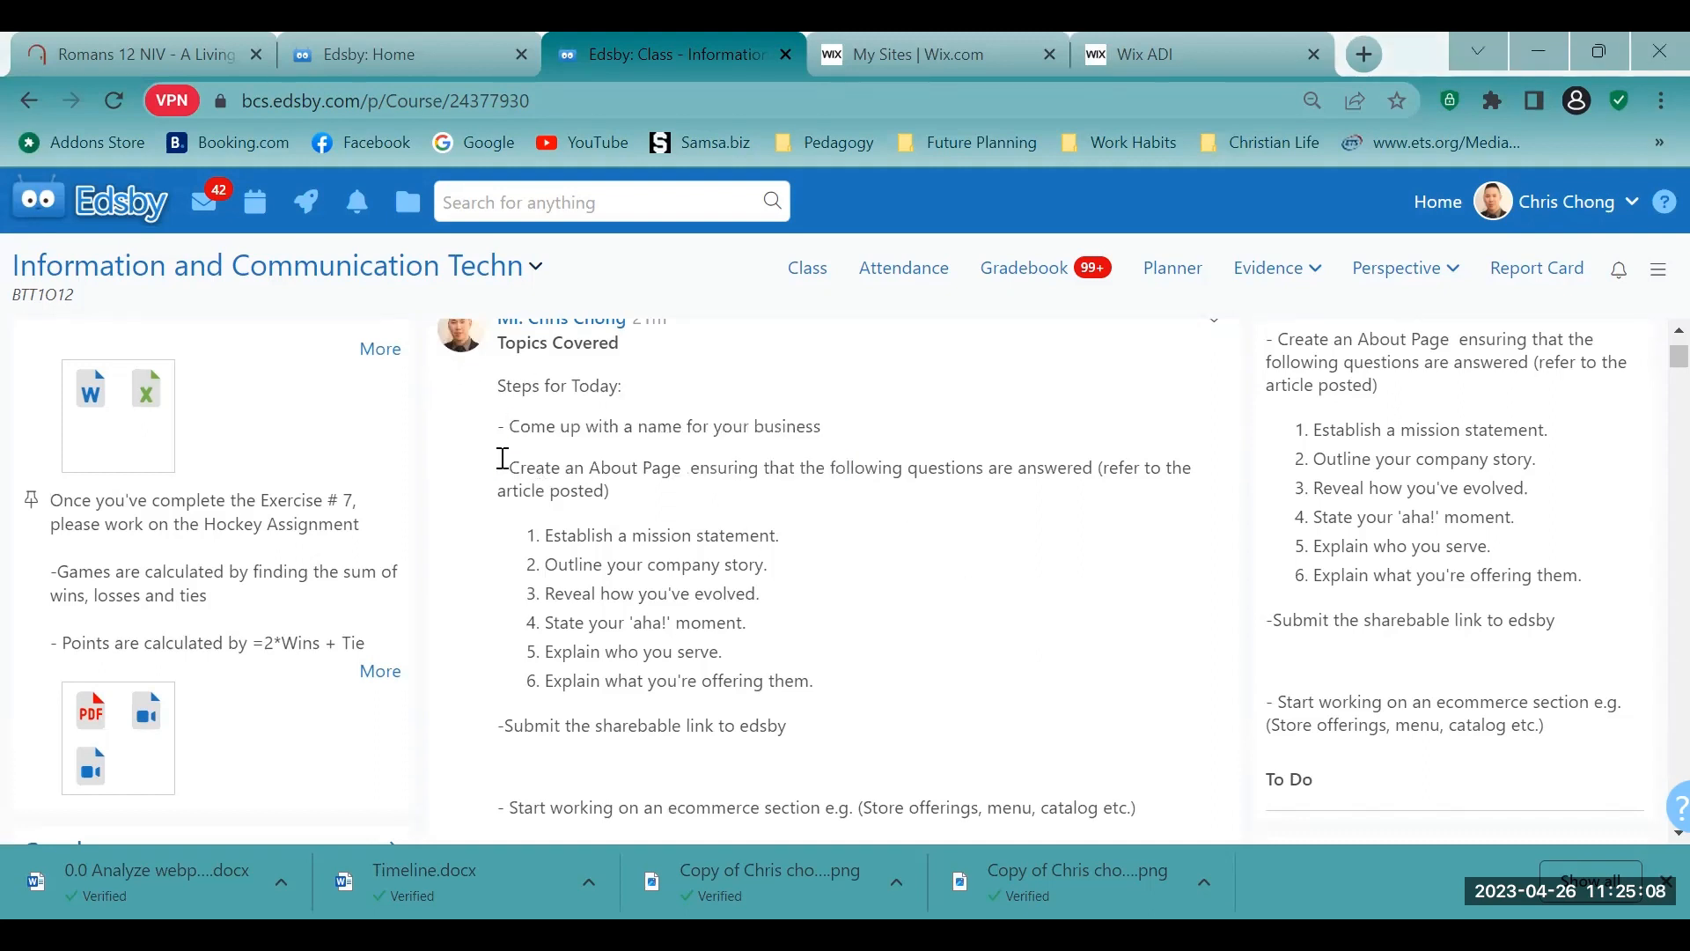
left_click_drag(503, 457, 974, 611)
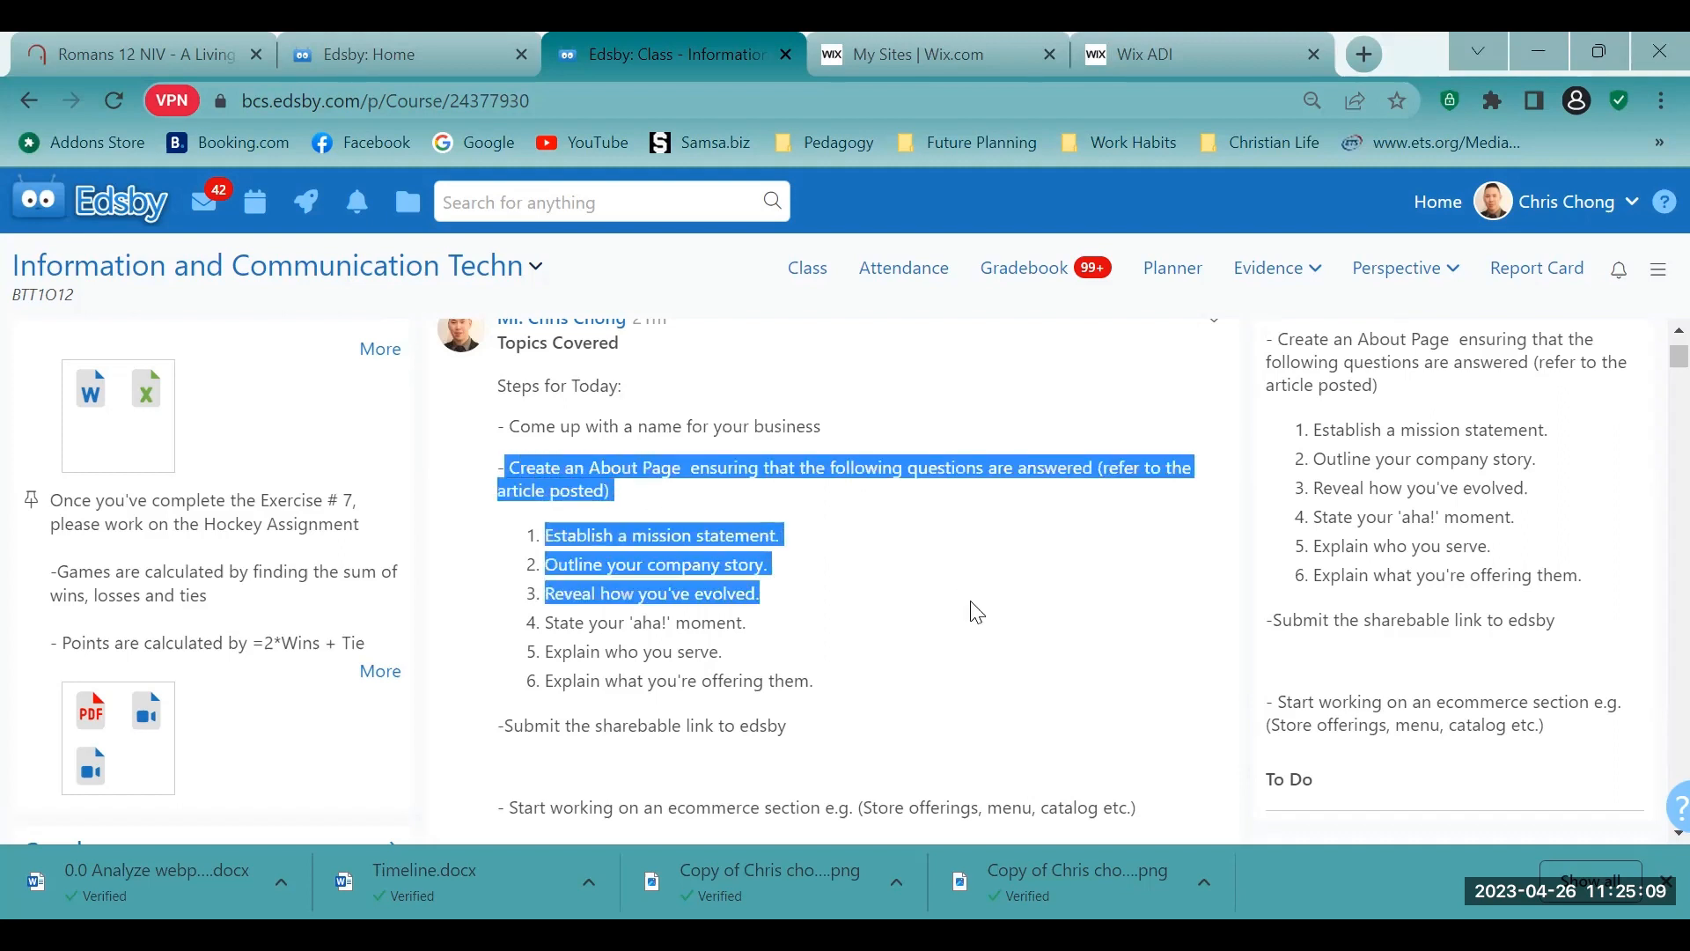
left_click(1019, 643)
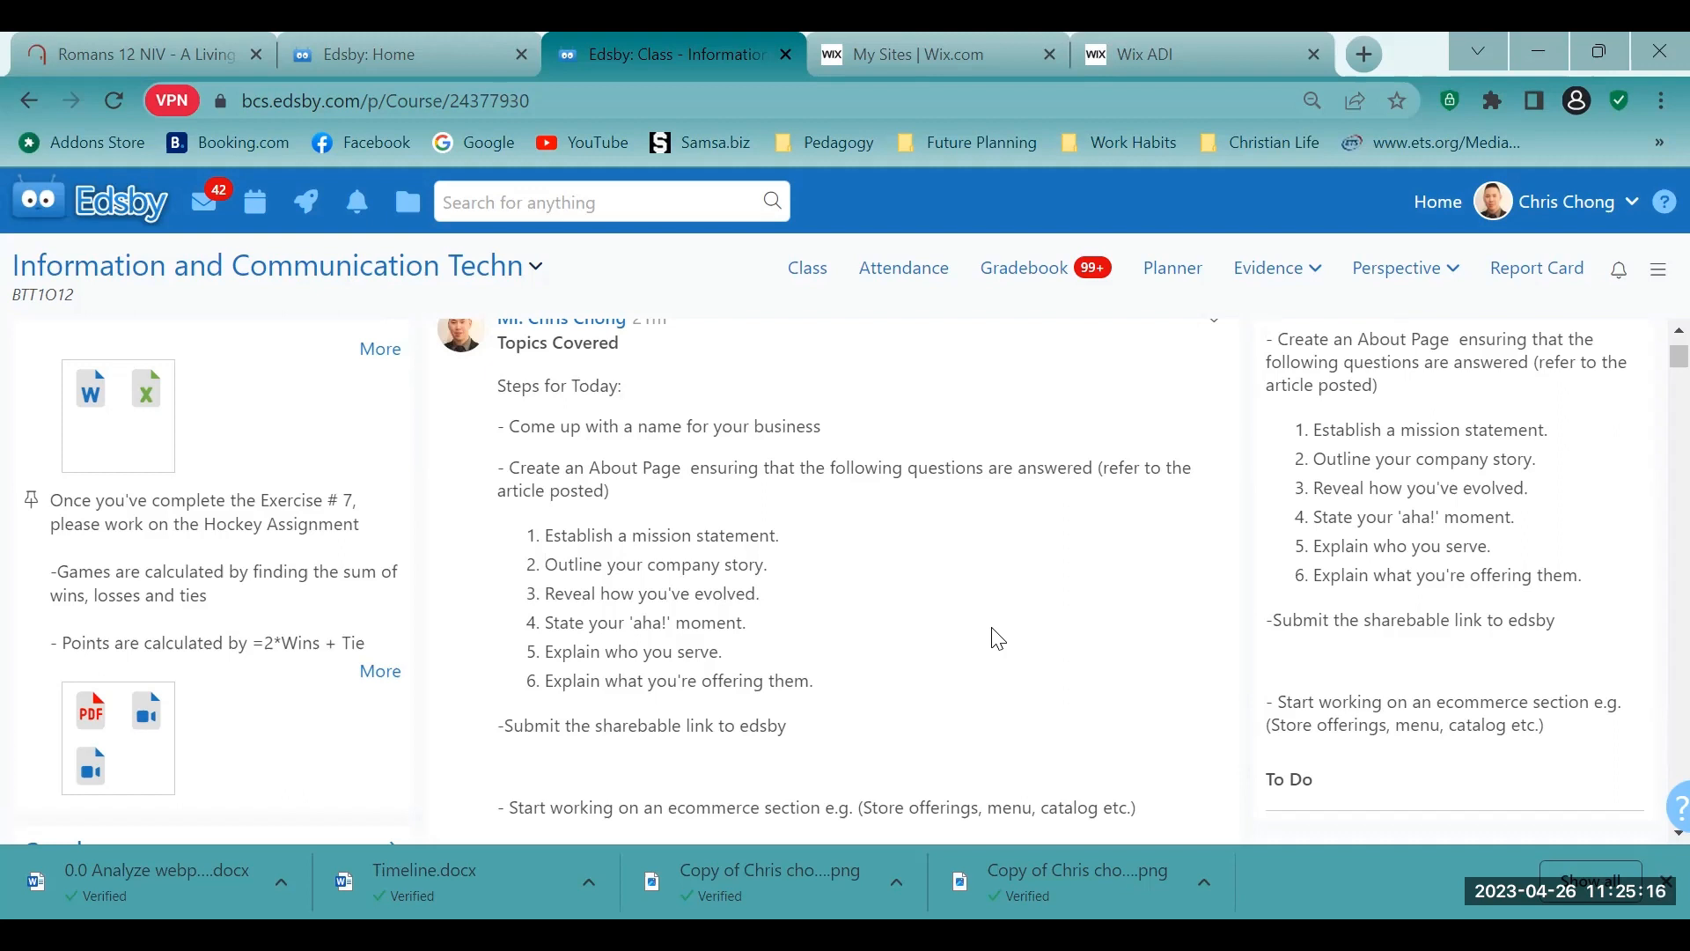
left_click_drag(578, 564, 854, 702)
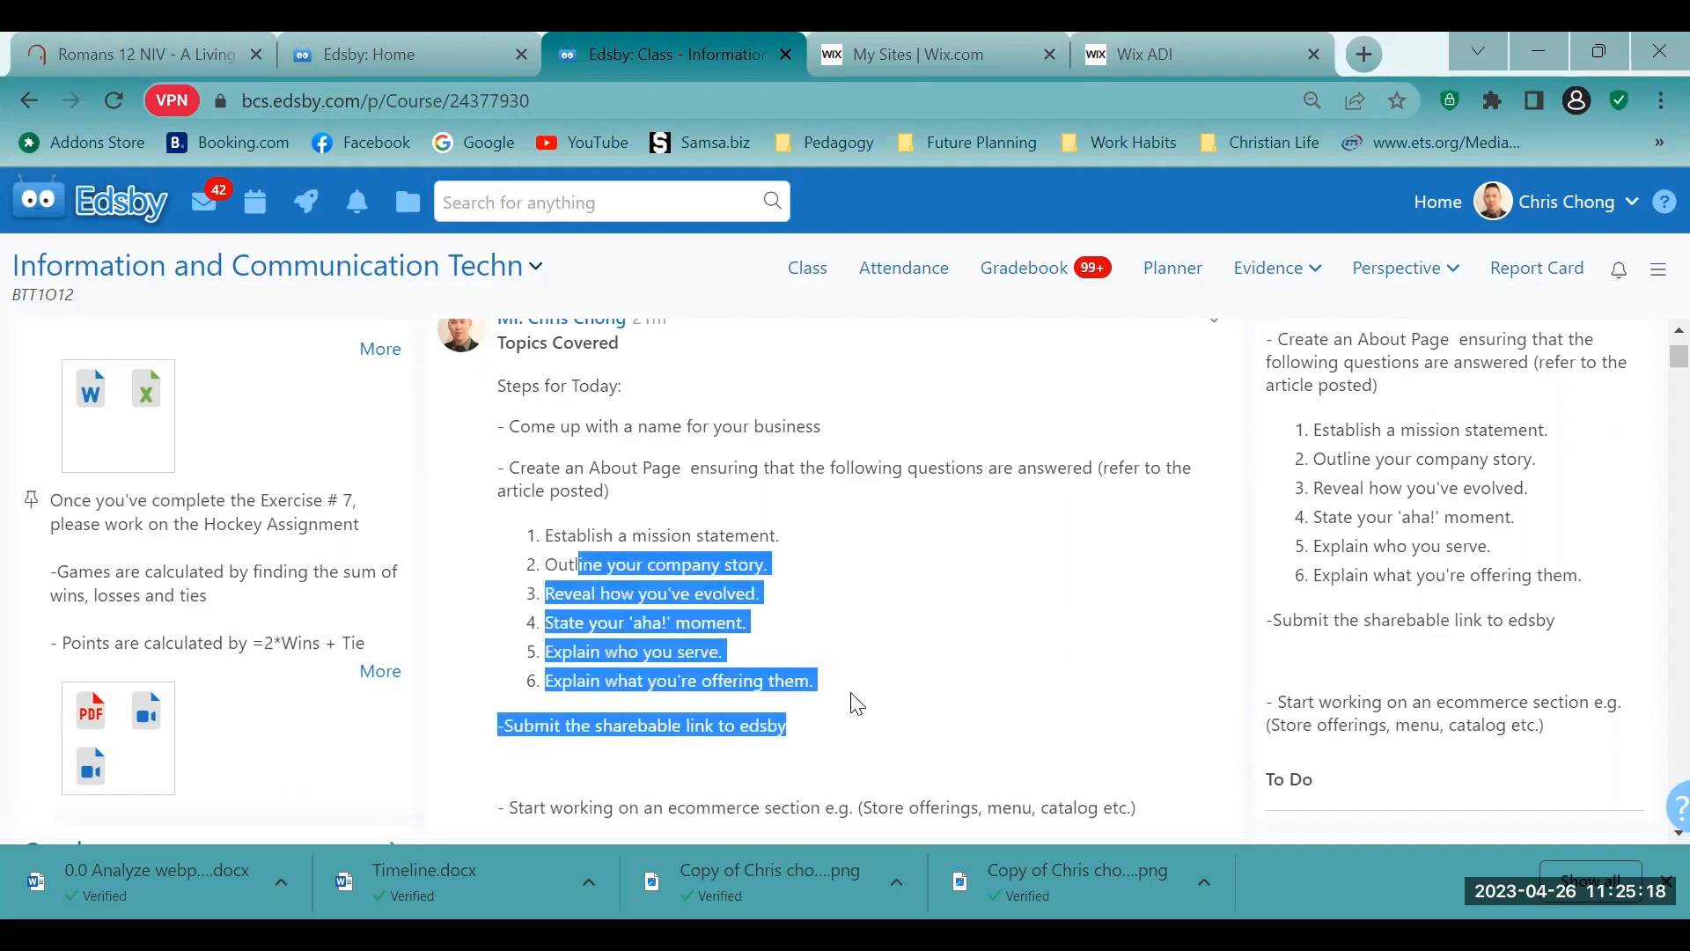
left_click(859, 701)
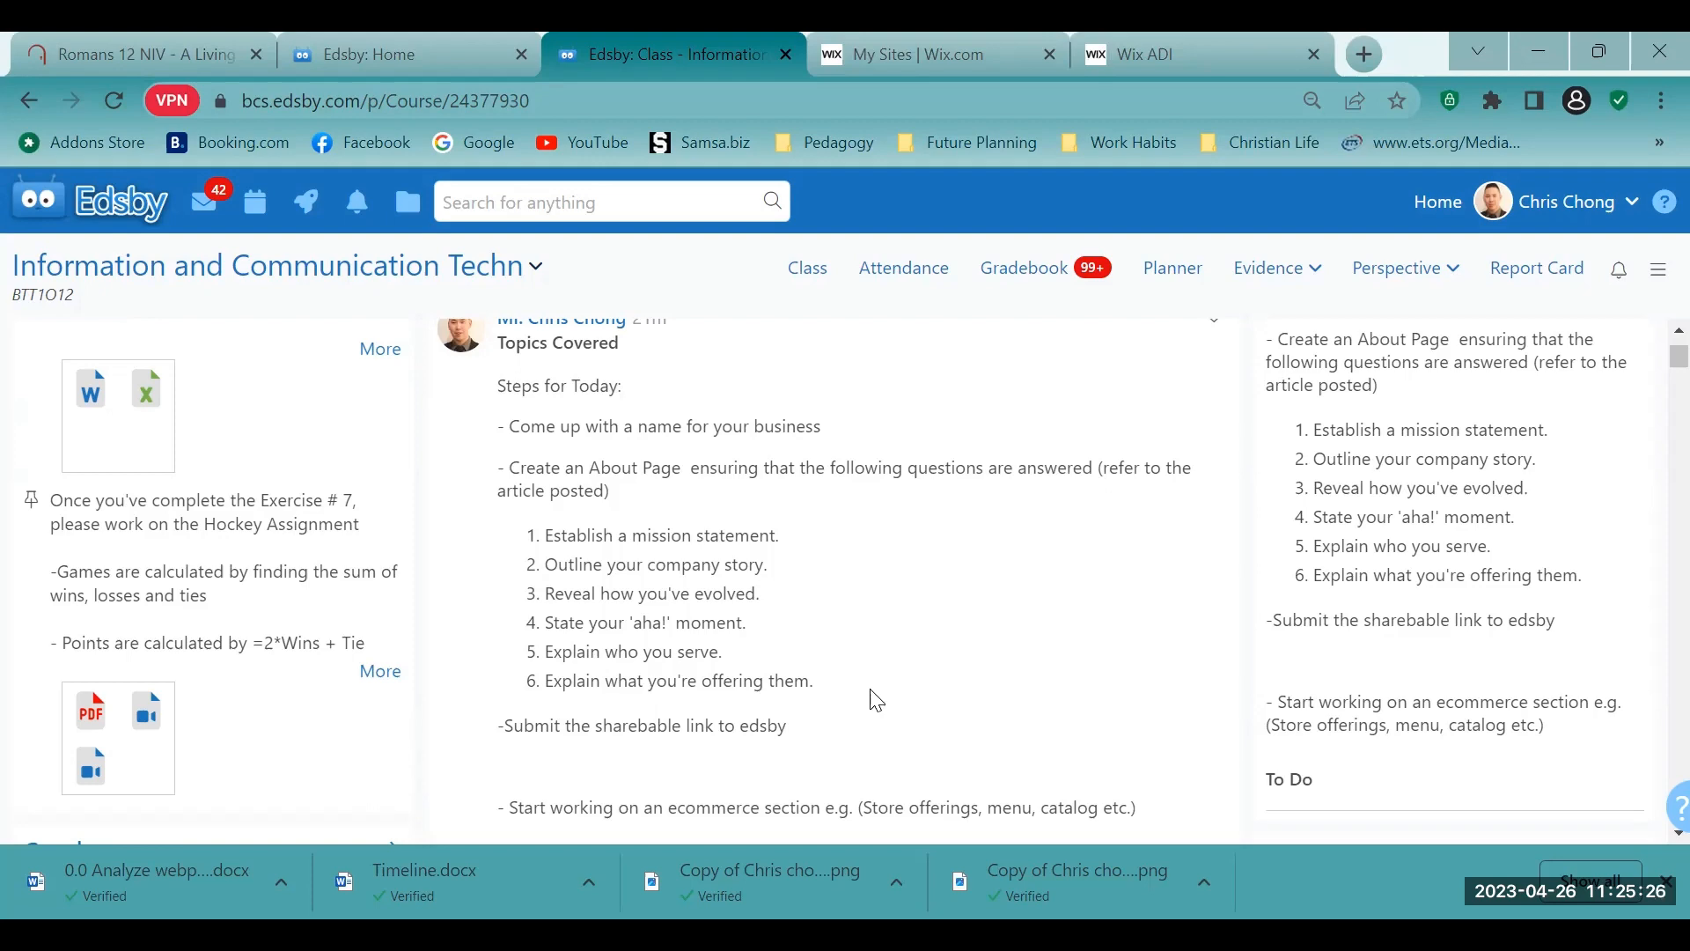
scroll(938, 695, "down", 1)
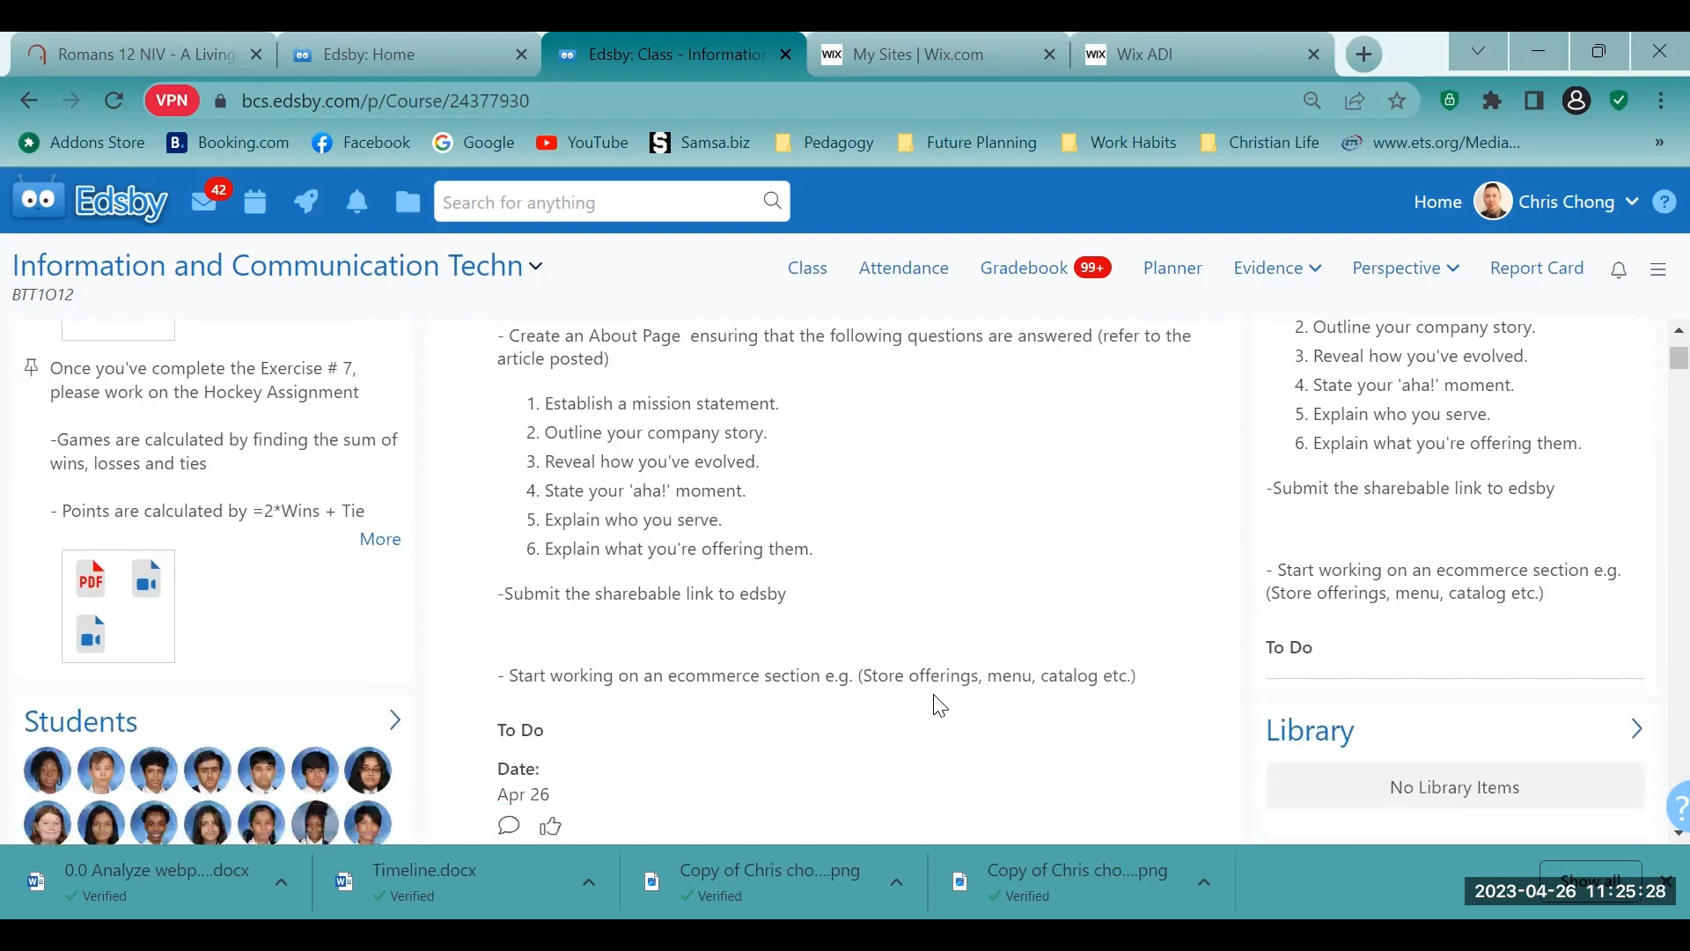
scroll(896, 494, "up", 1)
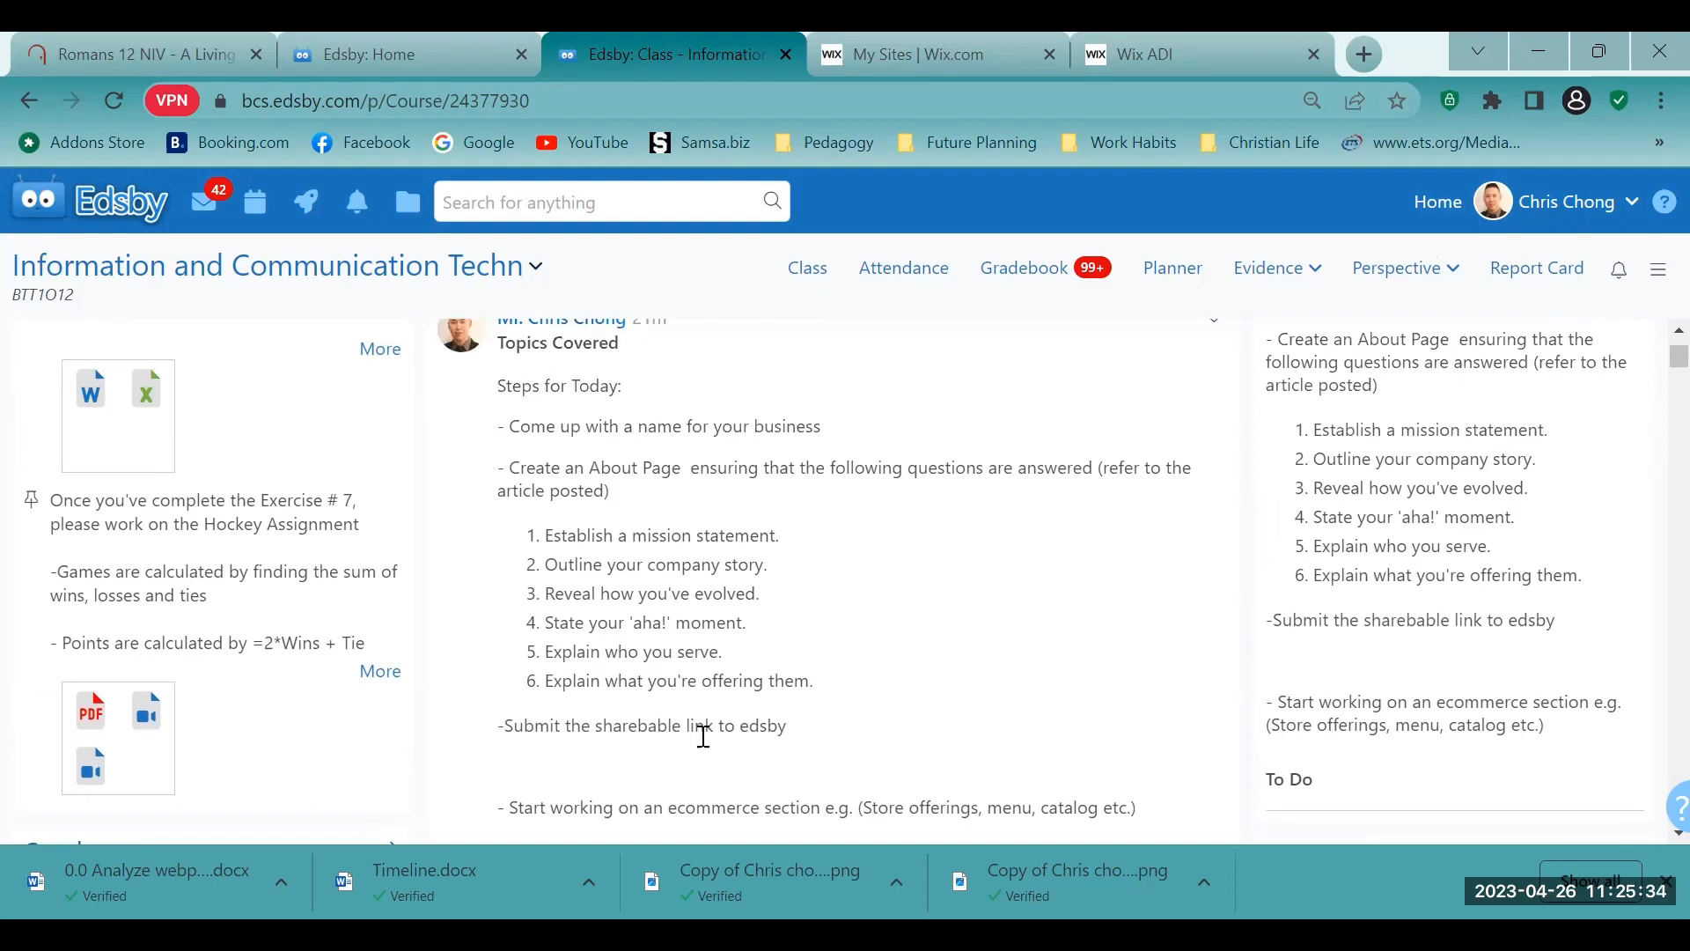
scroll(704, 735, "down", 2)
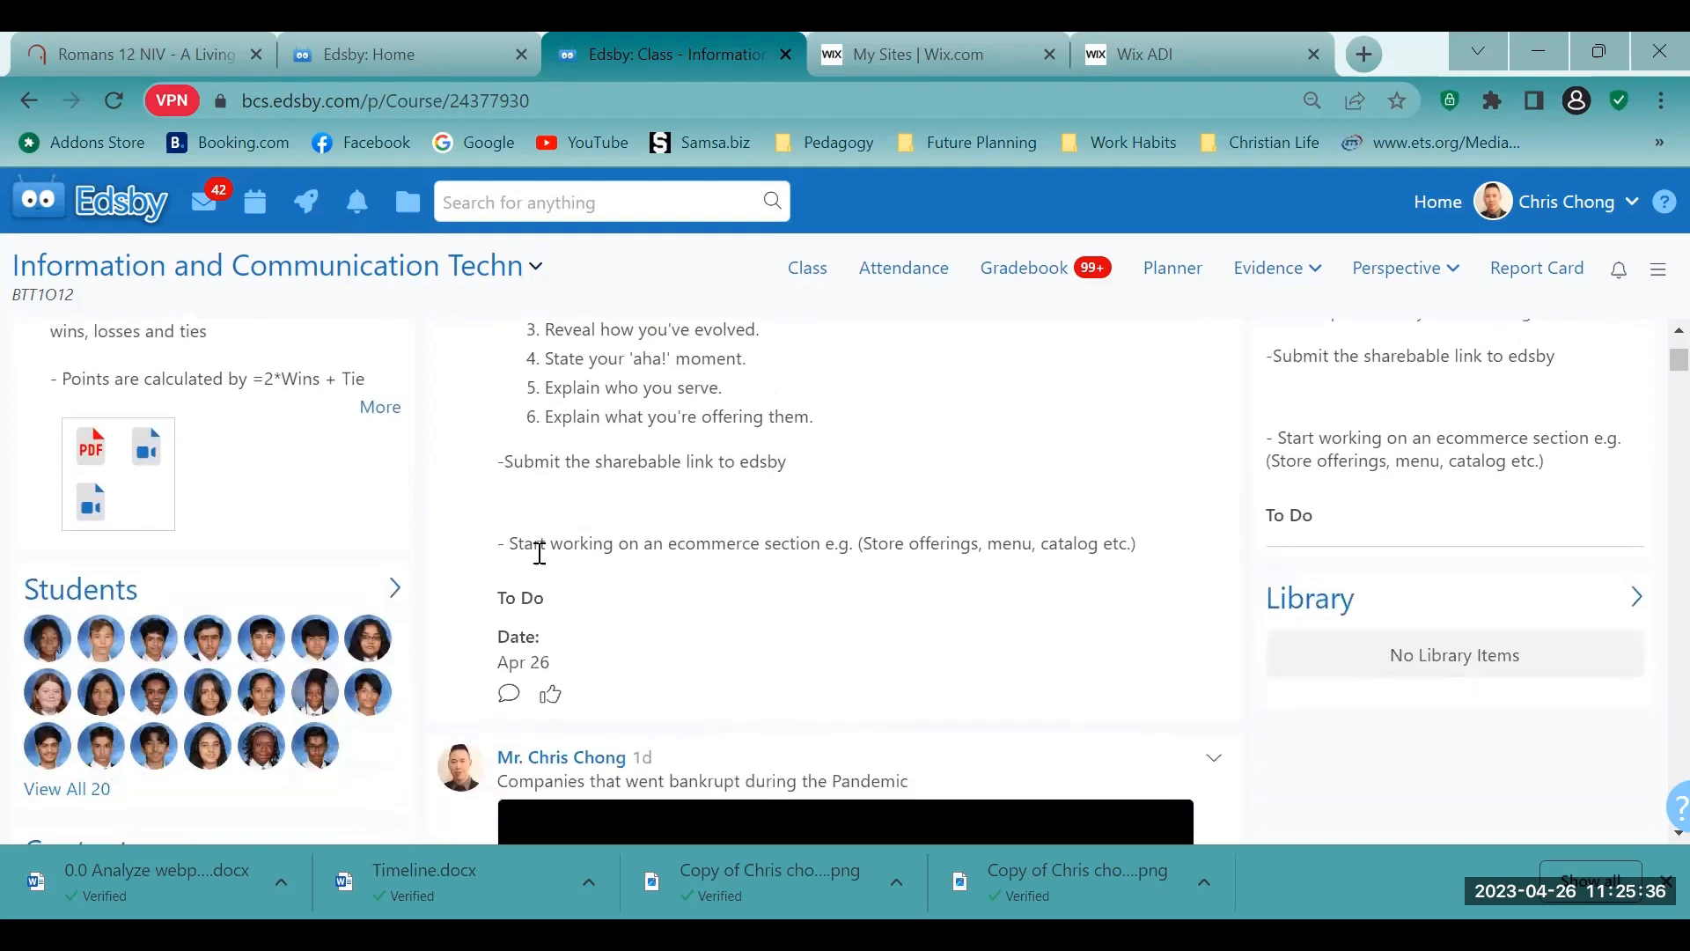
left_click_drag(536, 552, 1056, 557)
left_click(1075, 602)
scroll(968, 599, "up", 3)
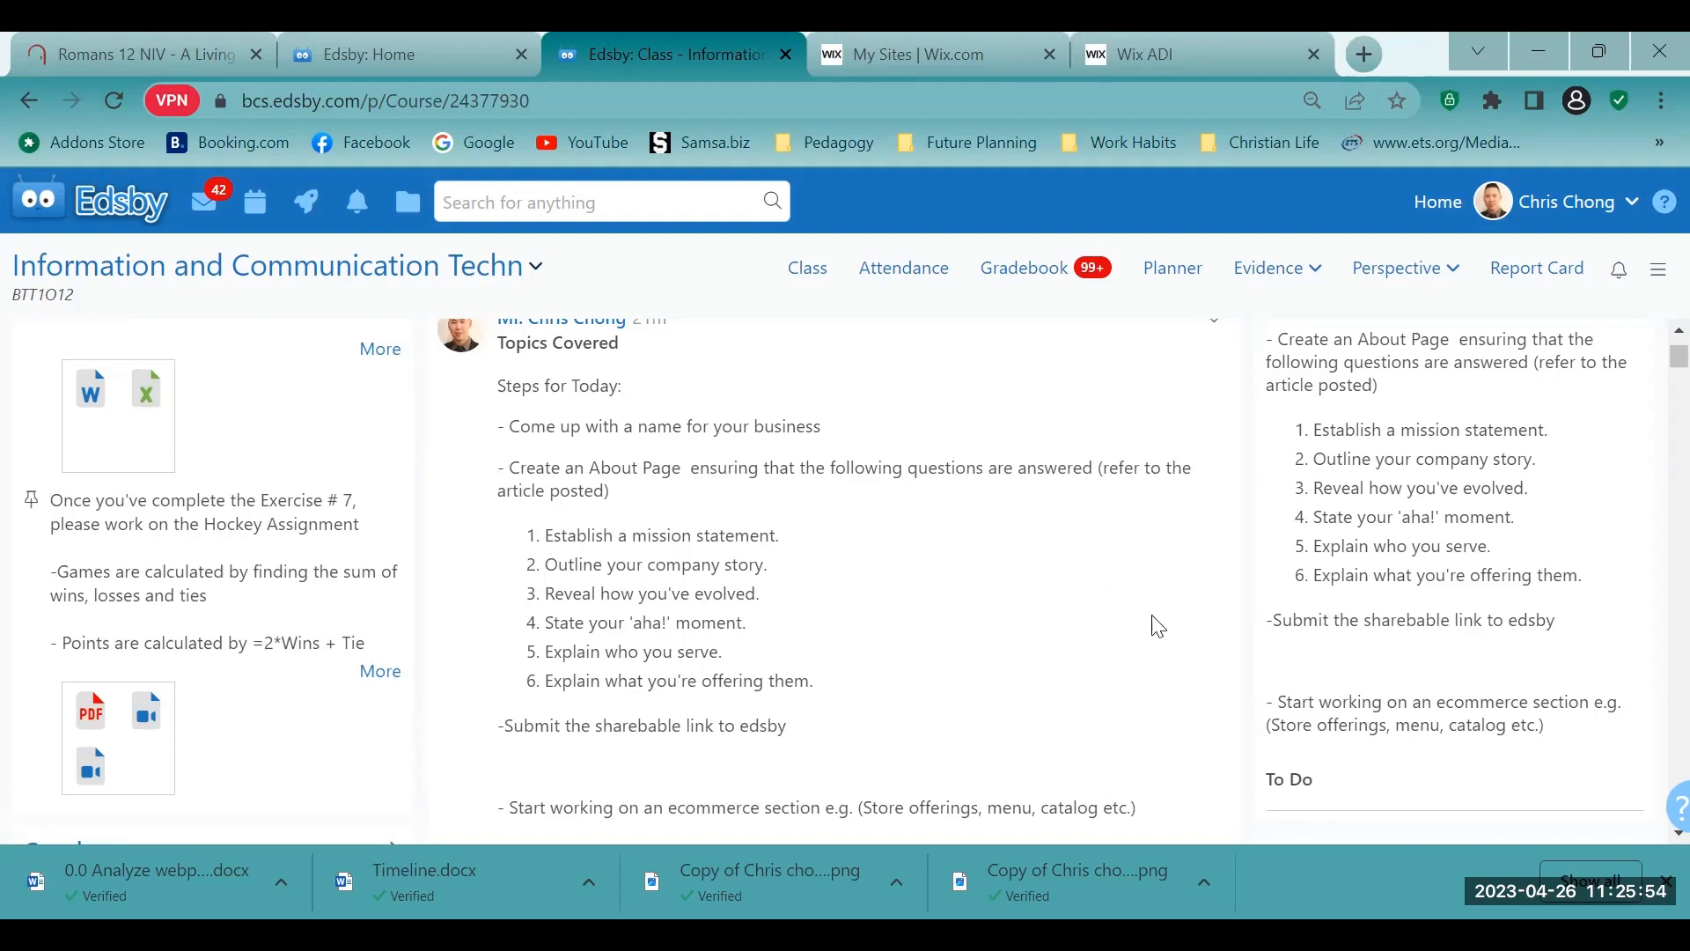
scroll(939, 651, "up", 1)
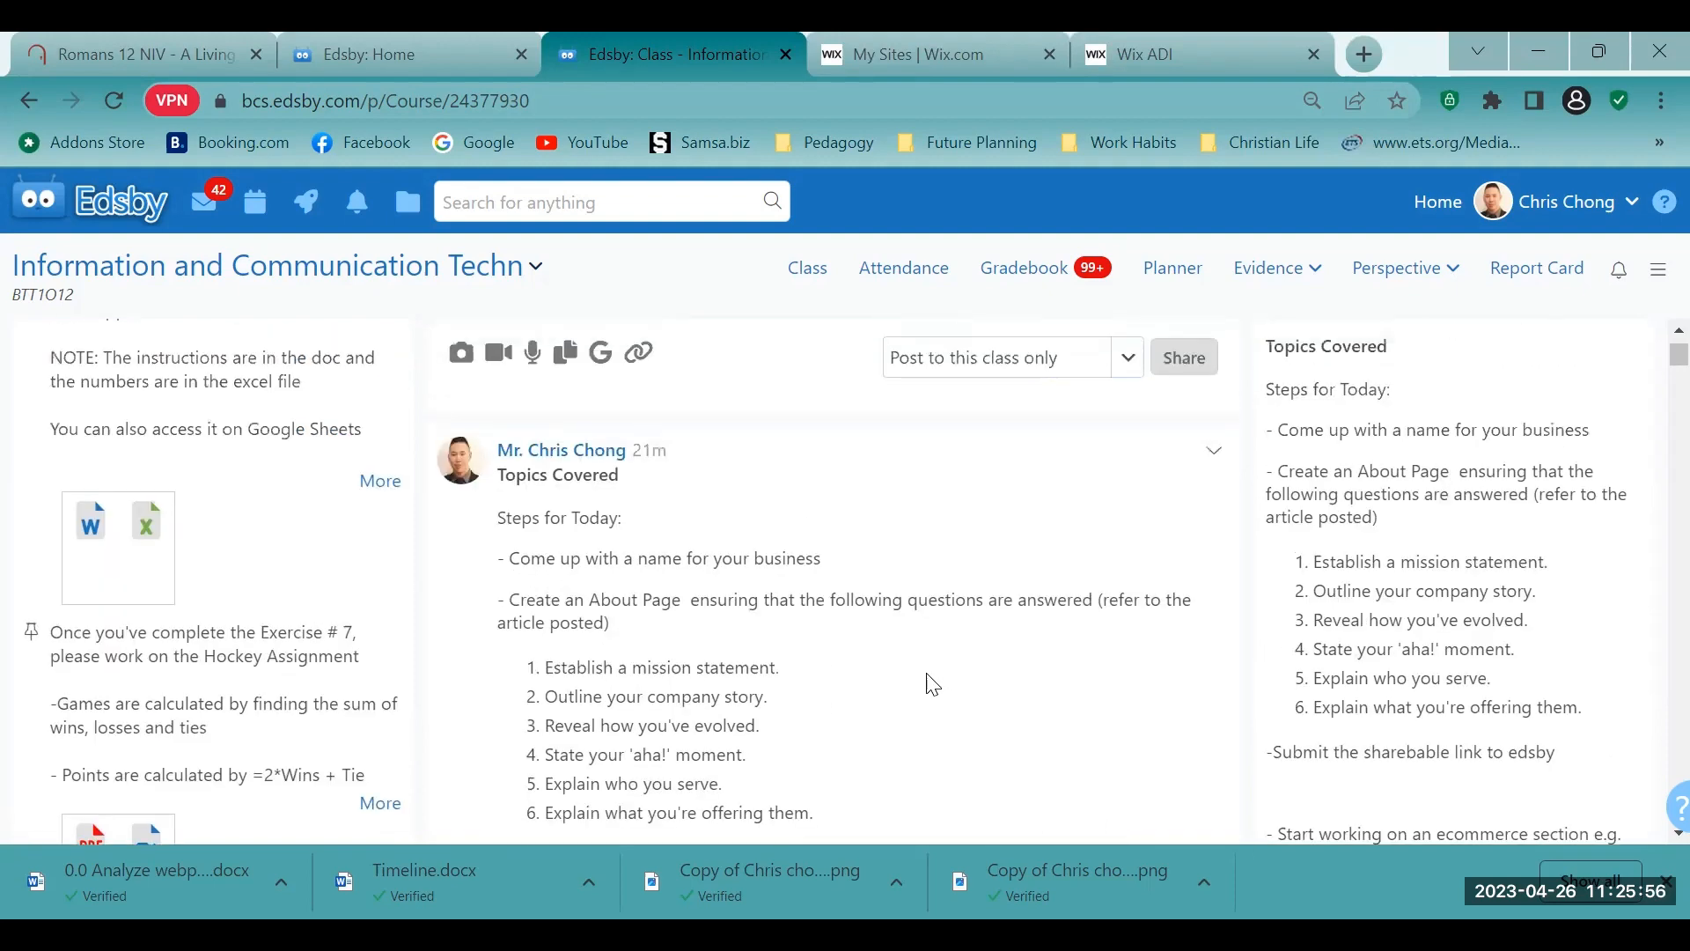
- Switch to the Wix My Sites page, look over the existing sites and start creating a new site
left_click(917, 38)
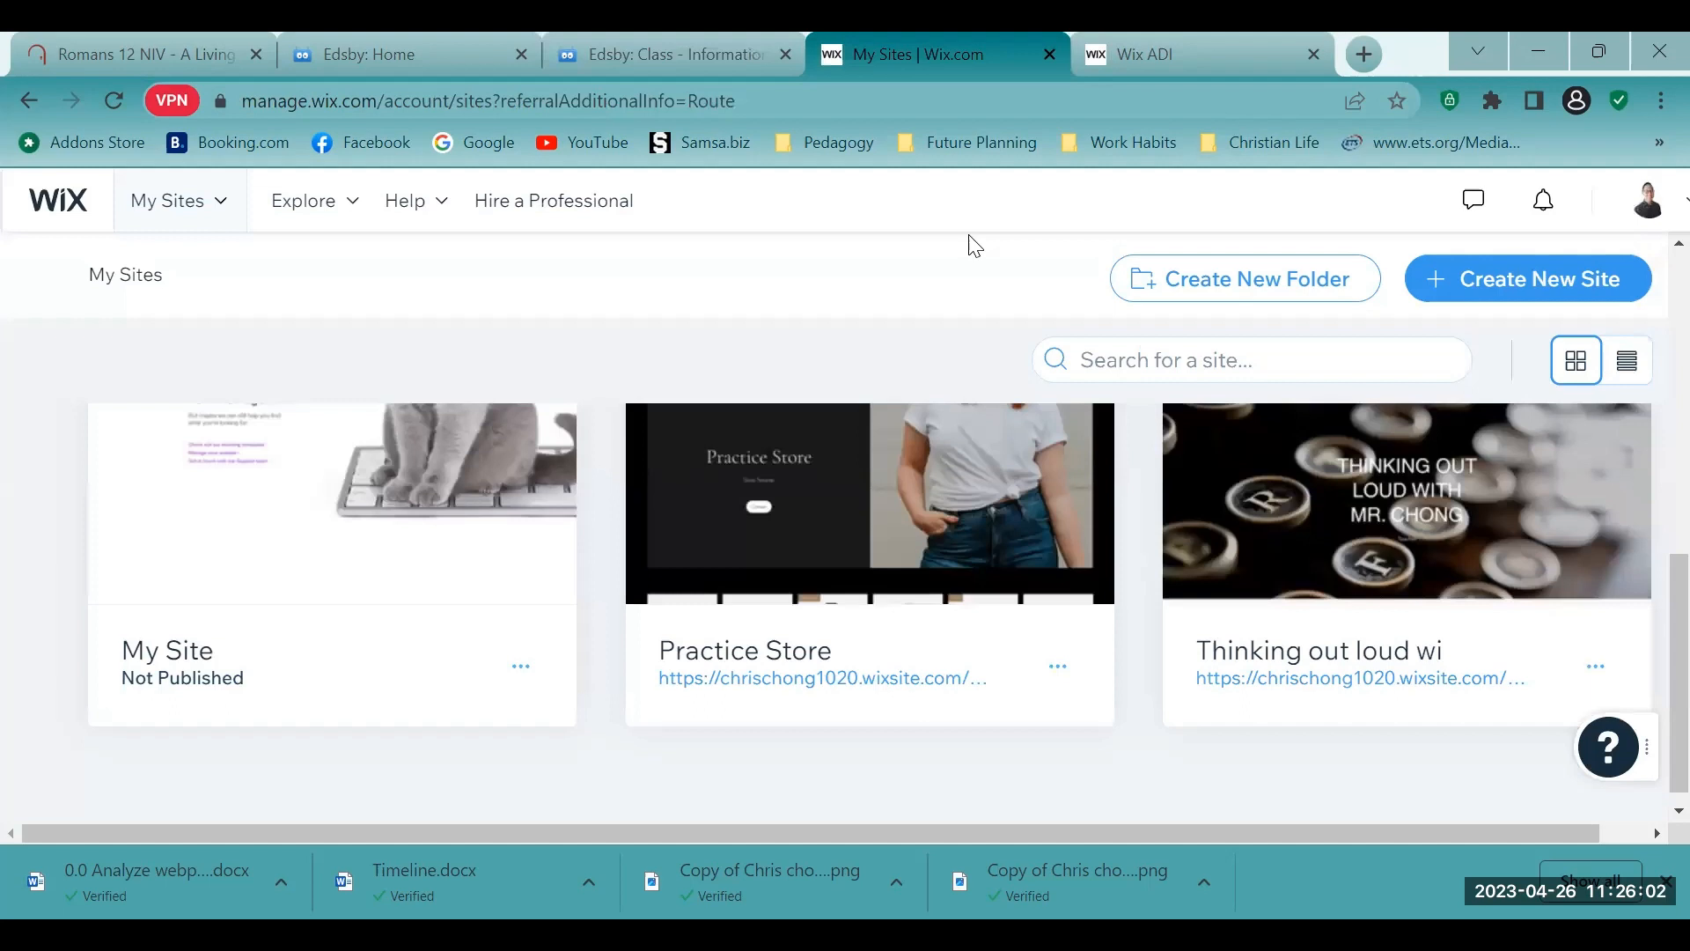
scroll(652, 328, "up", 7)
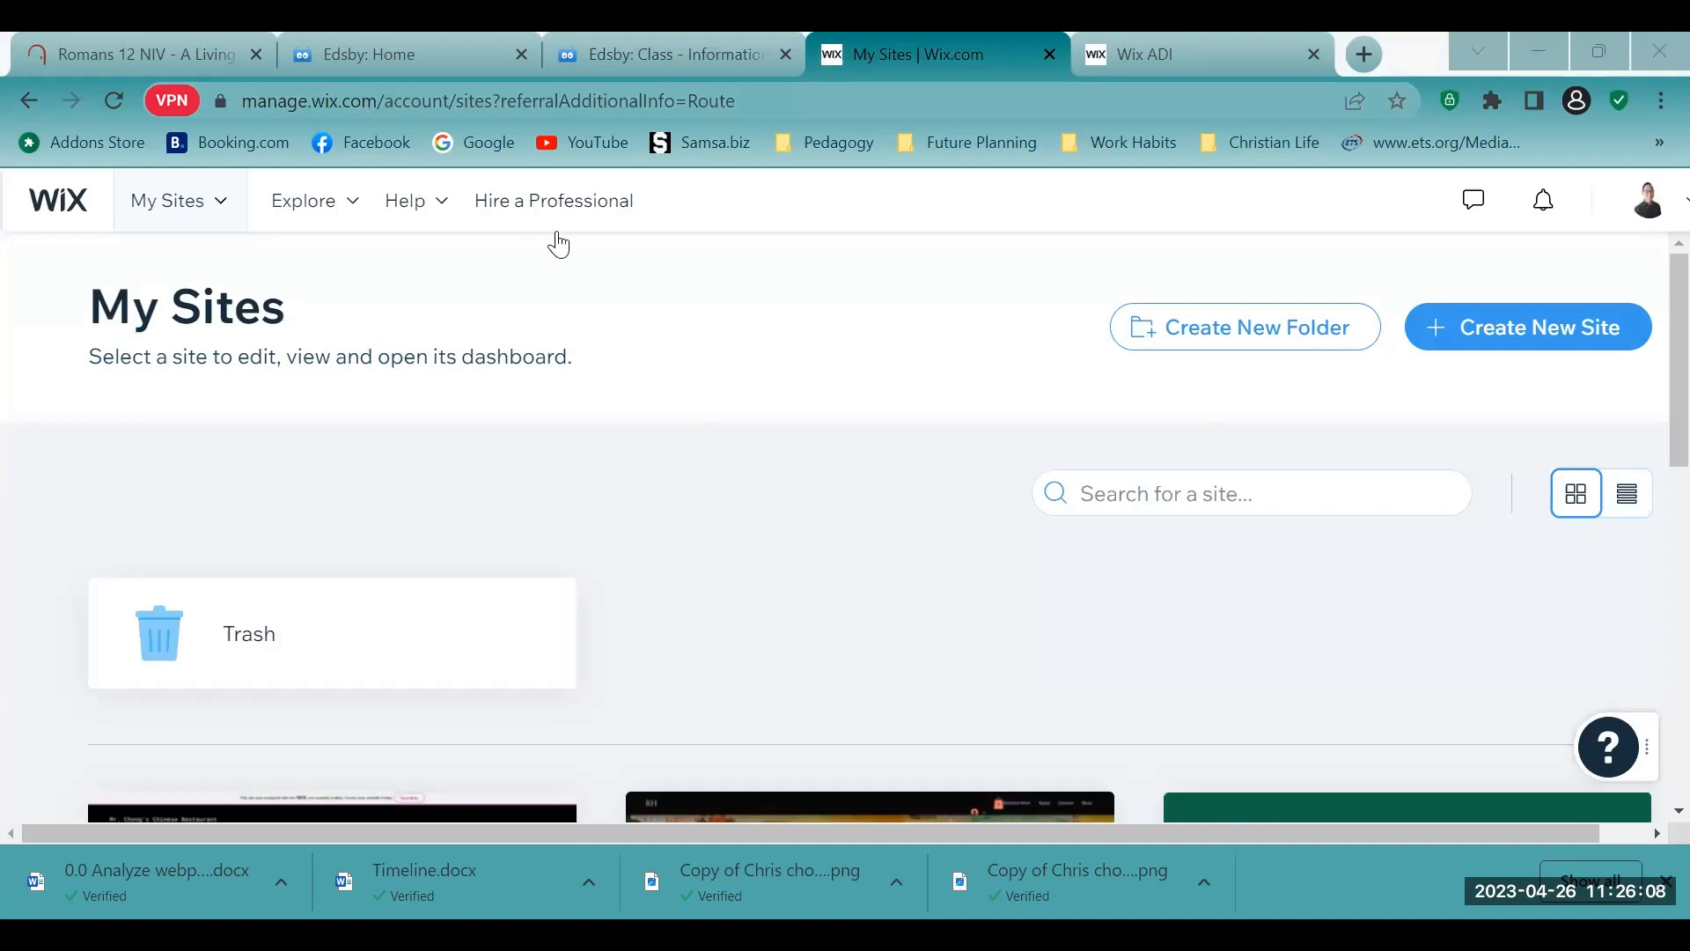
scroll(608, 392, "down", 6)
scroll(634, 457, "down", 2)
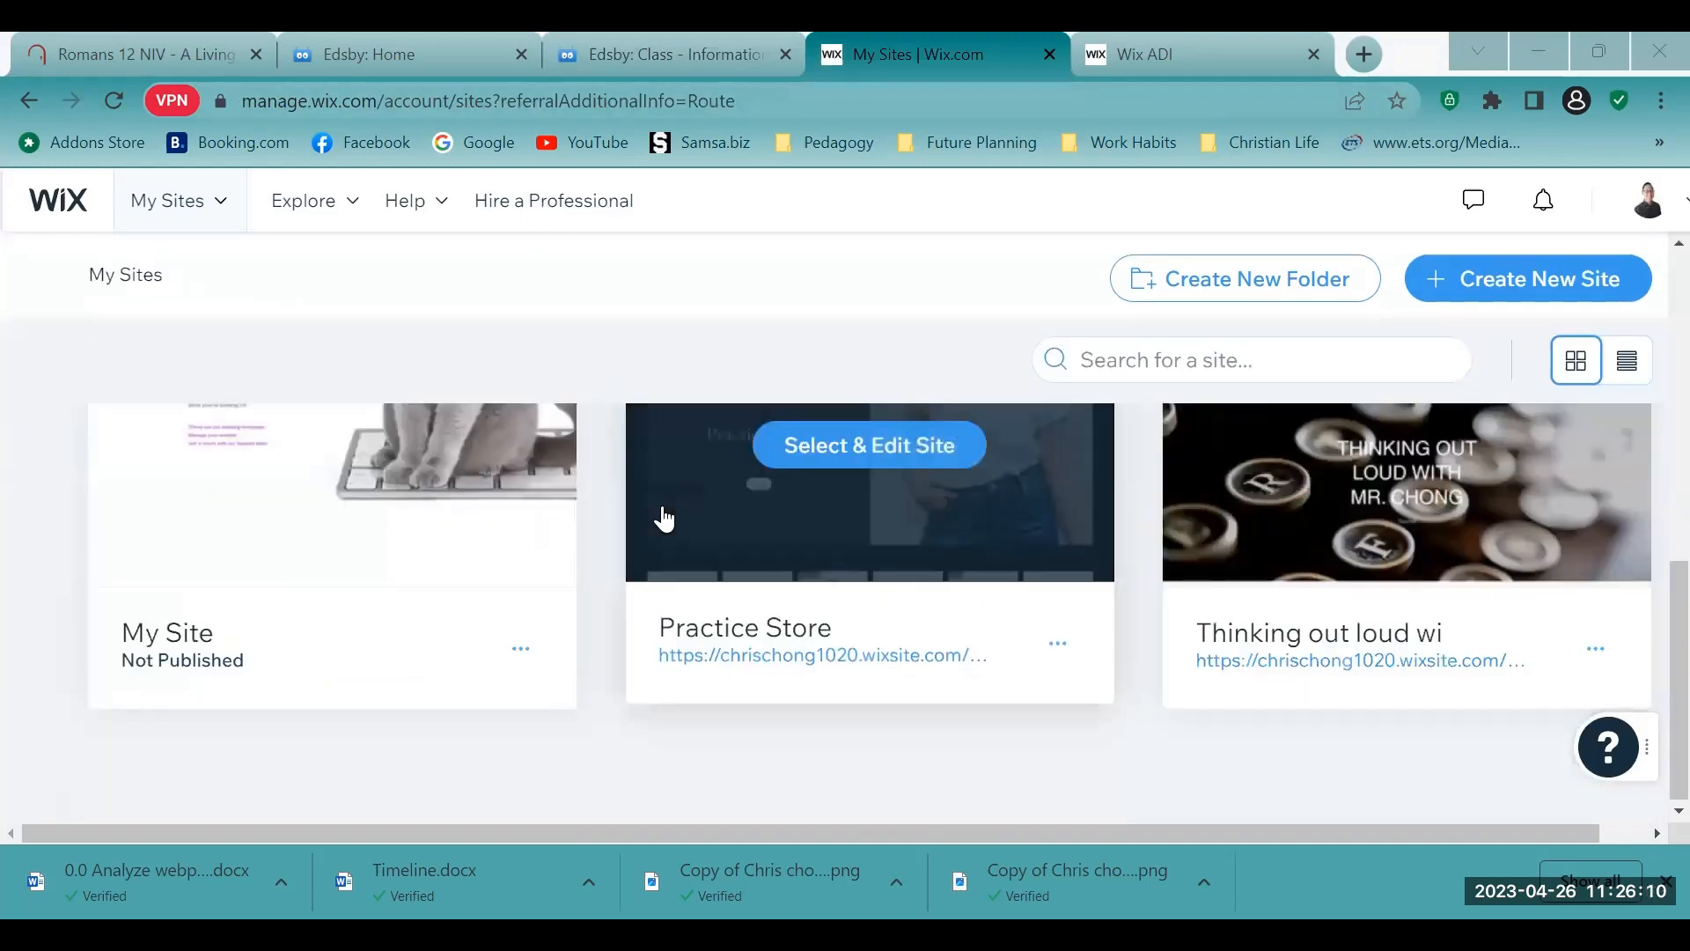
scroll(660, 537, "up", 10)
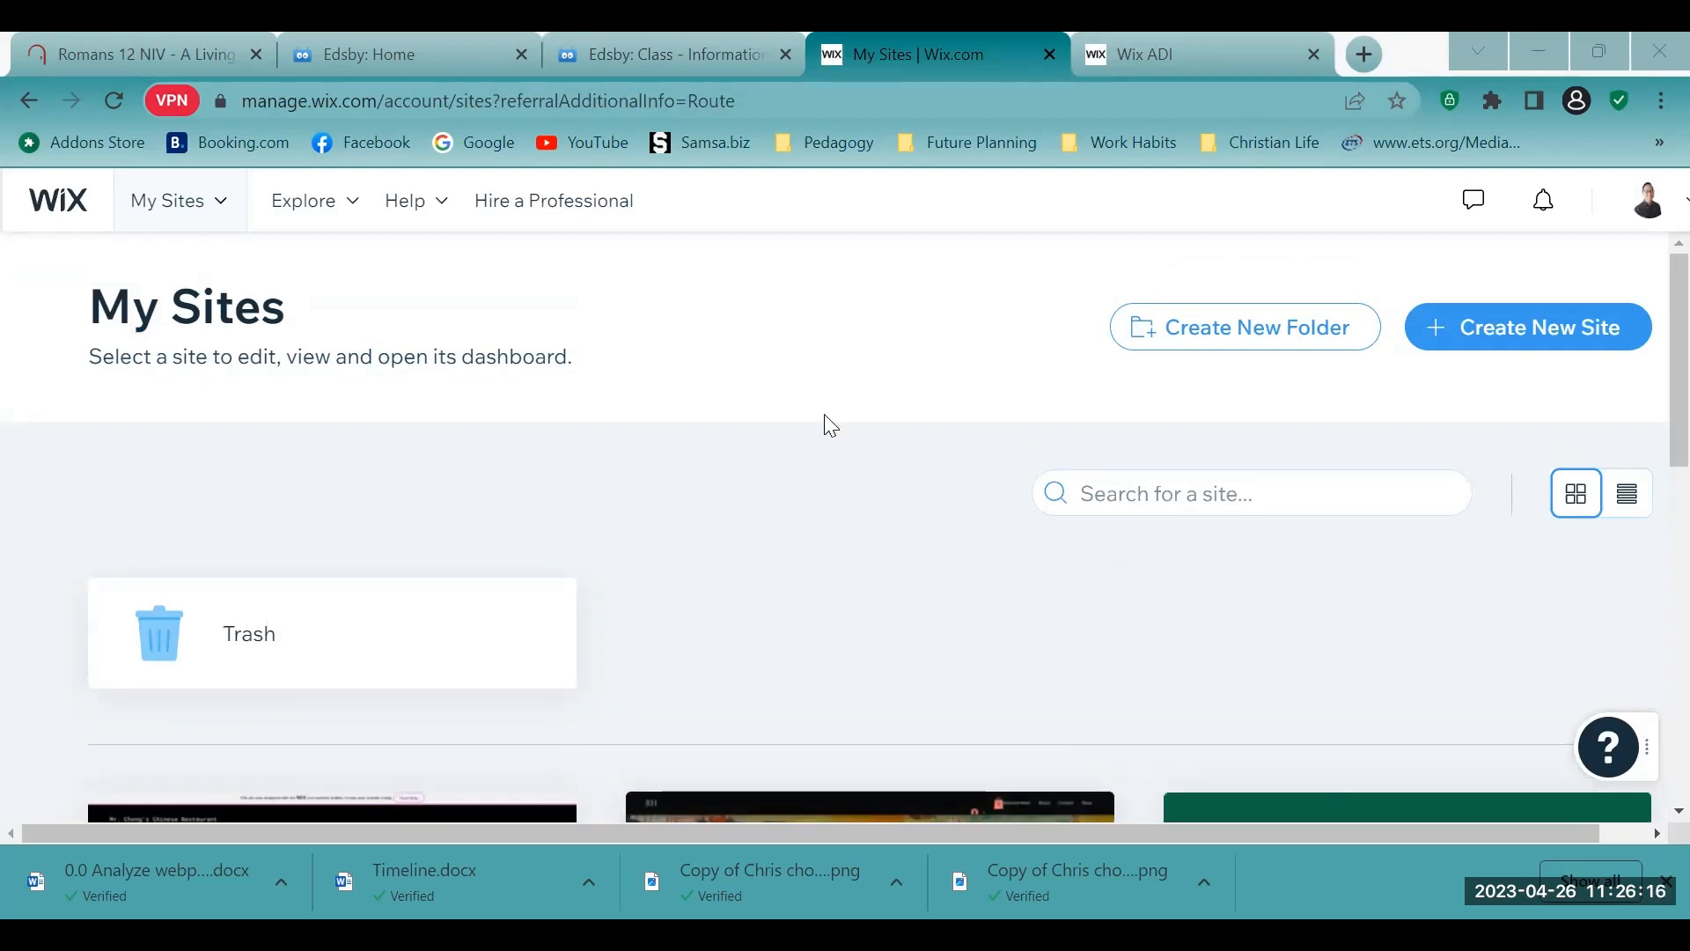
scroll(797, 356, "down", 2)
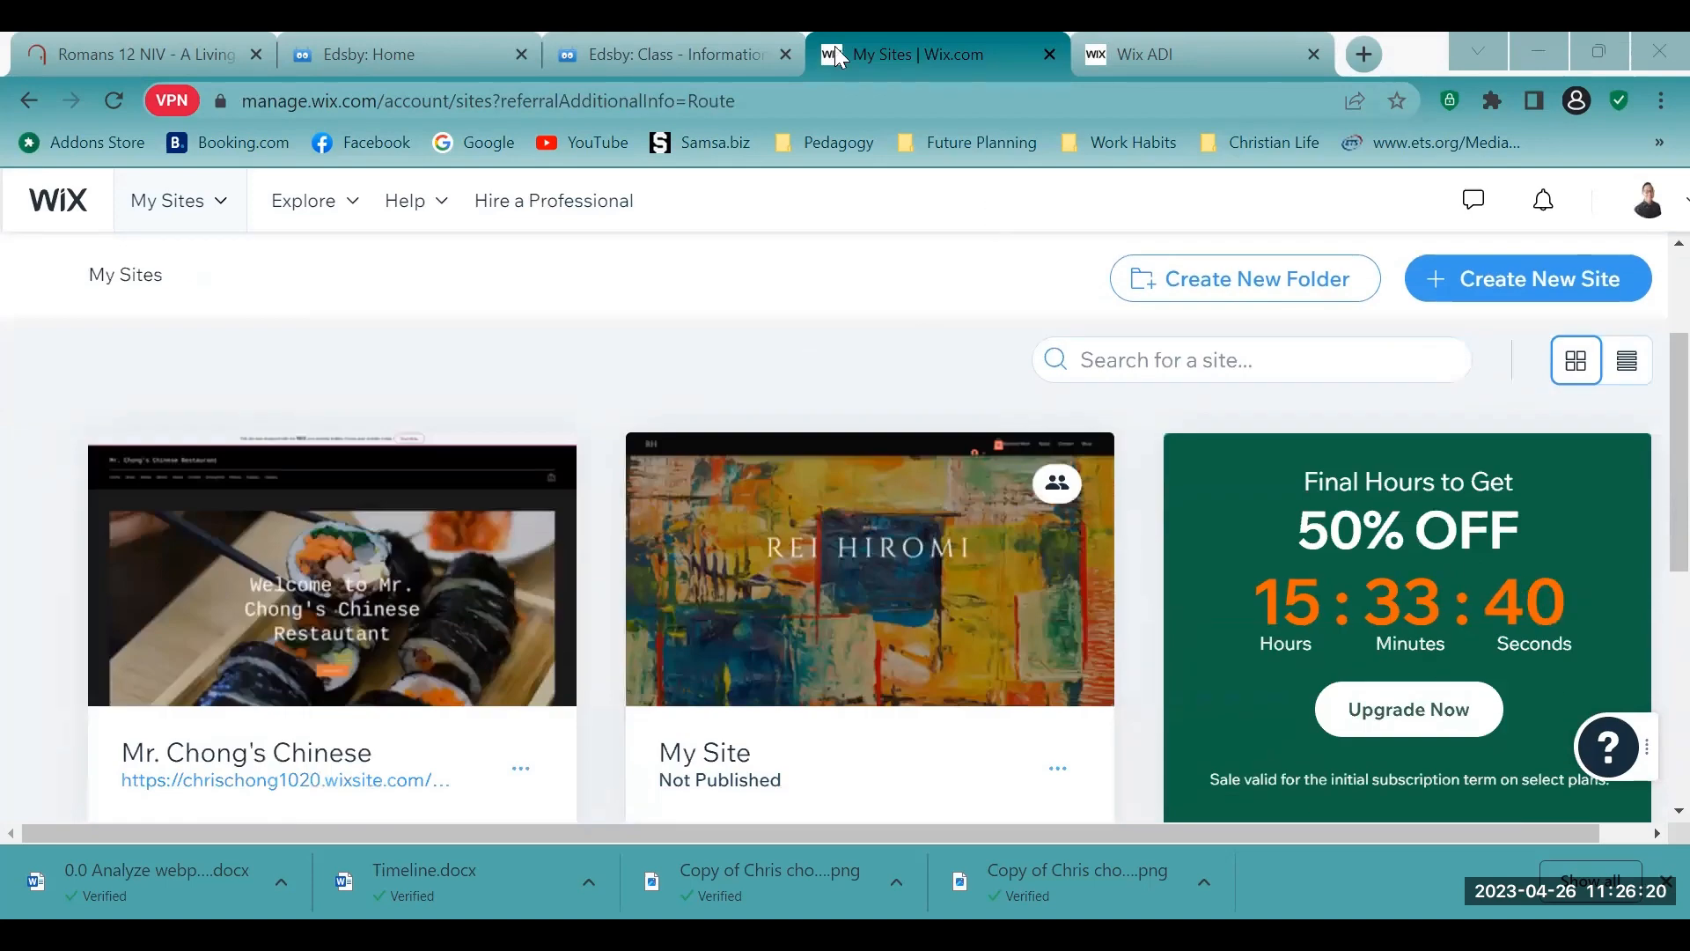
scroll(1047, 214, "up", 3)
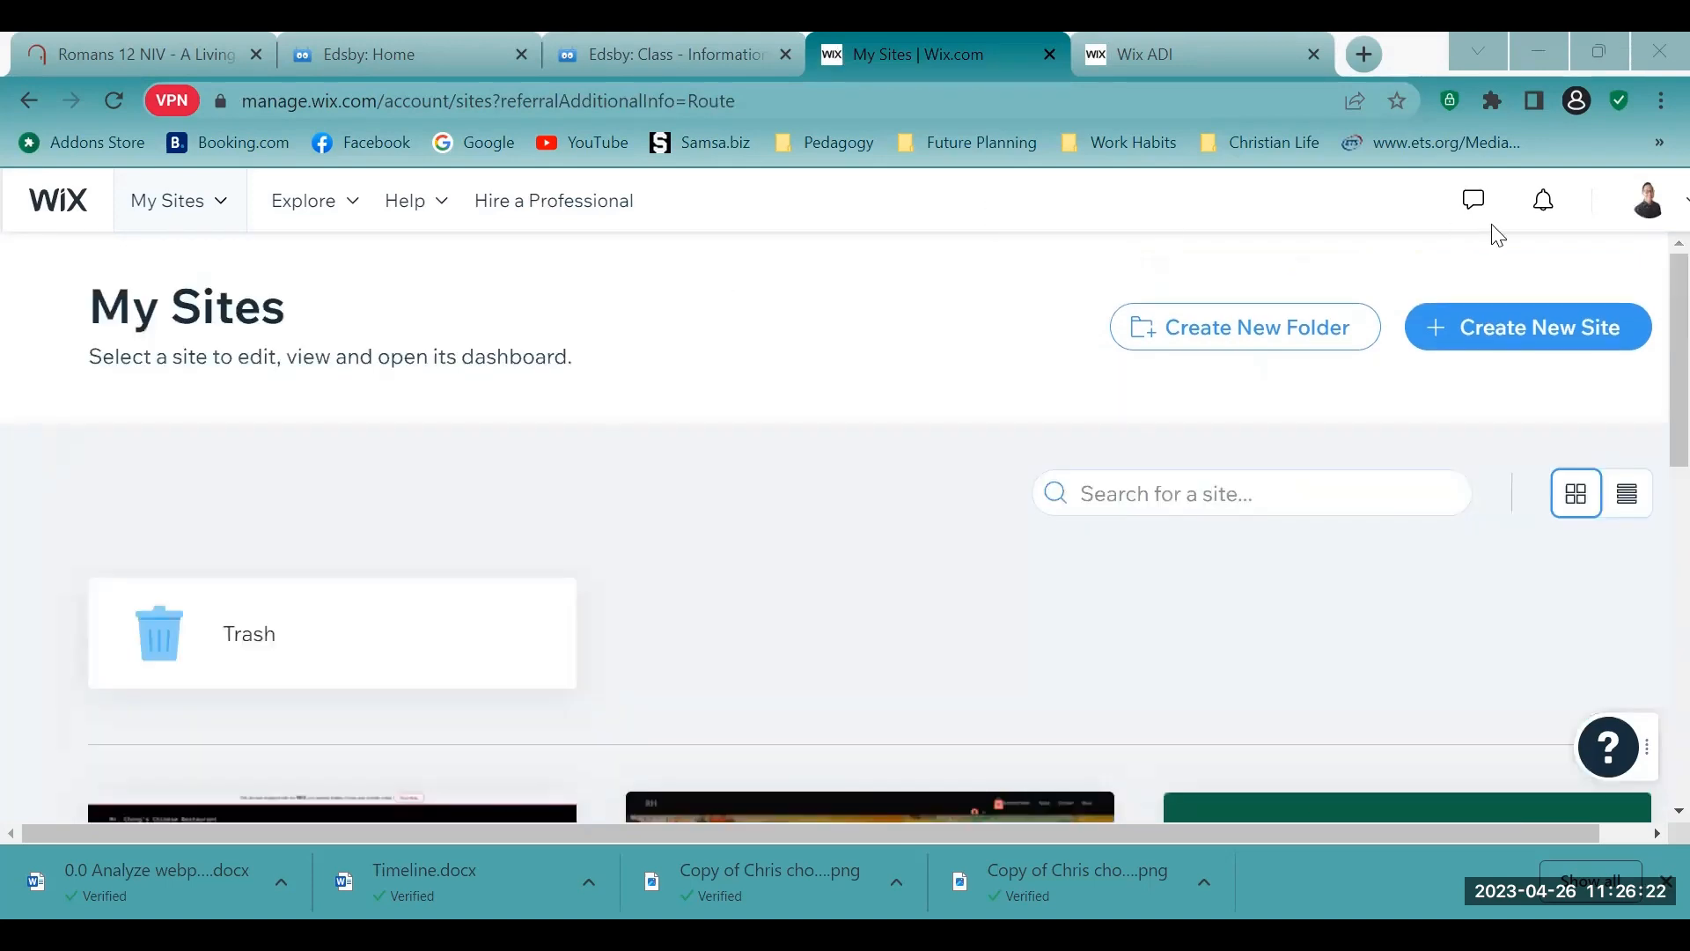
left_click(1576, 350)
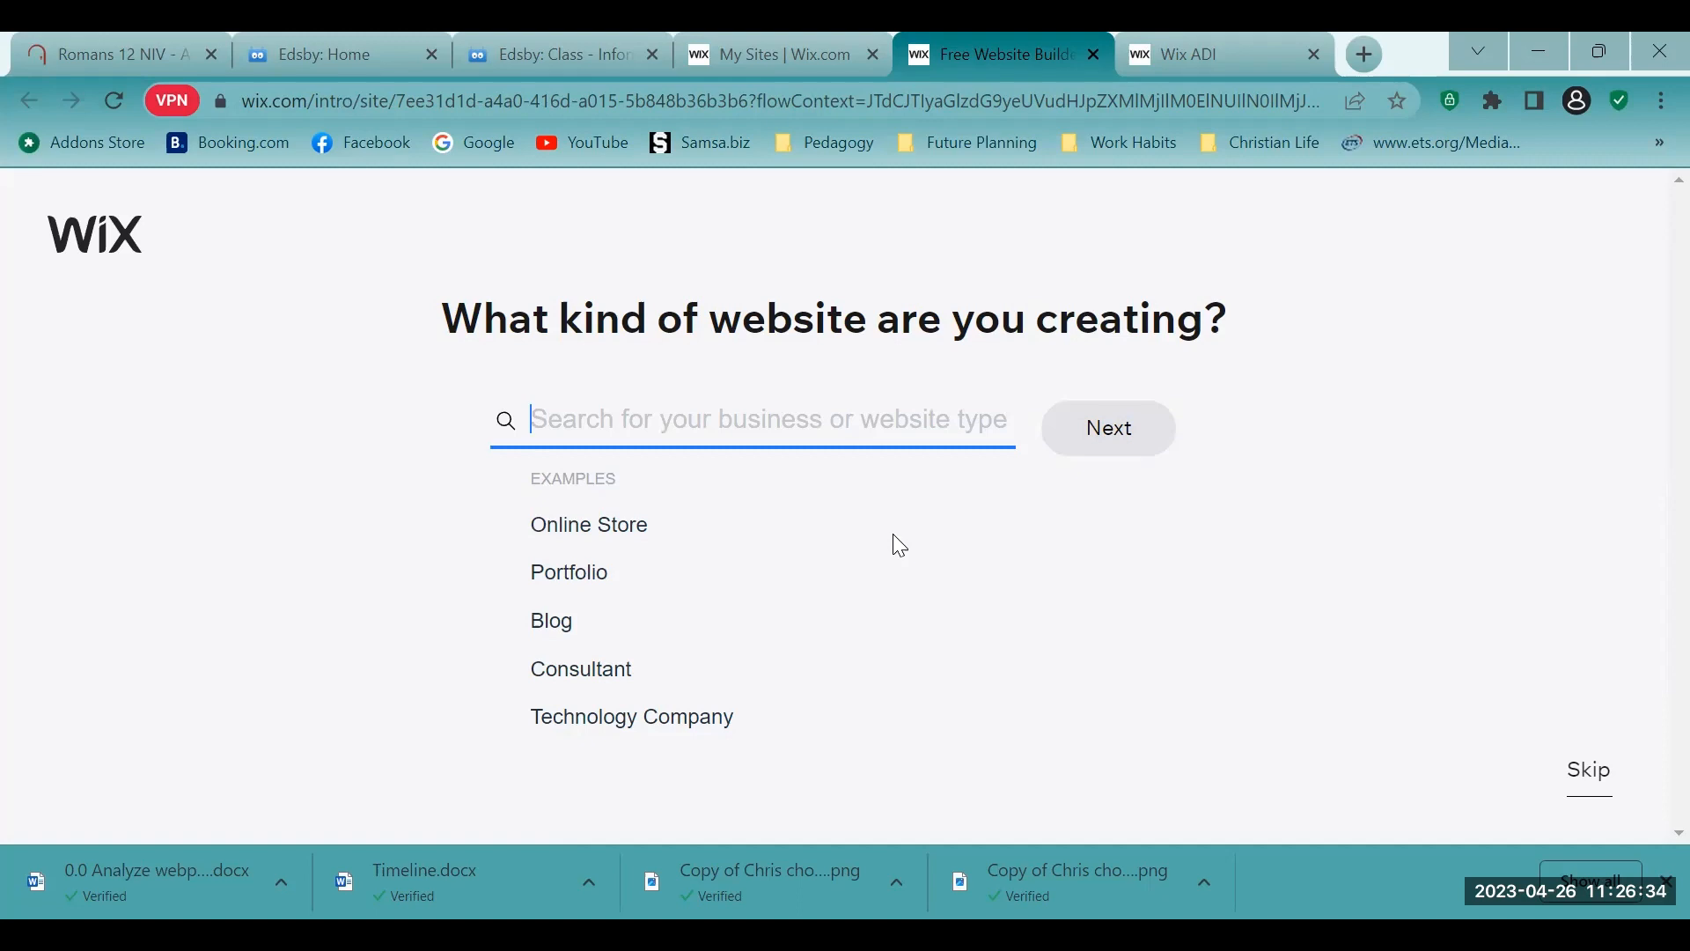
- Try searching the website types for "Hockey Store" and clear the search
type("S")
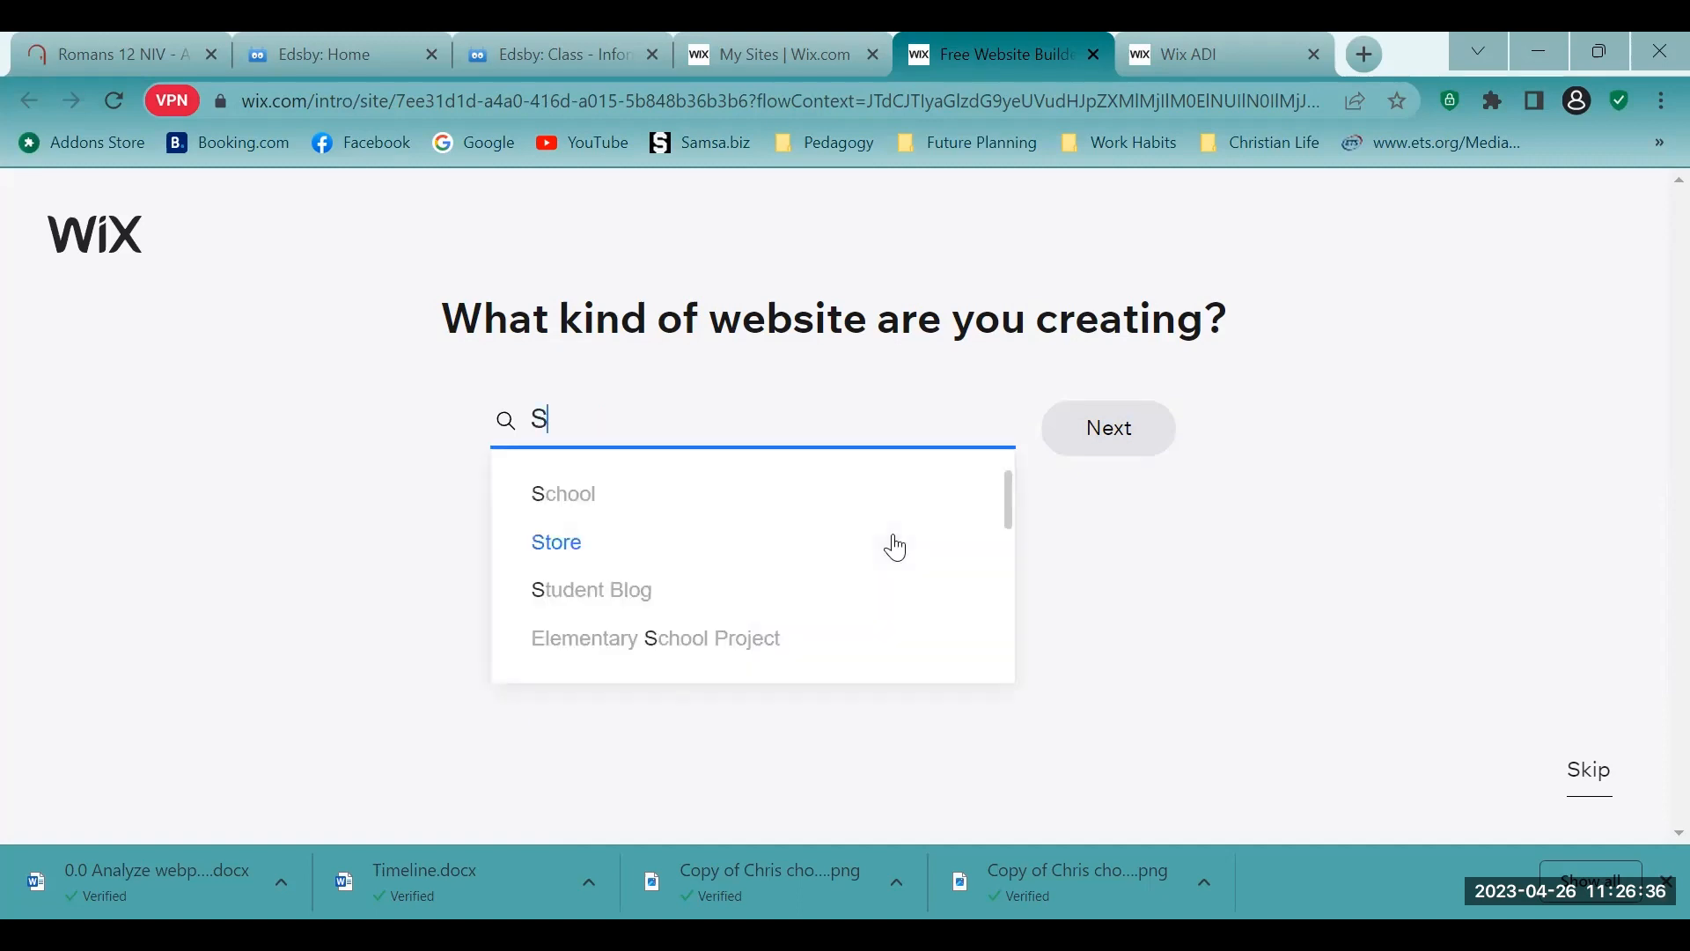
key("BackSpace")
type("Ho")
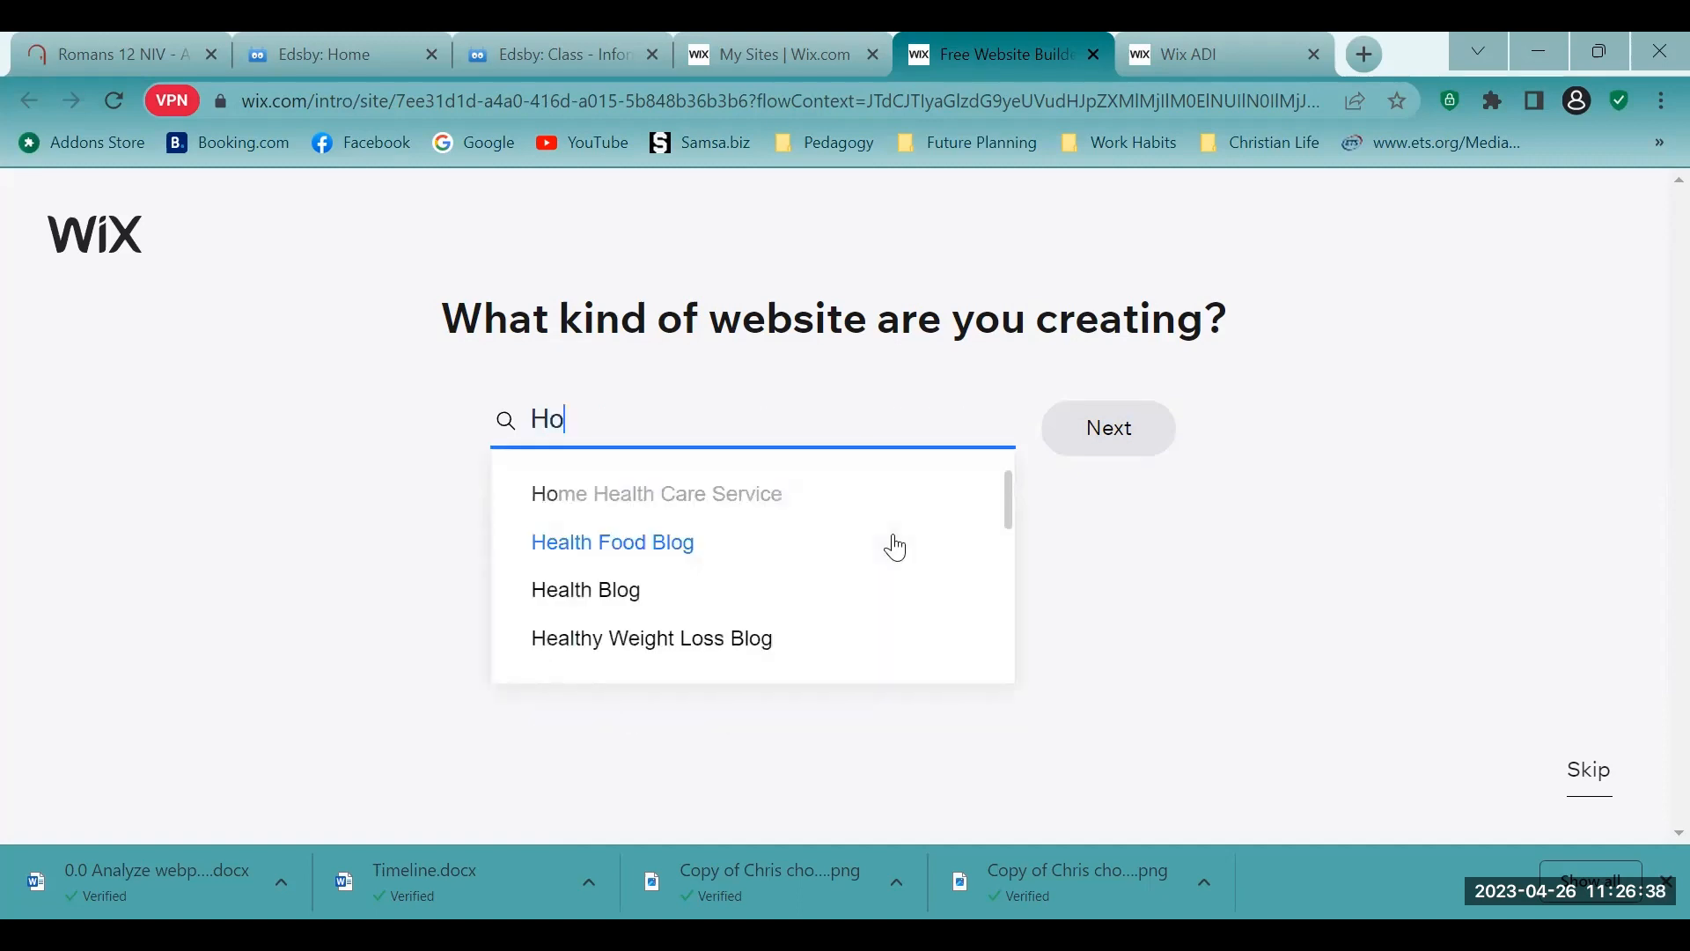
type("ckey")
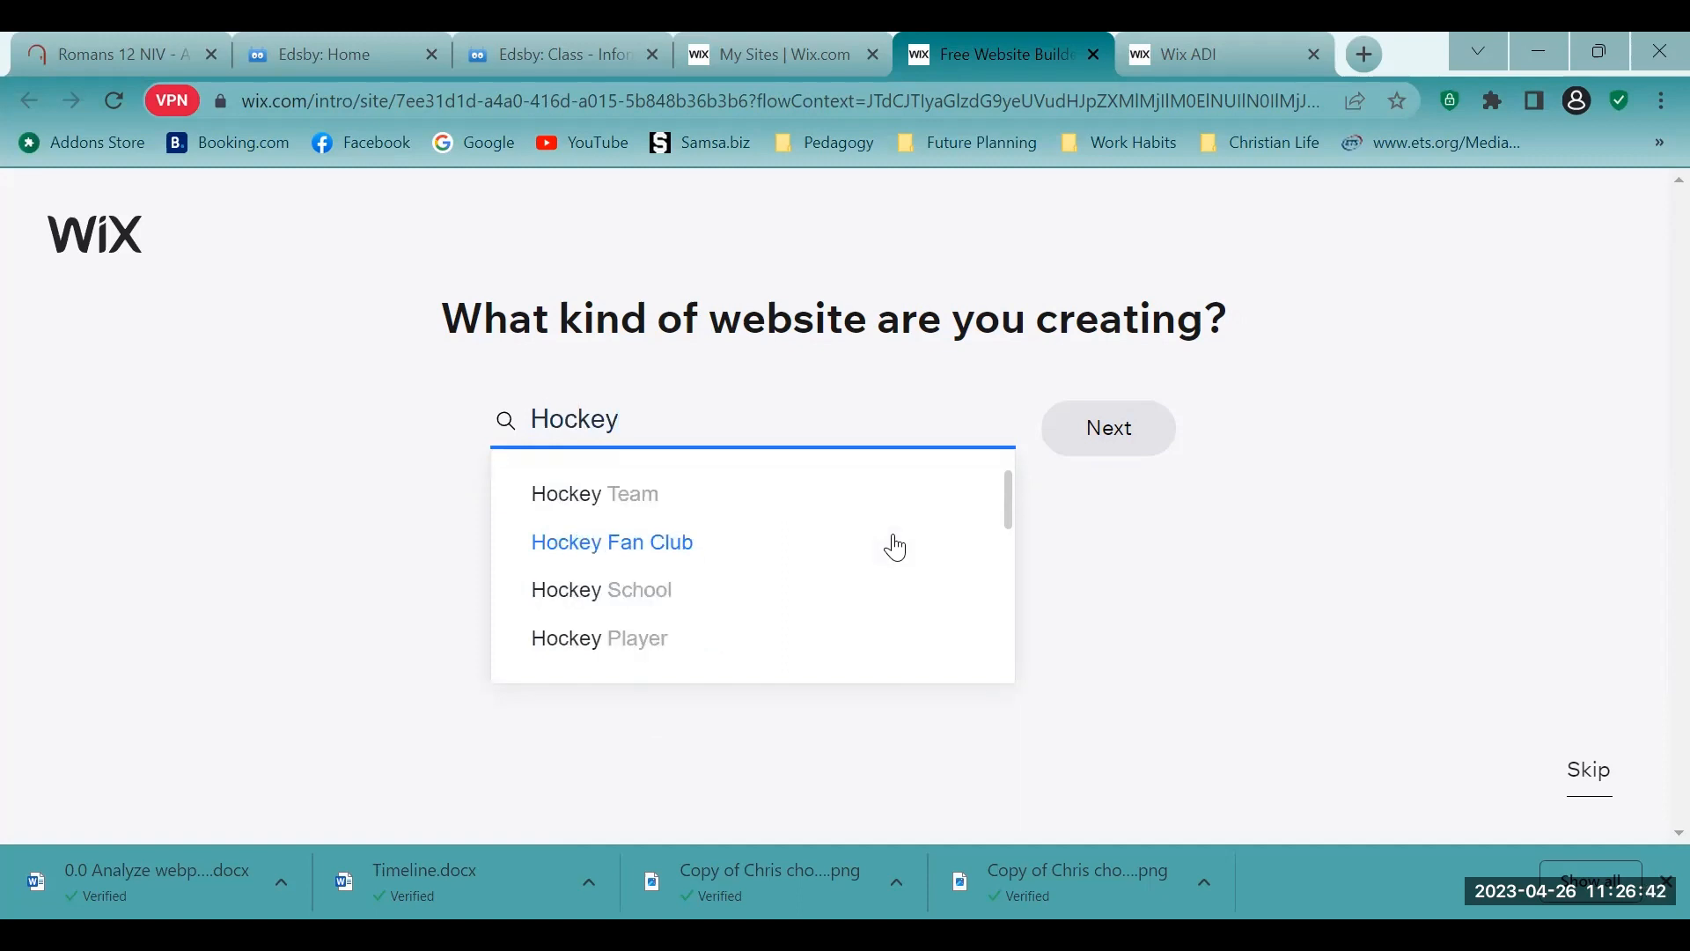
type(" Store")
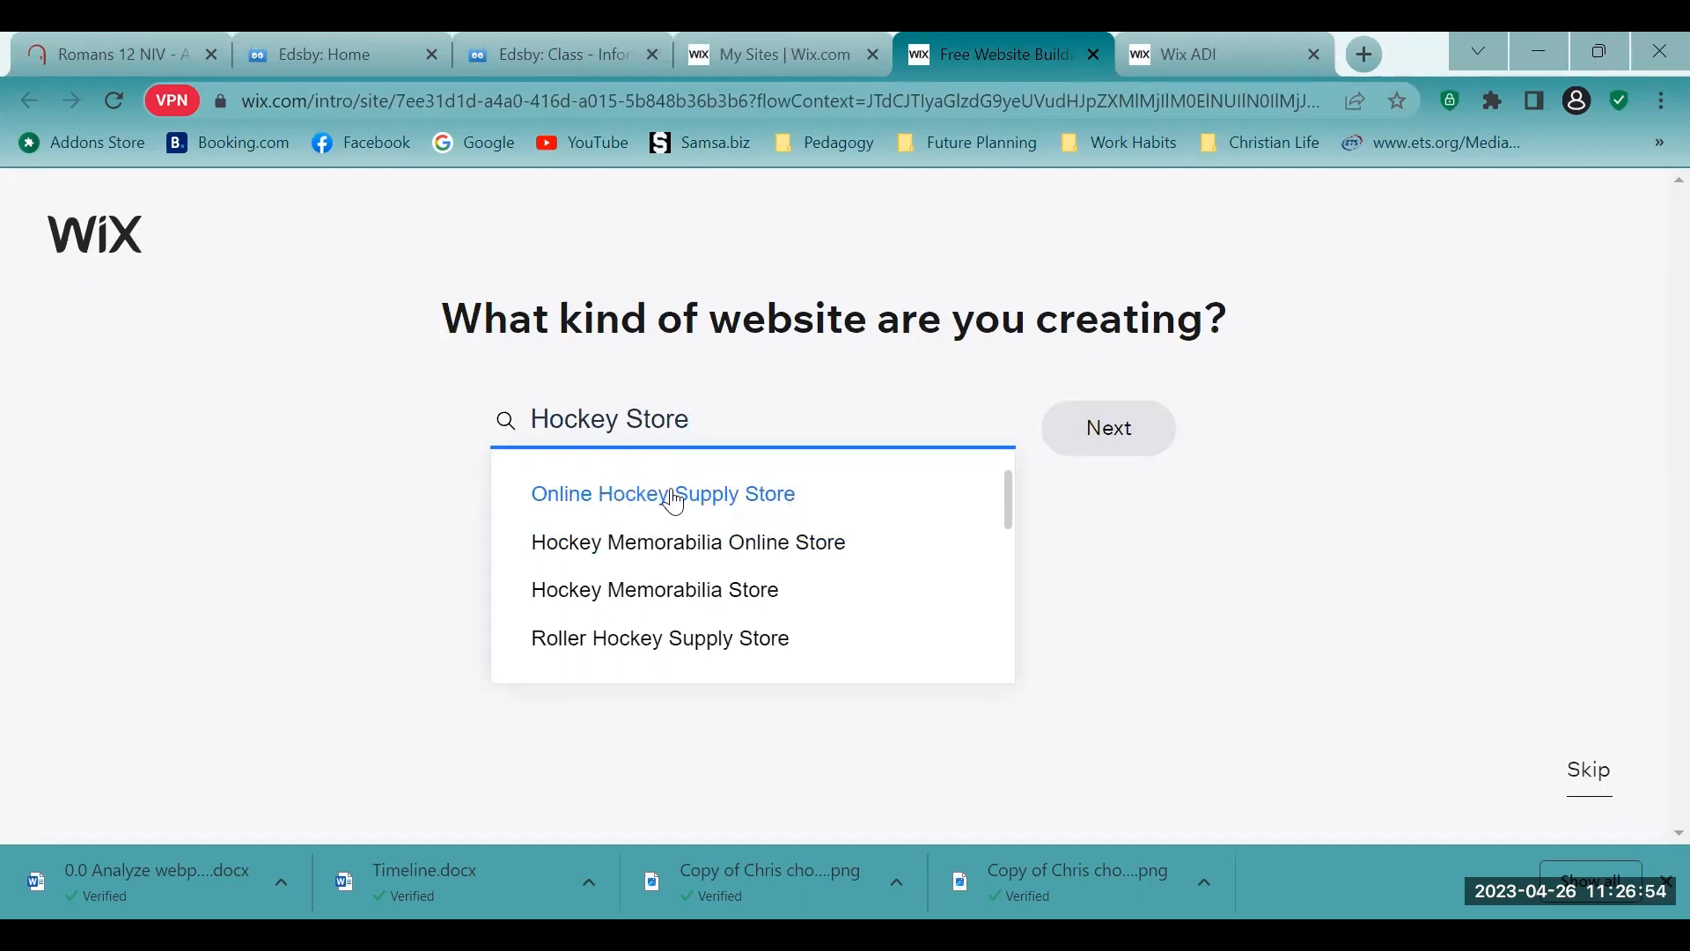
key("BackSpace")
key("BackSpace")
key("BackSpace")
key("BackSpace")
key("BackSpace")
key("BackSpace")
key("BackSpace")
key("BackSpace")
key("BackSpace")
key("BackSpace")
key("BackSpace")
key("BackSpace")
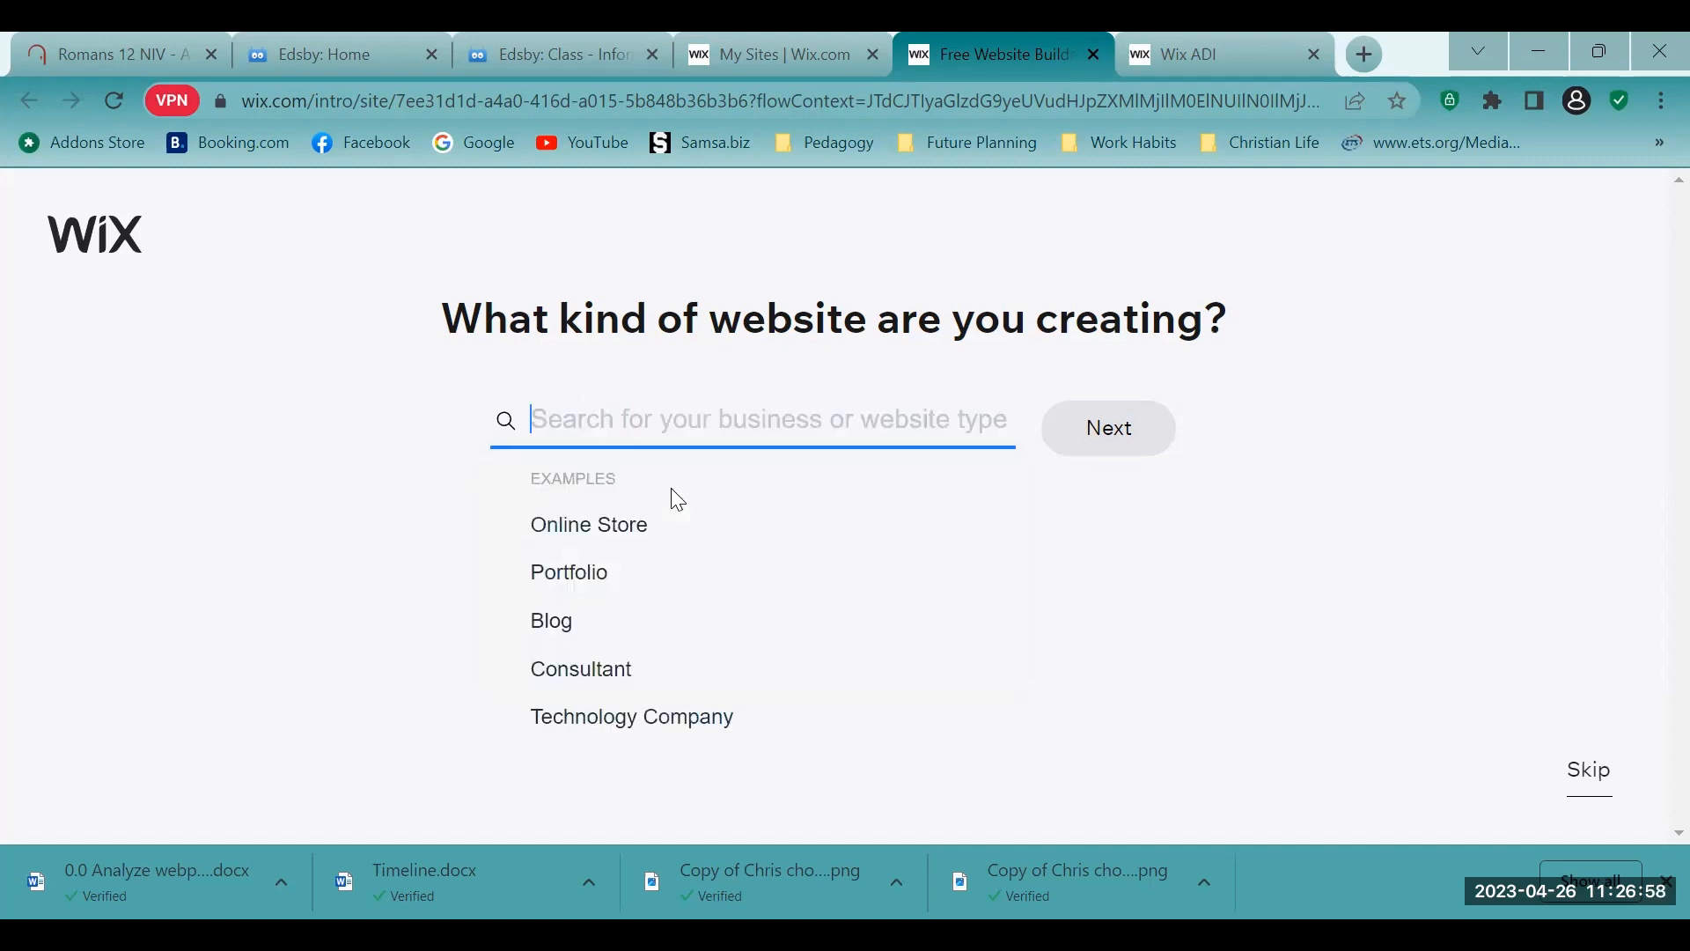
- Try website type searches for "Jew" and "res", clearing each one
type("Jew")
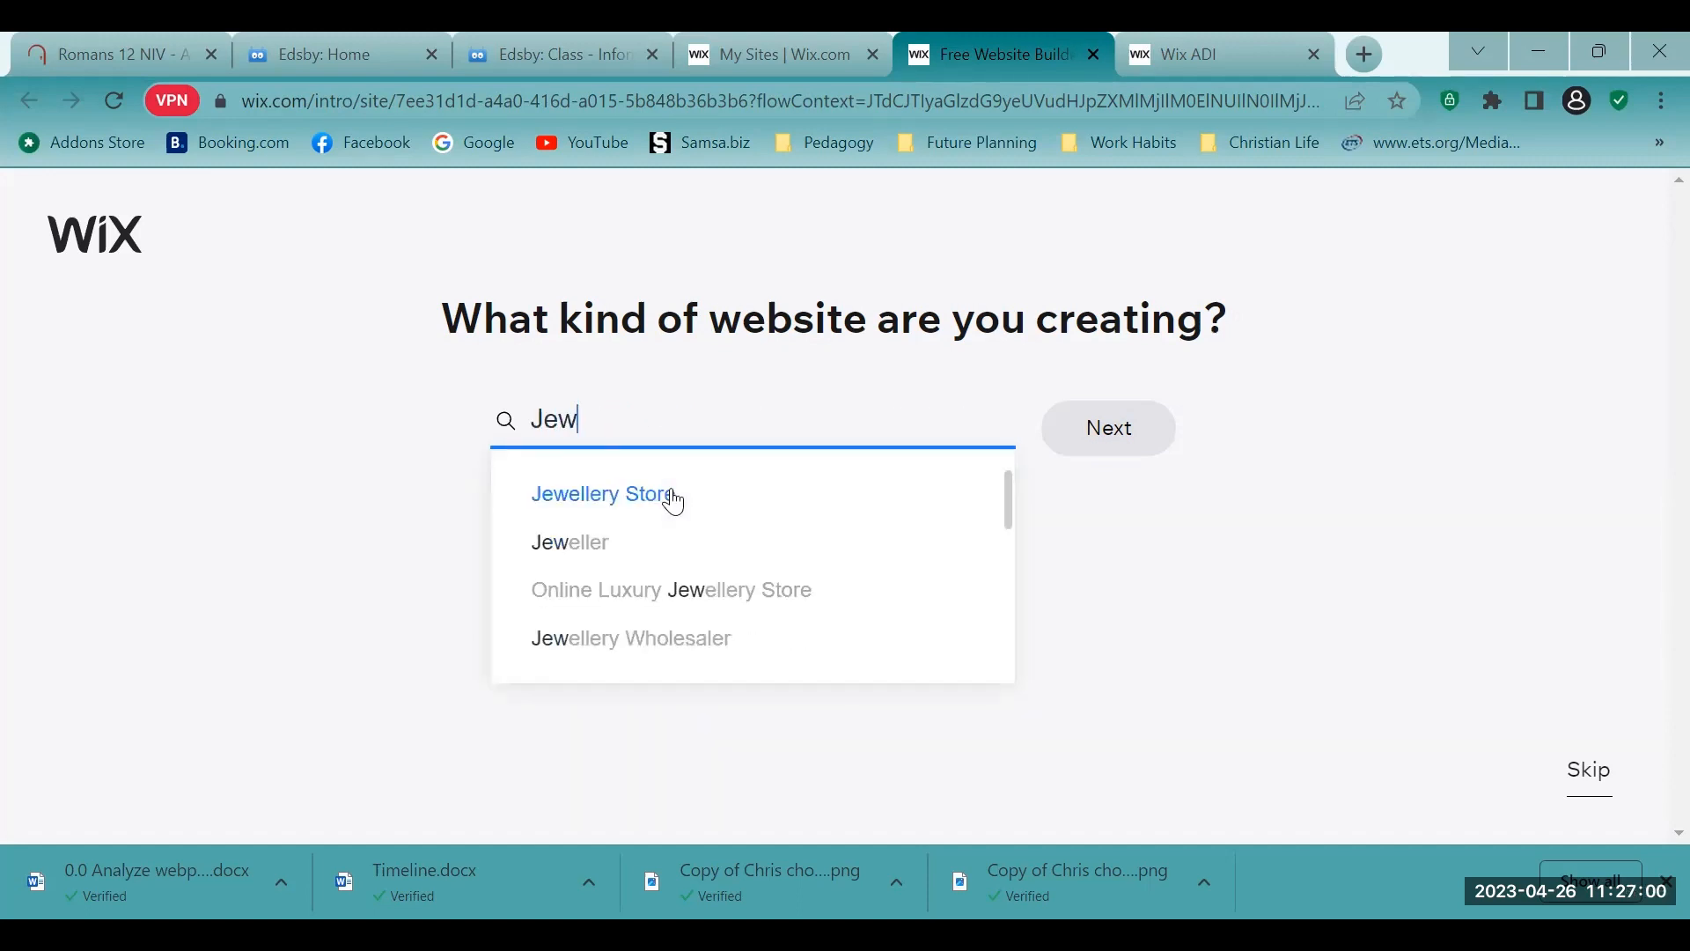
key("BackSpace")
key("BackSpace")
key("BackSpace")
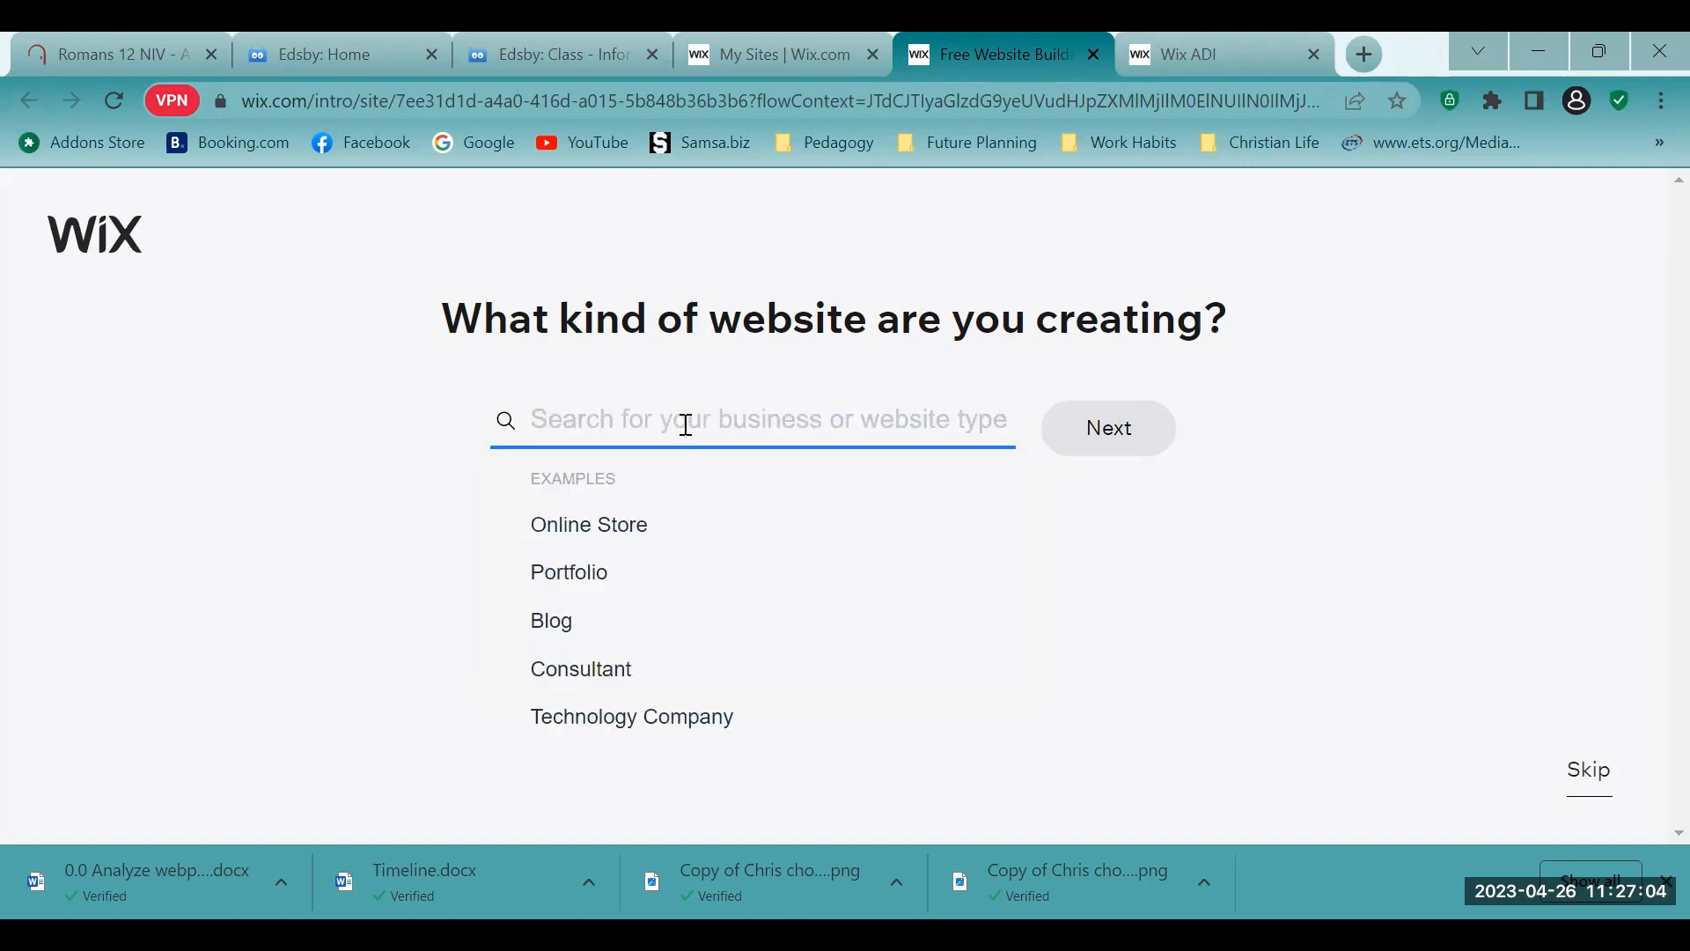
type("res")
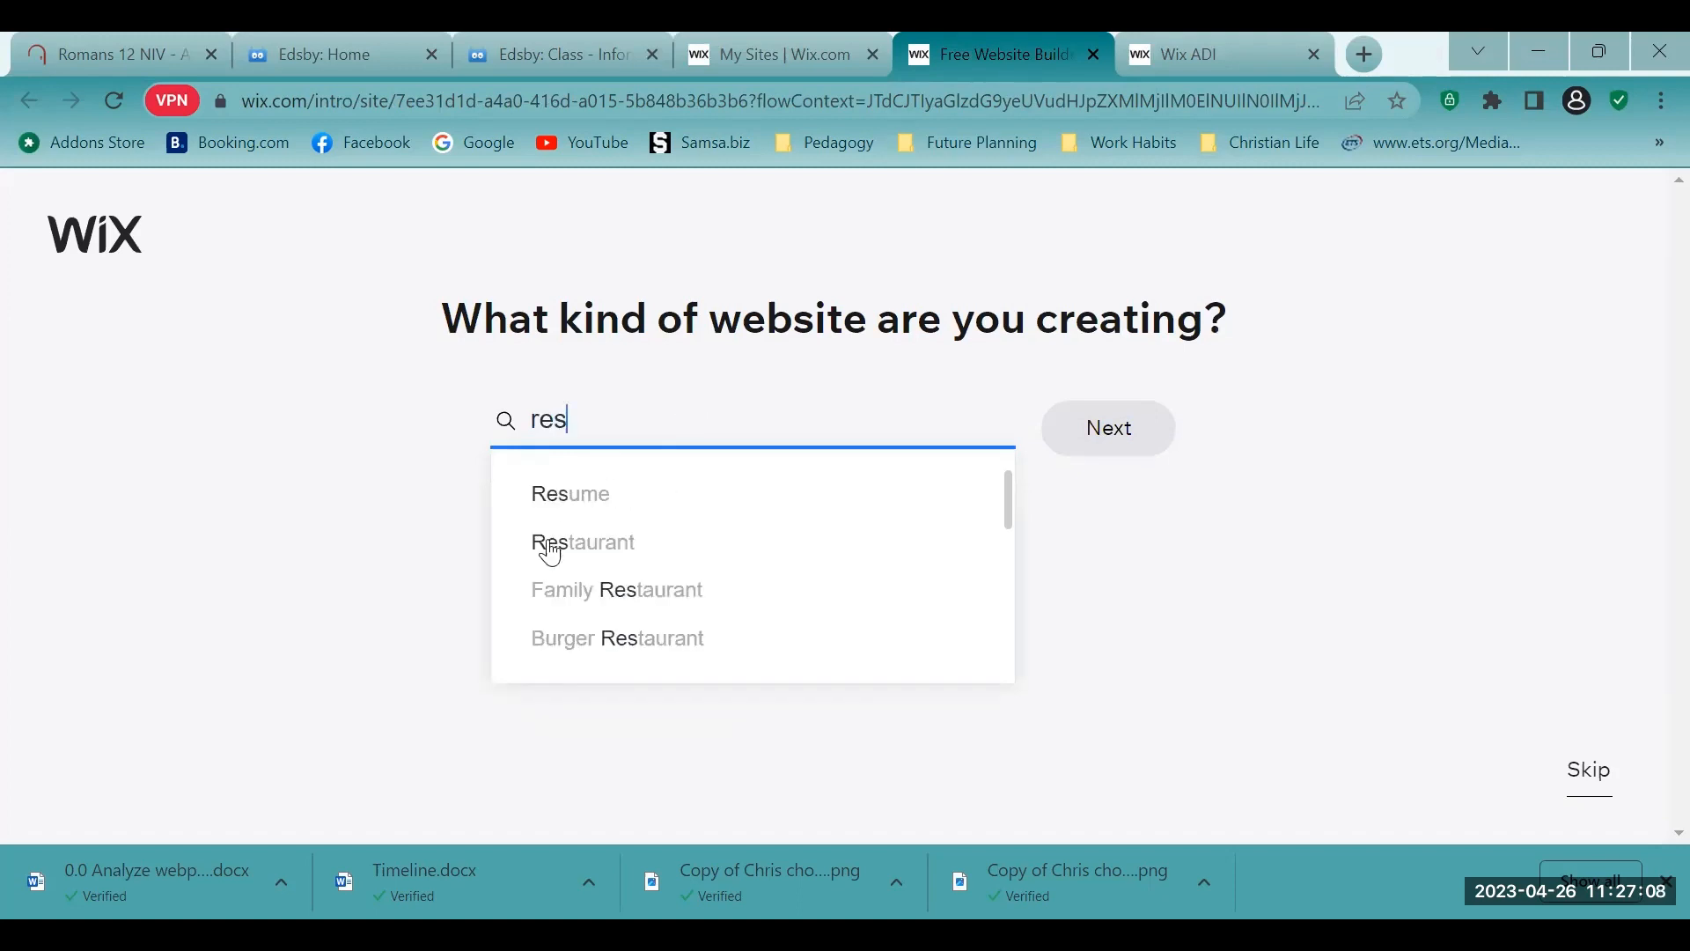
key("BackSpace")
key("BackSpace")
key("BackSpace")
- Search for "Hockey Store", choose "Online Hockey Supply Store" as the website type and continue
type("H")
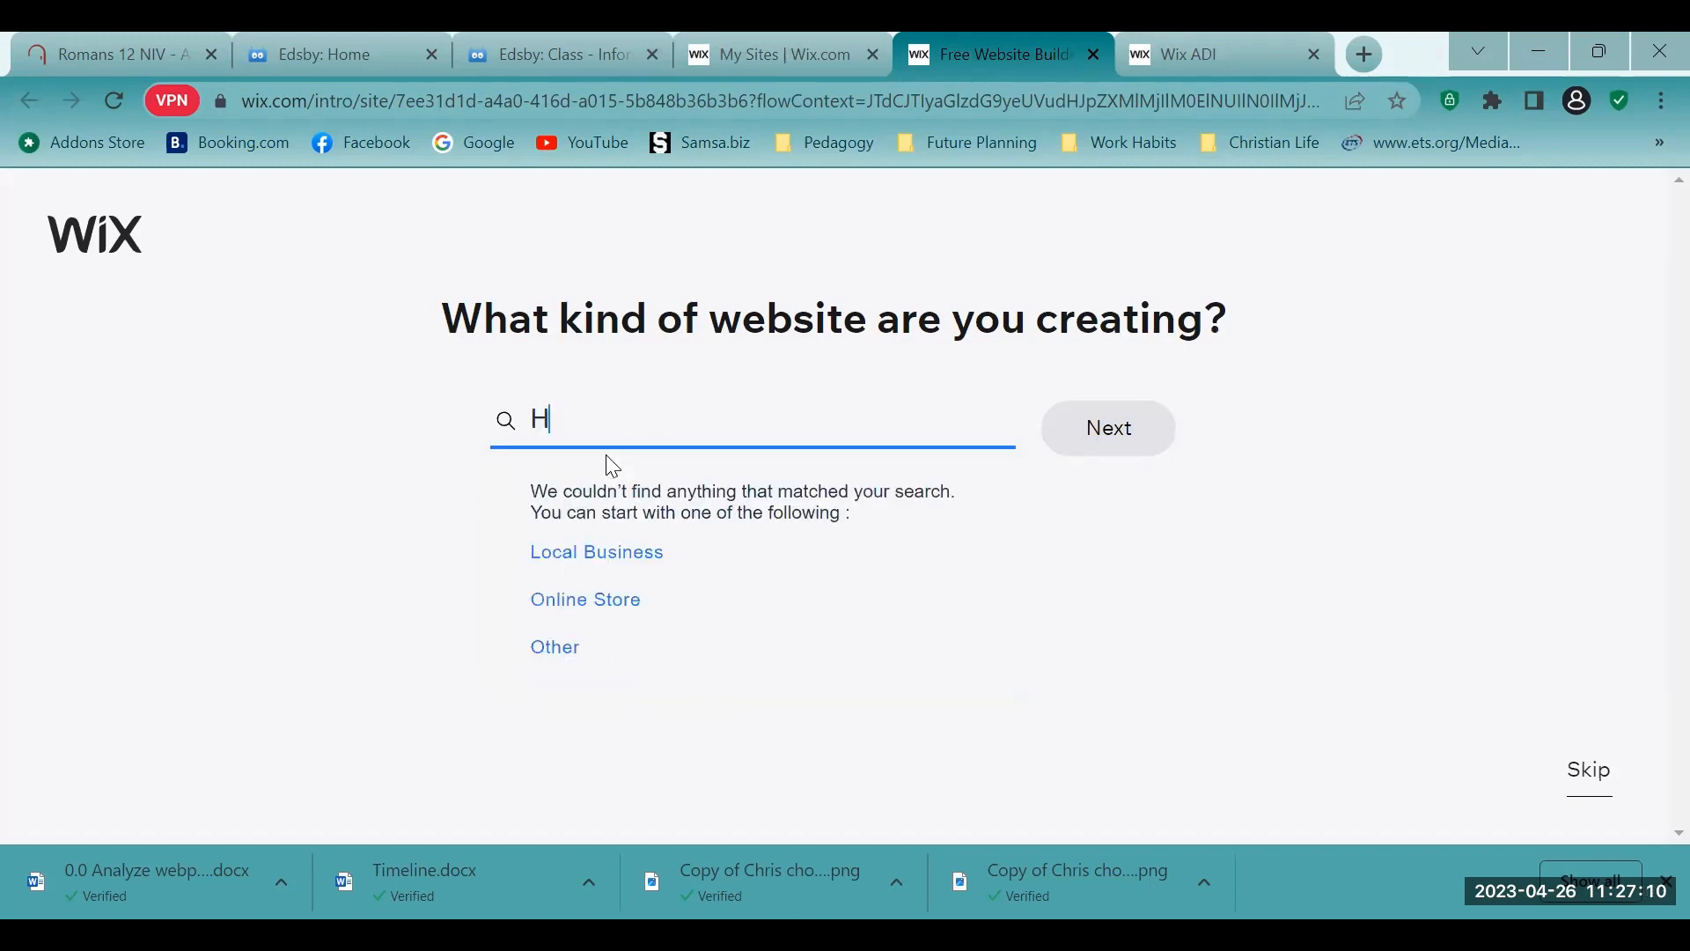
type("ockey S")
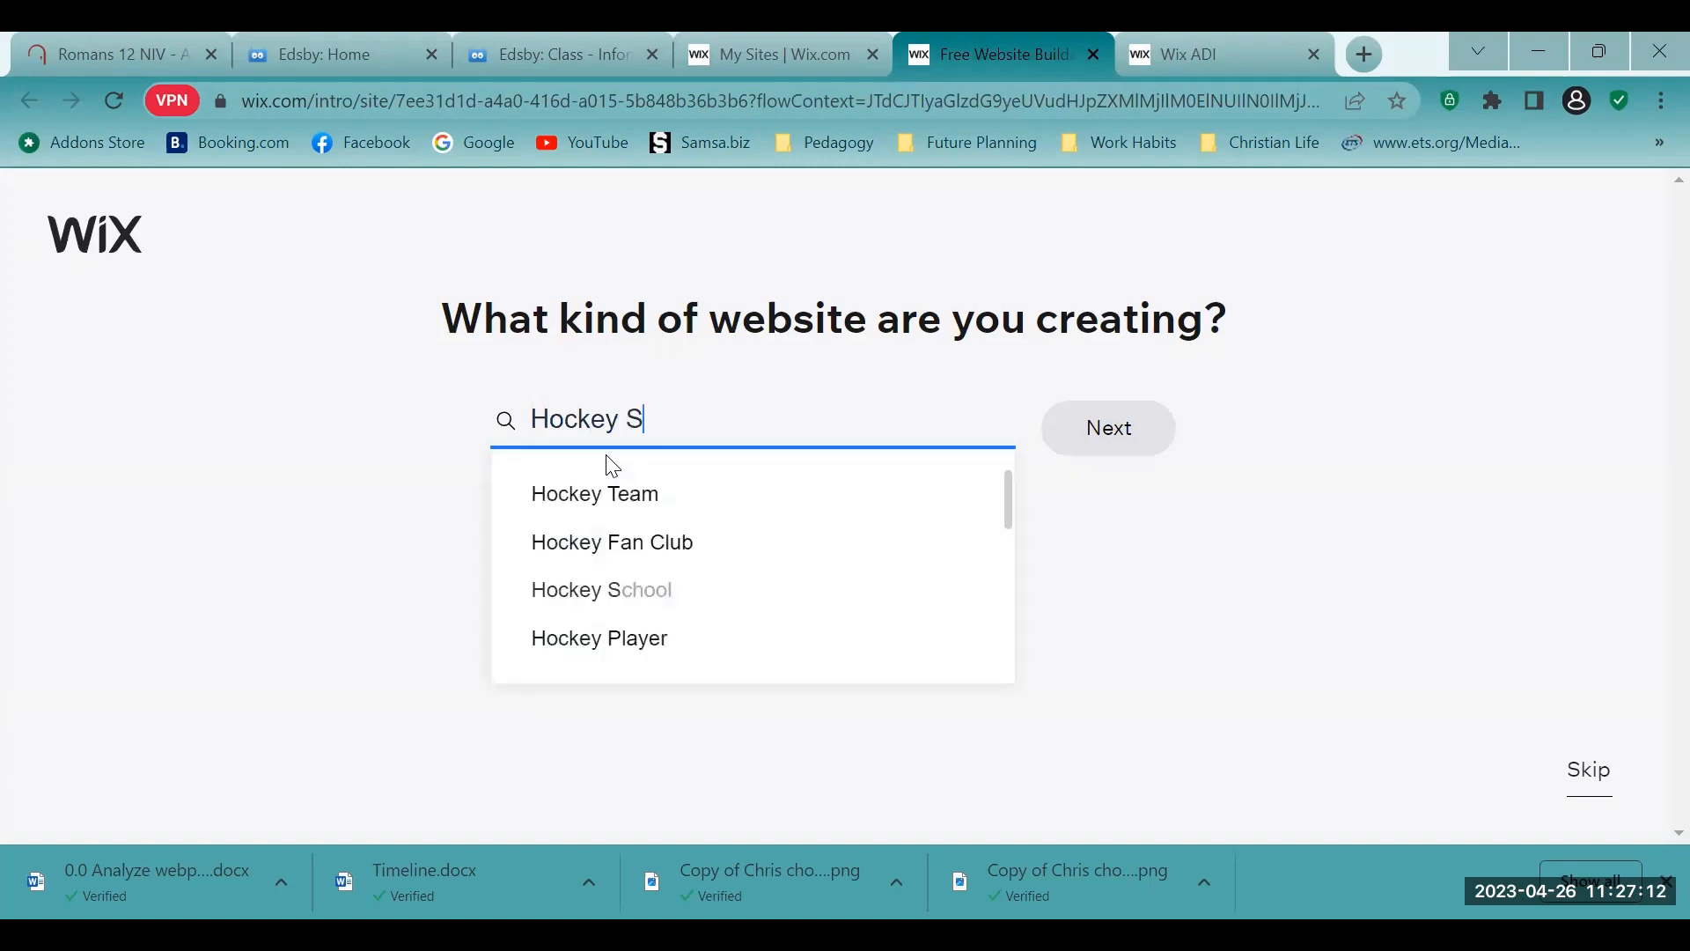
type("tore")
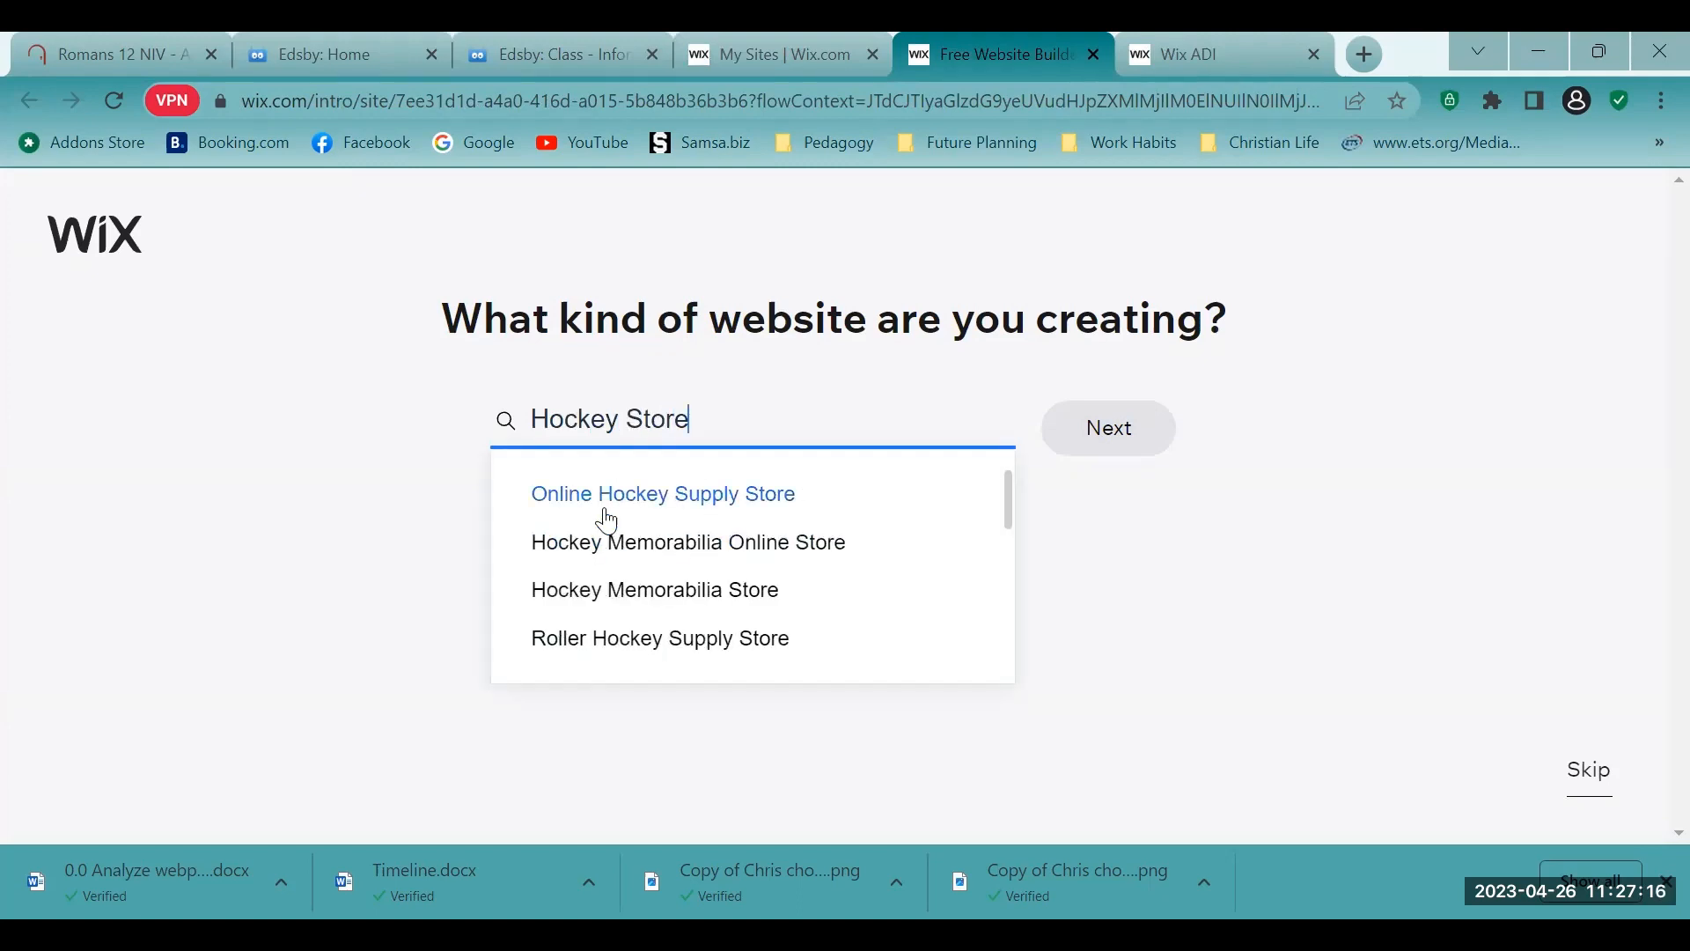
left_click(756, 498)
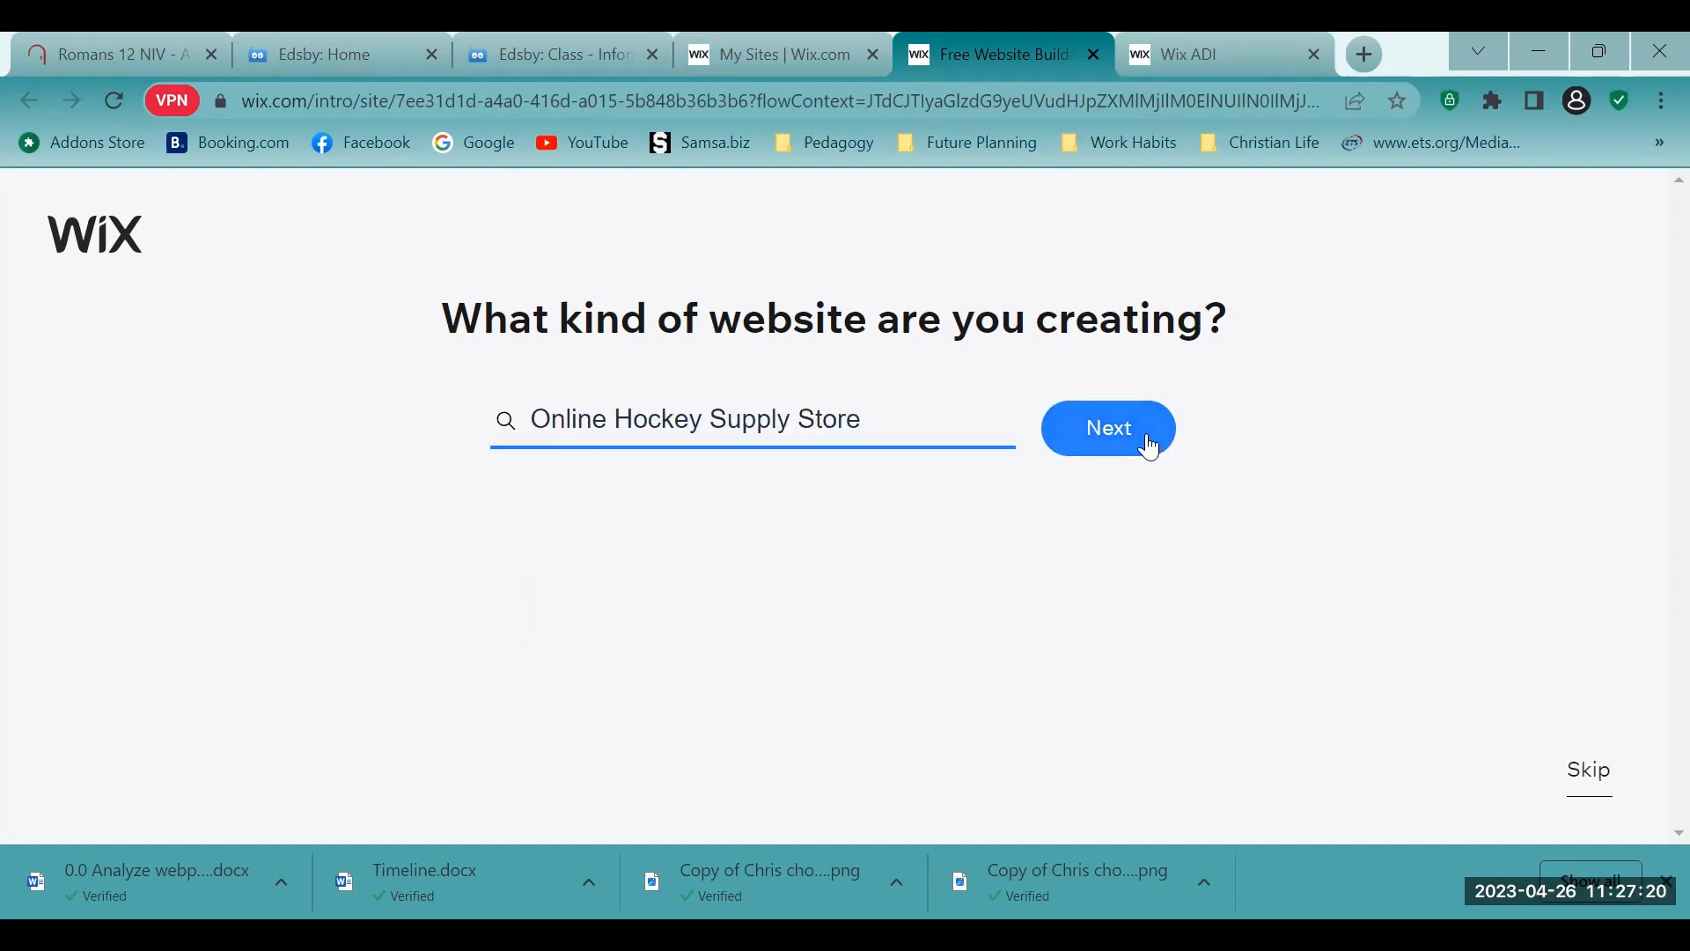
left_click(1148, 447)
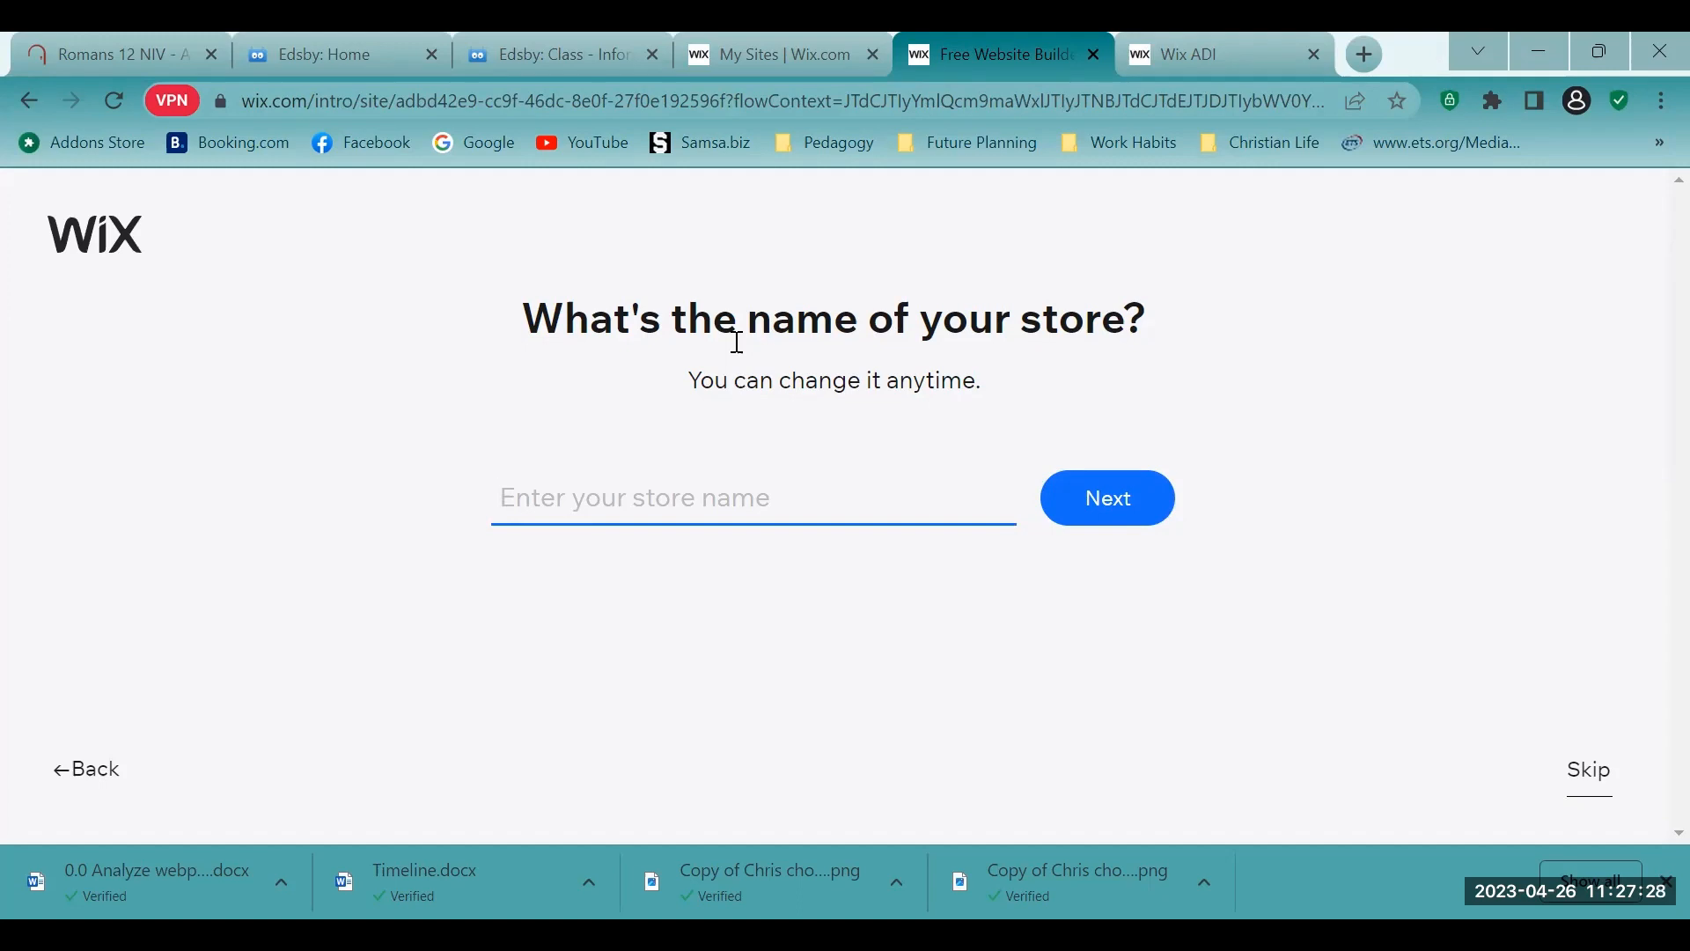
- Name the store with the owner's title and surname followed by "'s Hockey Store", and continue to the feature selection
type("Mr")
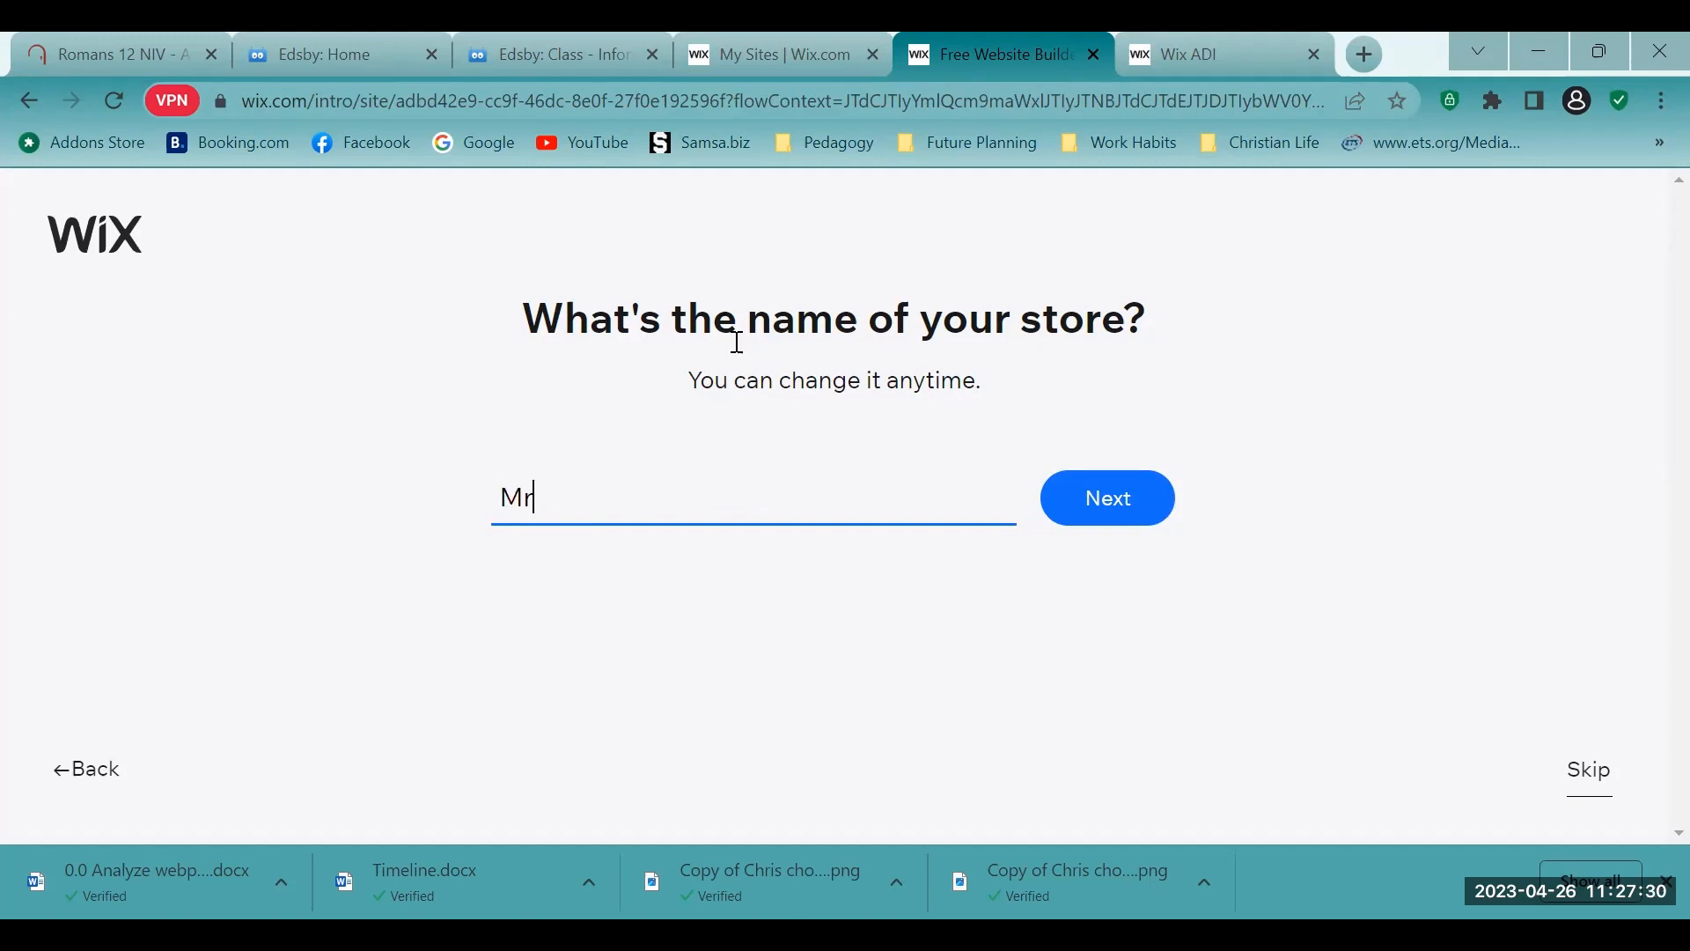
type(". Chong's Hockey ")
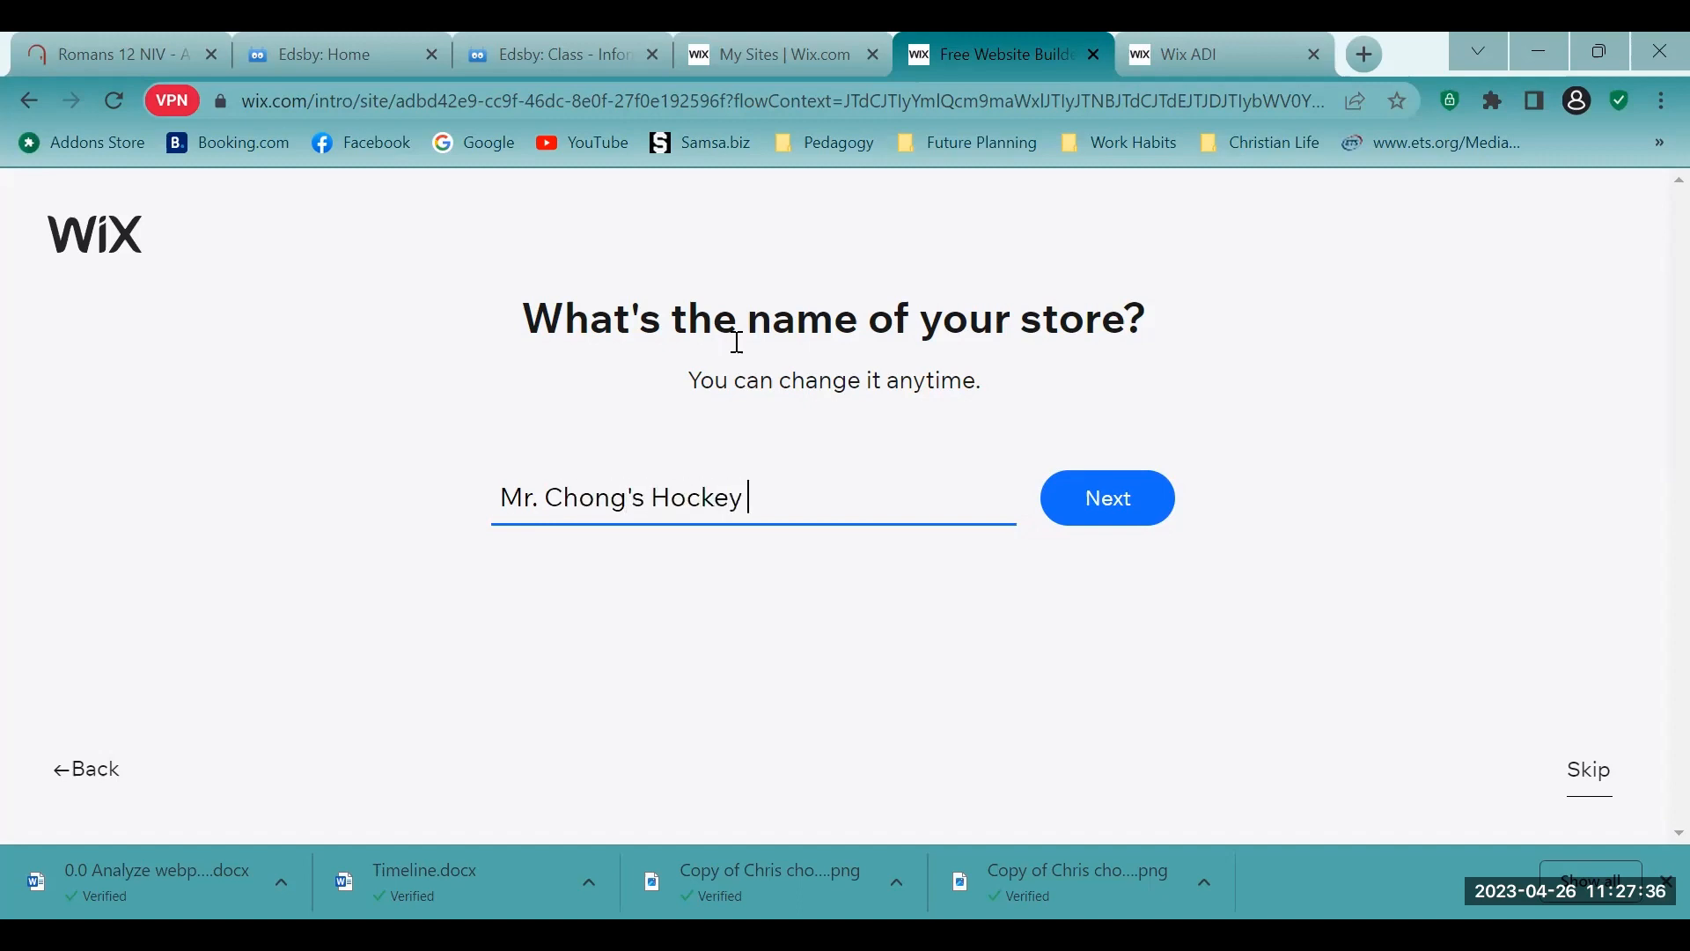
type("Store")
left_click(1109, 514)
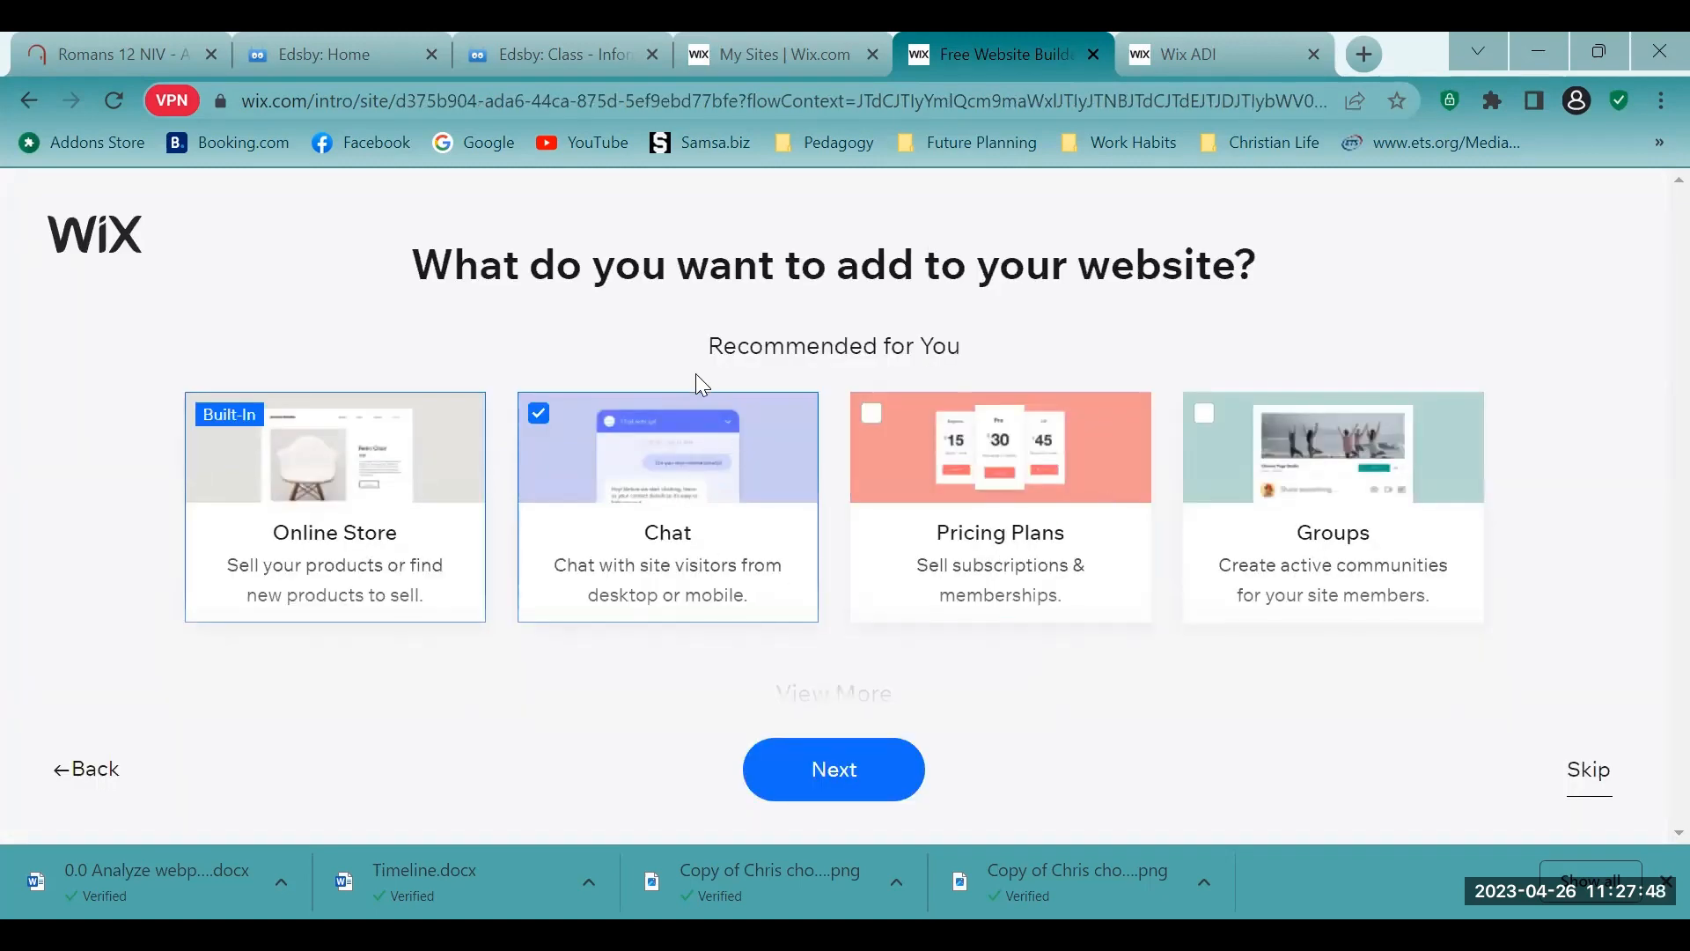
- Add Pricing Plans to the website's features alongside the preselected Chat
scroll(817, 414, "down", 1)
scroll(811, 460, "down", 3)
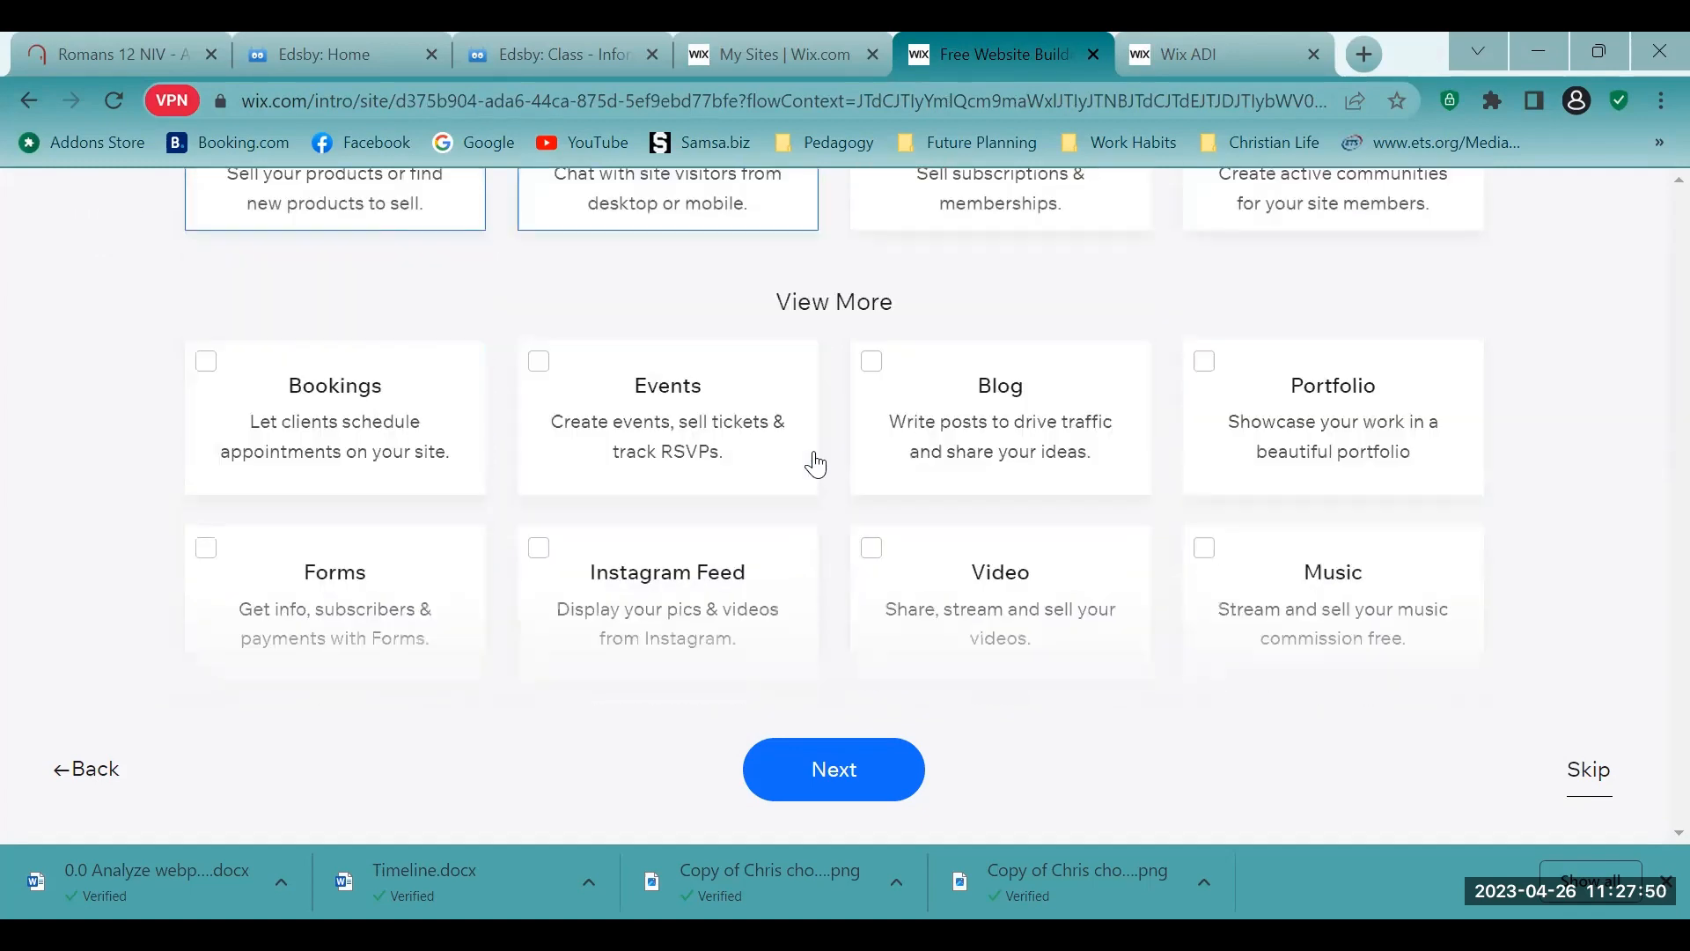
scroll(566, 478, "up", 5)
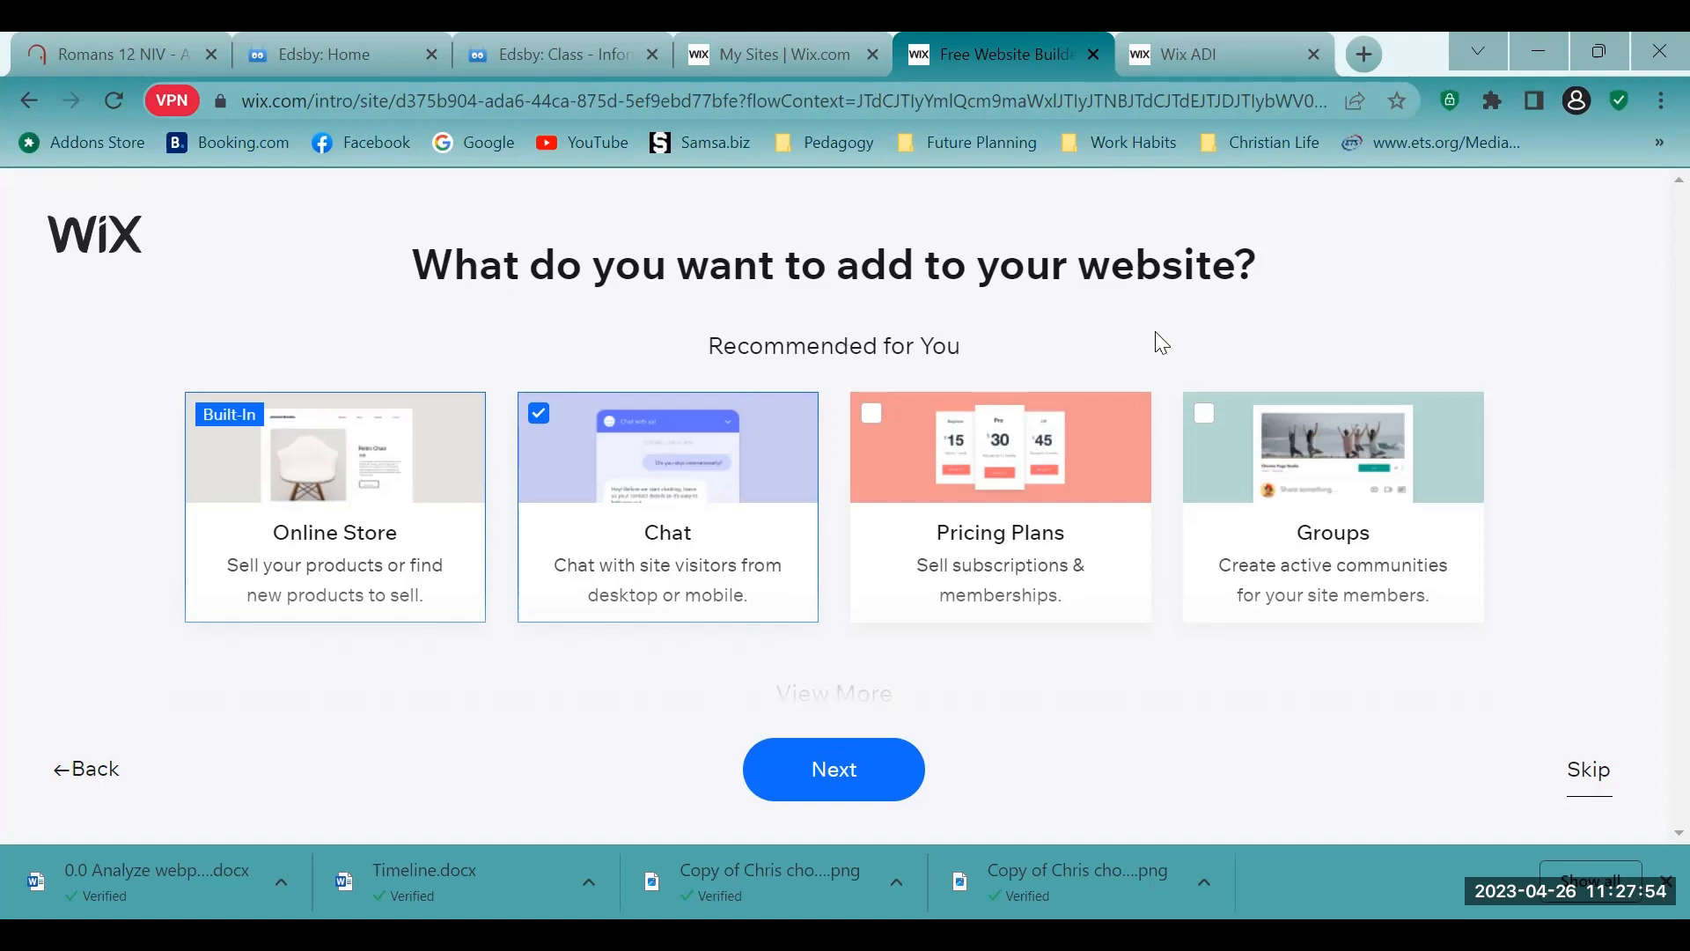
scroll(1162, 343, "down", 2)
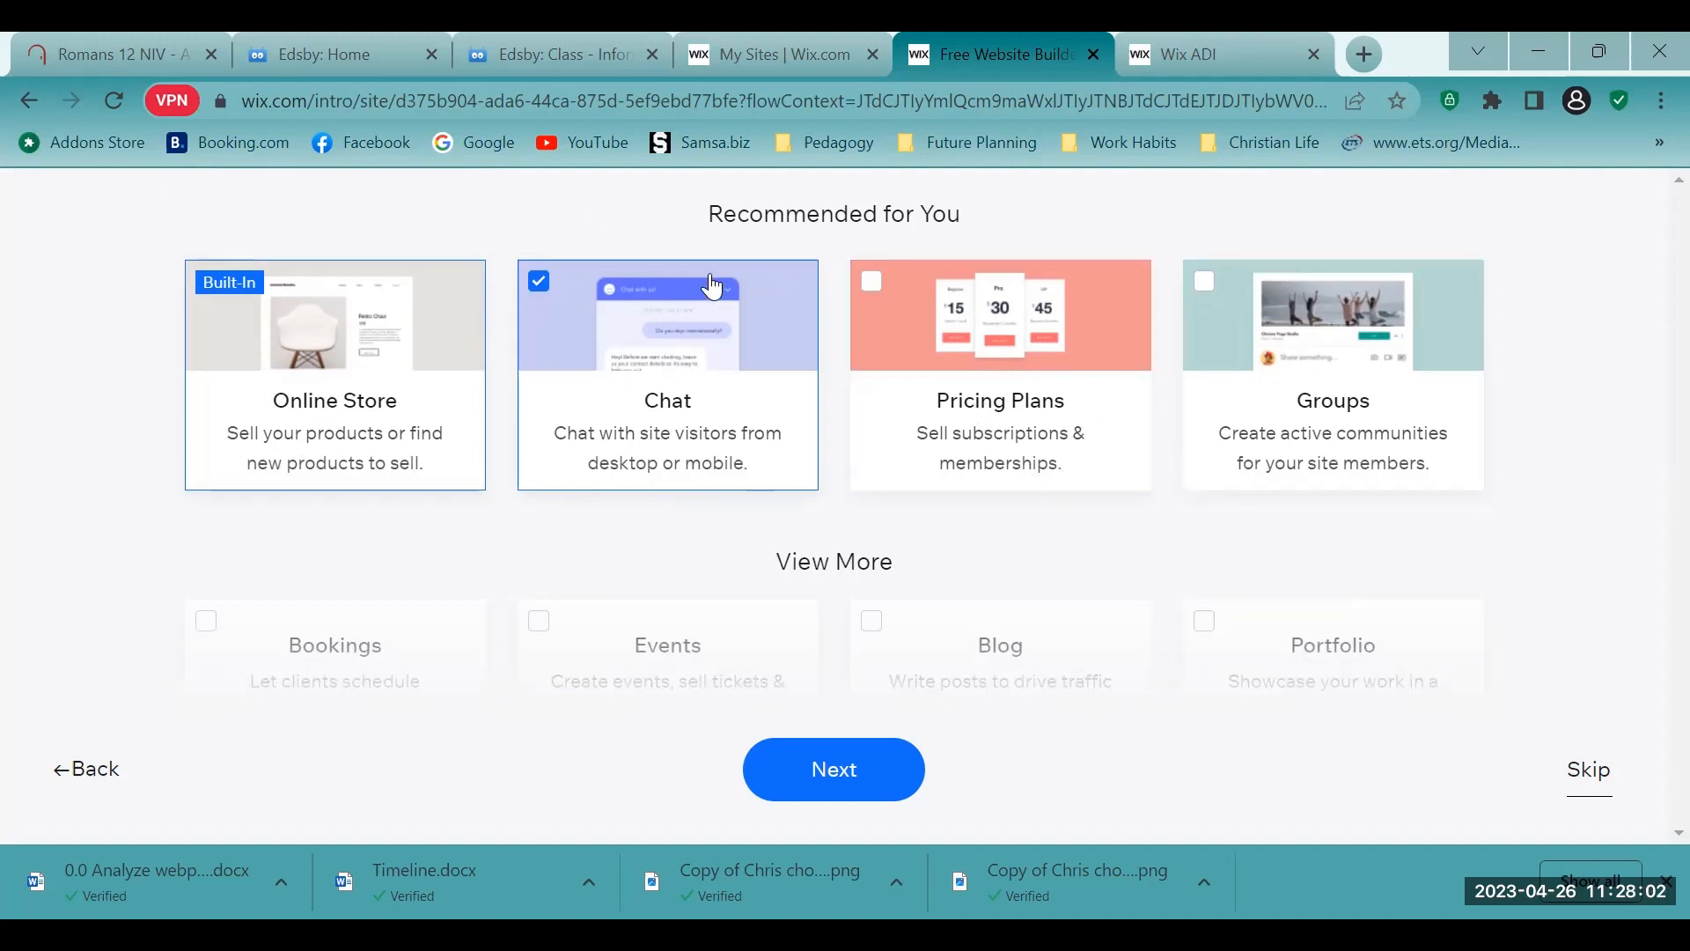
left_click(865, 295)
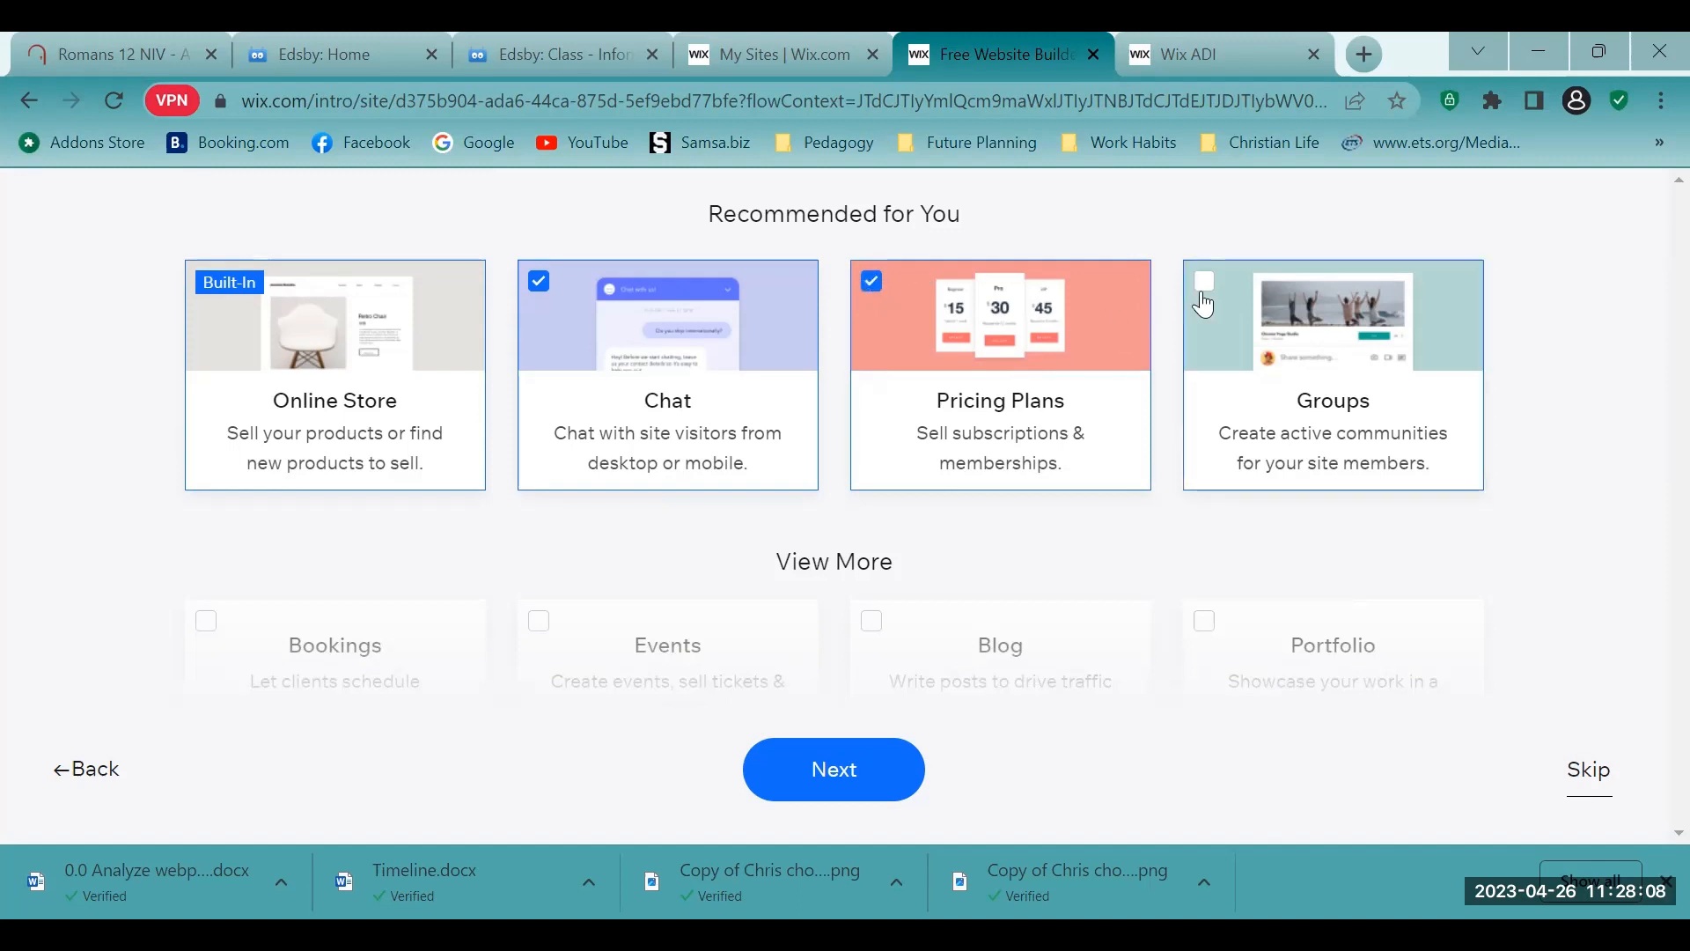
- Add Bookings from the additional website features
scroll(1203, 308, "down", 1)
scroll(1203, 305, "down", 1)
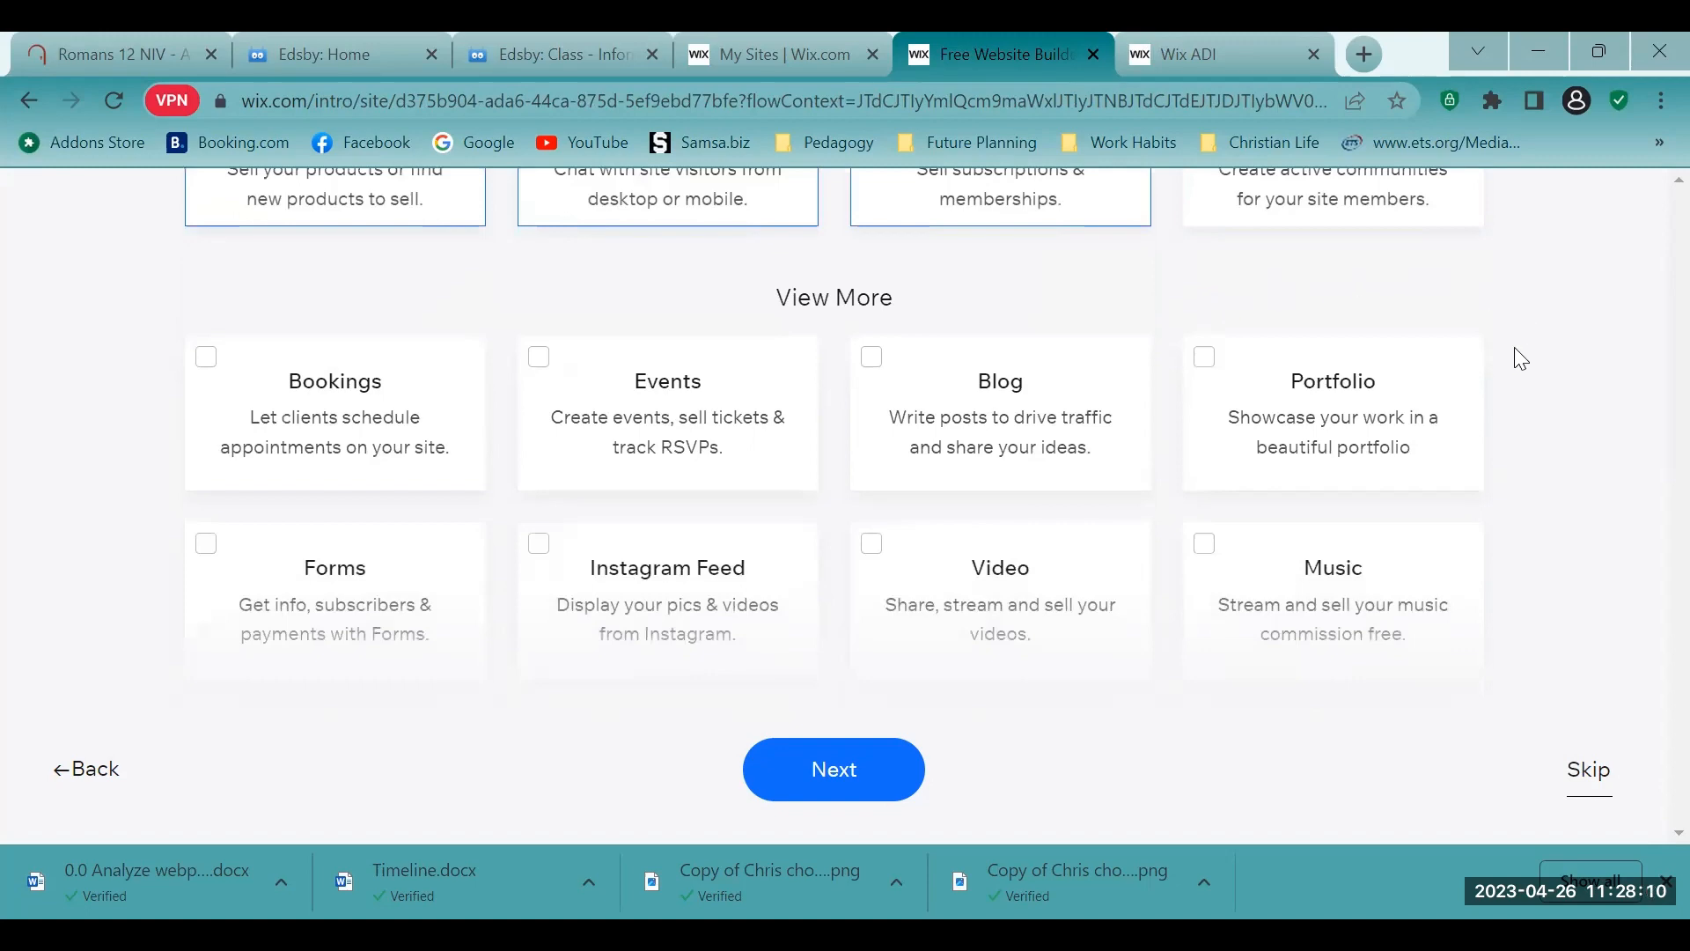
scroll(1351, 339, "down", 1)
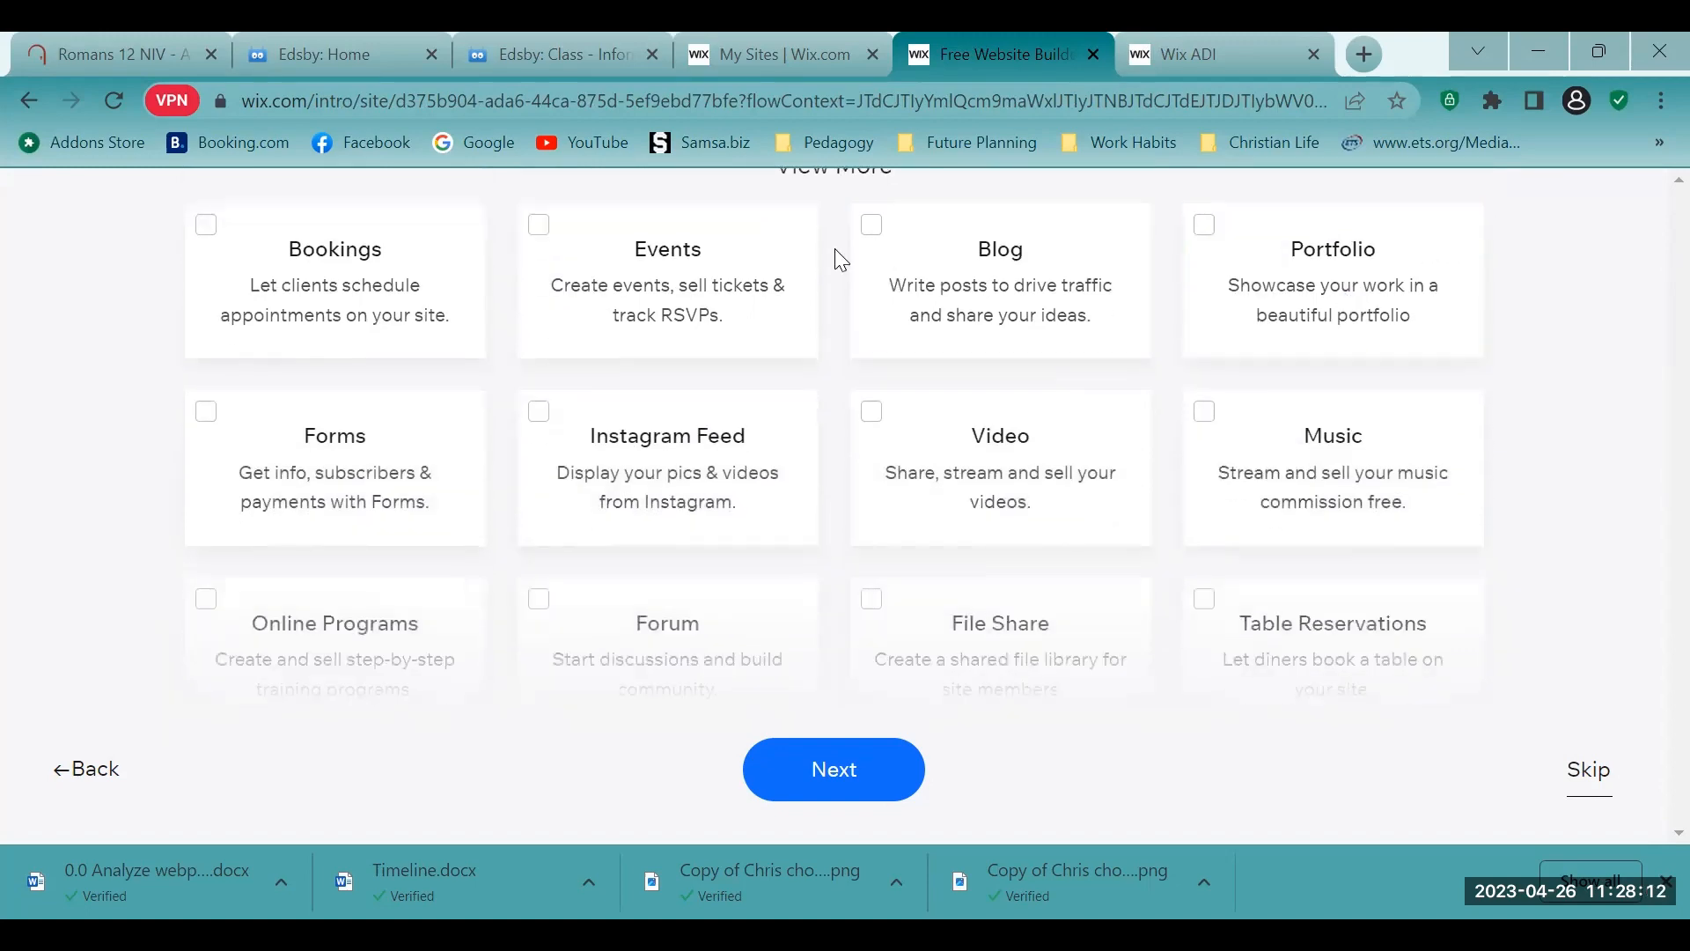
scroll(835, 248, "up", 1)
scroll(797, 286, "down", 2)
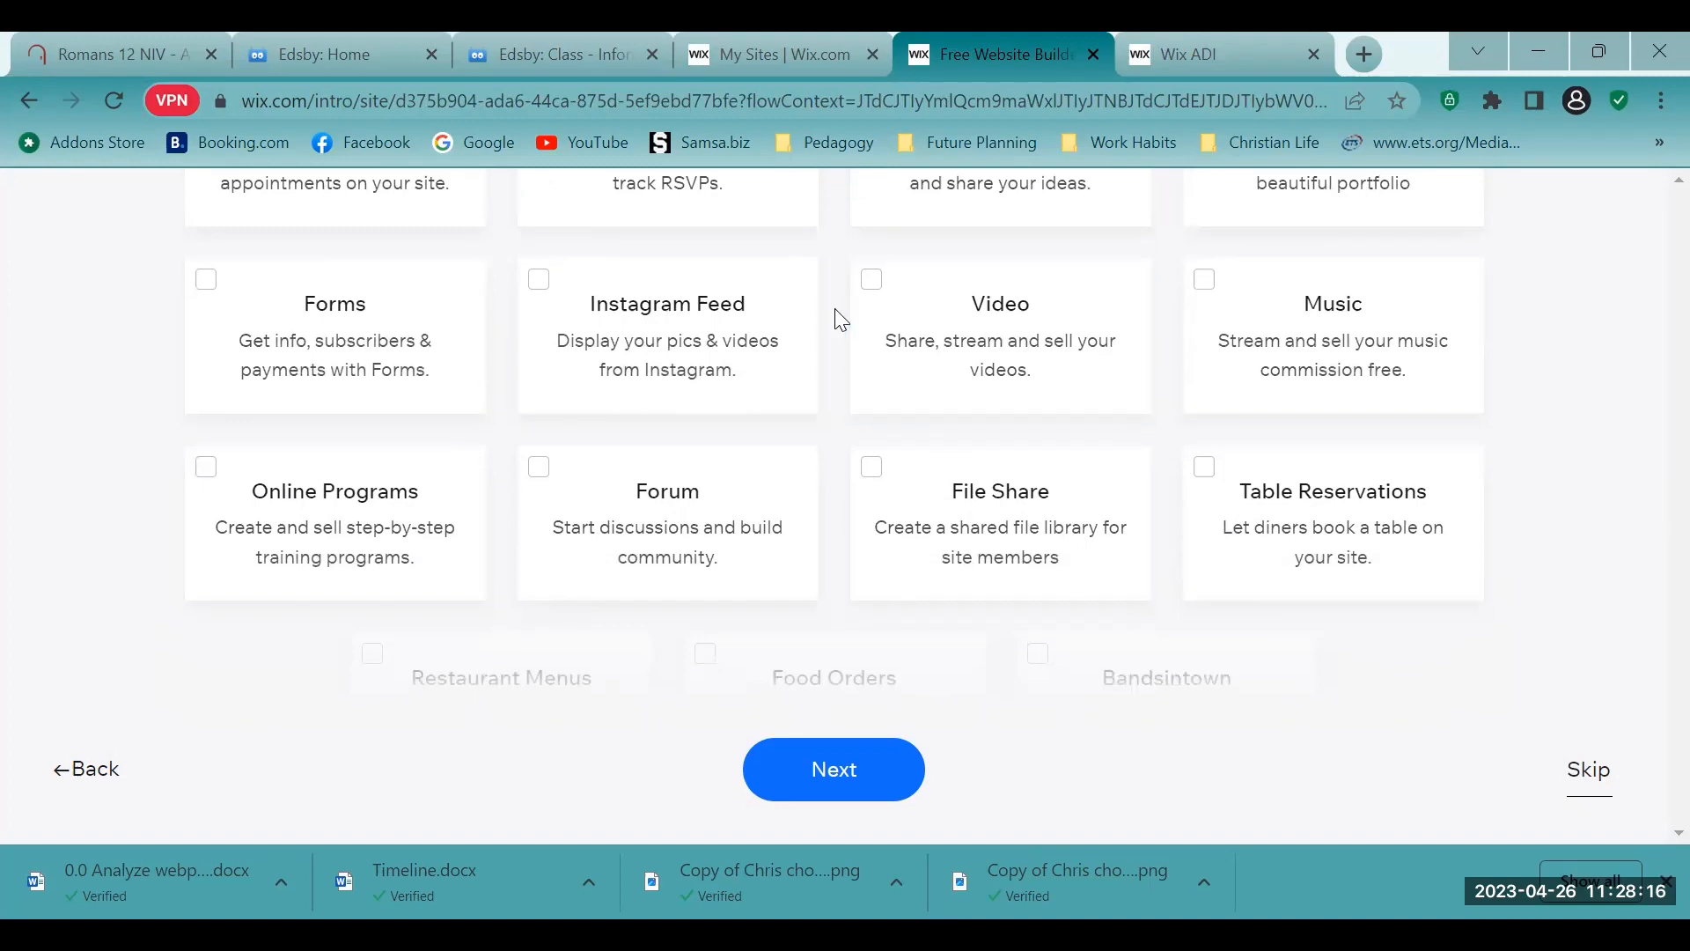
scroll(837, 317, "up", 1)
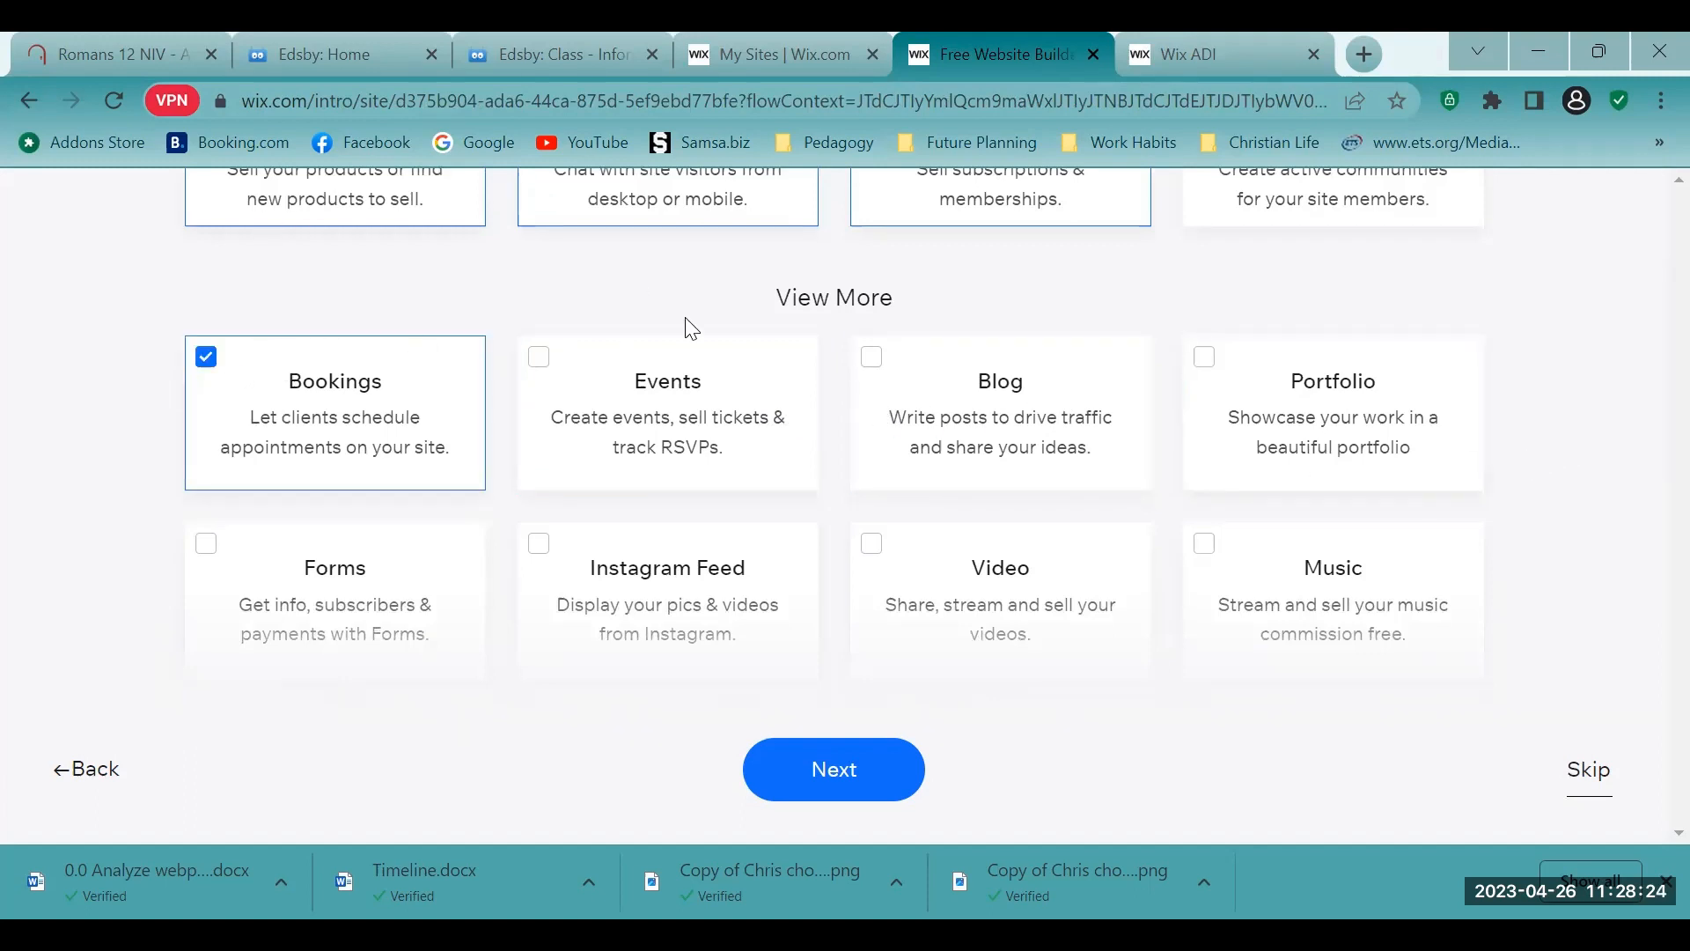
- Add Blog from the additional website features
scroll(744, 325, "up", 2)
scroll(742, 327, "up", 2)
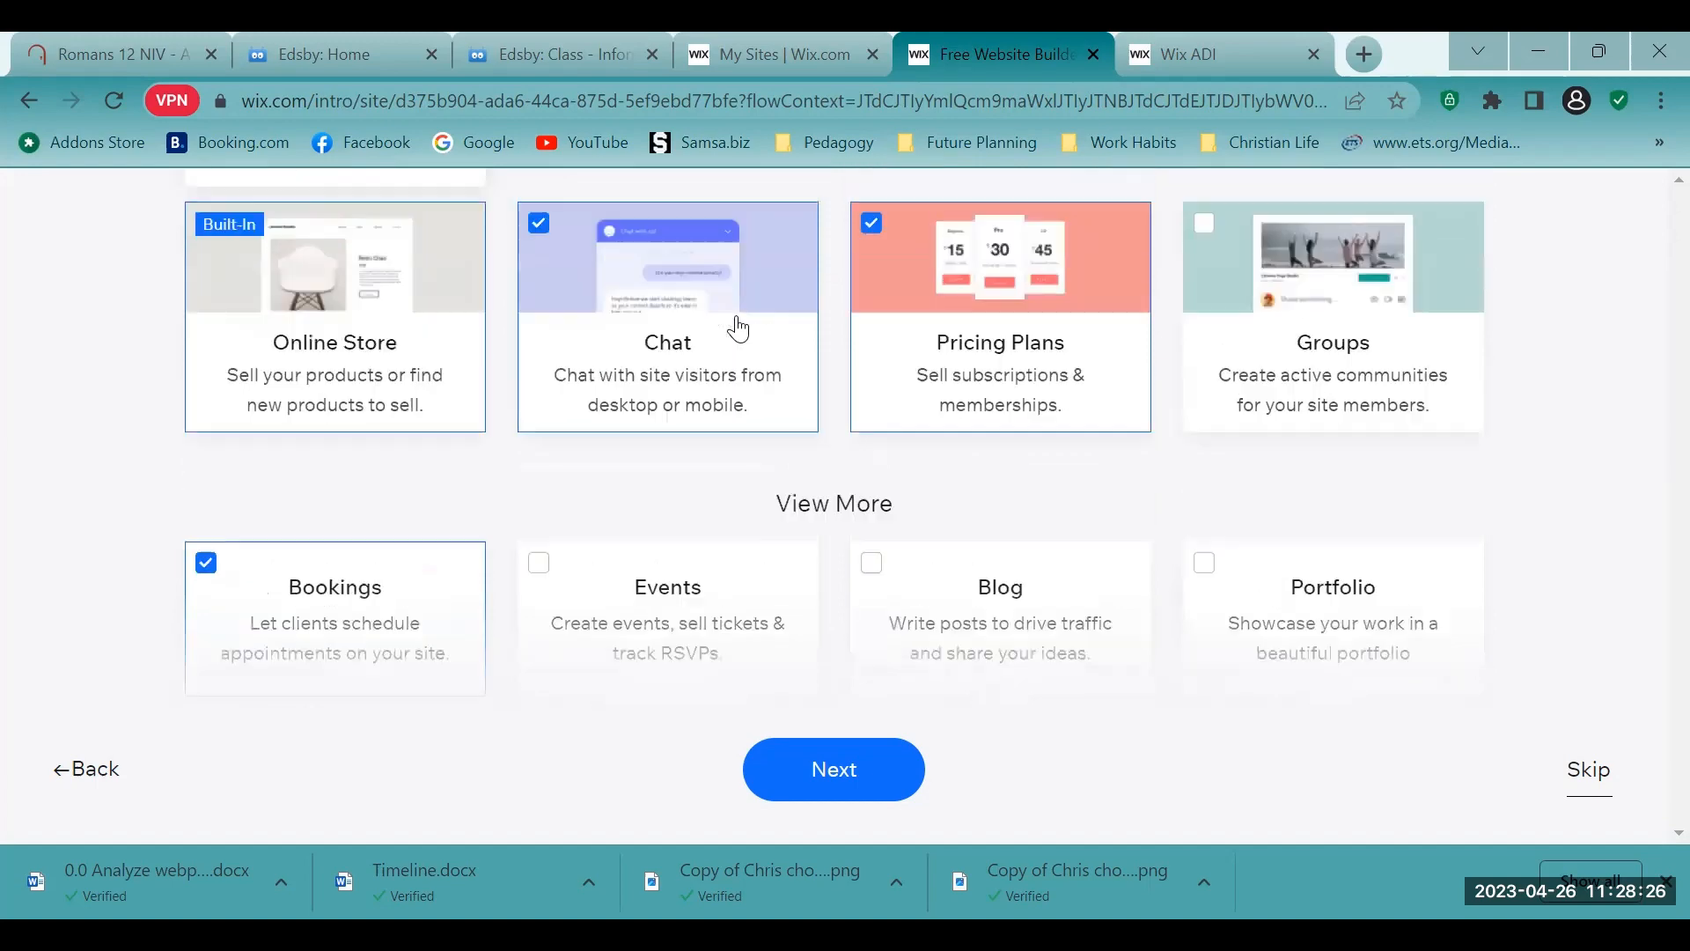
scroll(739, 329, "down", 2)
scroll(740, 328, "down", 2)
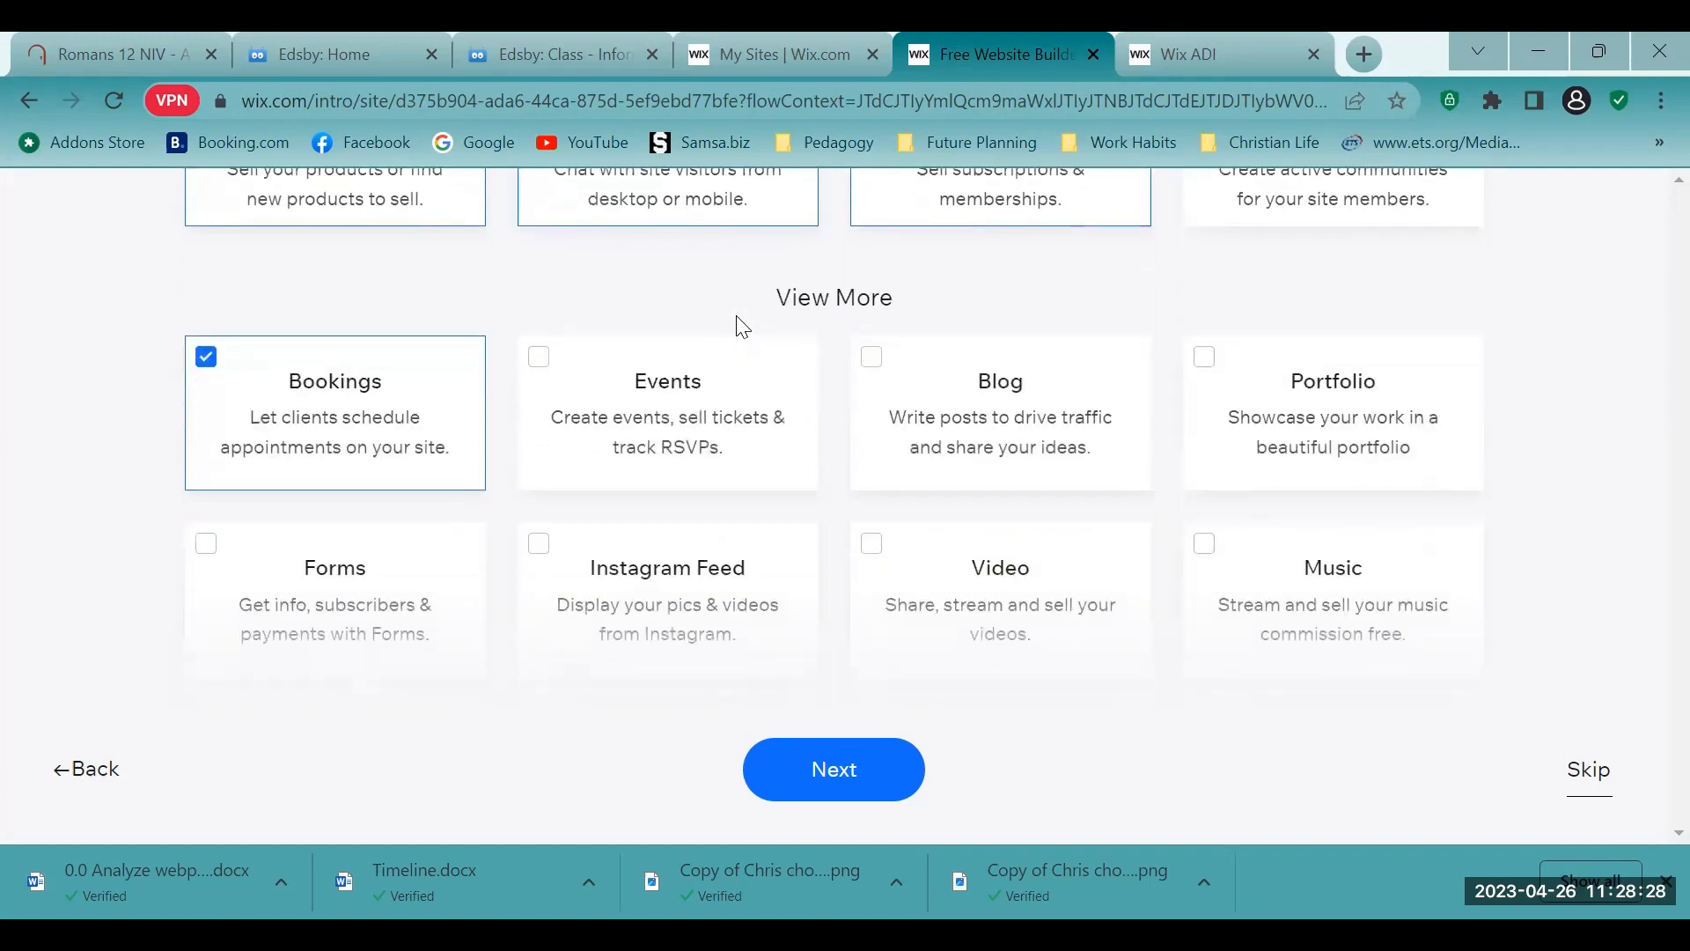
scroll(743, 328, "up", 3)
left_click(873, 493)
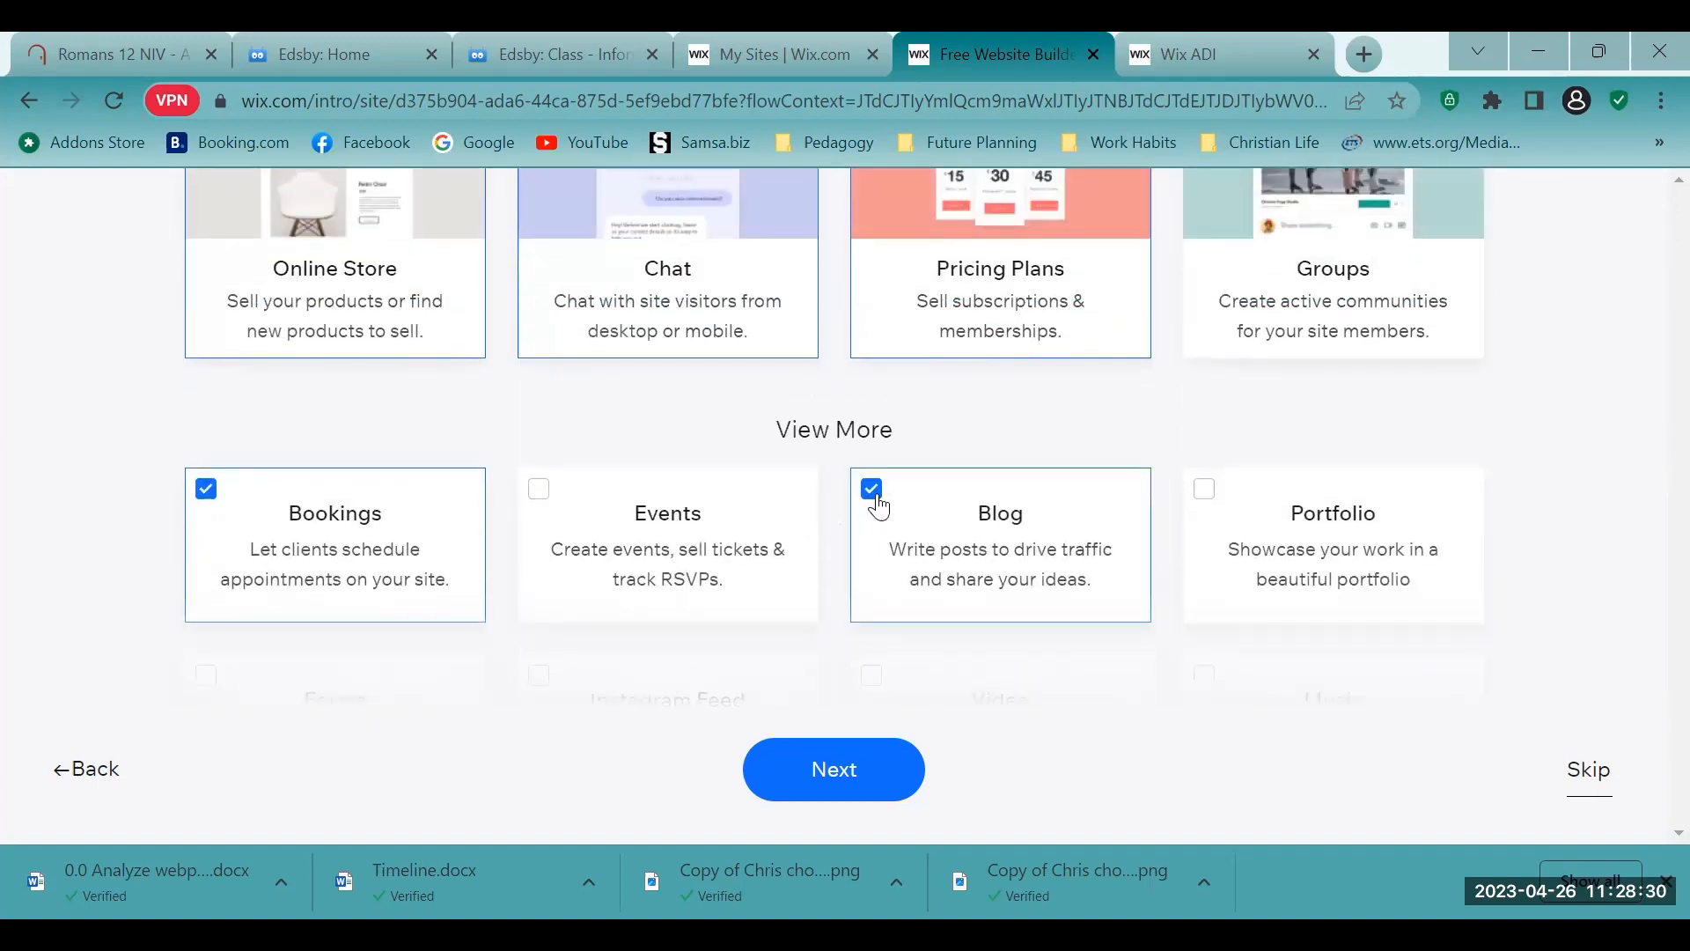
- Review the remaining features, continue, and choose to begin designing the site with a template
scroll(1153, 424, "up", 3)
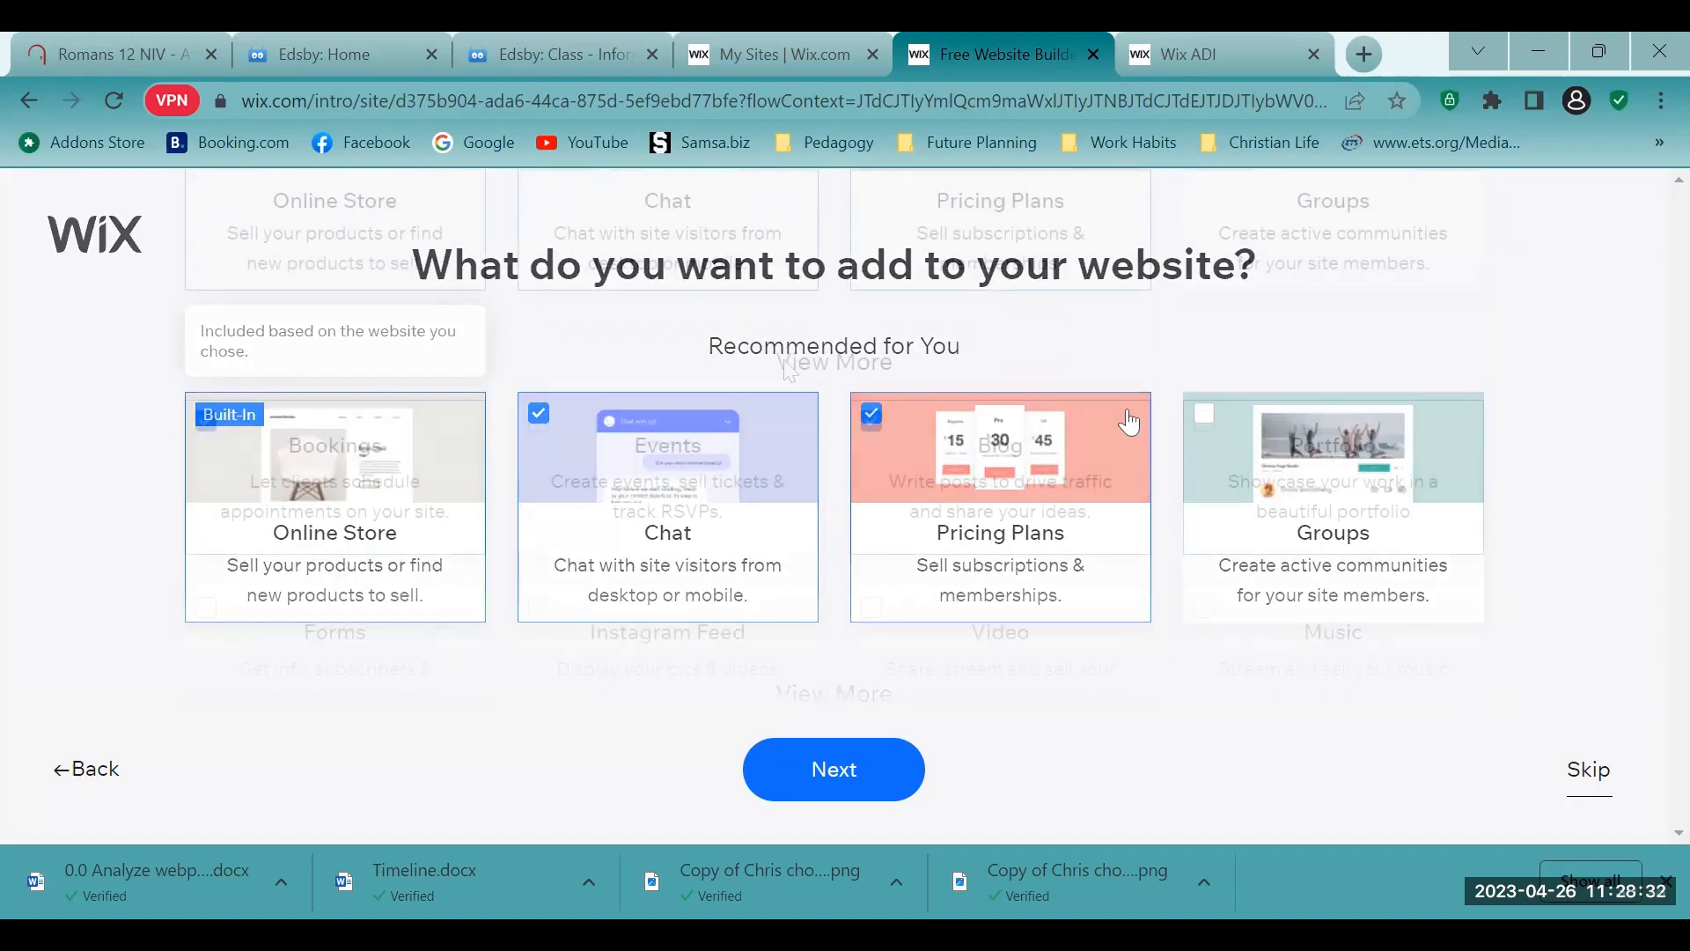
scroll(797, 458, "down", 5)
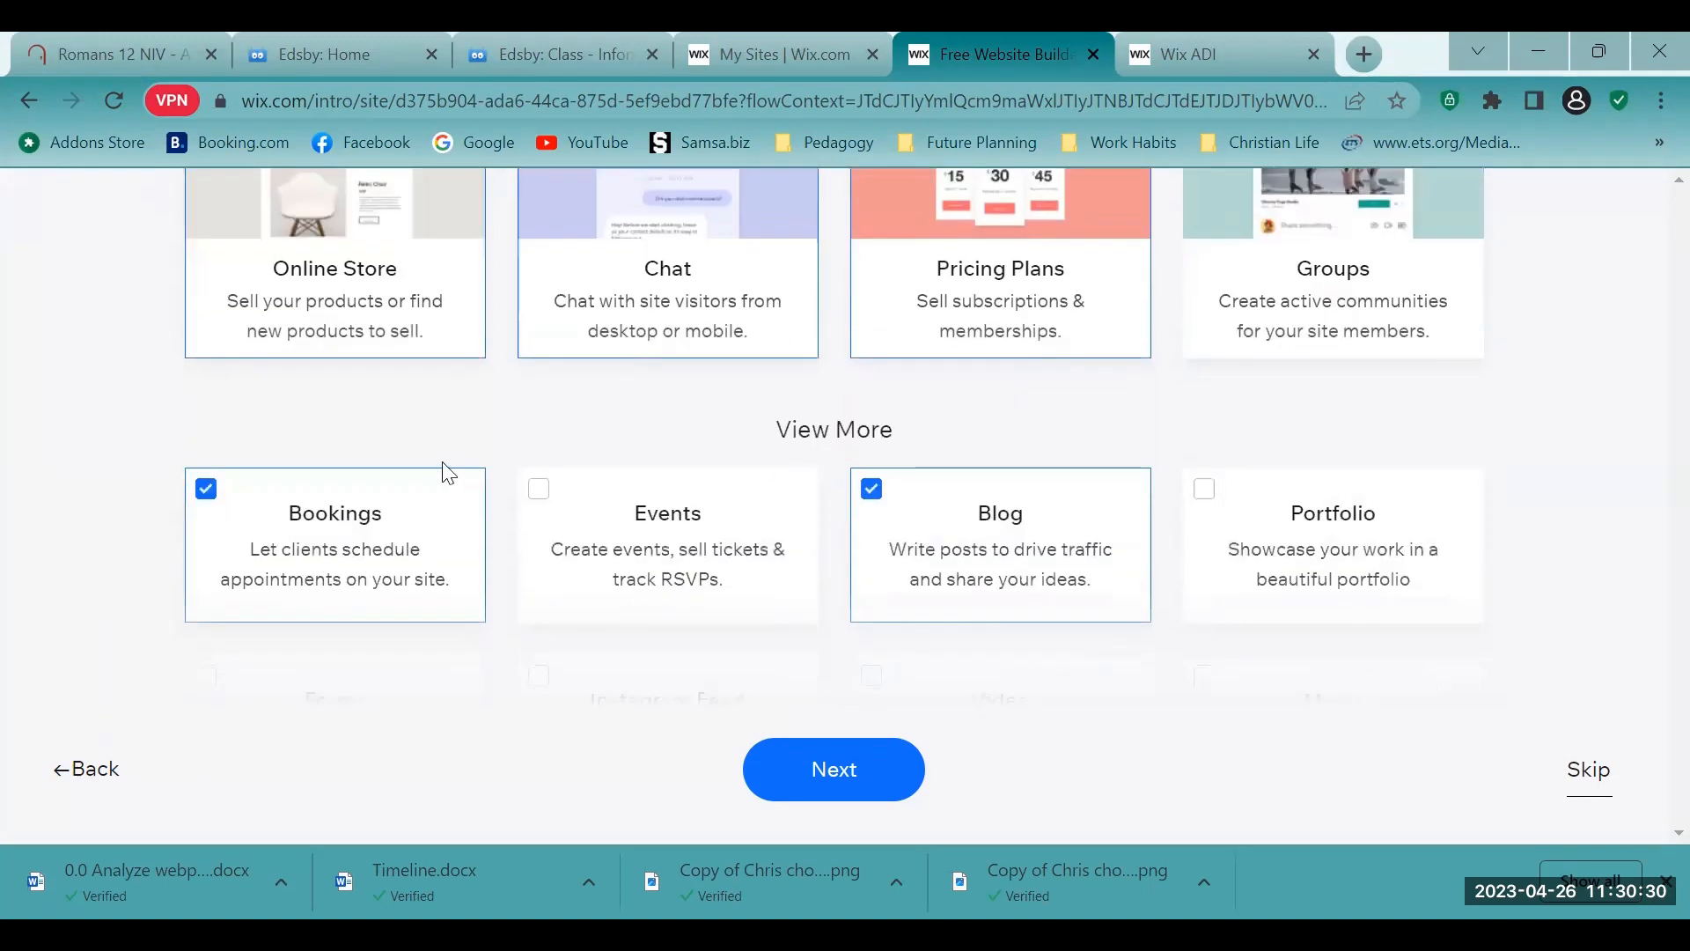
scroll(663, 380, "down", 2)
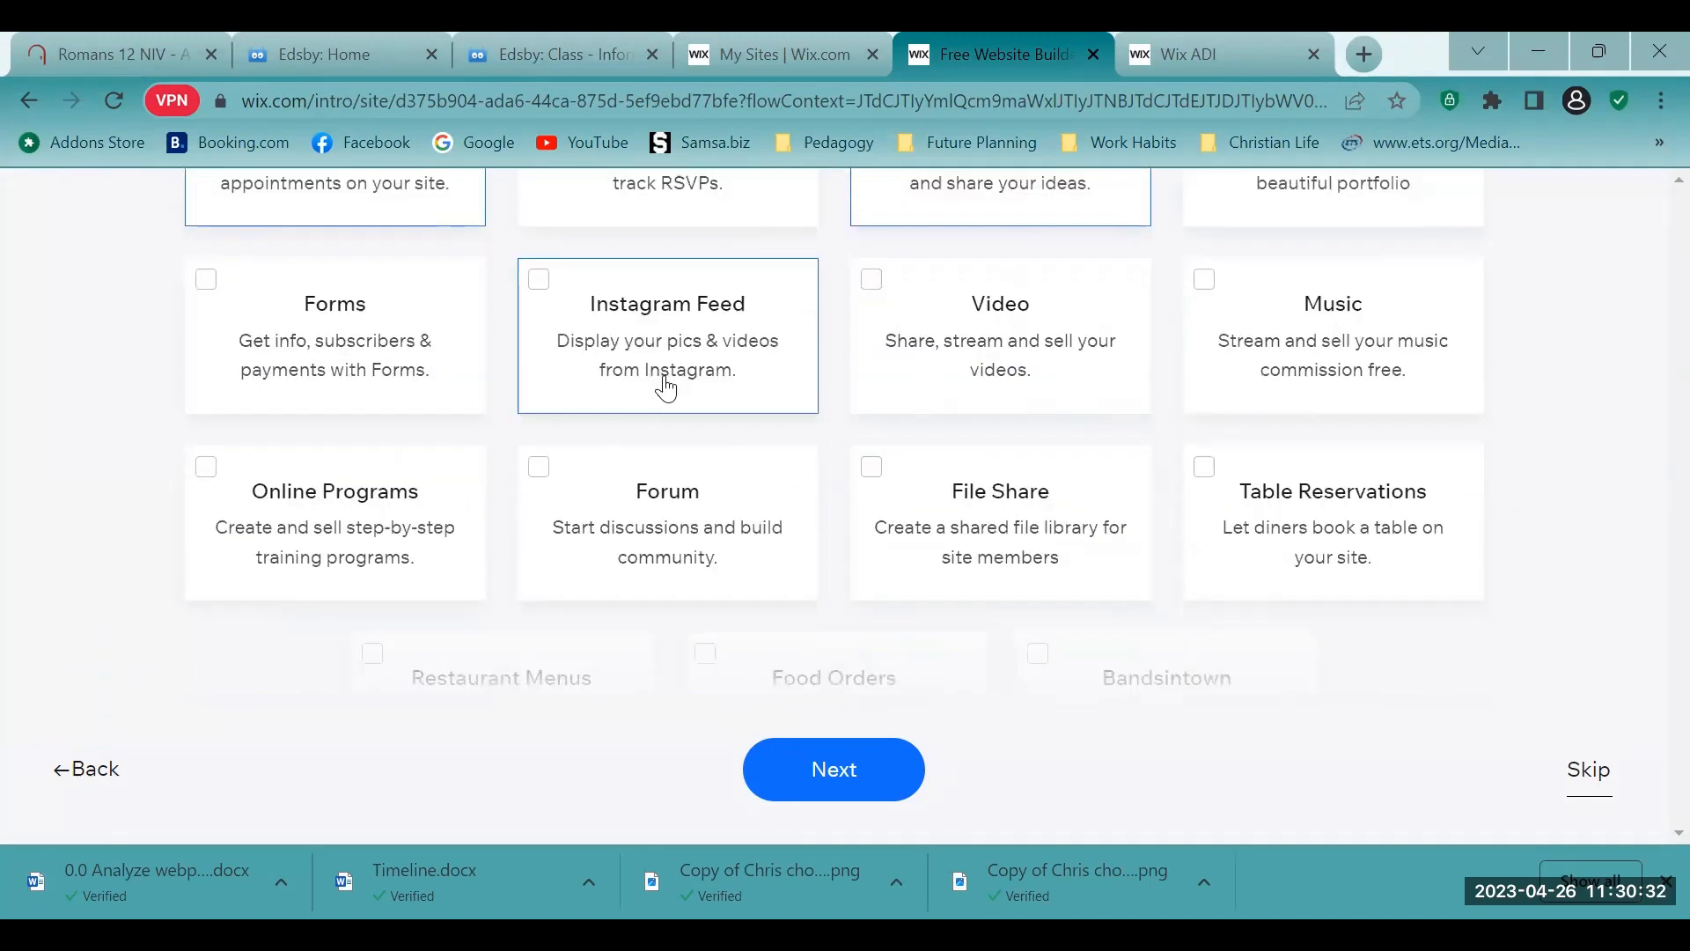
scroll(868, 392, "down", 2)
scroll(868, 423, "up", 6)
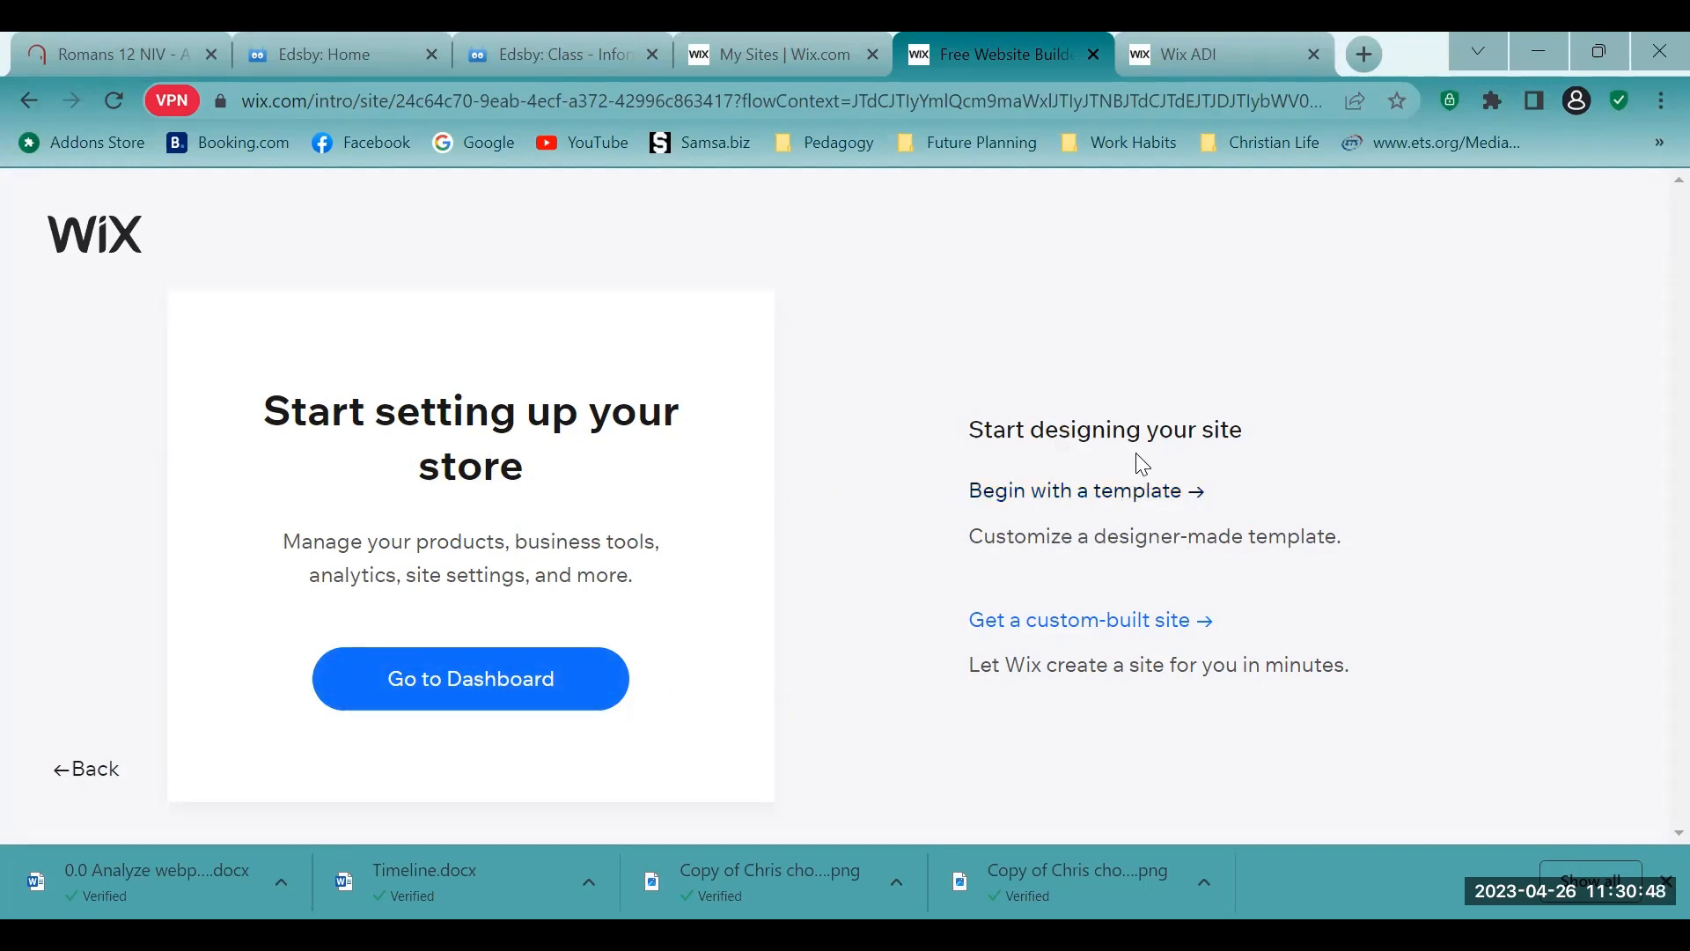
left_click(1075, 497)
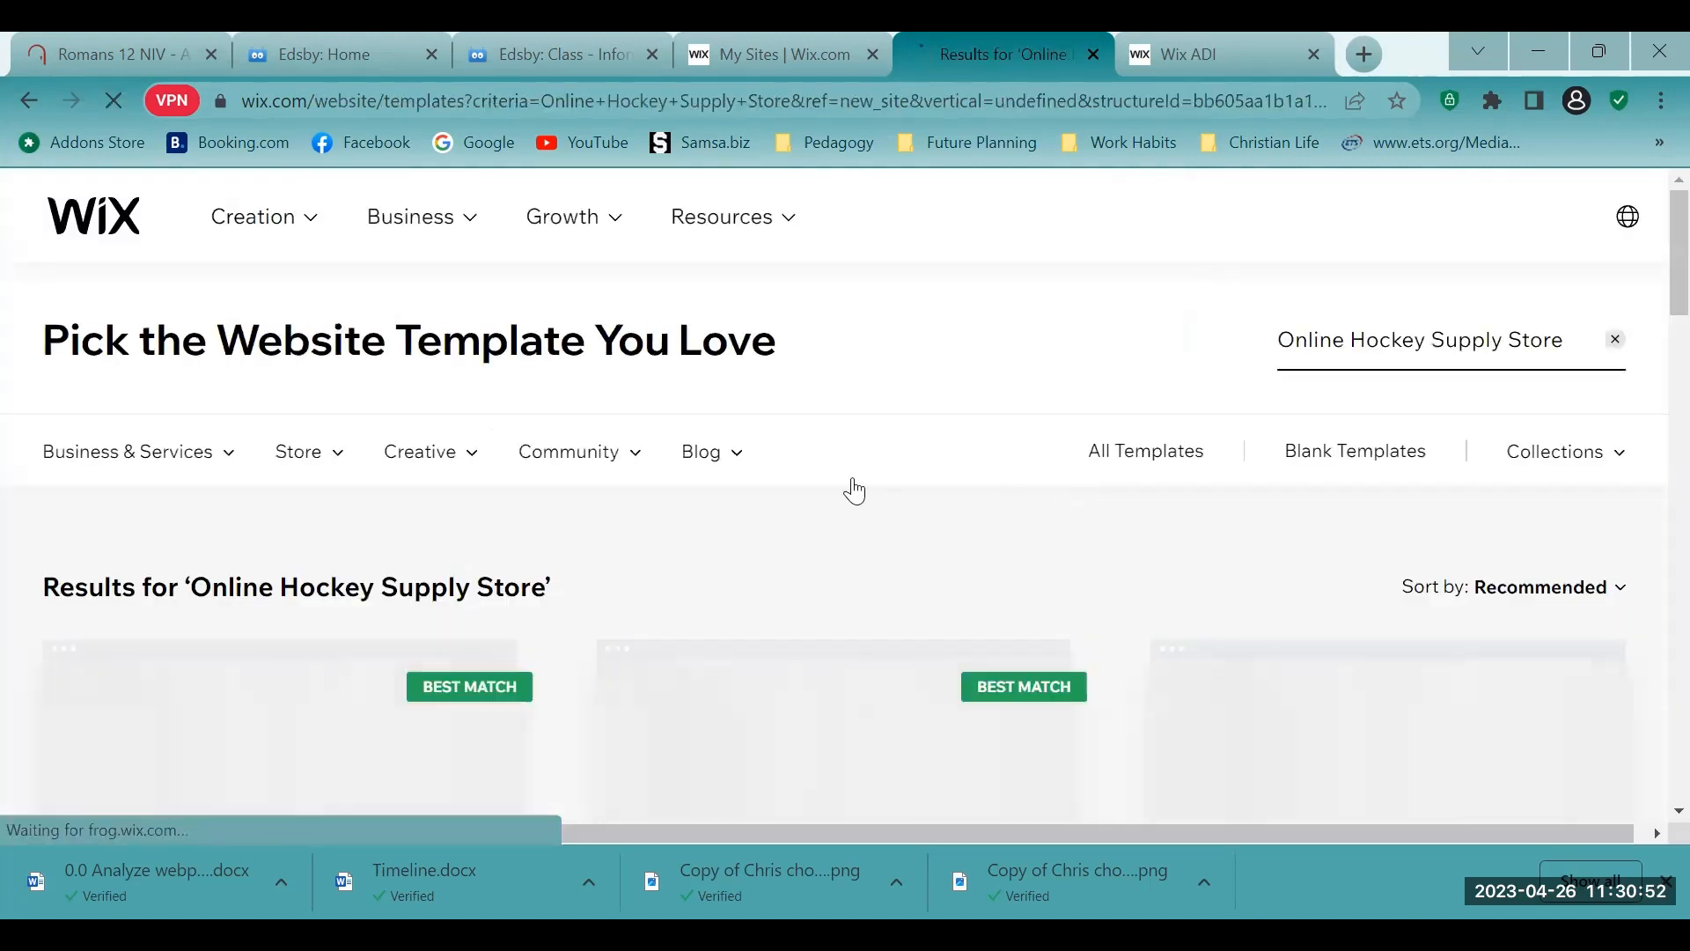
- Browse the templates for "Online Hockey Supply Store" and open the "Kings of the Road" Sporting Goods Store template for editing
scroll(850, 486, "down", 2)
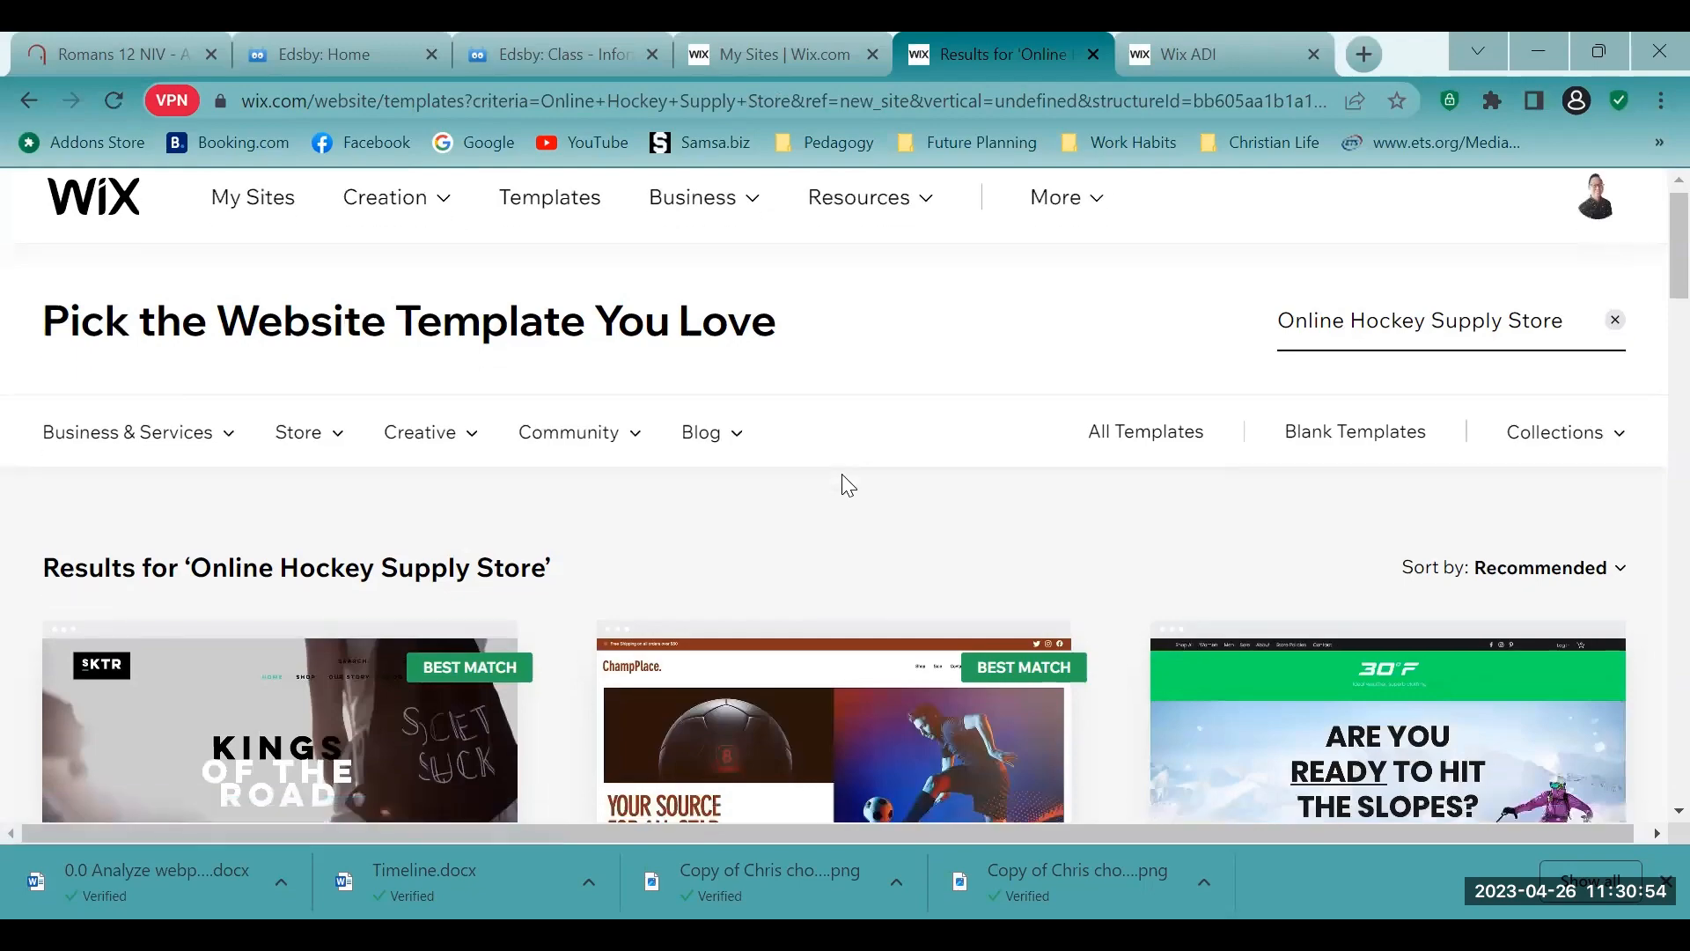
scroll(849, 486, "down", 5)
scroll(851, 501, "up", 5)
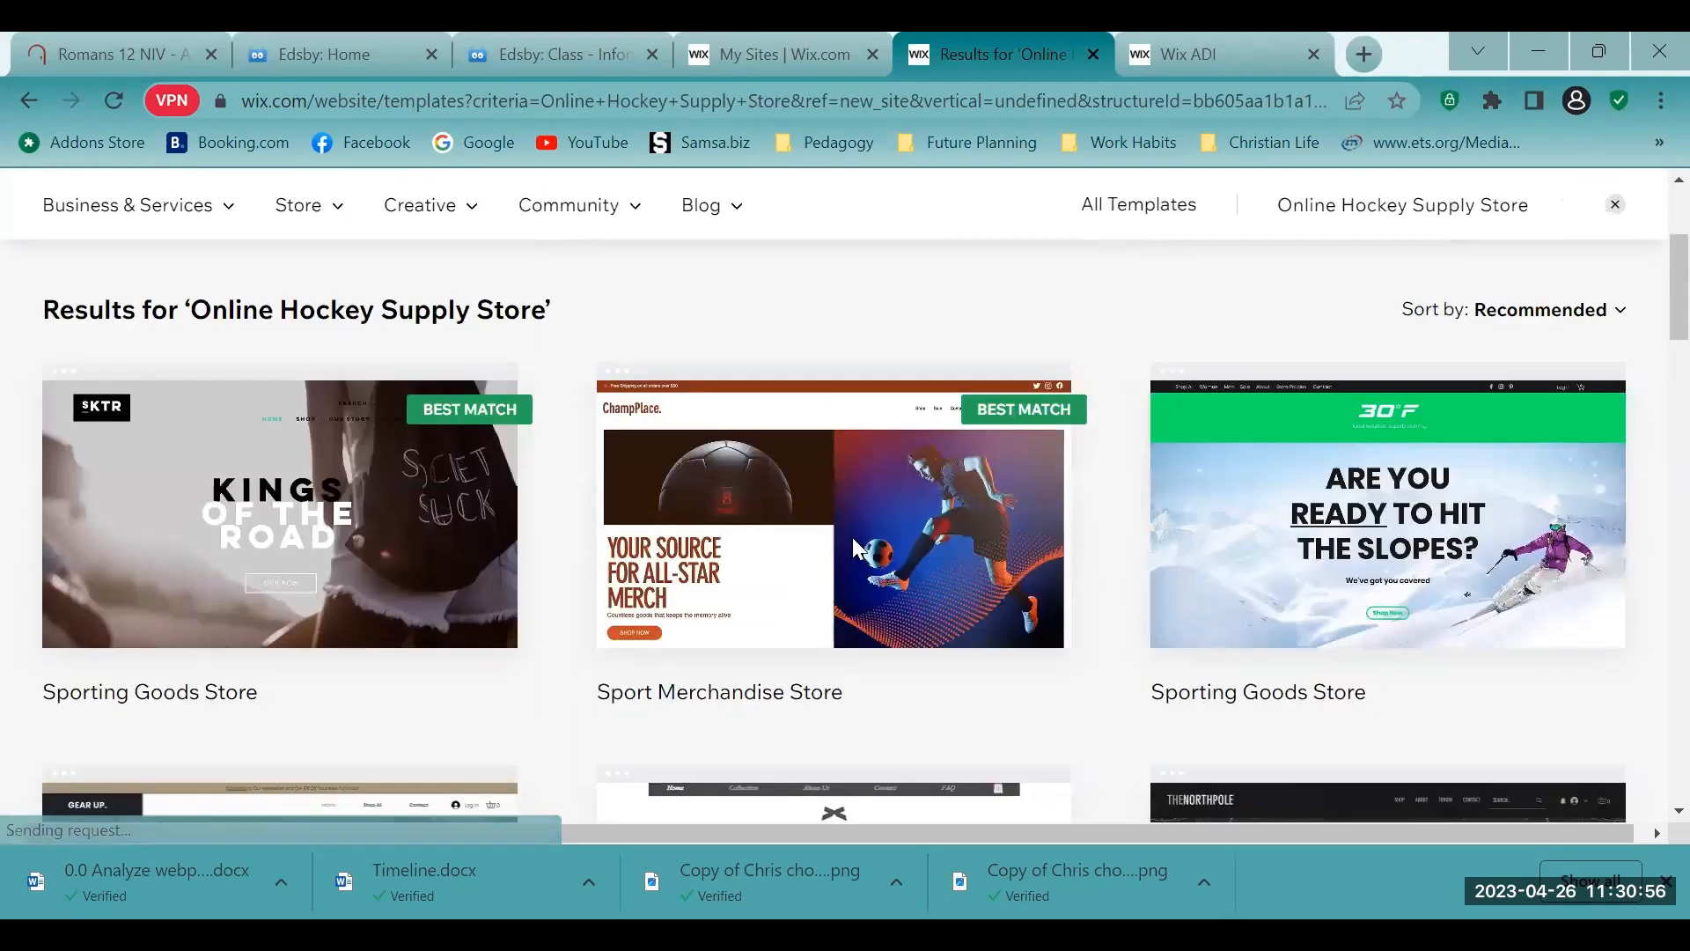
scroll(857, 515, "down", 6)
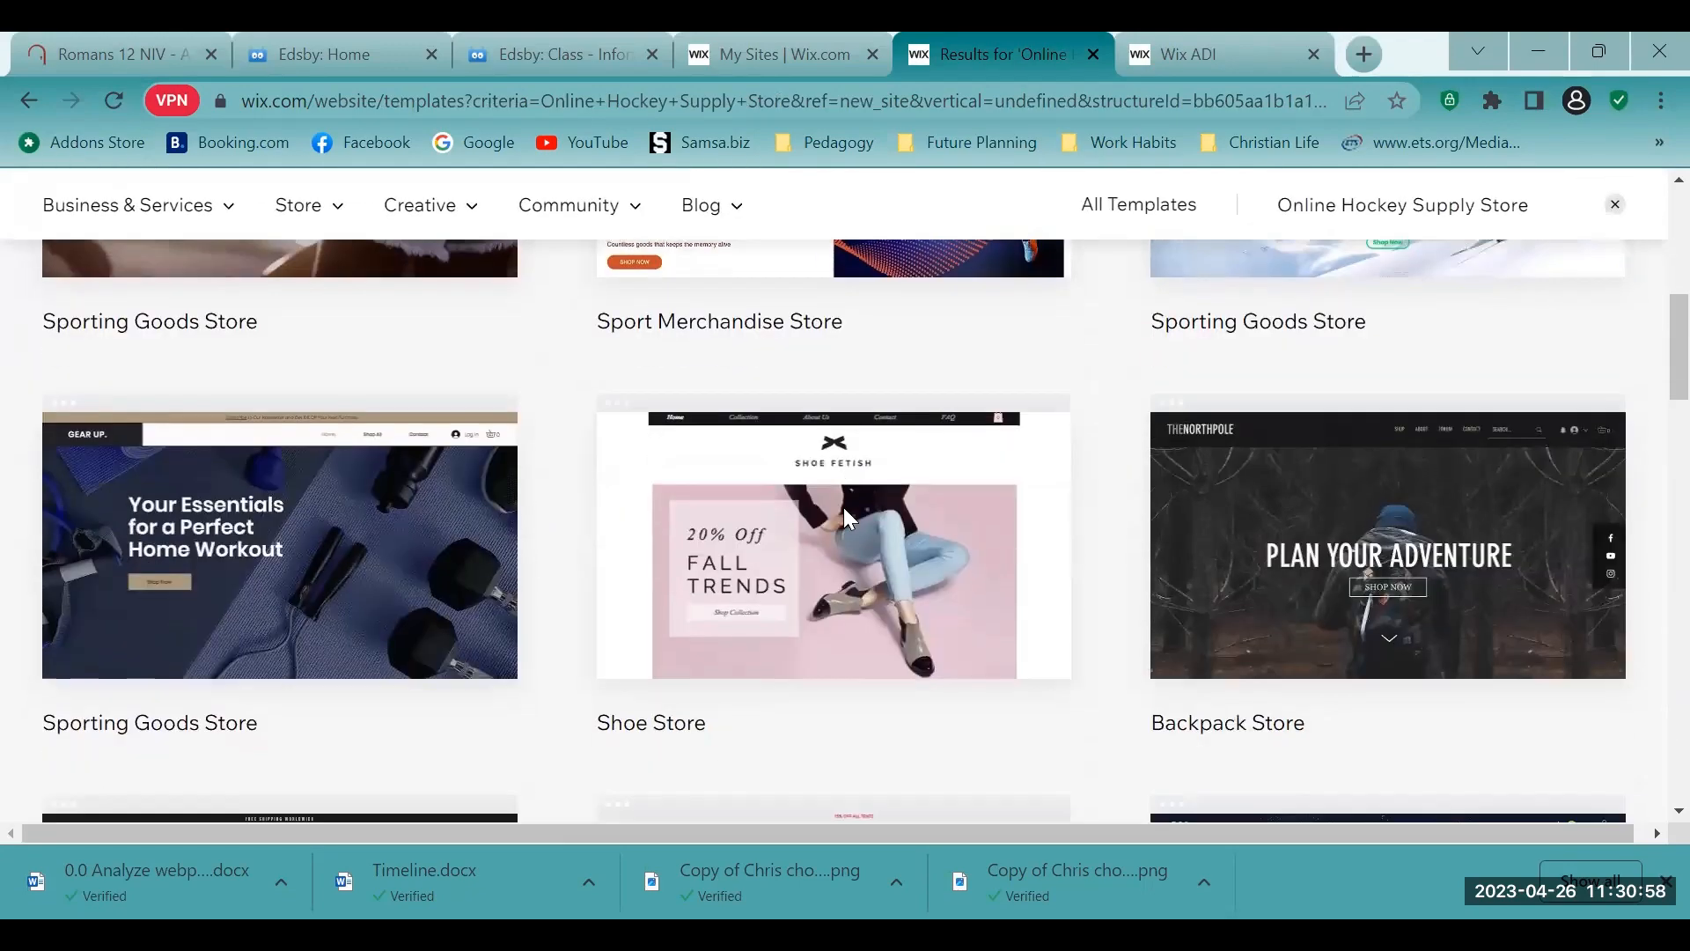
scroll(614, 544, "up", 5)
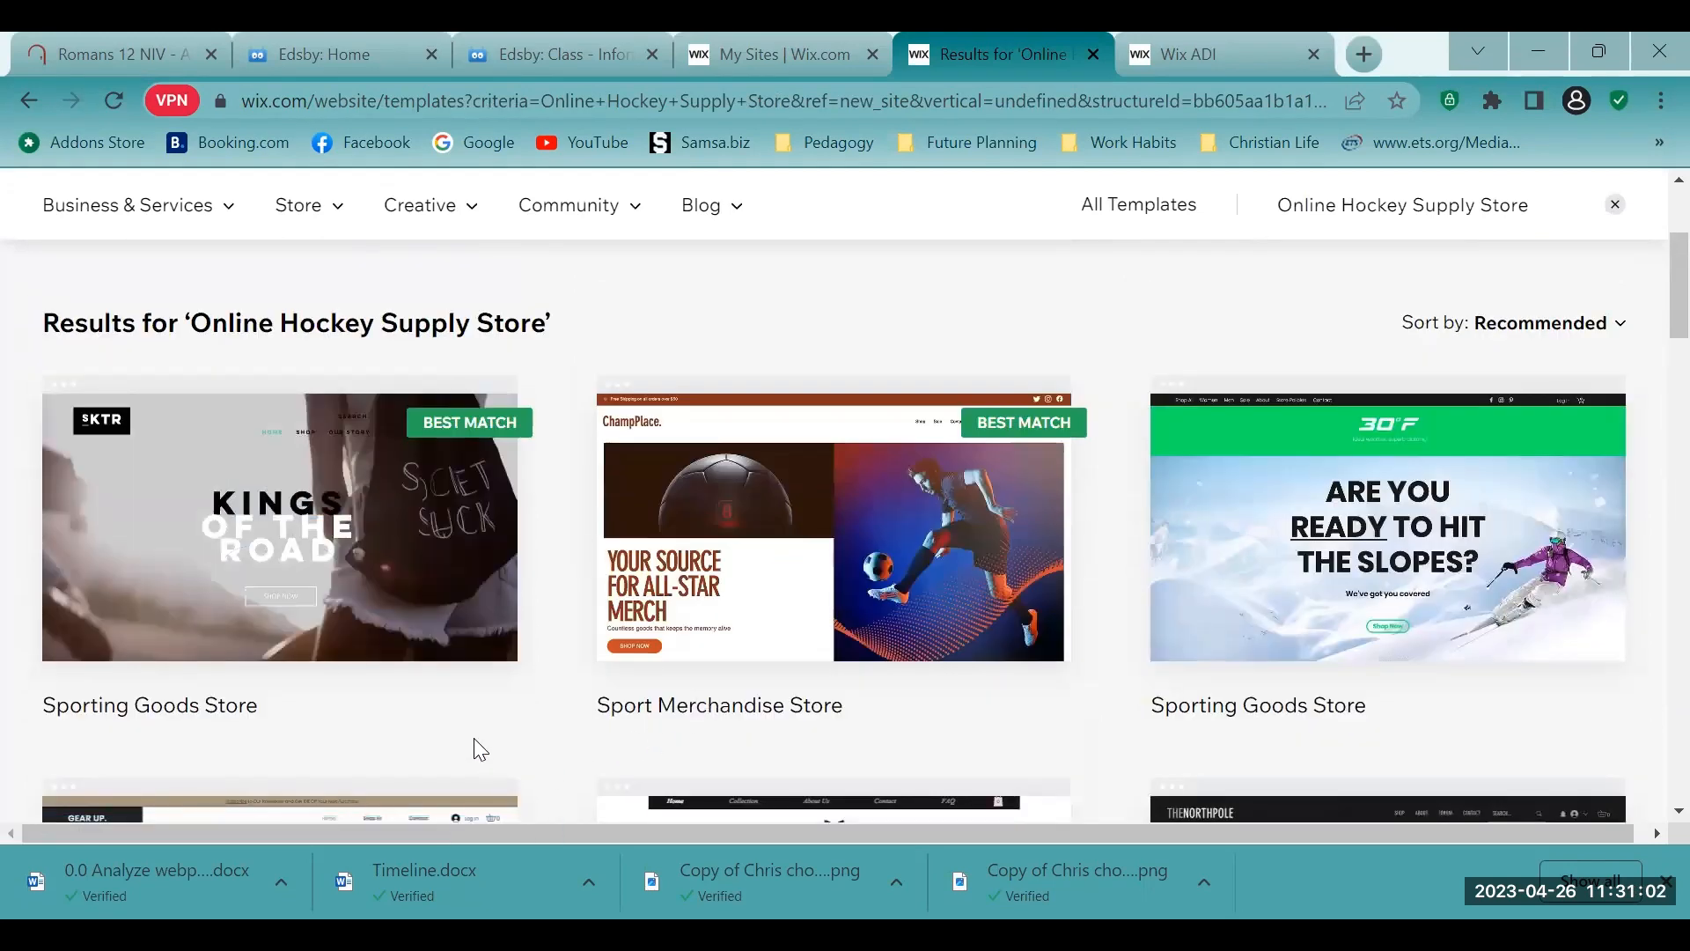
scroll(493, 726, "down", 2)
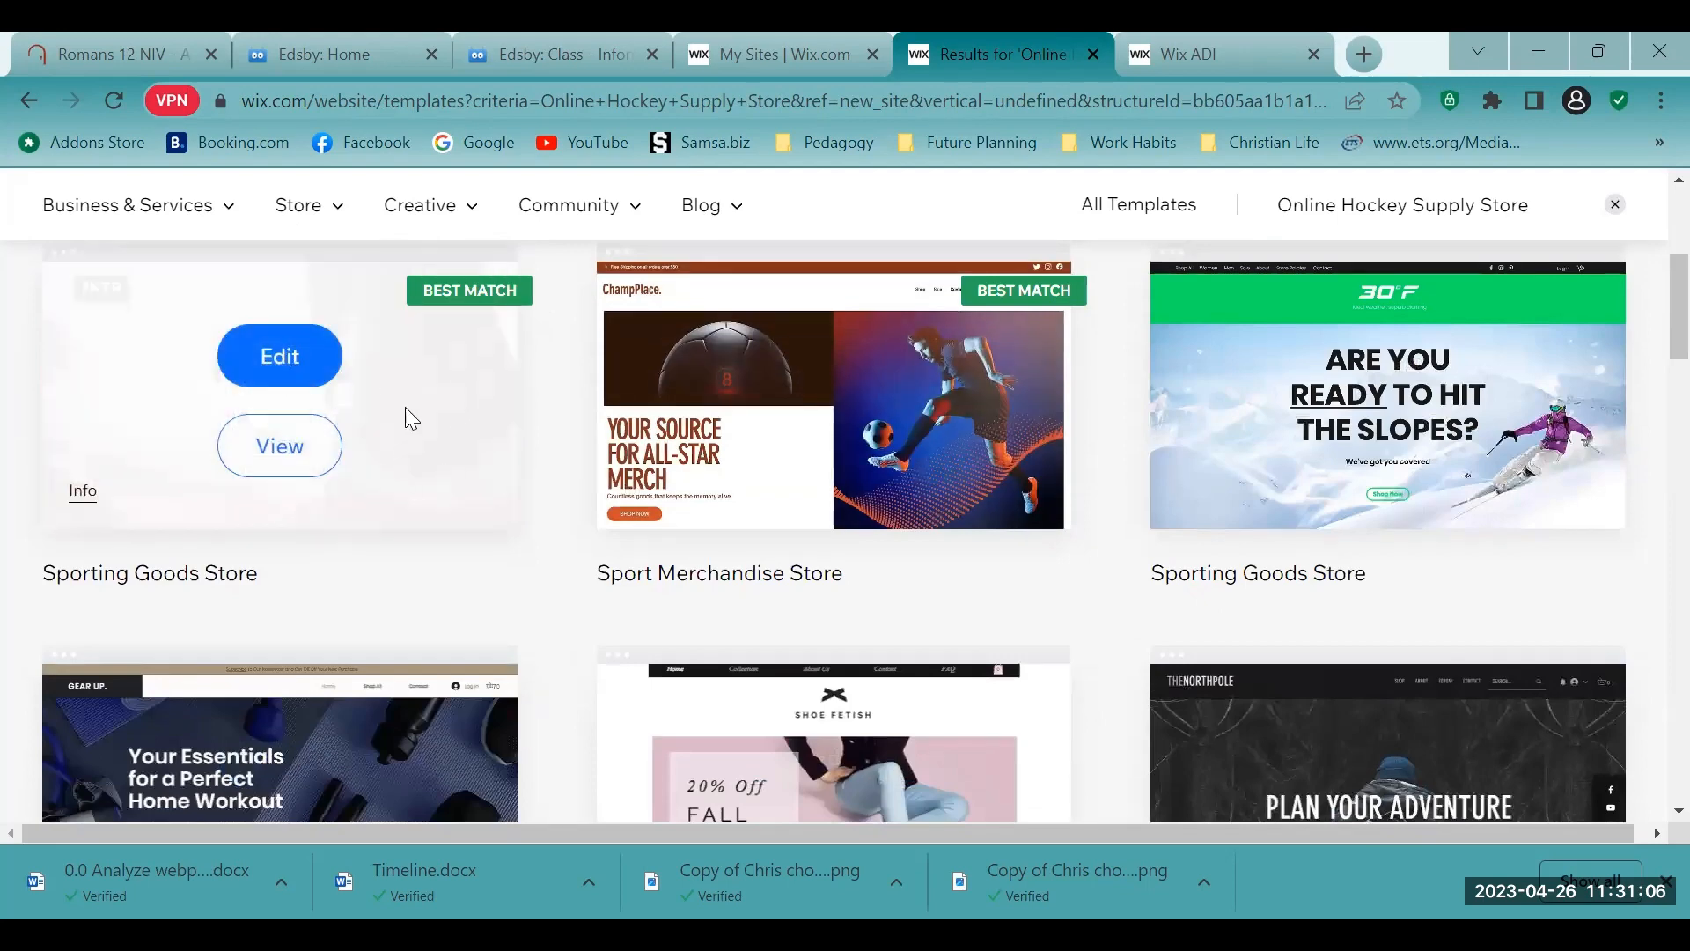
left_click(302, 361)
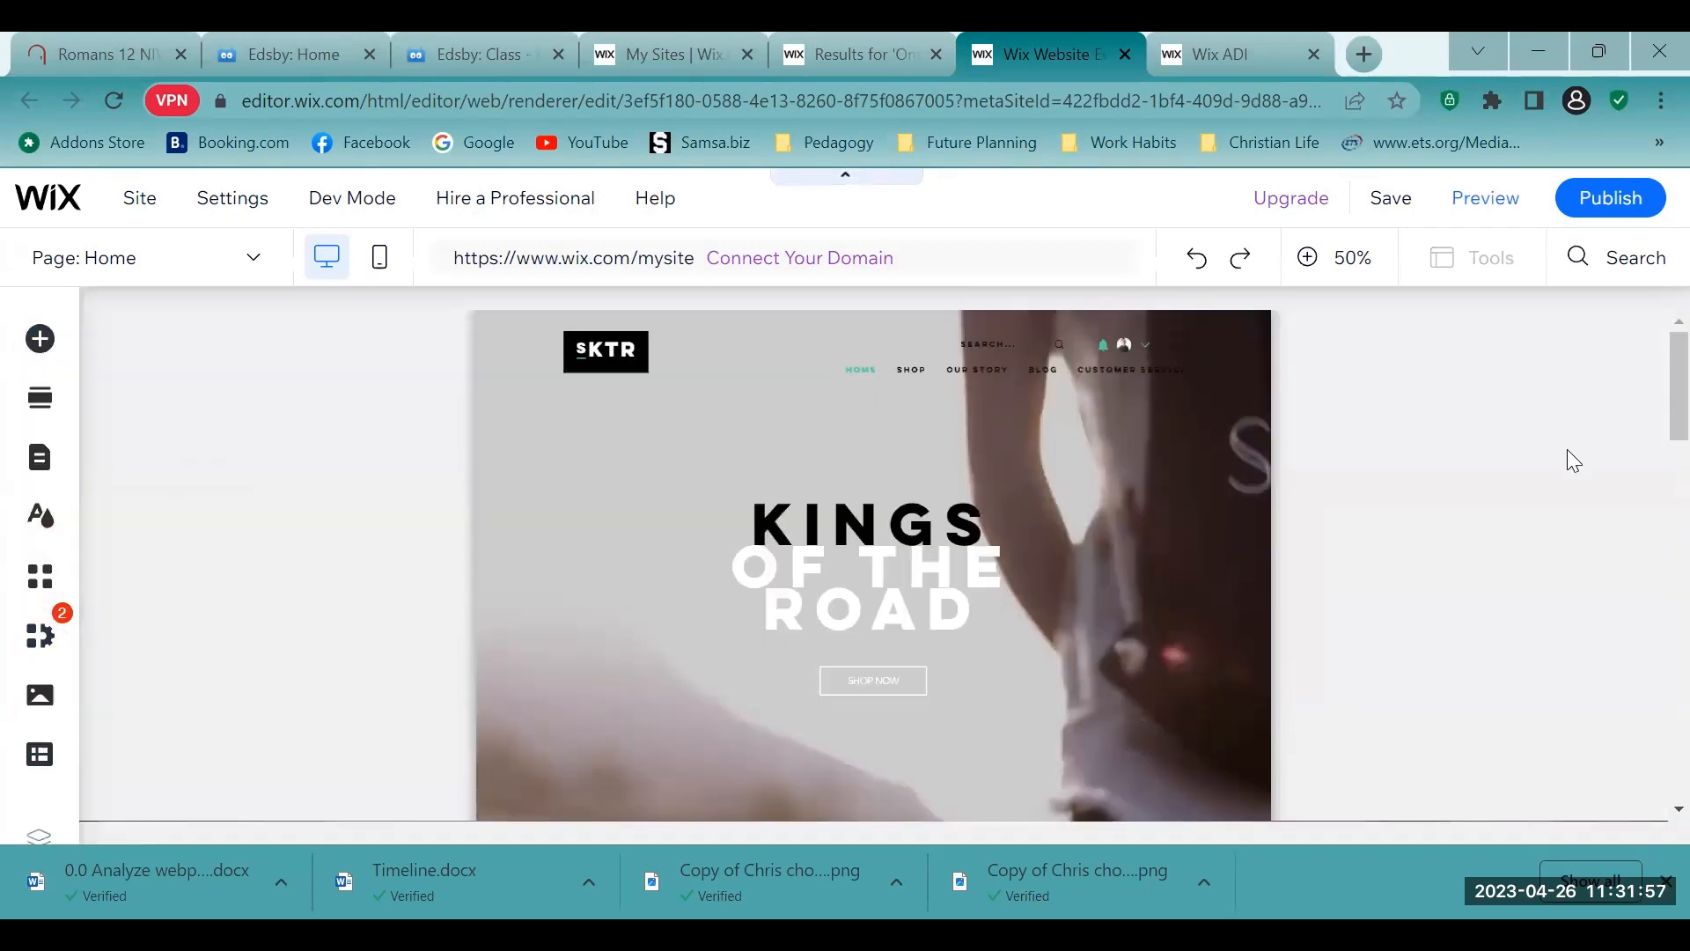
- Replace the "Kings of the Road" heading on the home page with the owner's title and surname followed by "'s Hockey Store"
scroll(1574, 459, "down", 5)
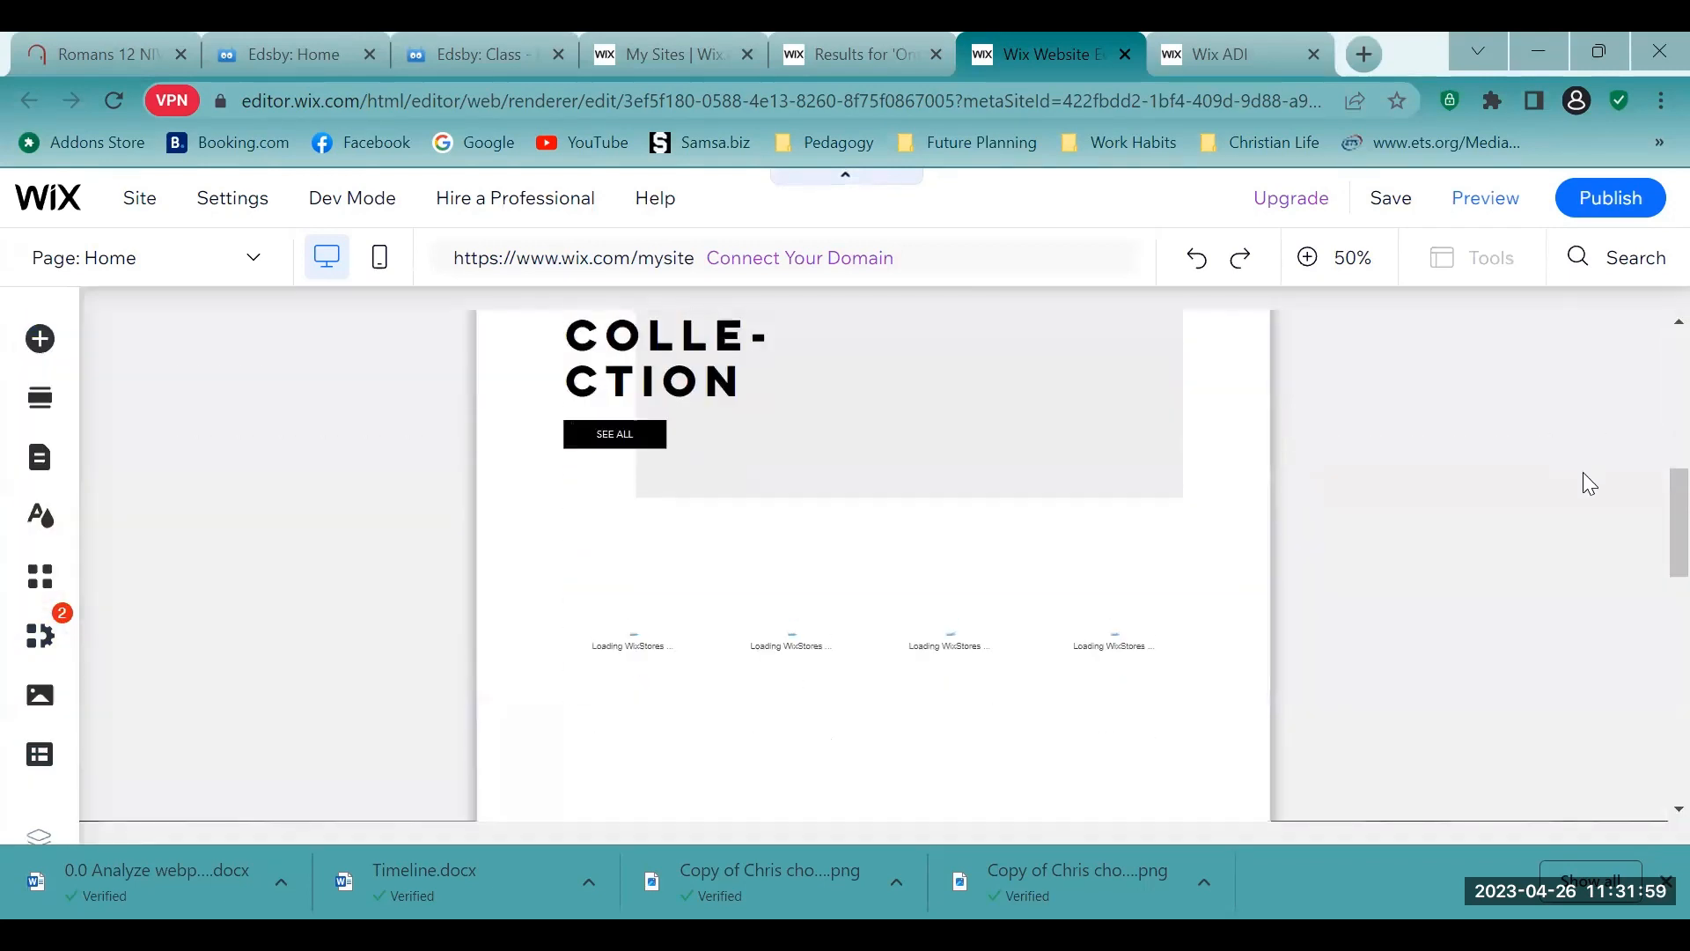
scroll(1582, 476, "up", 5)
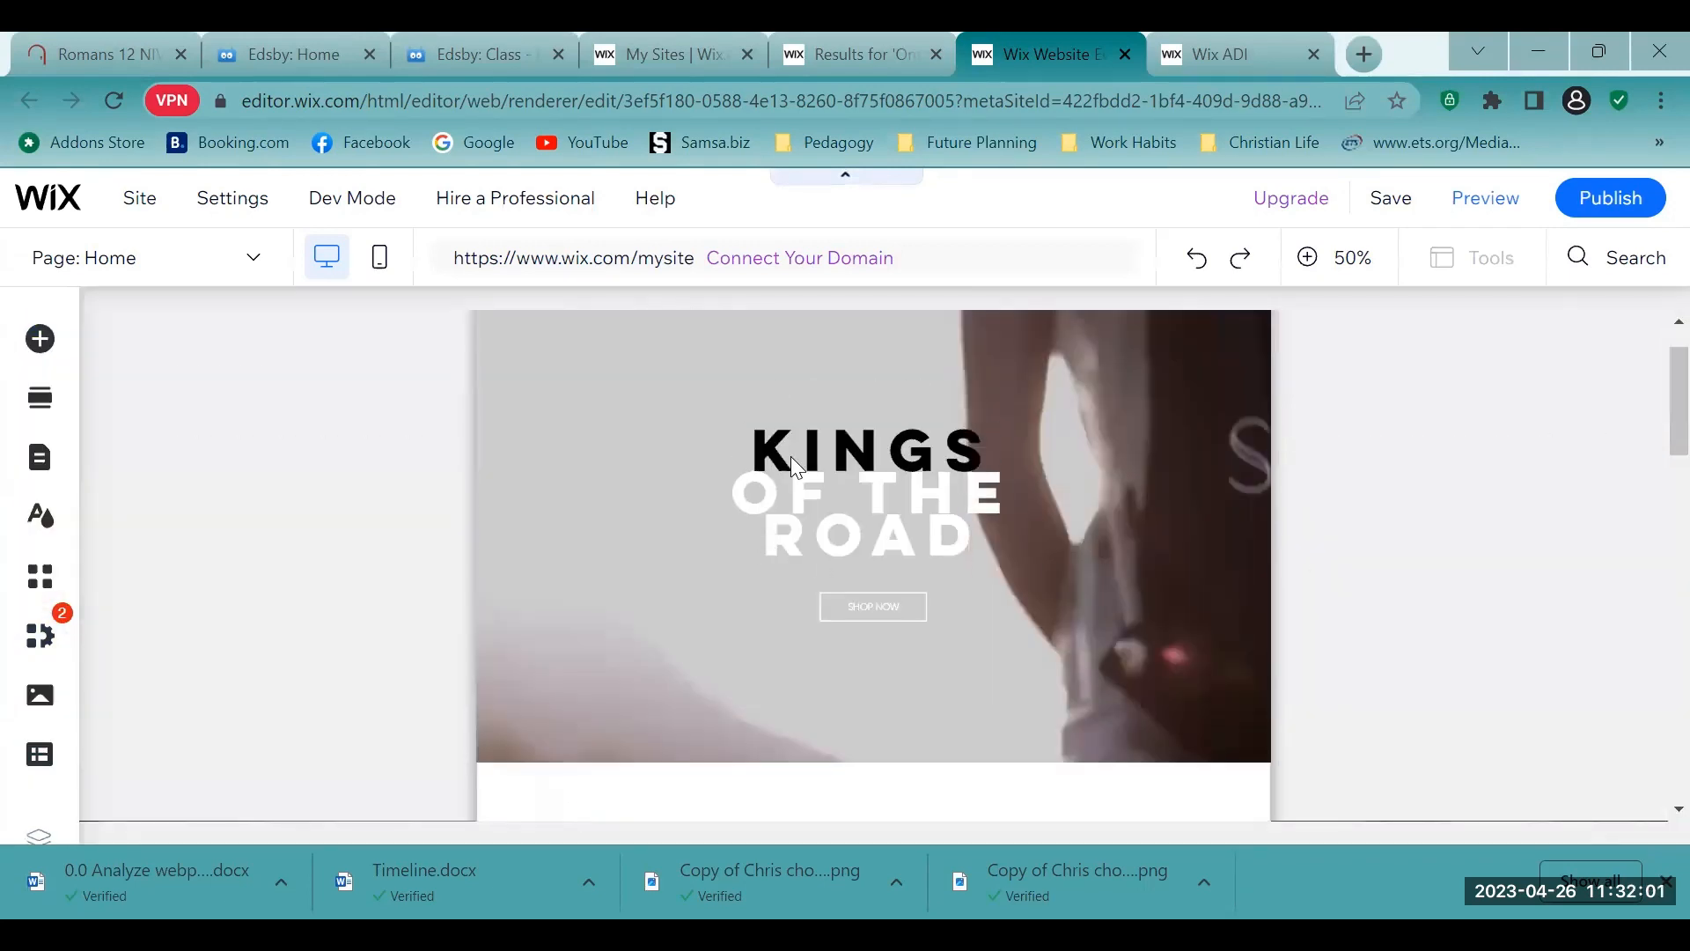
scroll(791, 456, "up", 1)
left_click(779, 523)
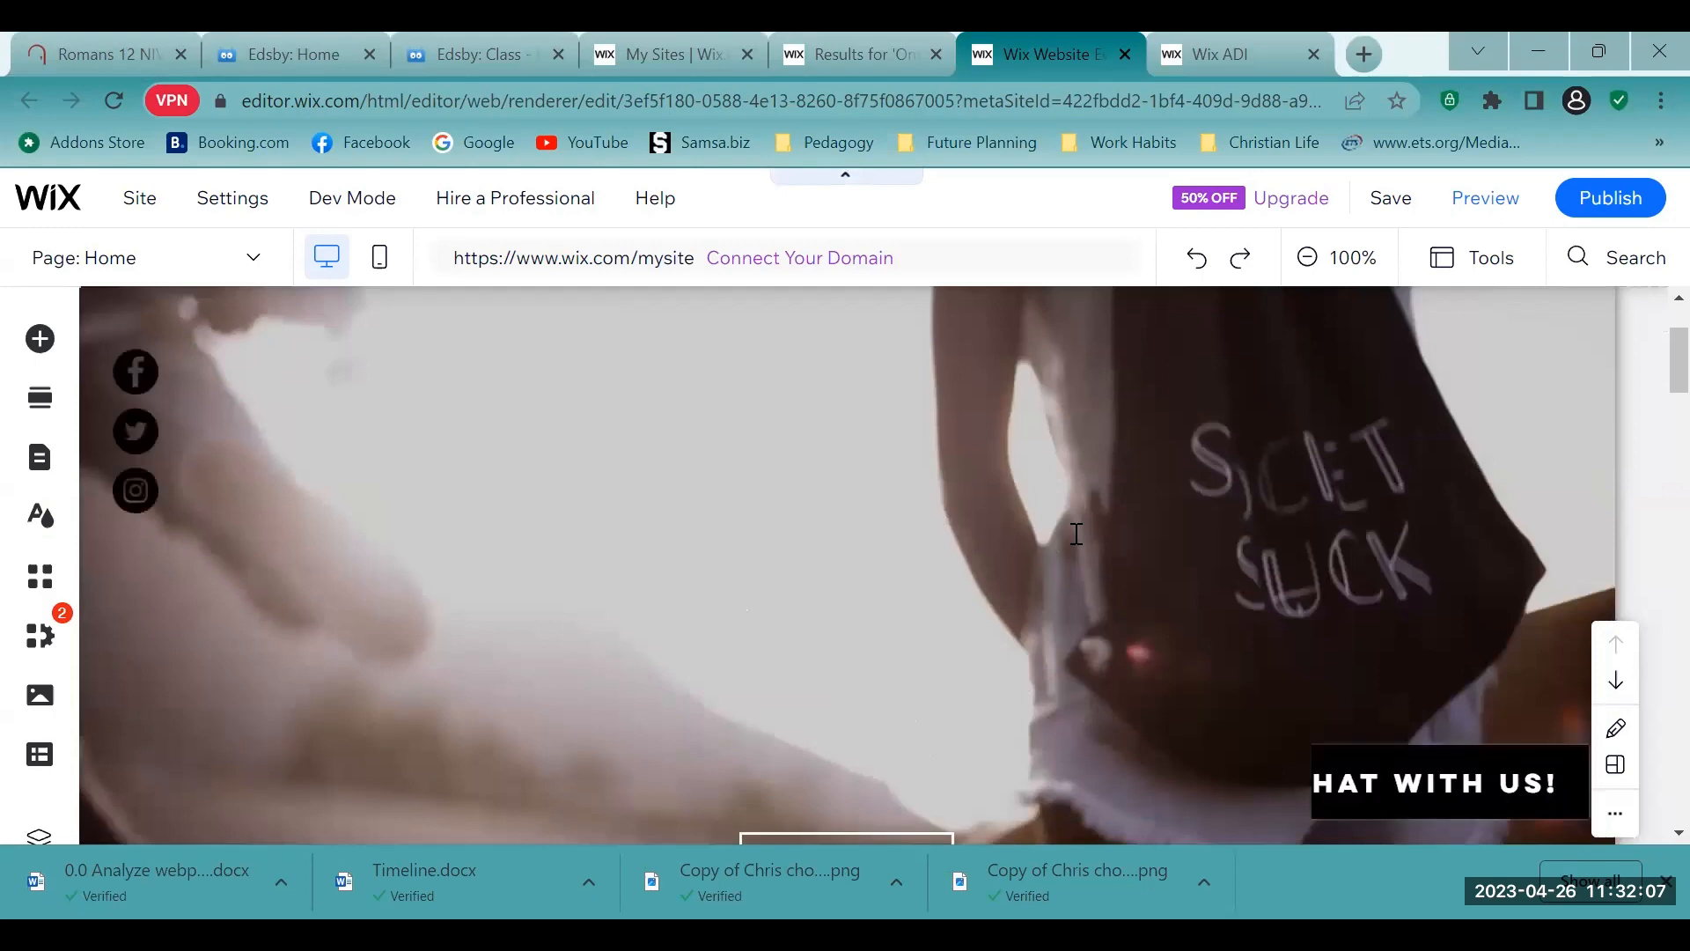
scroll(1303, 501, "down", 4)
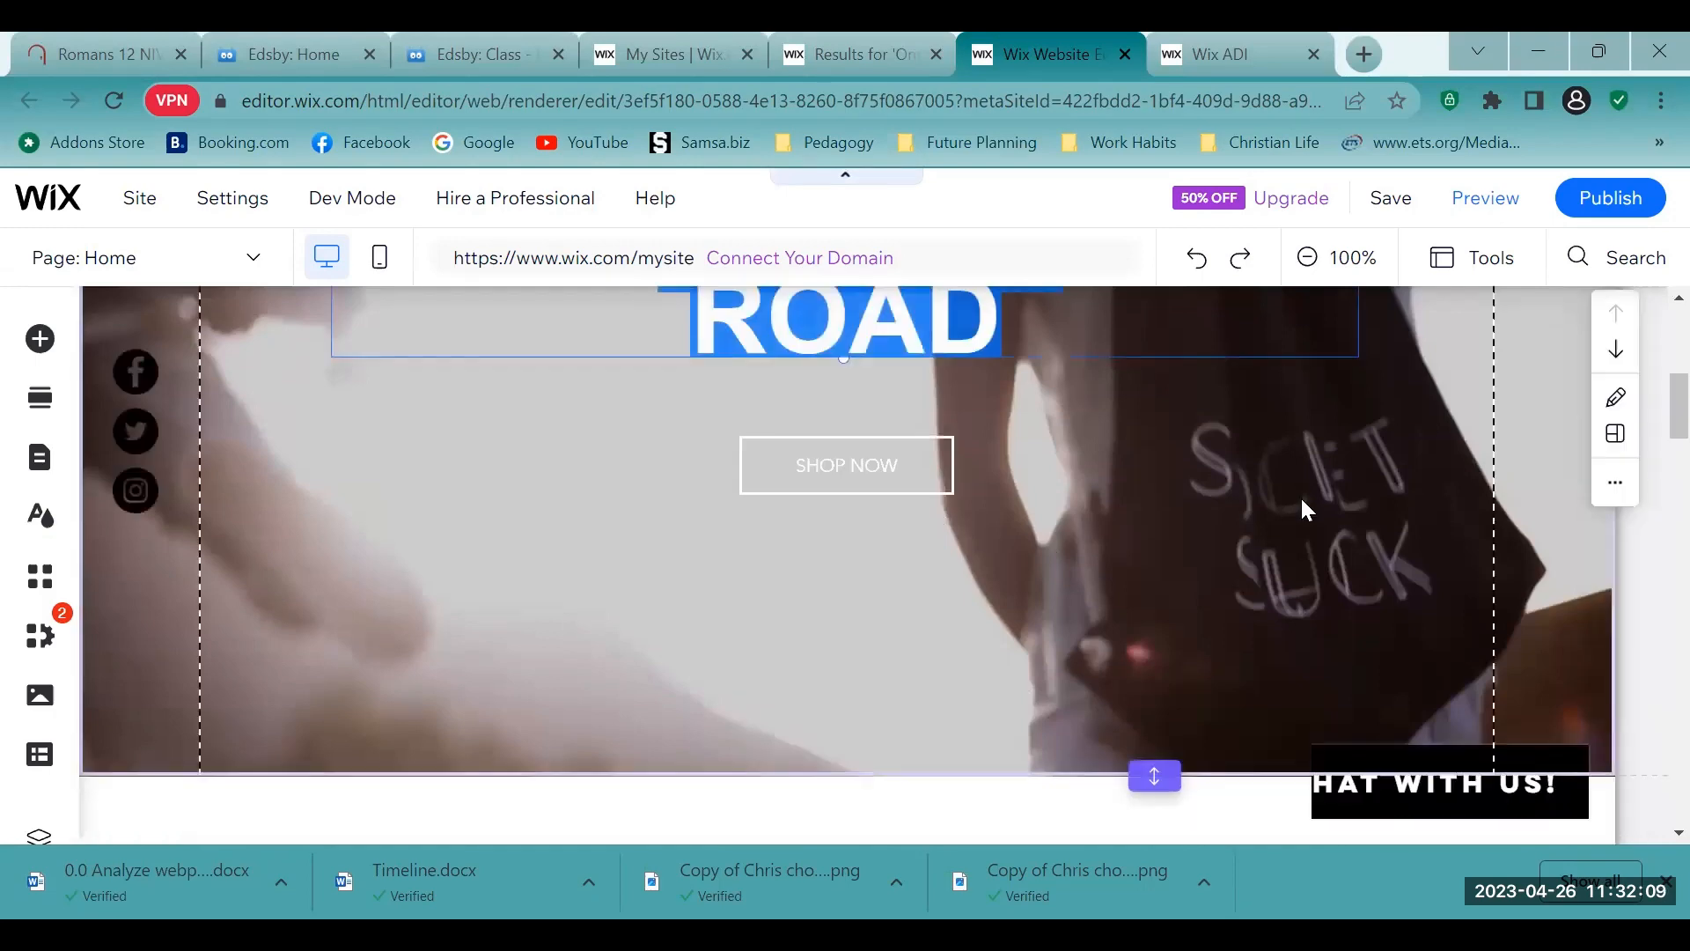
scroll(1300, 494, "up", 5)
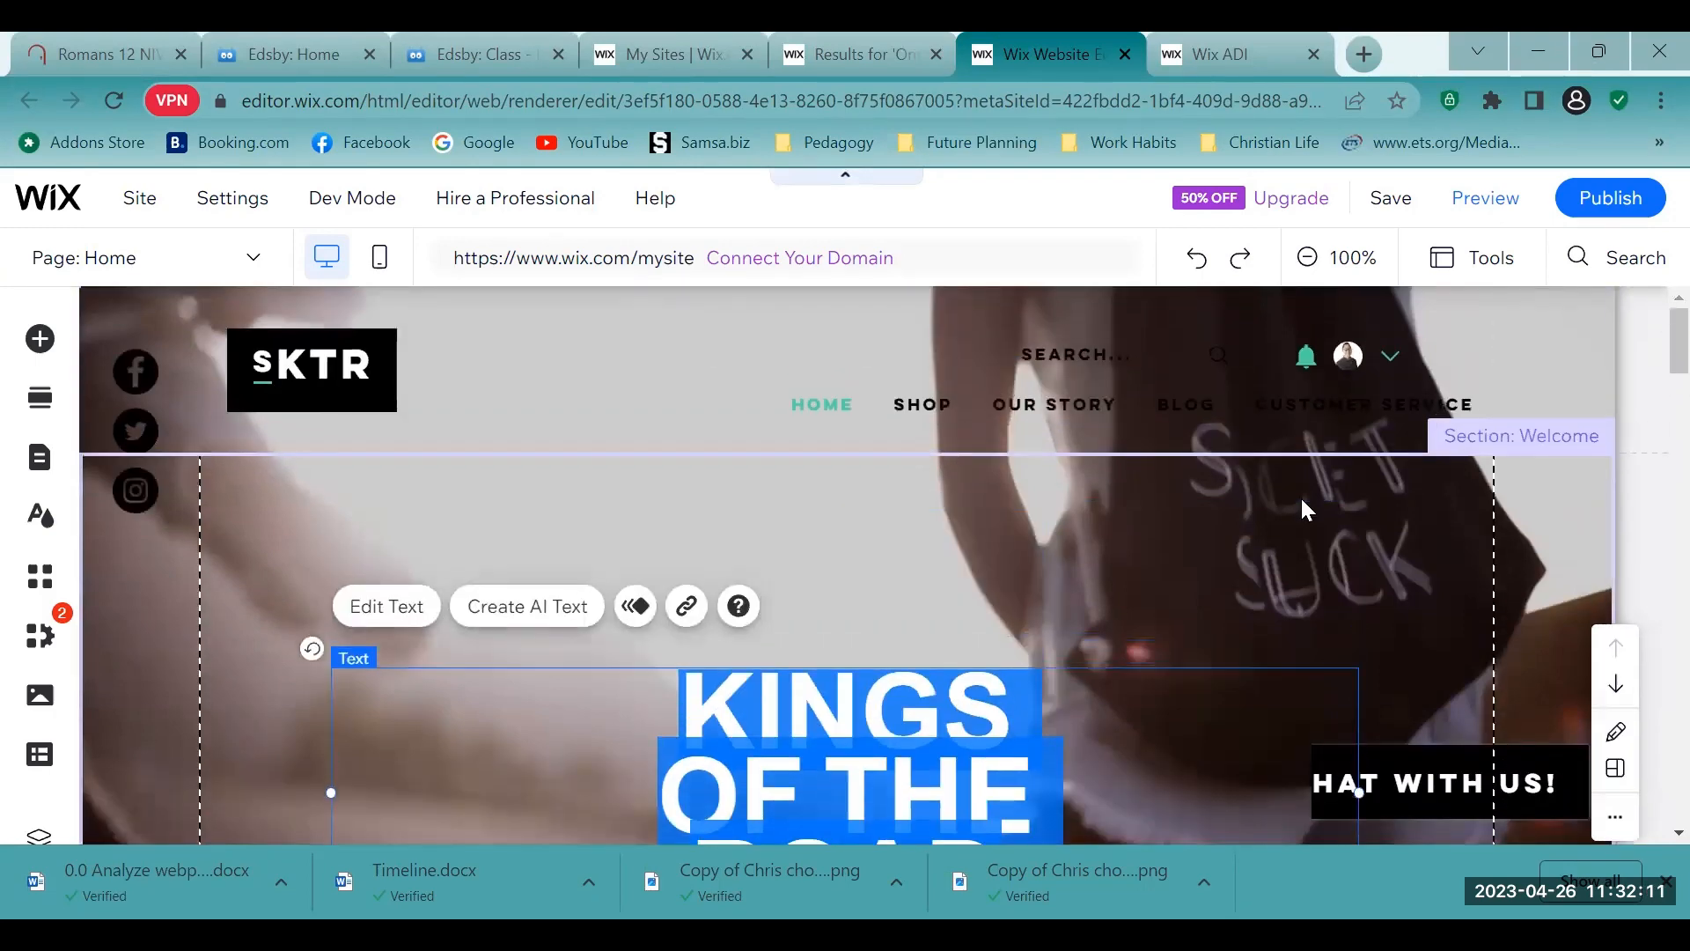
scroll(1301, 494, "down", 2)
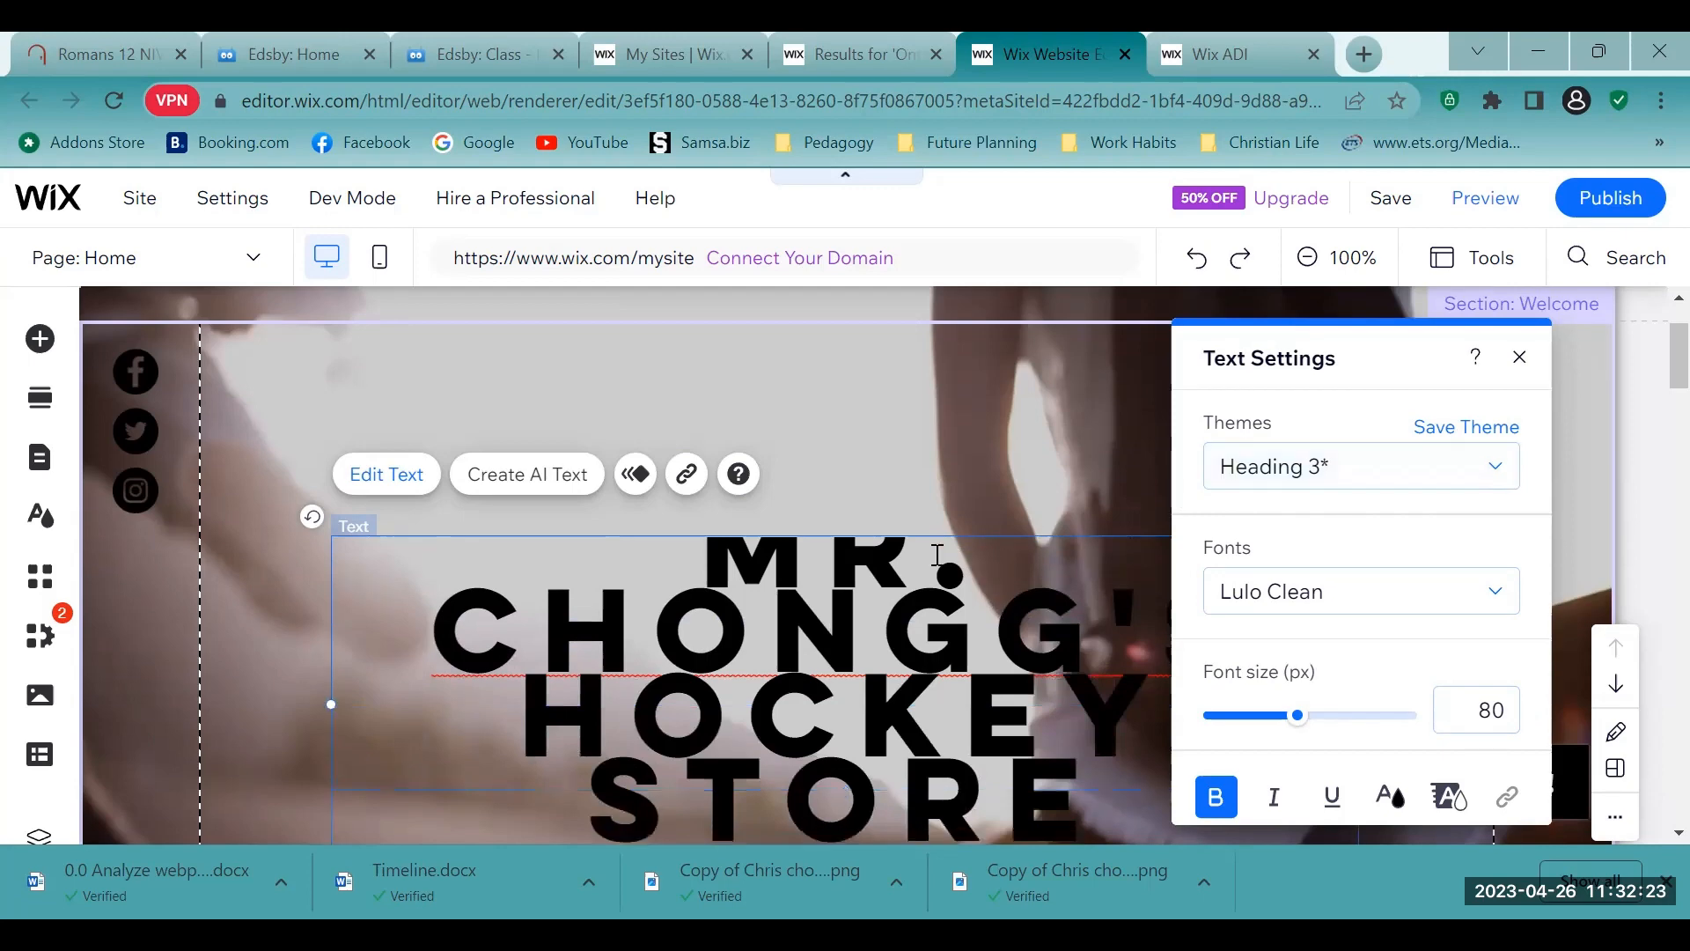
left_click(1232, 526)
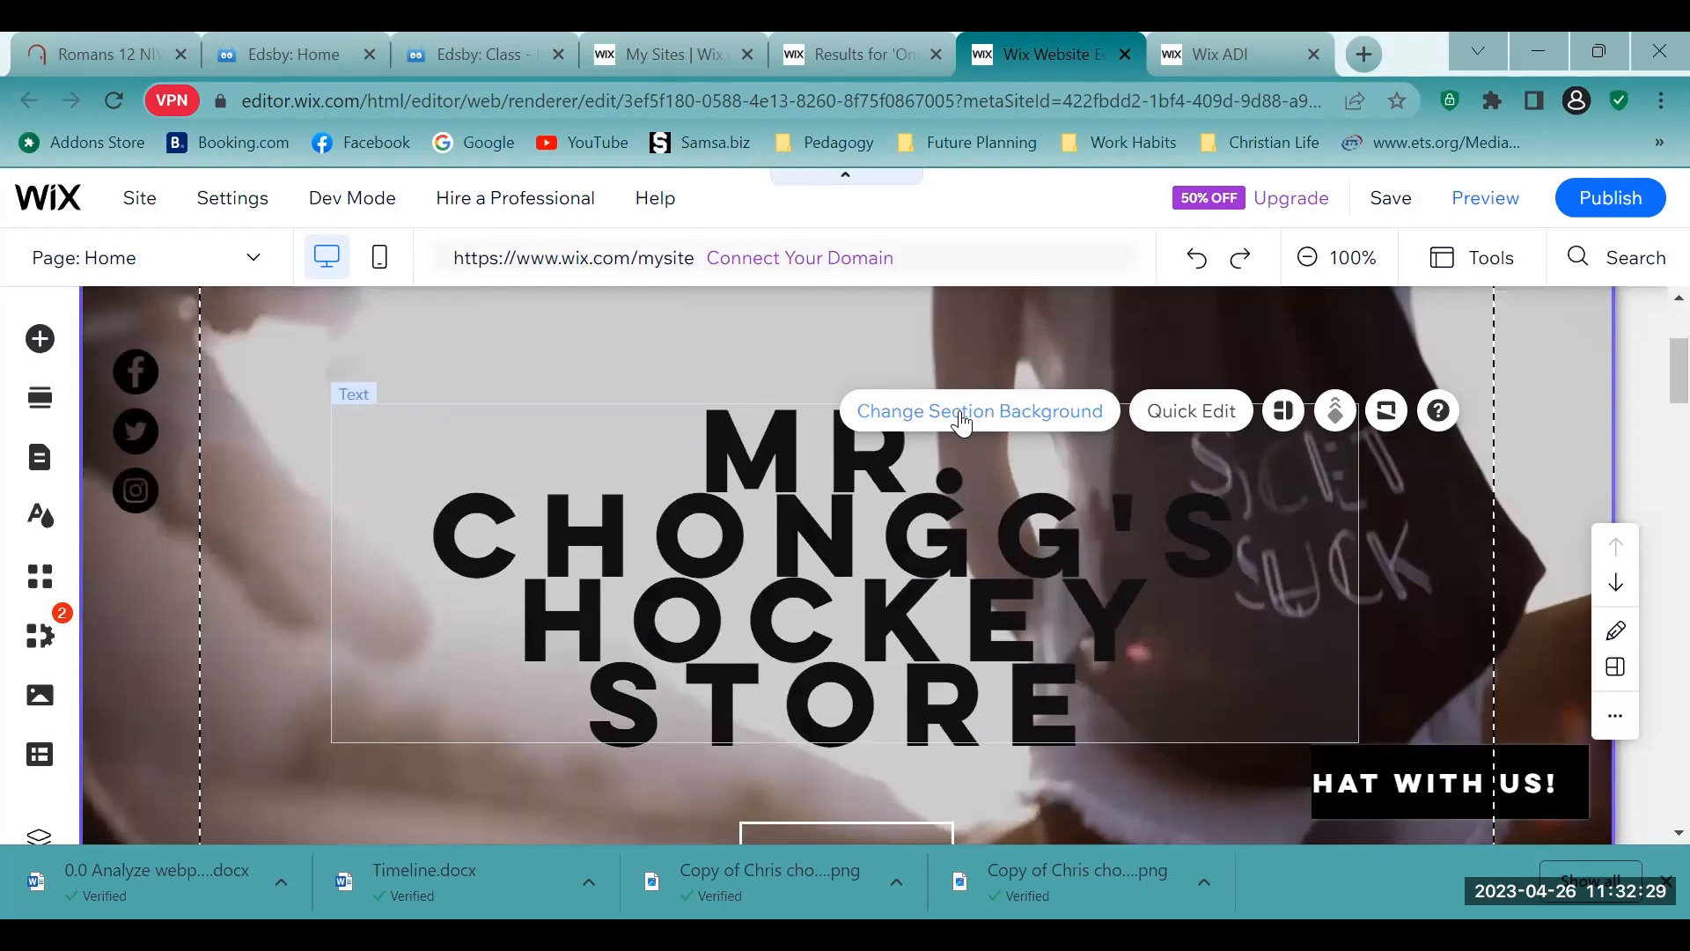
- Examine the home page from the welcome section down to the New Collection products at a smaller browser zoom
key("ctrl+minus")
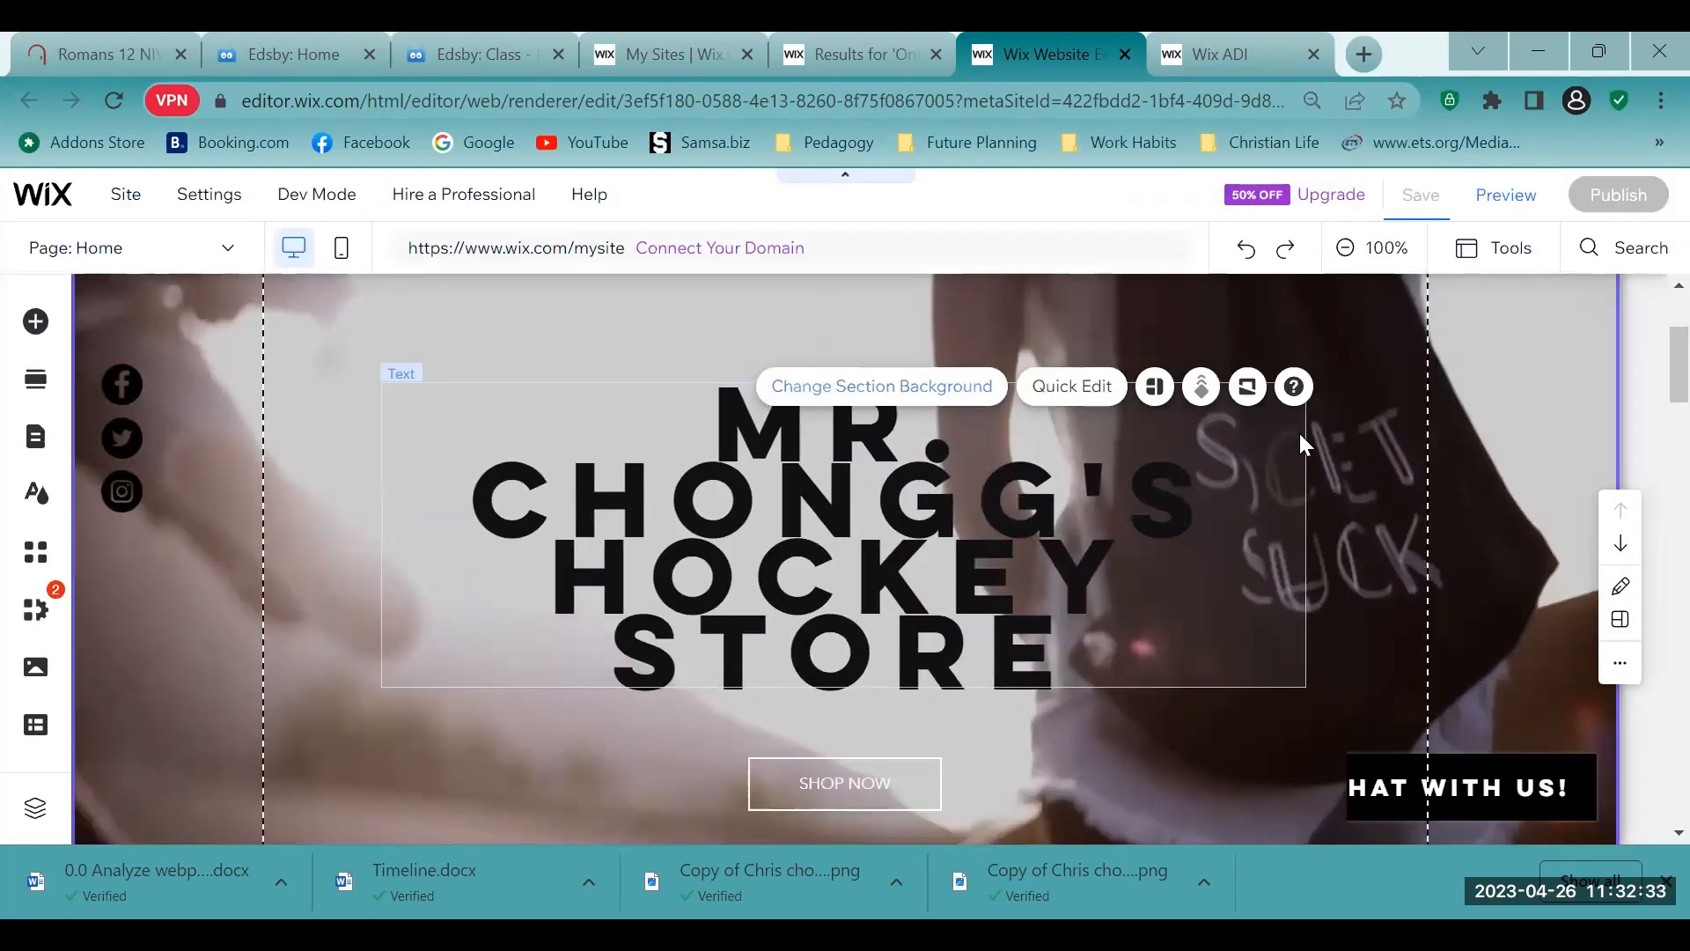
scroll(1376, 427, "down", 1)
scroll(1375, 424, "down", 4)
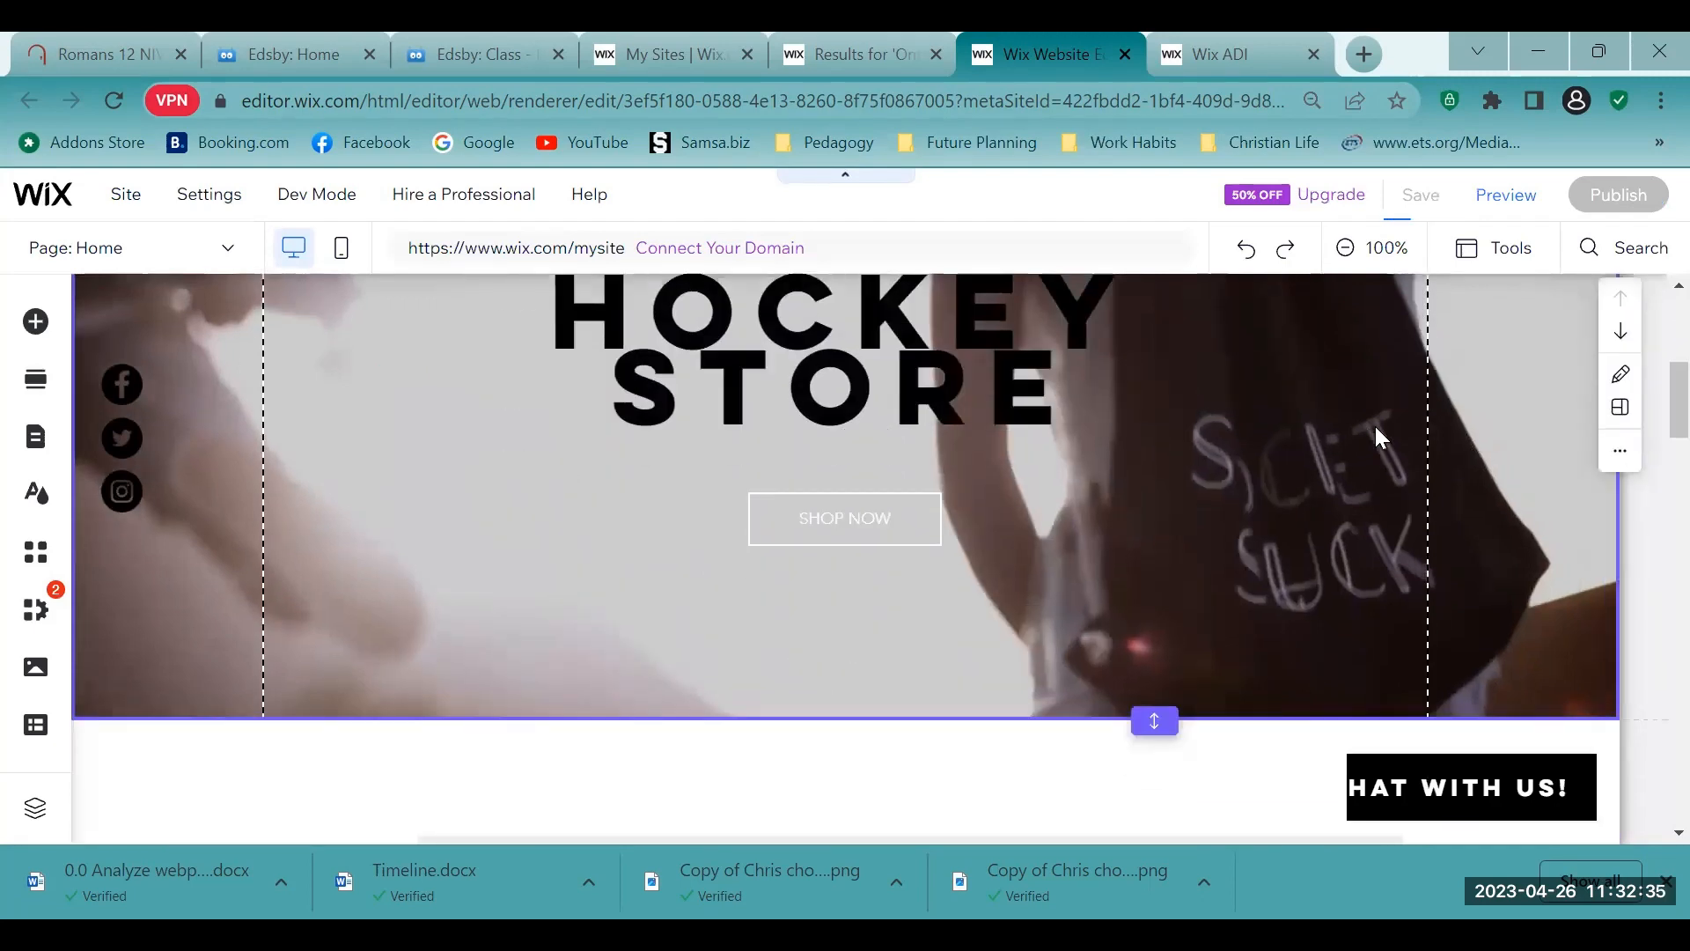
scroll(1375, 424, "up", 6)
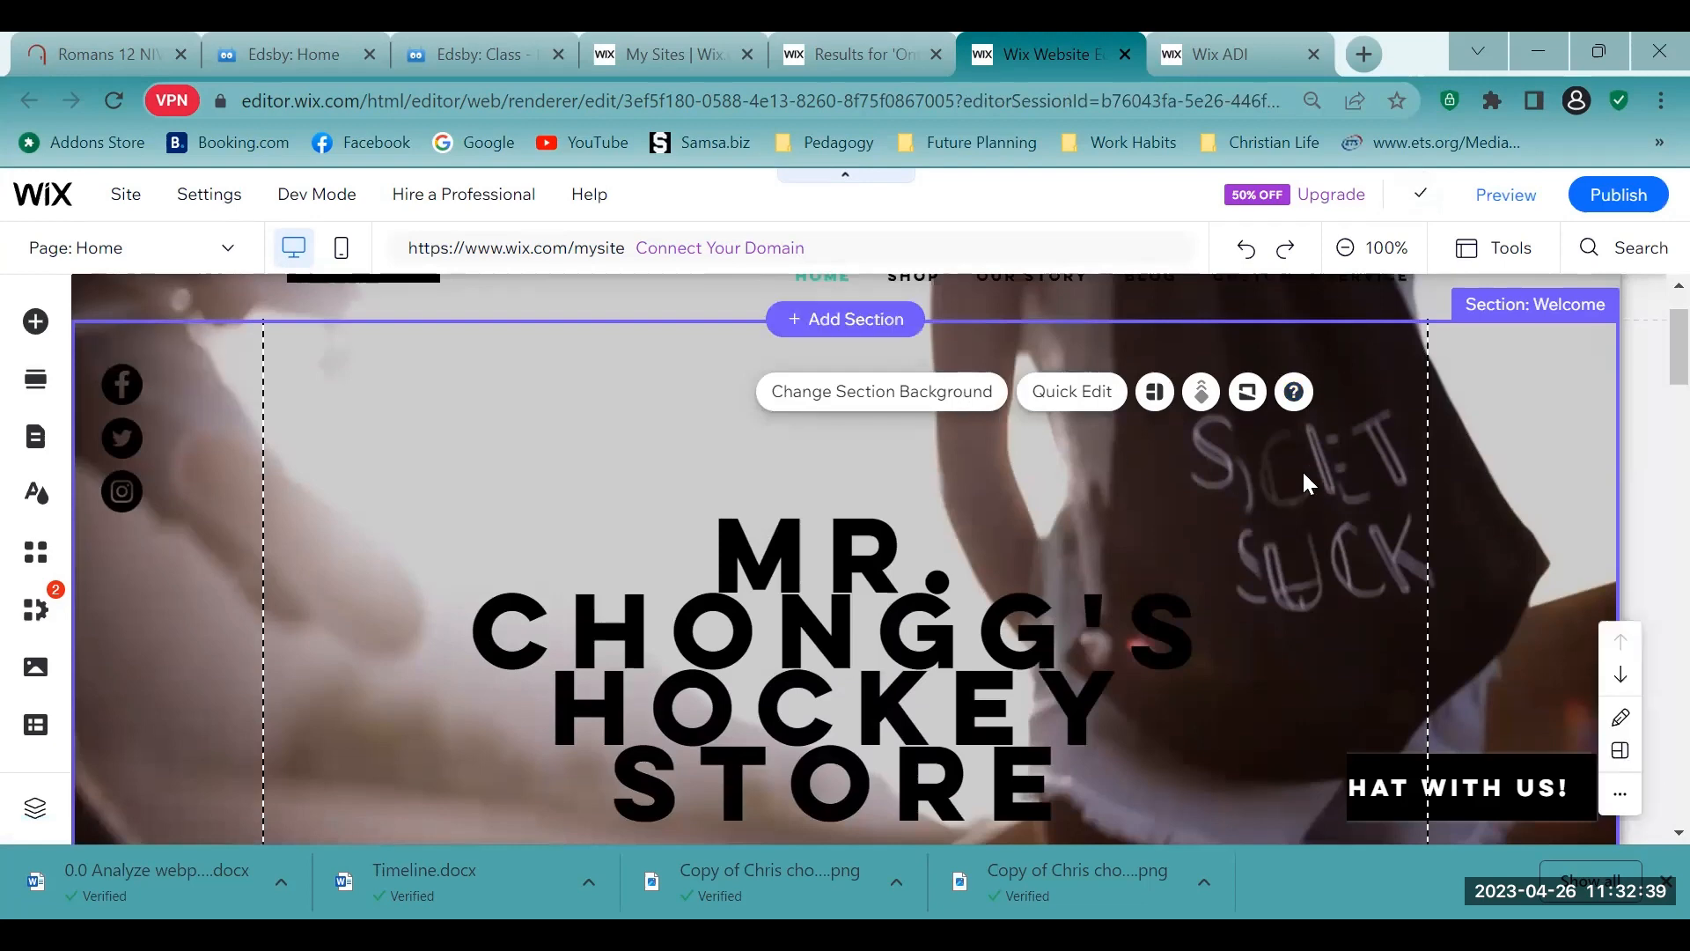
scroll(1313, 470, "down", 6)
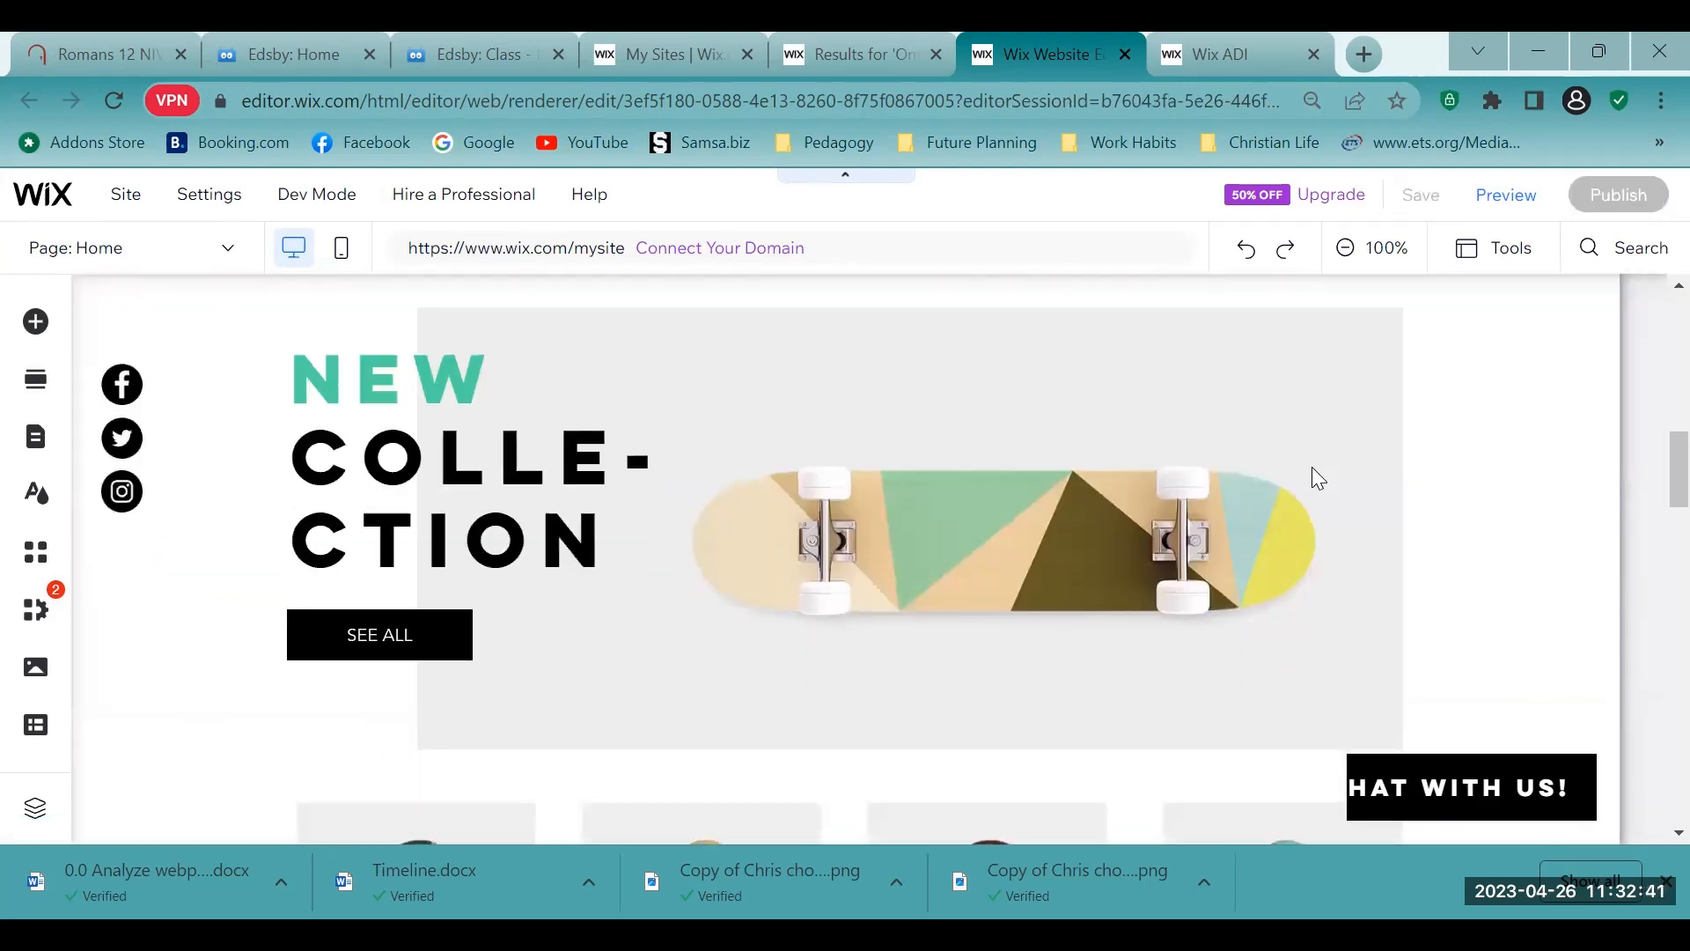
scroll(1315, 475, "down", 3)
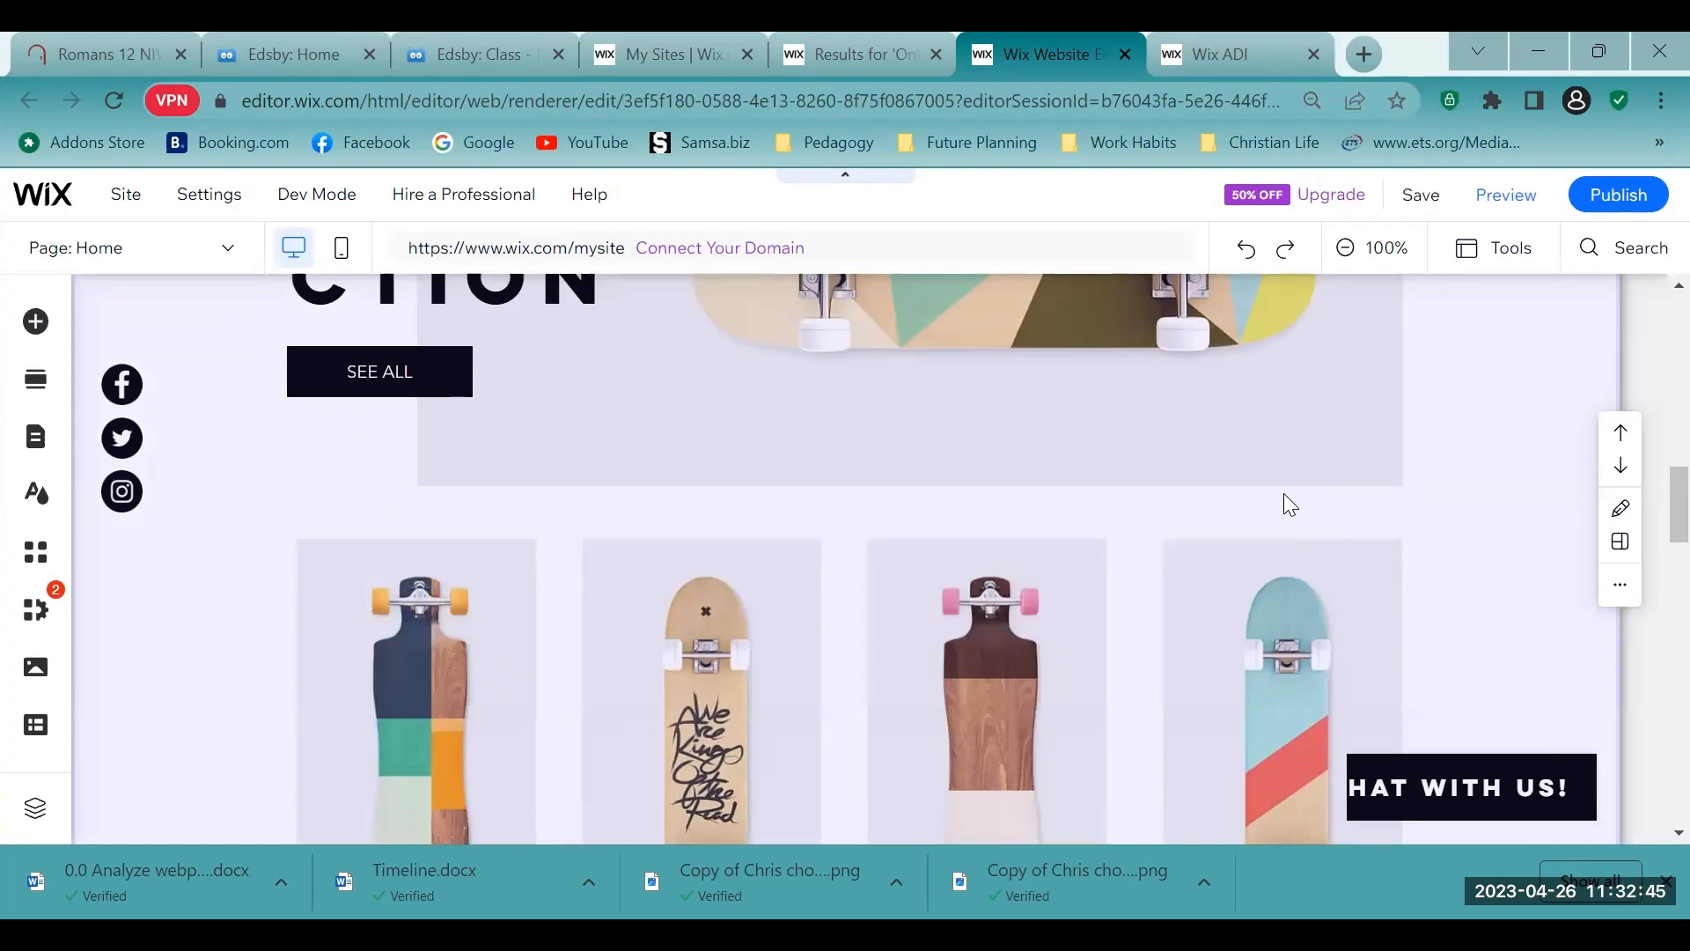
scroll(1284, 498, "up", 8)
scroll(1284, 495, "up", 2)
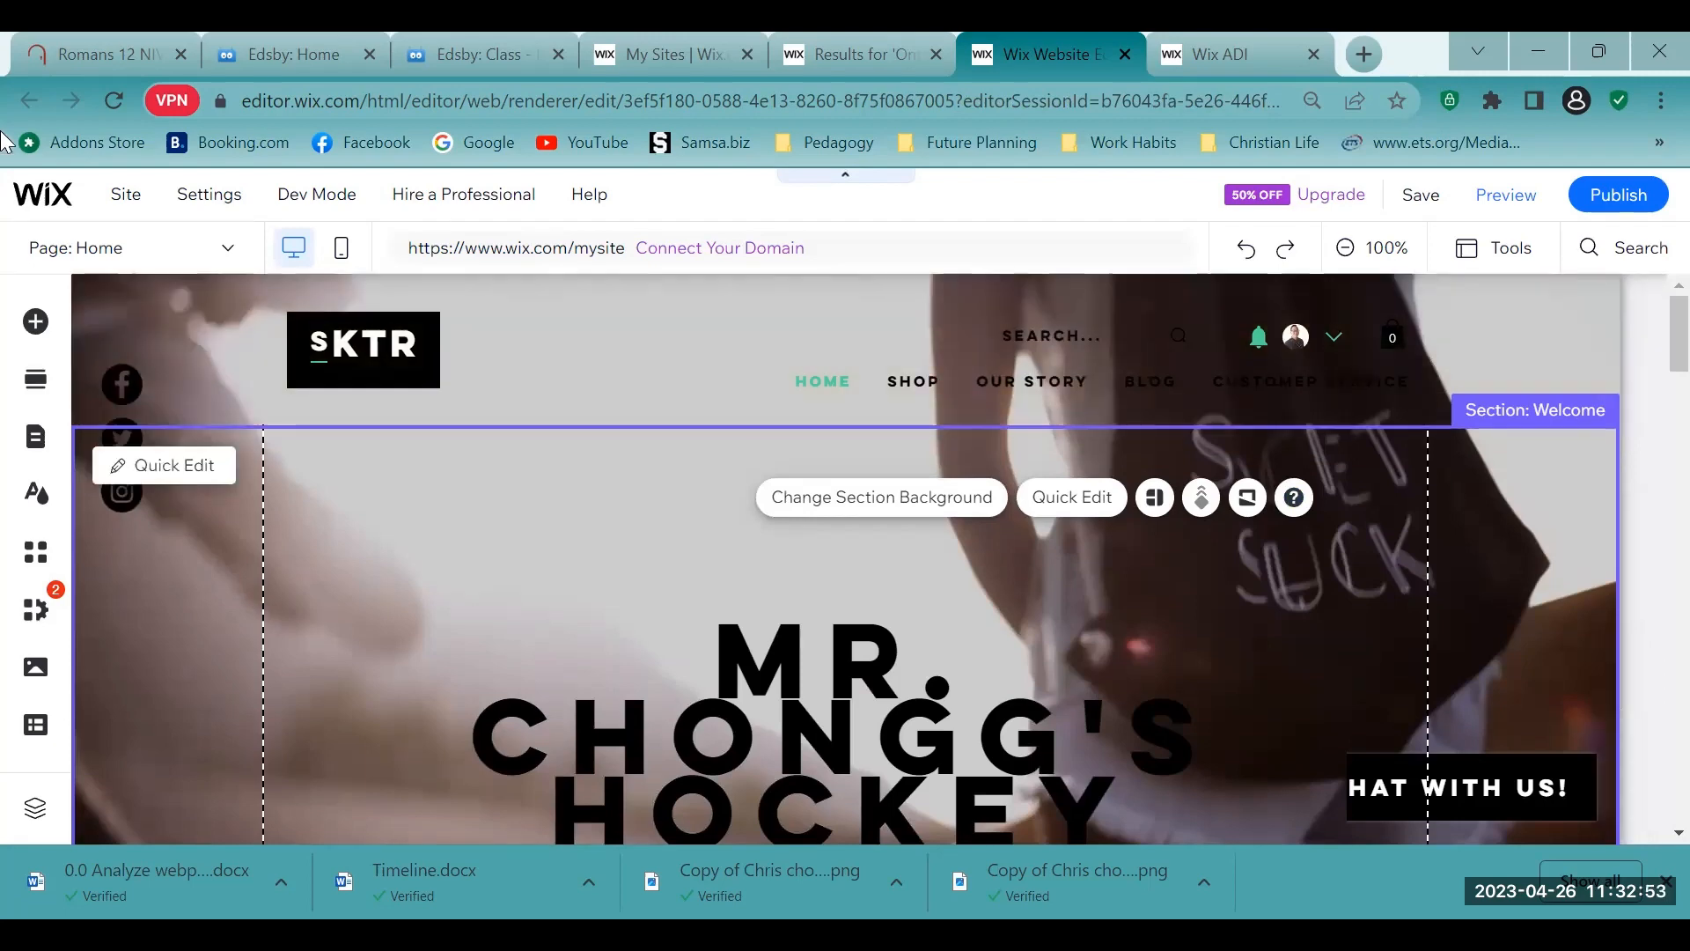
- Examine the categories of elements that can be added to the page, from Text down to My Designs
mouse_move(114, 204)
left_click(35, 324)
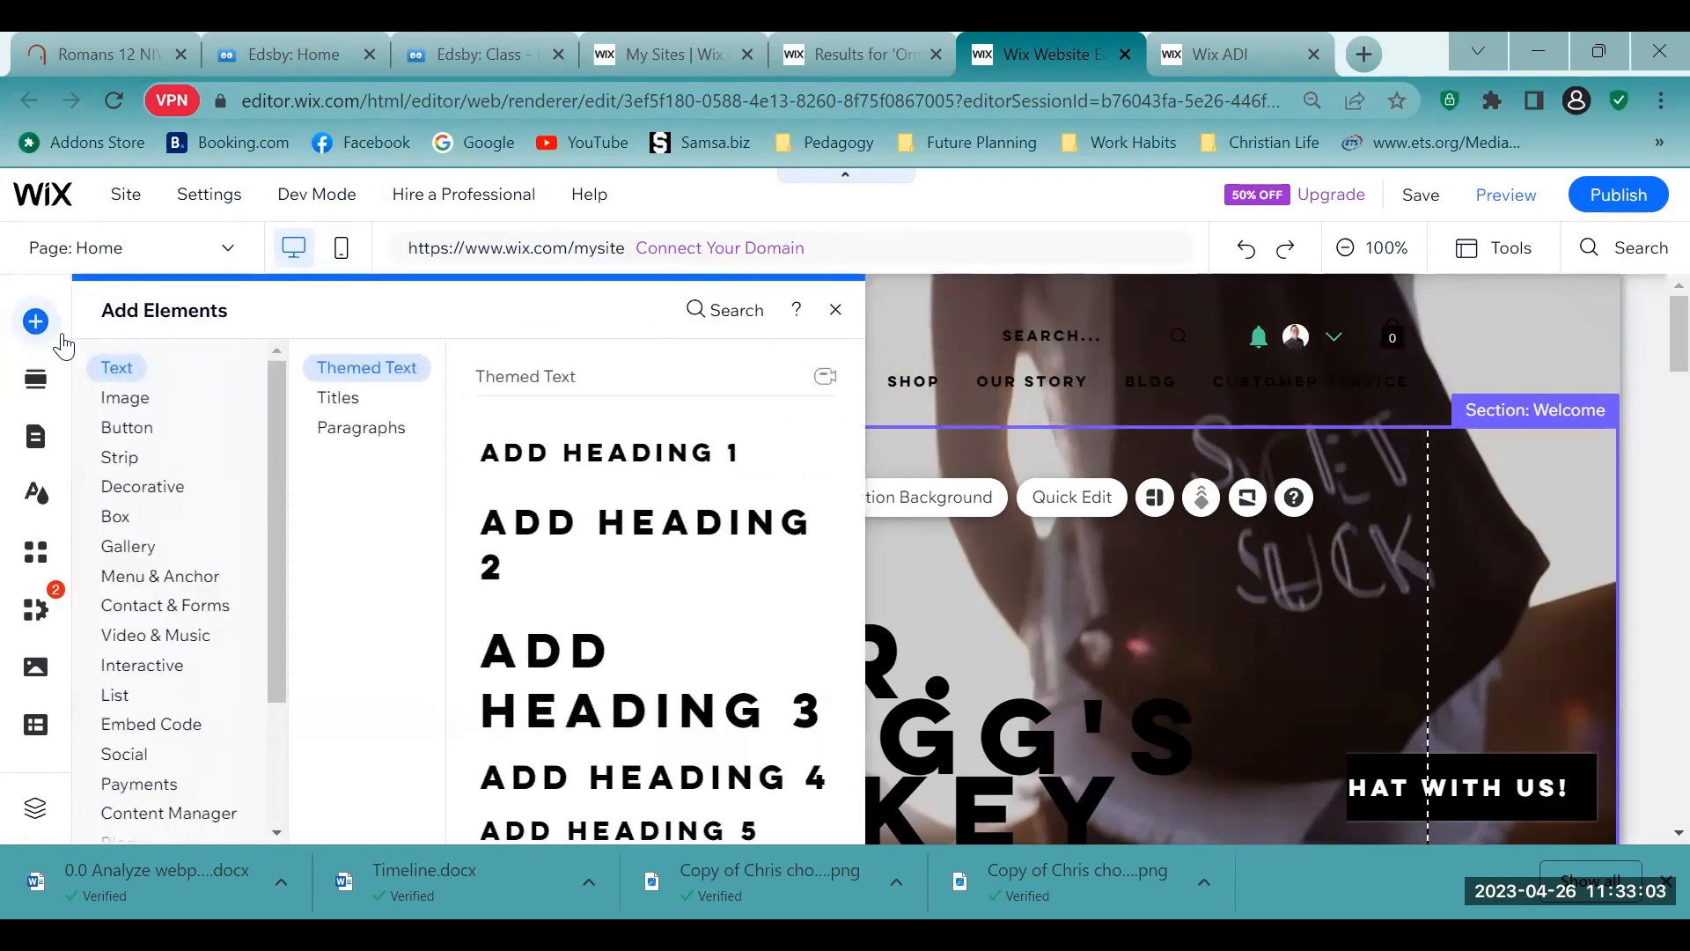
scroll(245, 457, "down", 4)
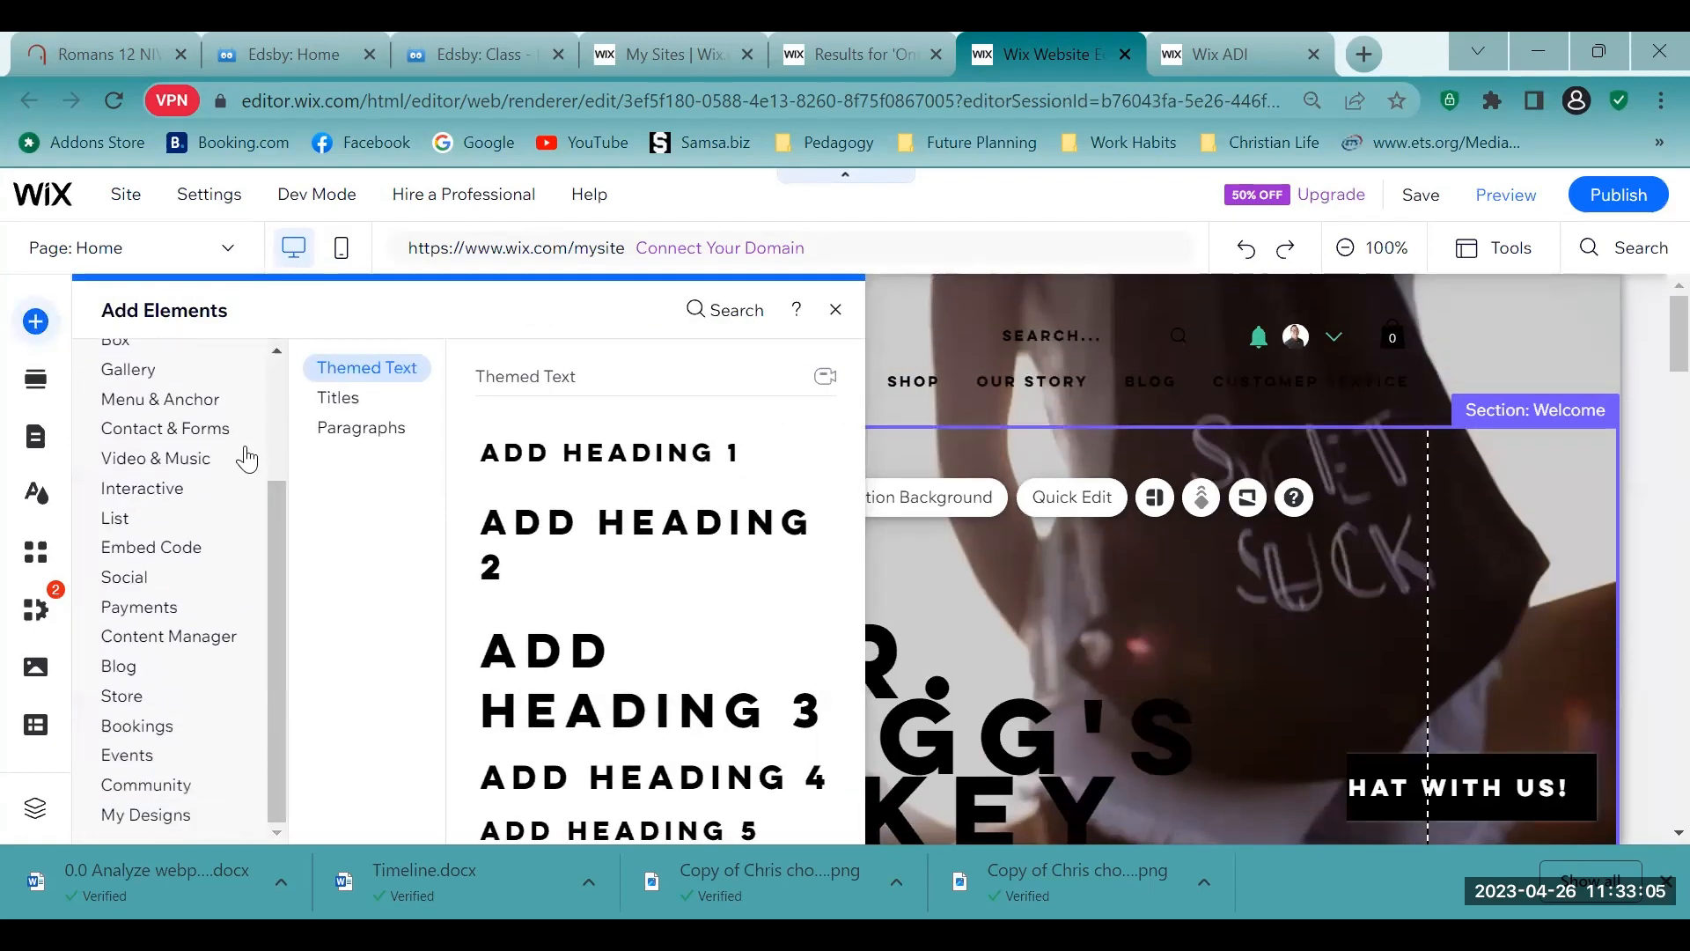
scroll(248, 457, "up", 3)
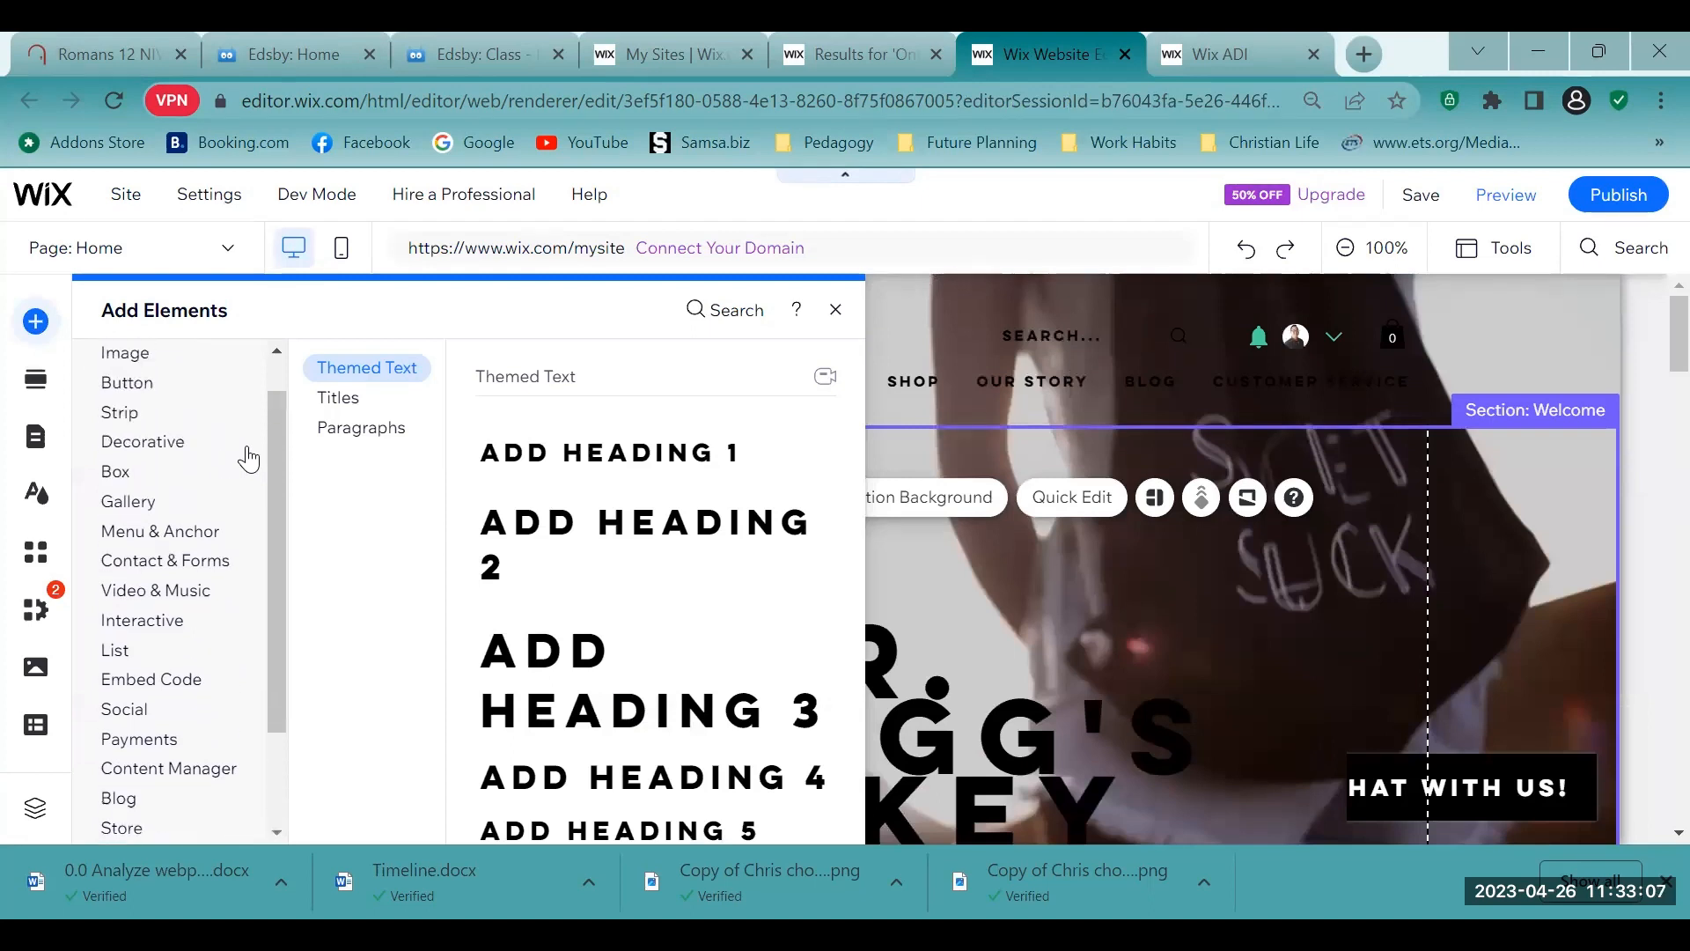
scroll(255, 493, "down", 2)
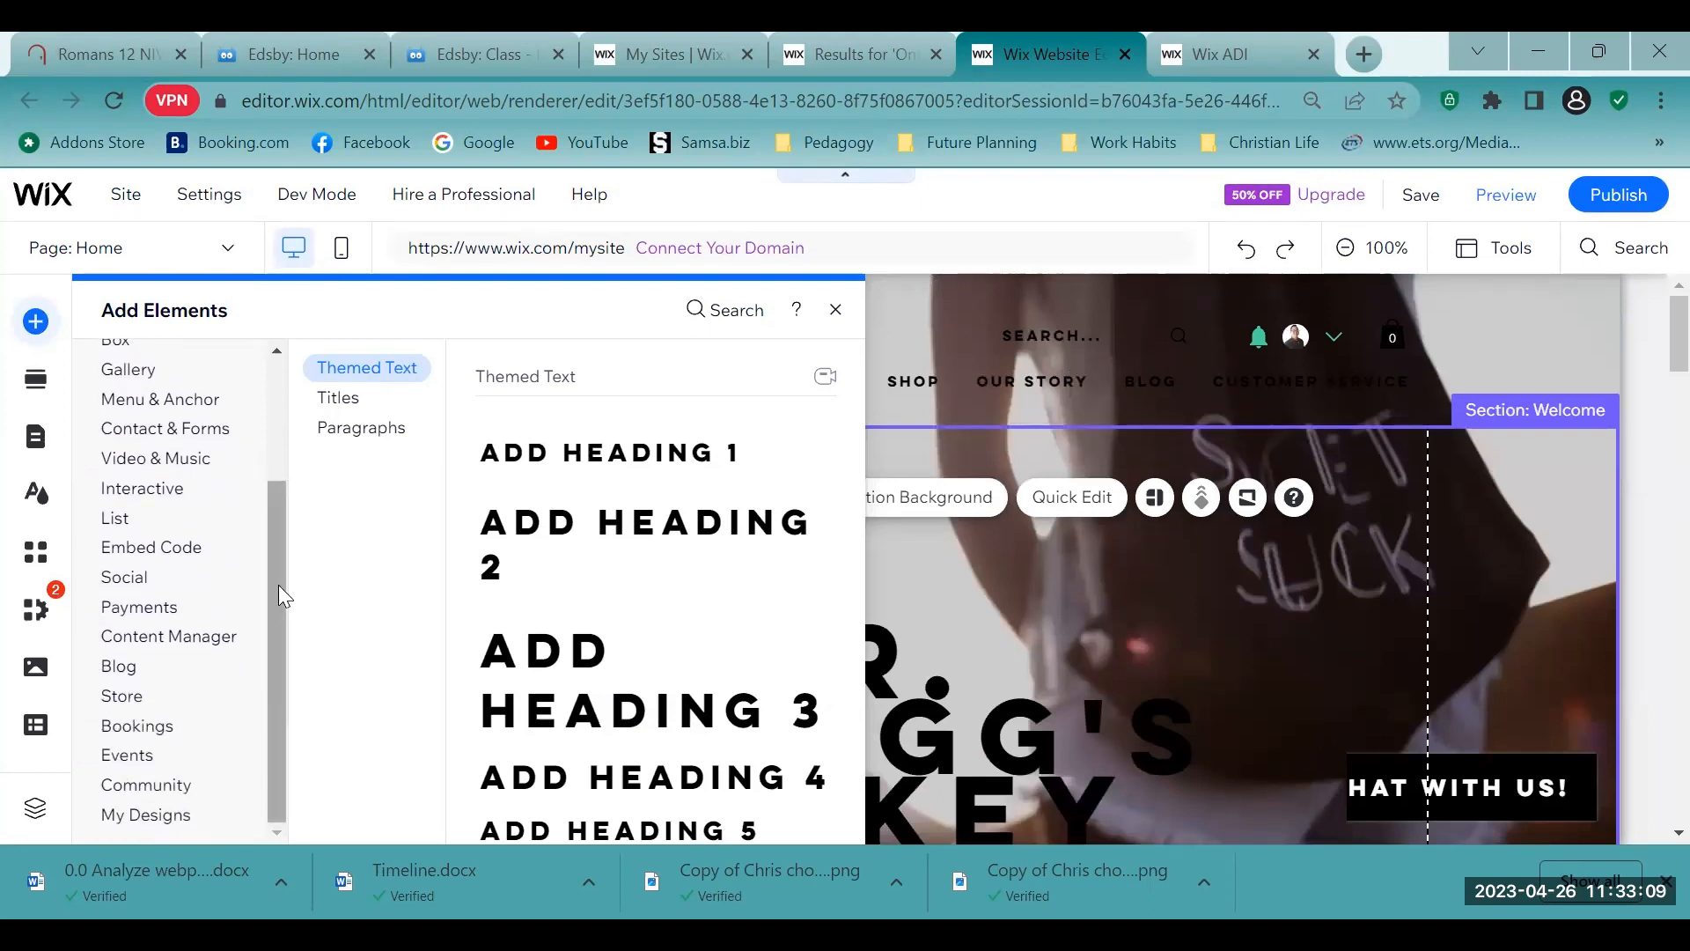
left_click_drag(278, 585, 266, 460)
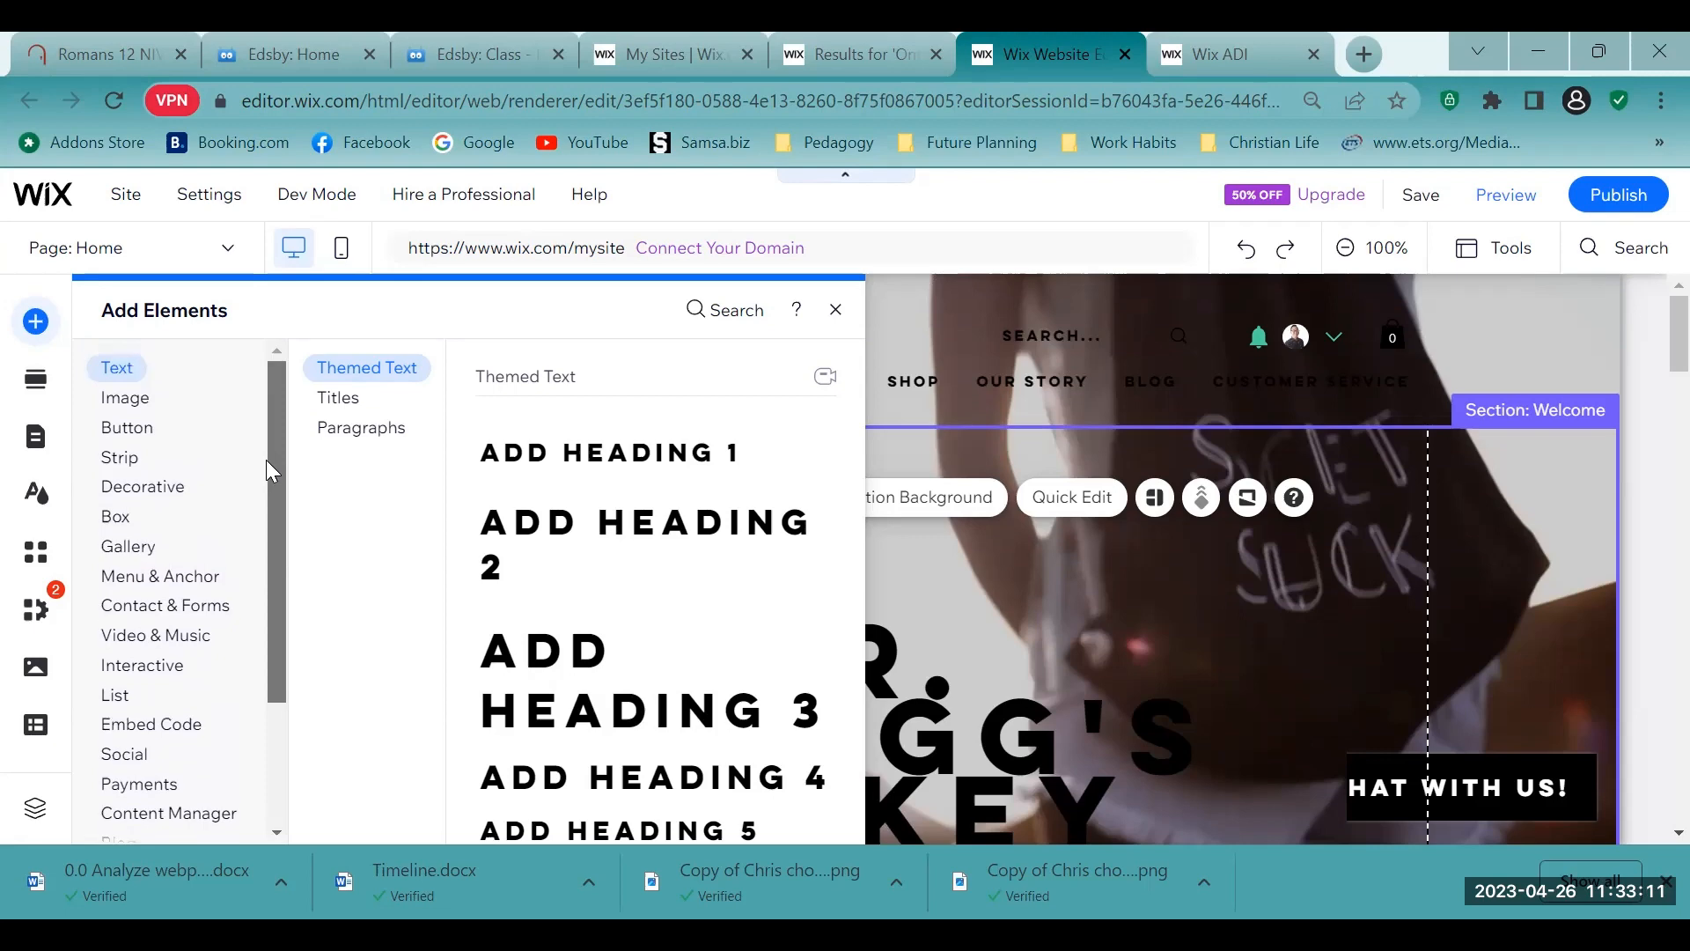
scroll(267, 460, "down", 4)
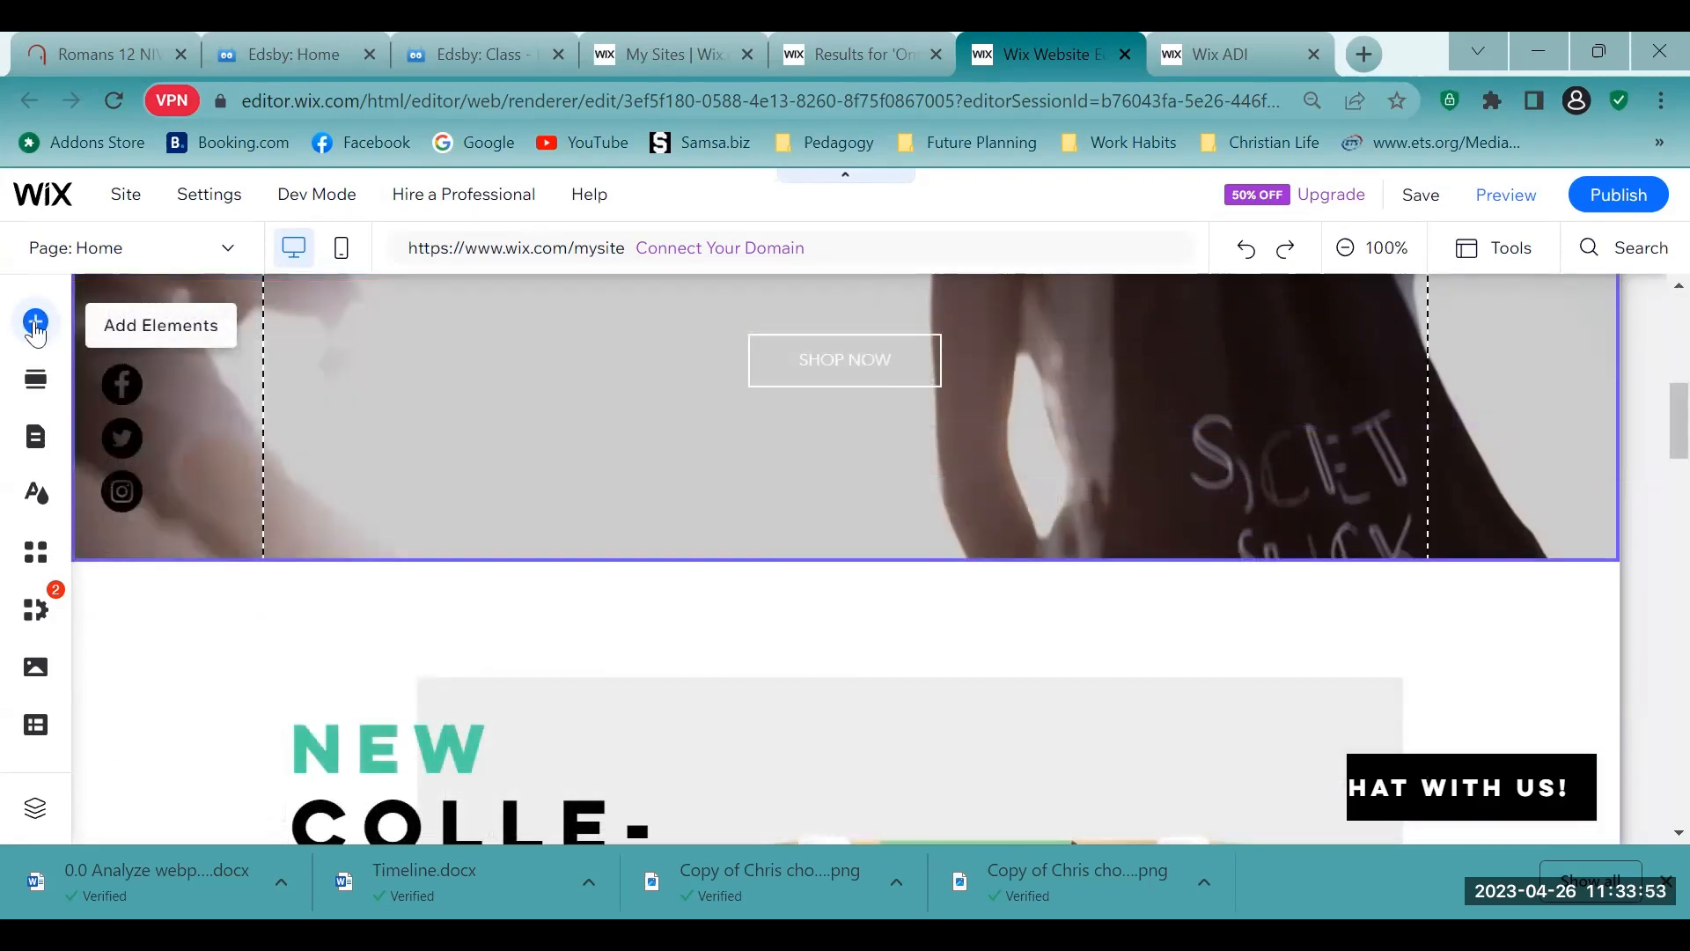
left_click(35, 322)
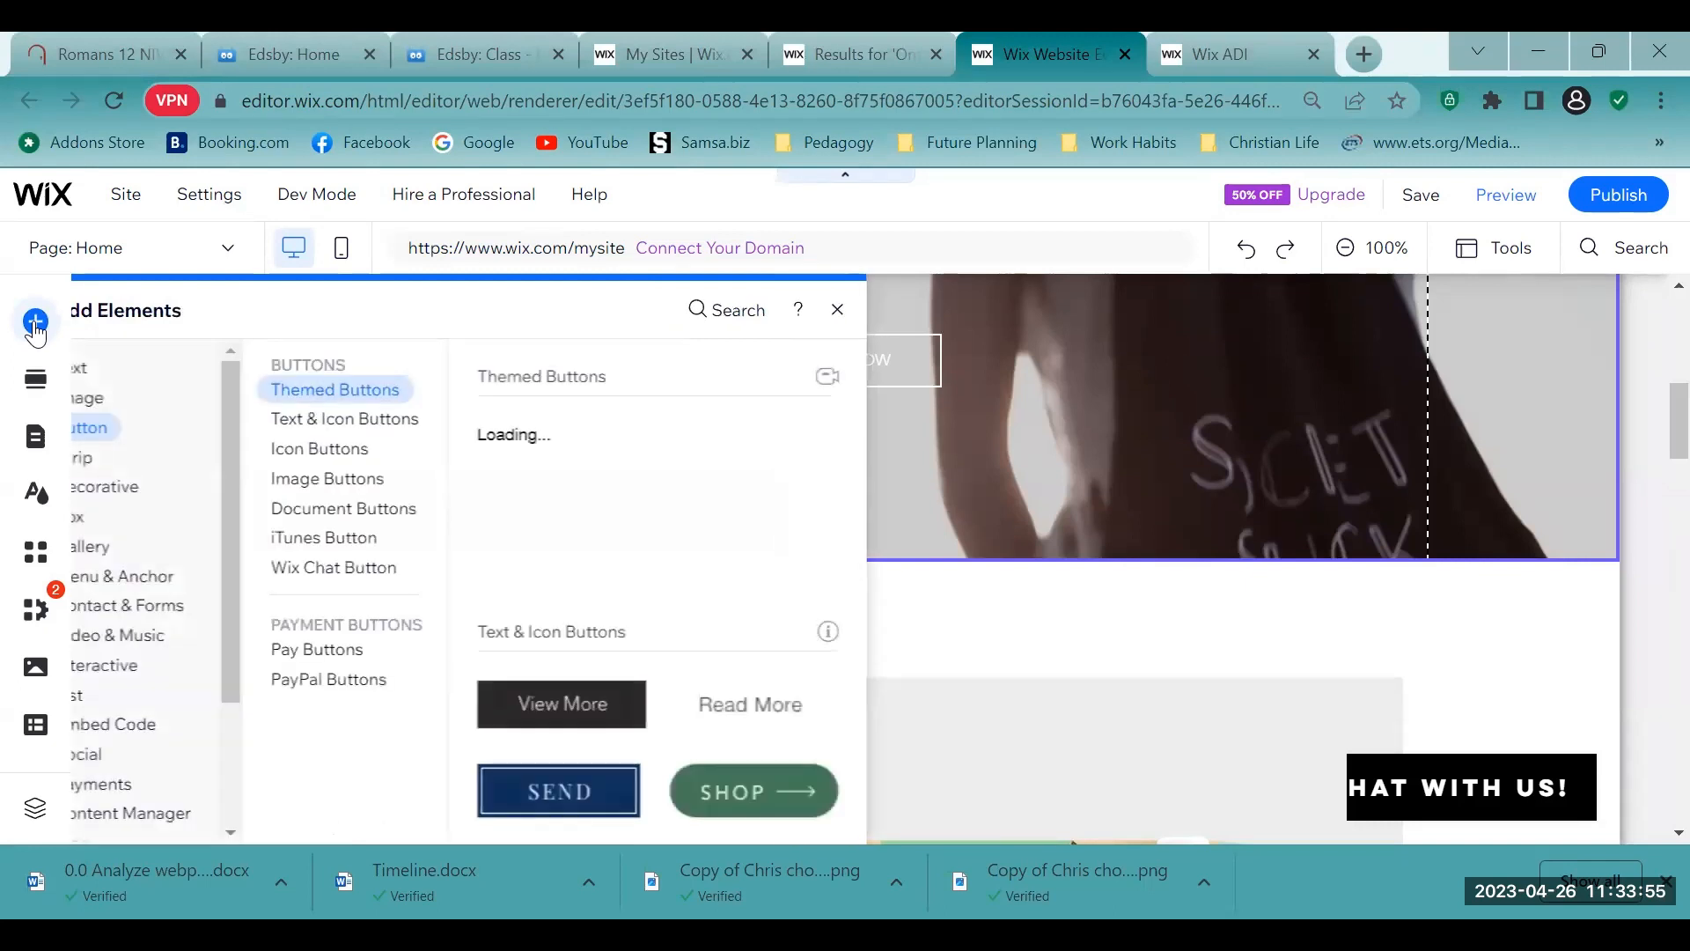
left_click(36, 323)
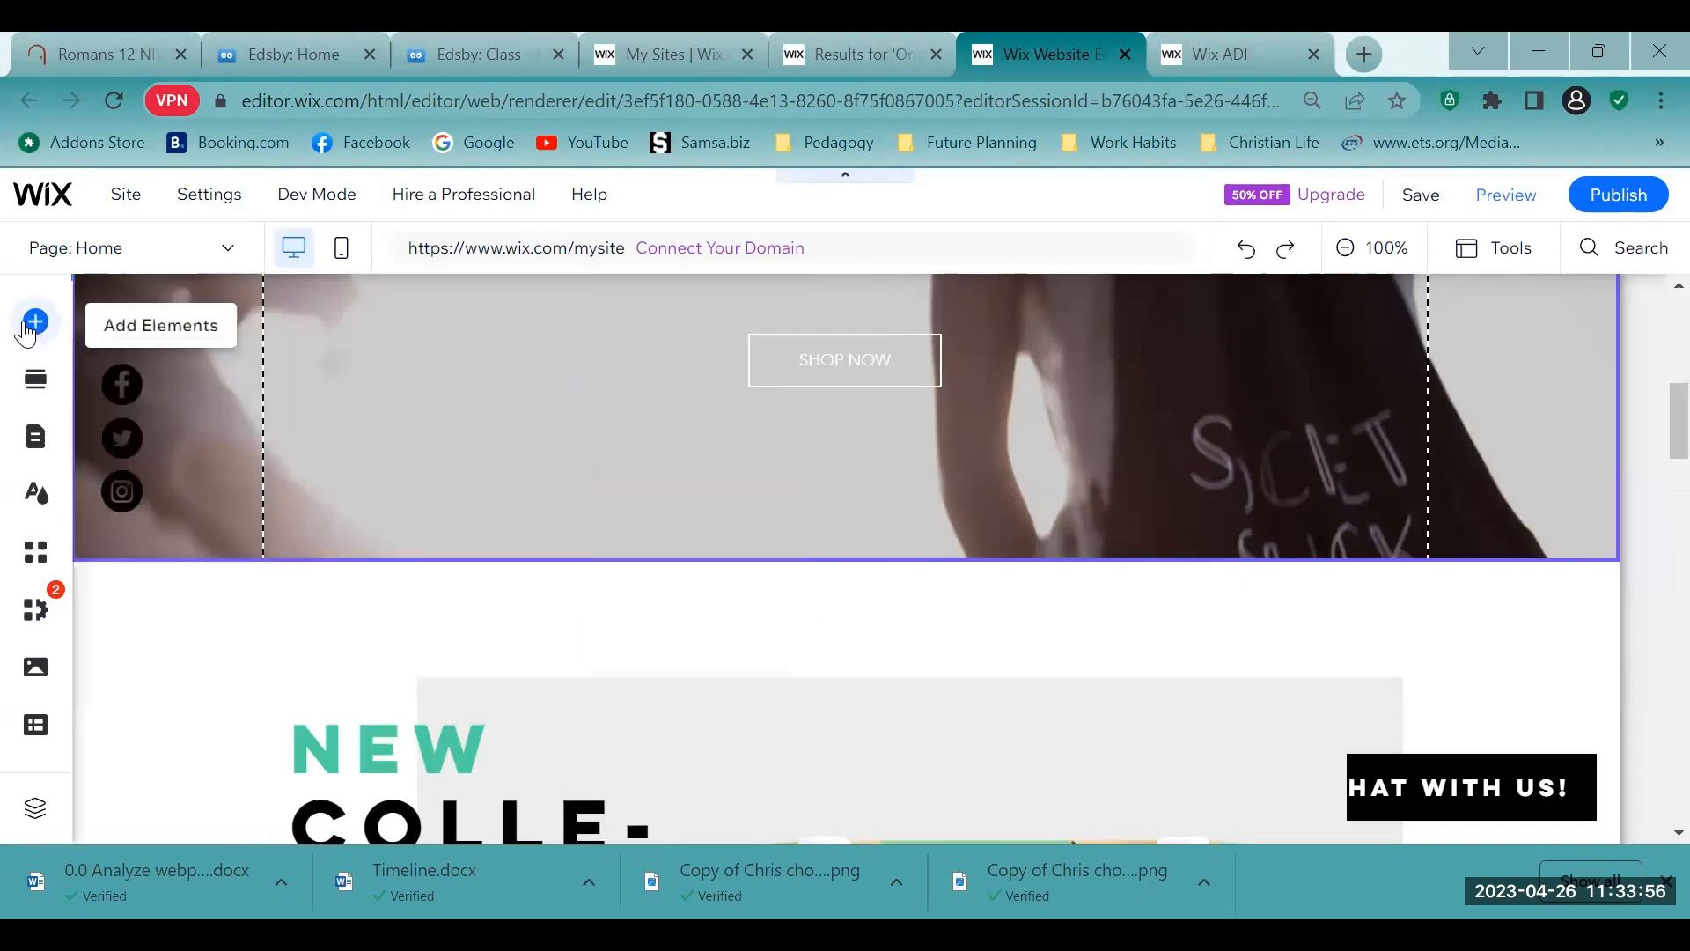
- Add a new page to the site menu using the Professional design from the About category, keeping the page name About
left_click(37, 437)
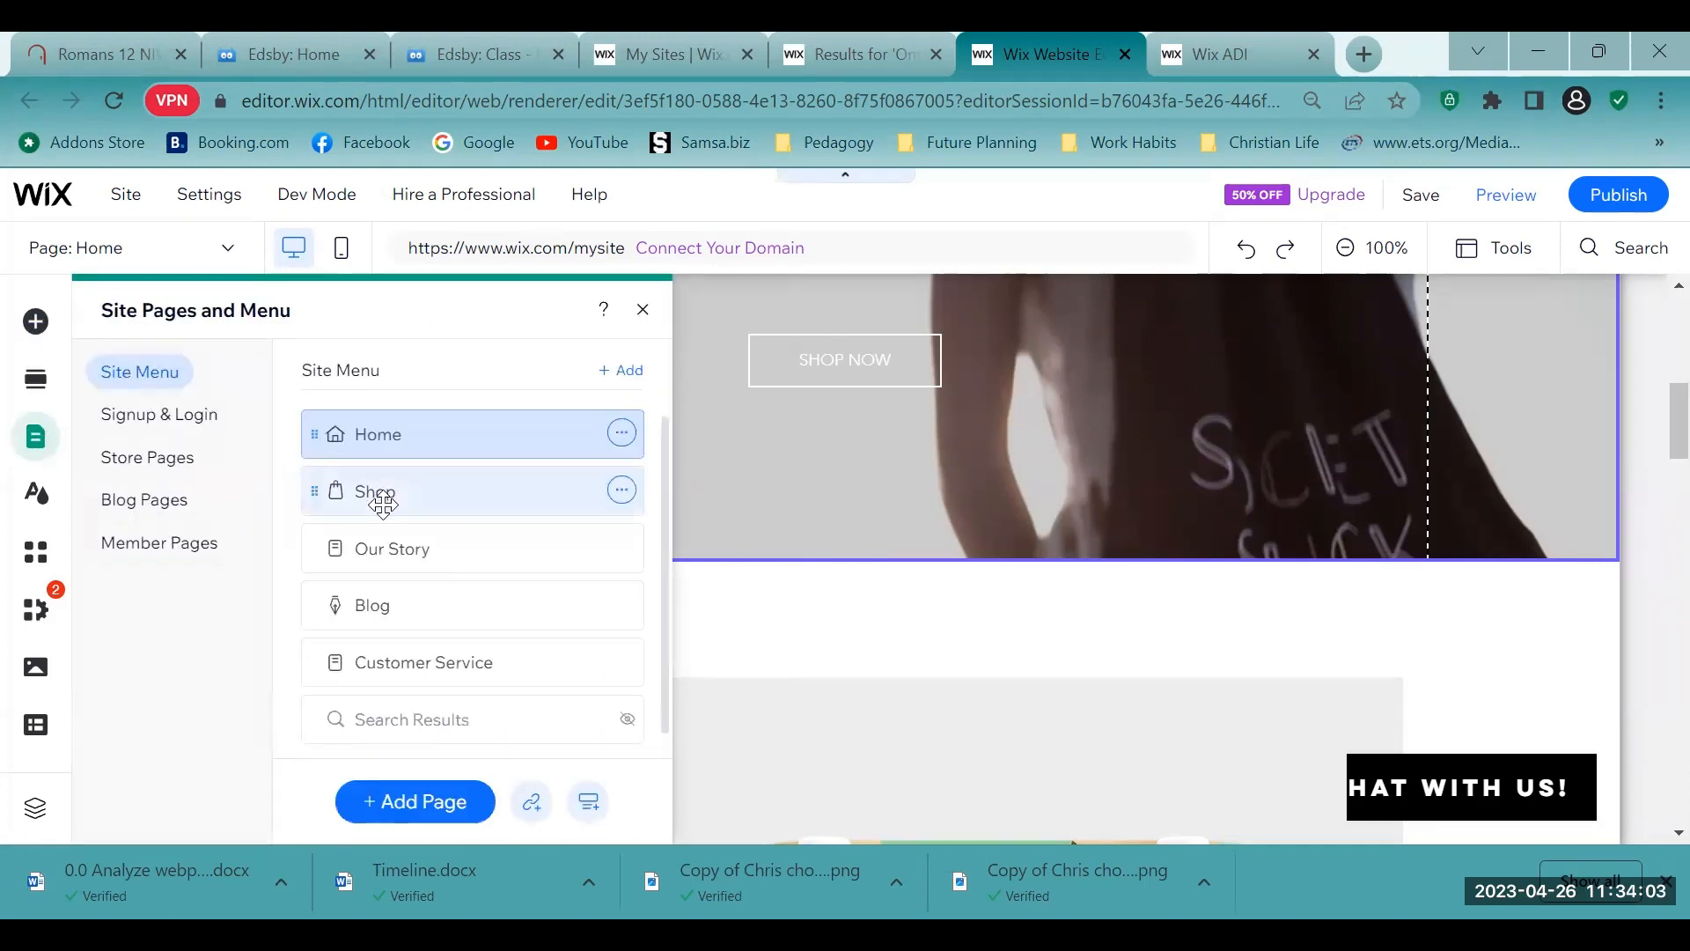
scroll(377, 494, "down", 1)
left_click(407, 810)
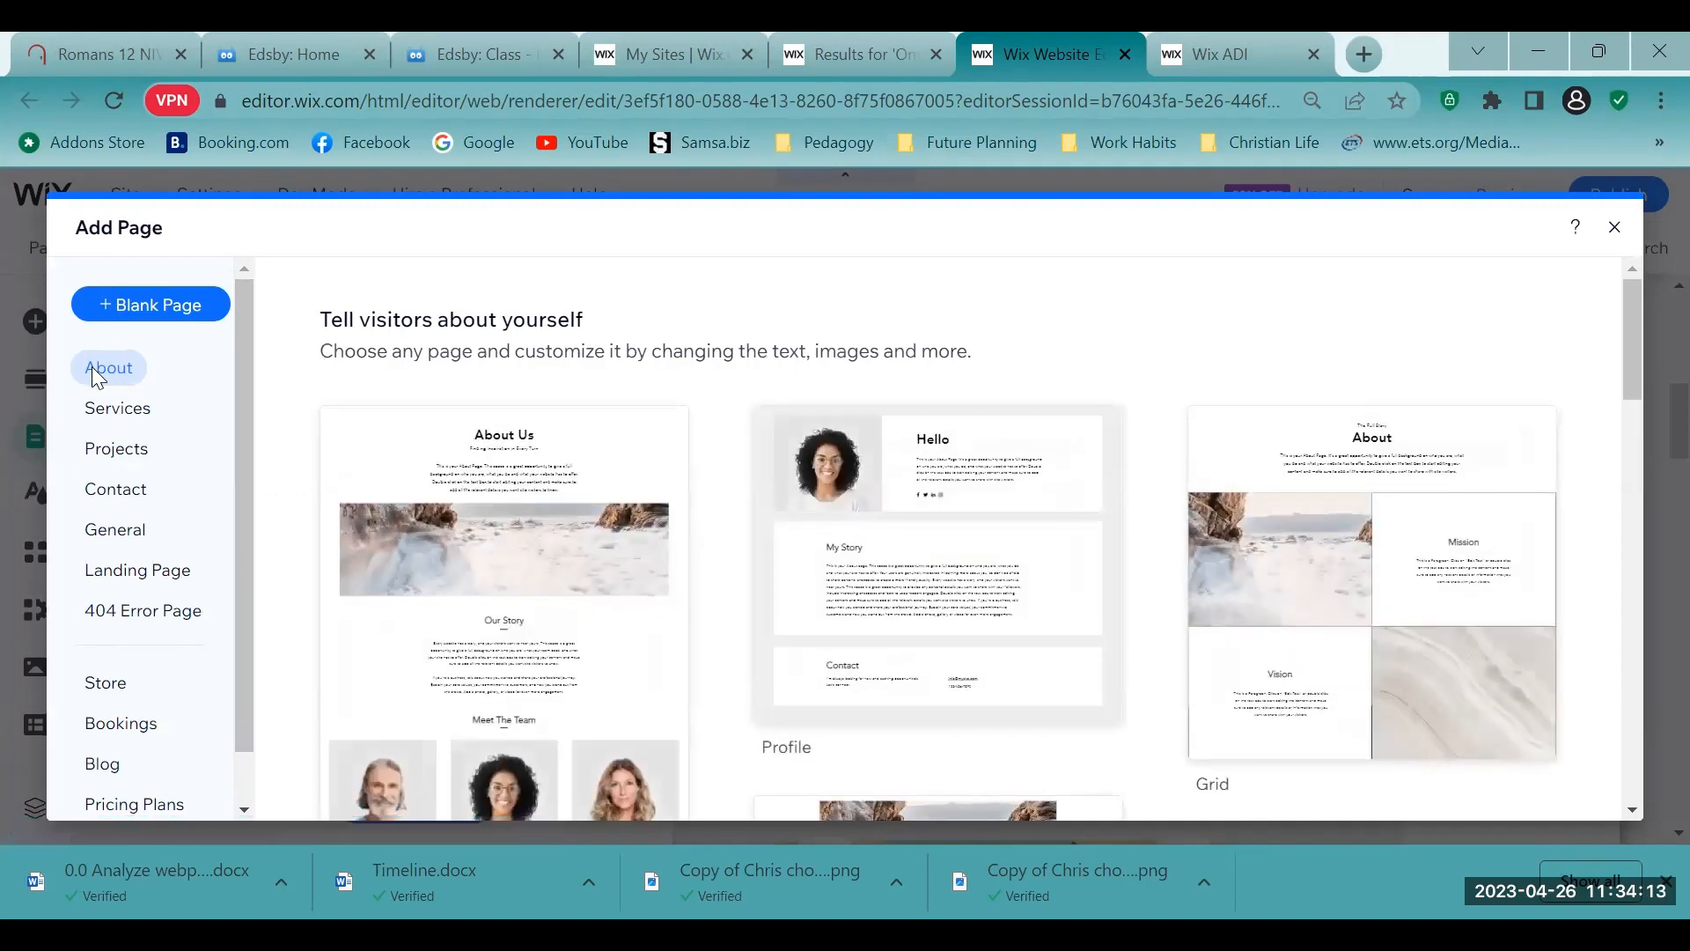
left_click(91, 366)
scroll(1464, 457, "down", 2)
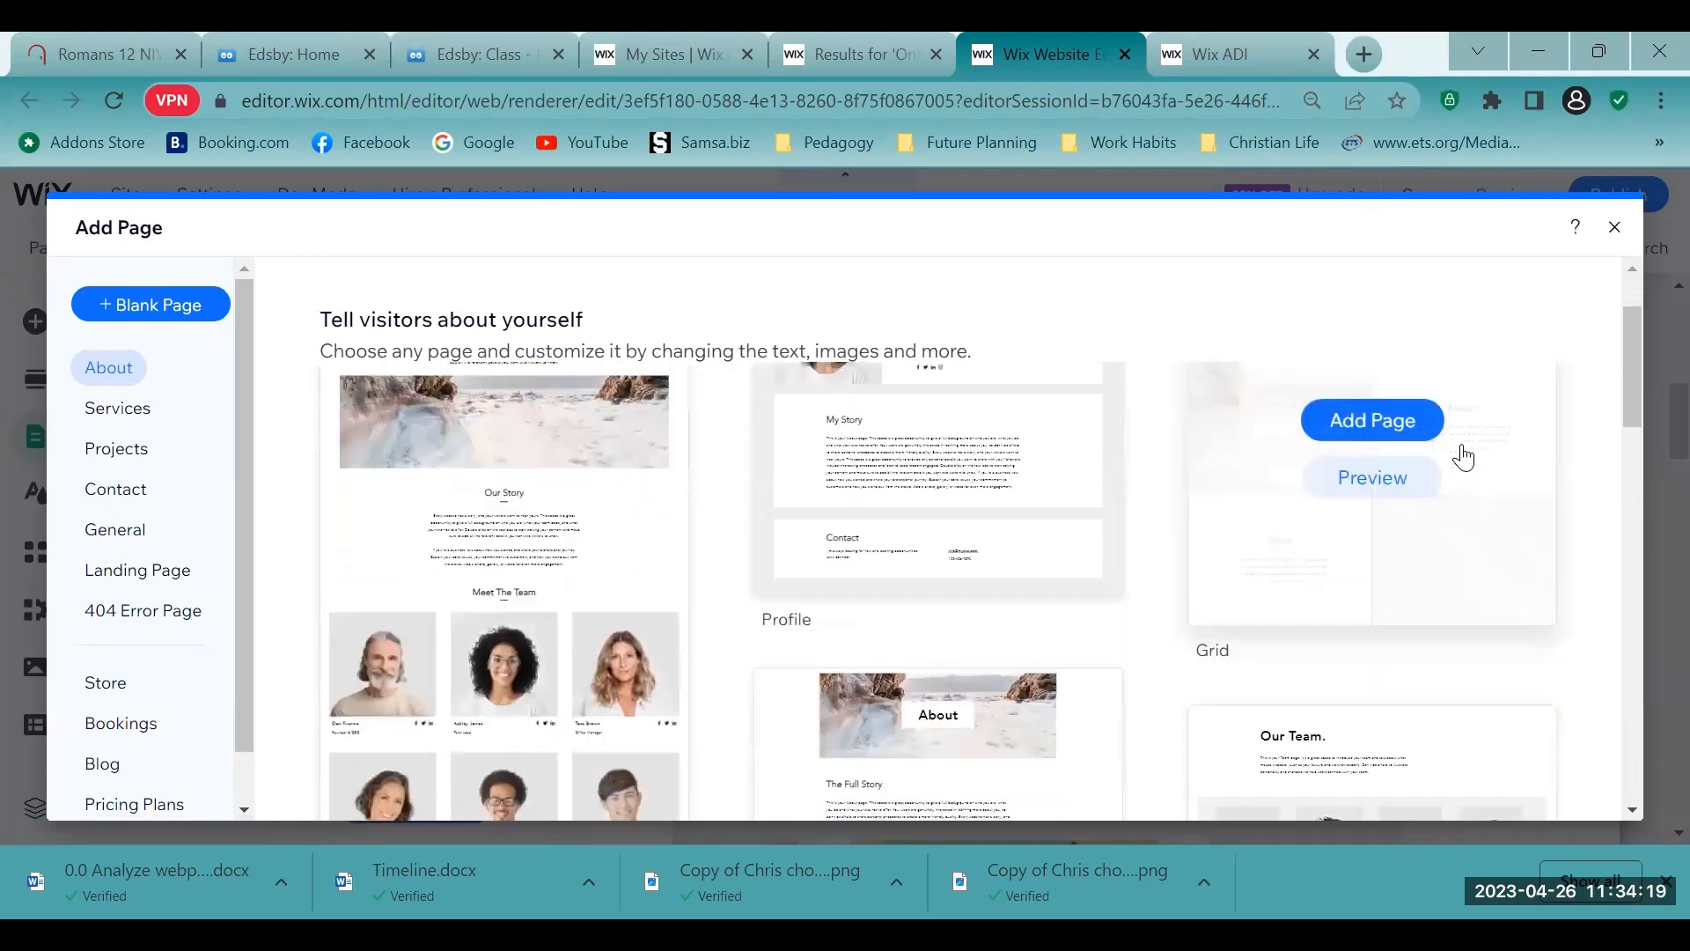
scroll(1464, 457, "down", 3)
scroll(1466, 453, "down", 3)
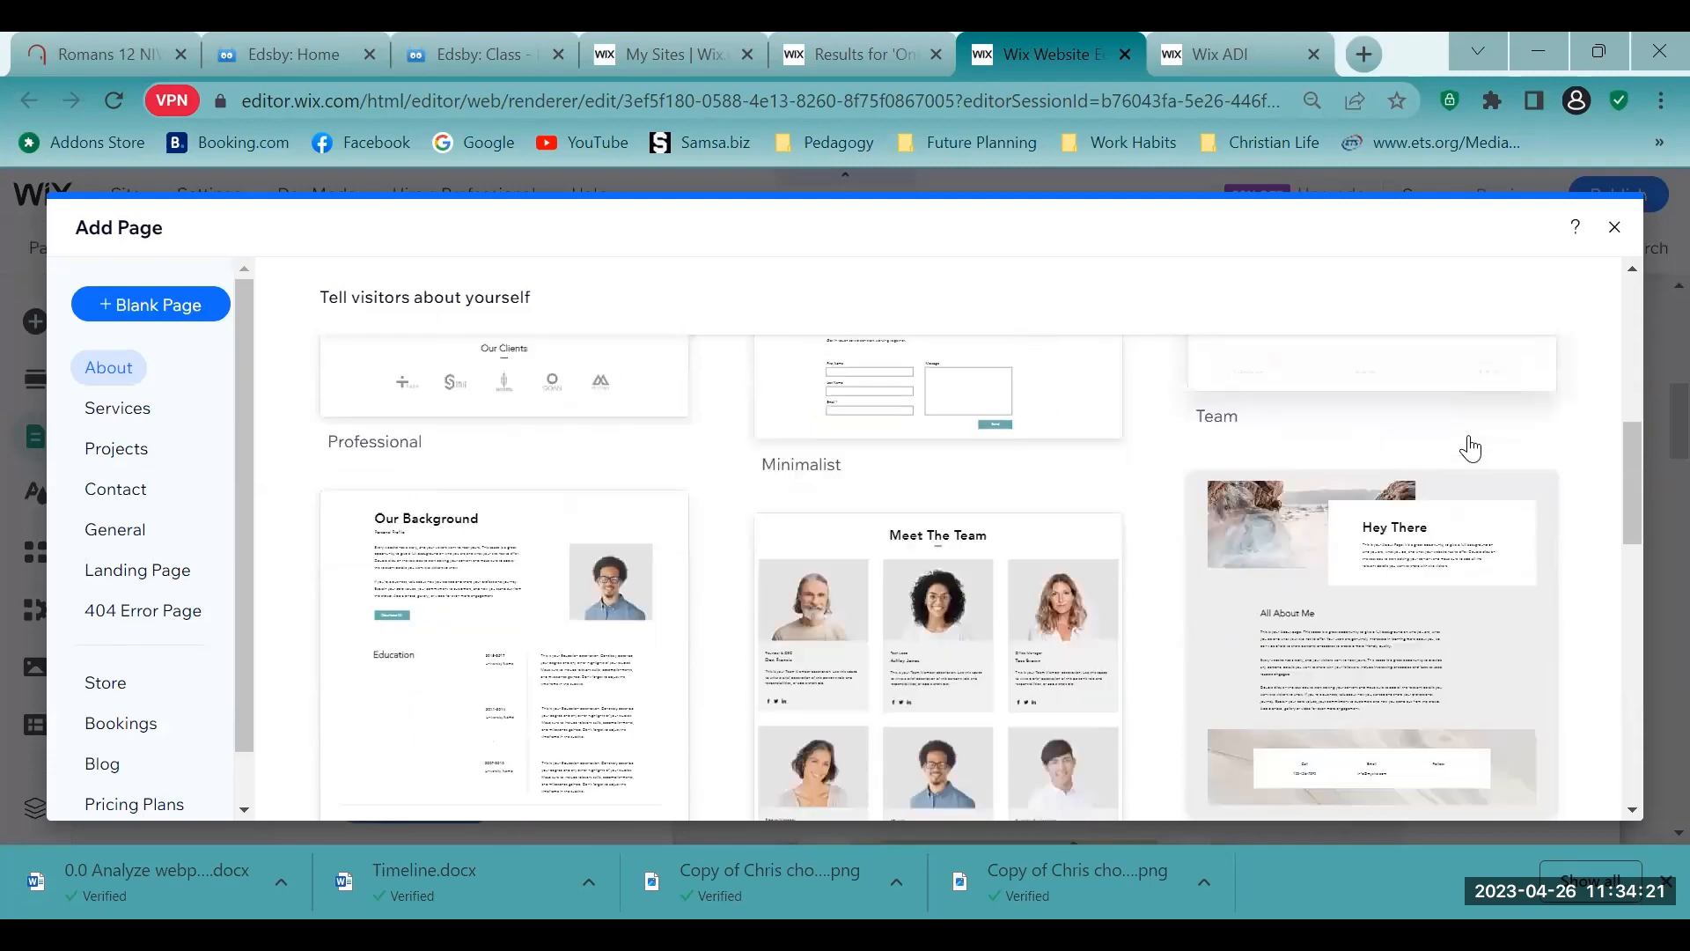
scroll(1470, 454, "down", 3)
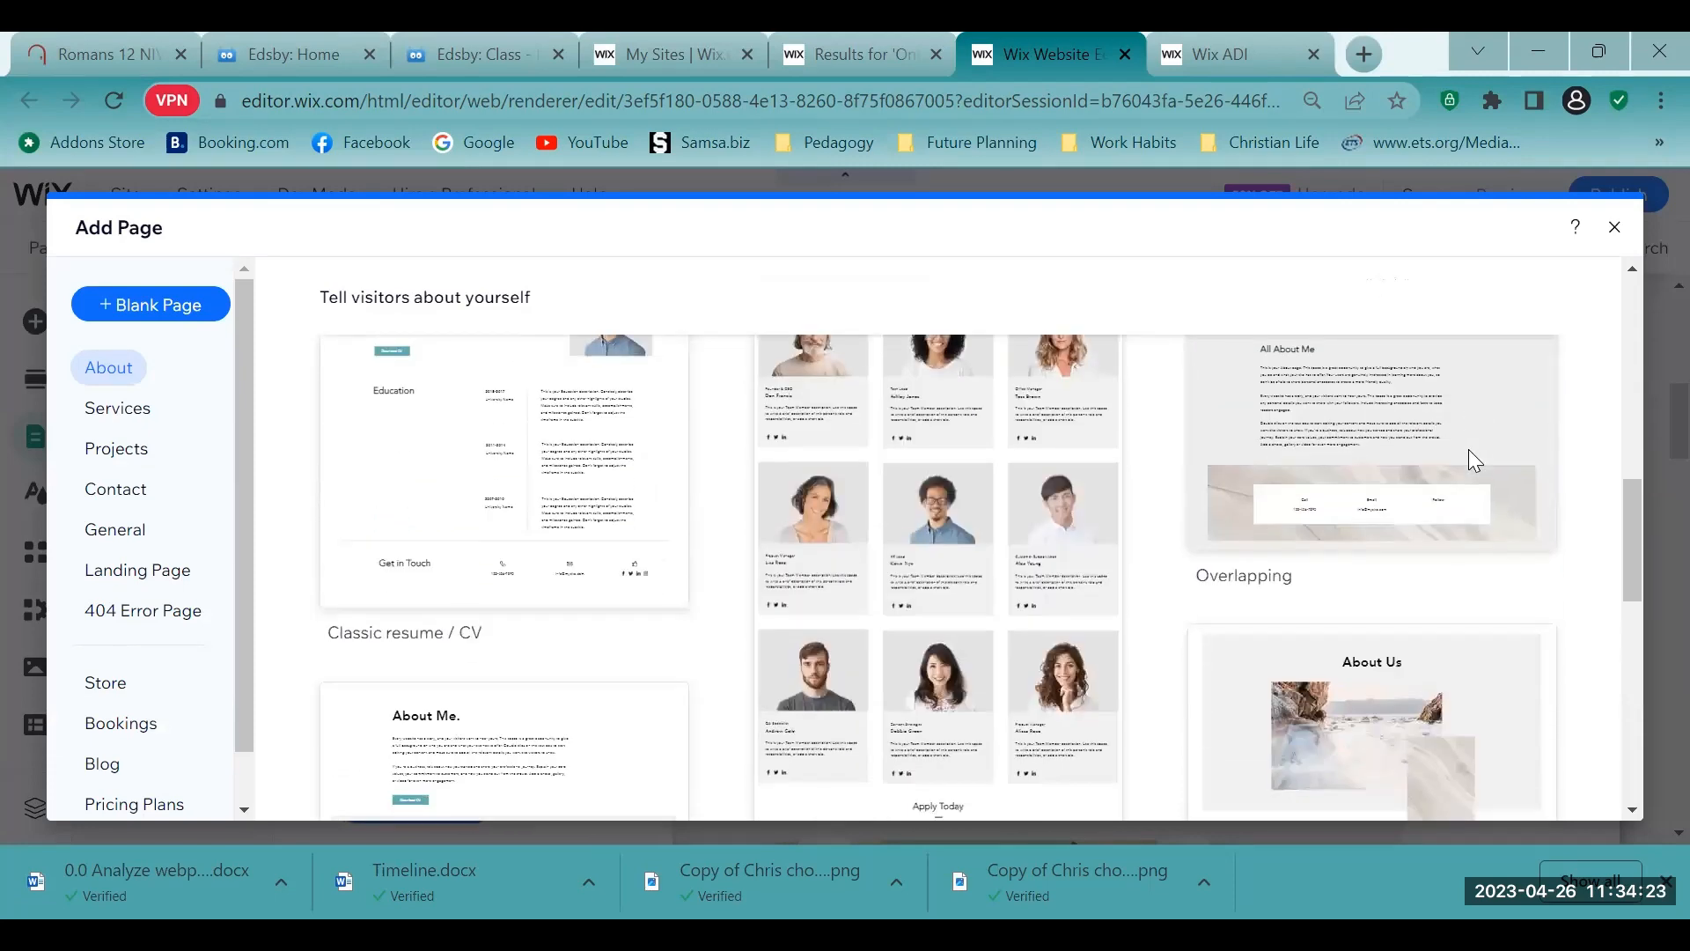
scroll(1470, 458, "down", 1)
scroll(1470, 462, "down", 2)
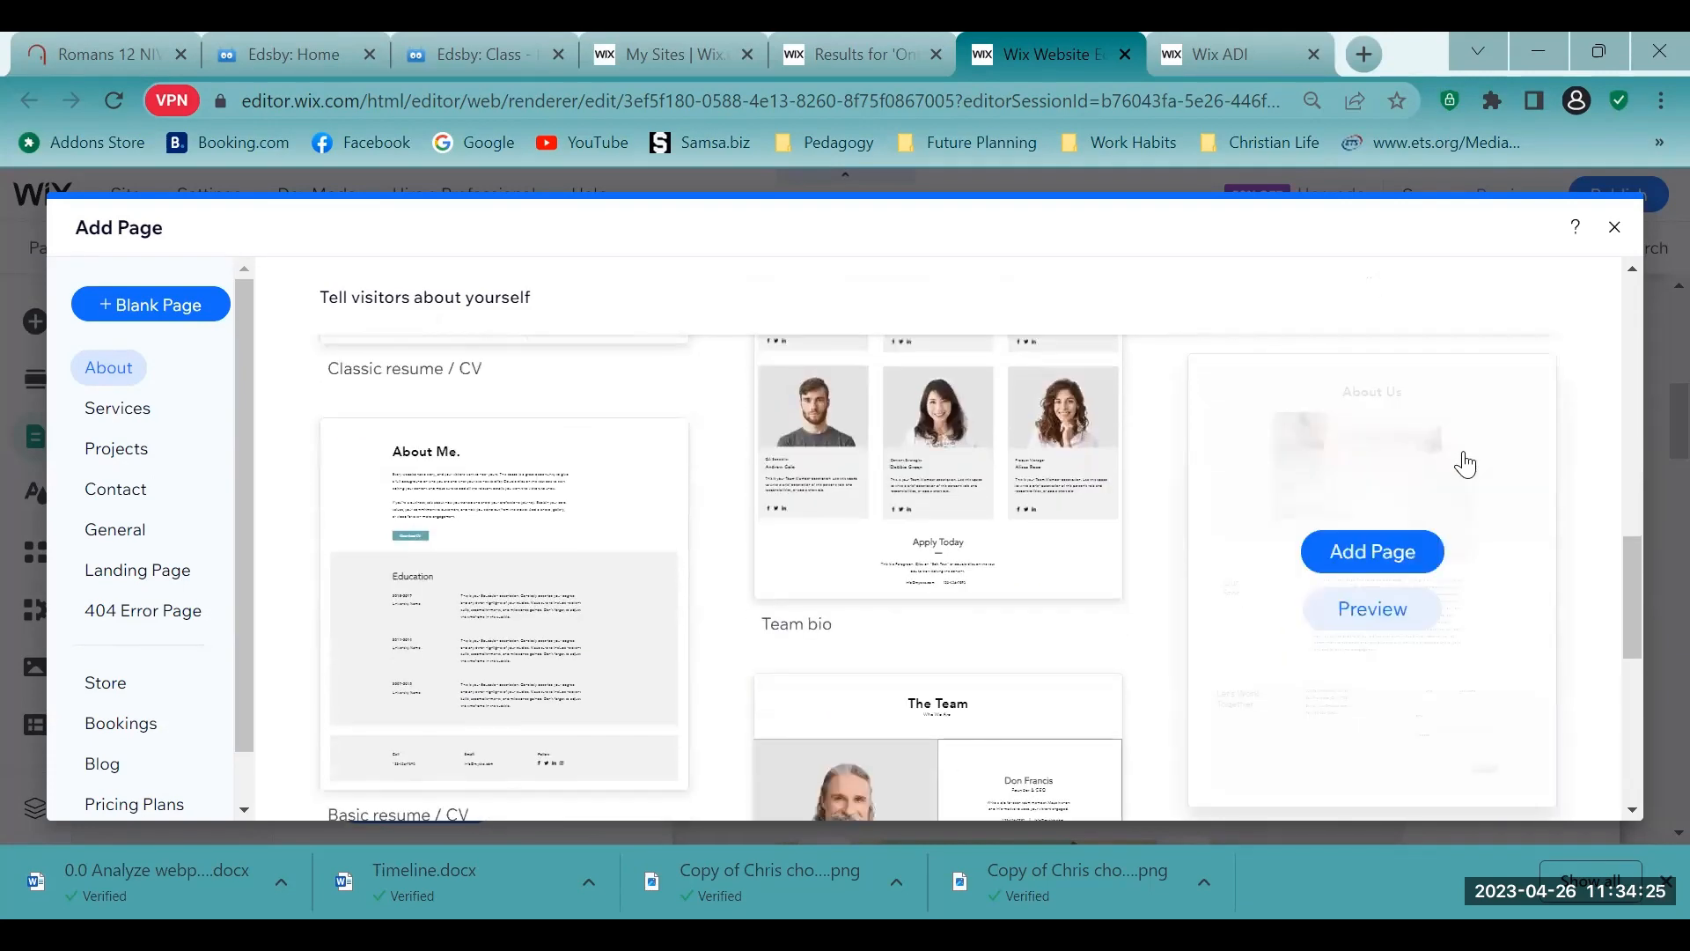
scroll(1465, 463, "down", 3)
scroll(1465, 464, "up", 10)
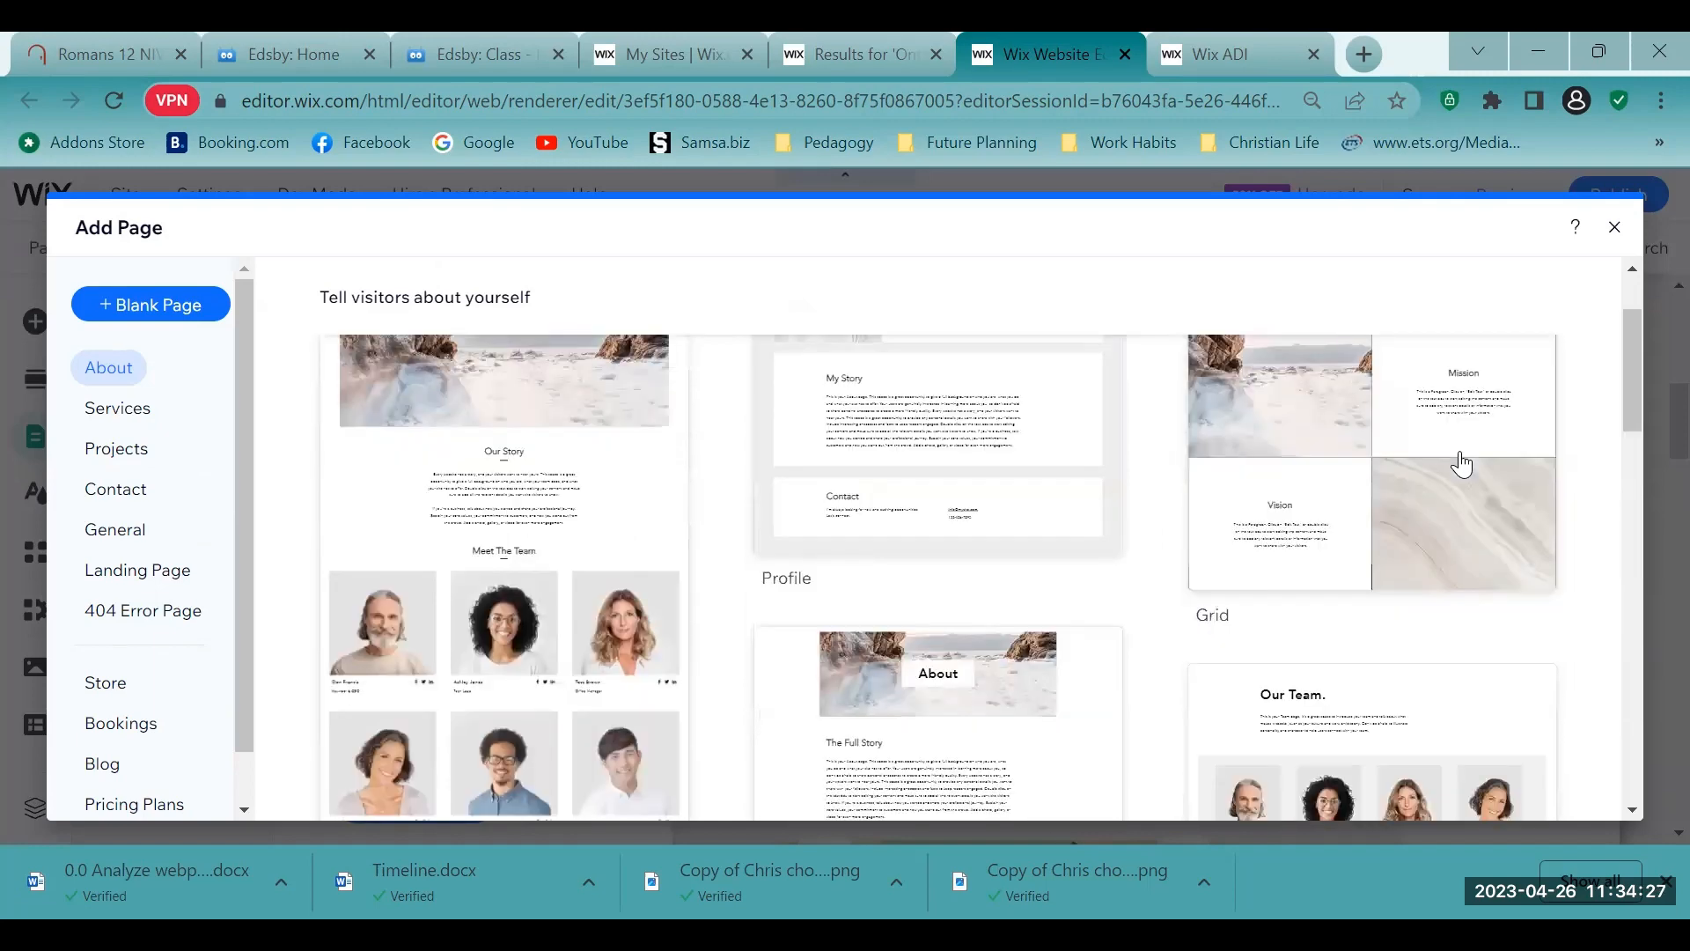
scroll(1395, 479, "down", 3)
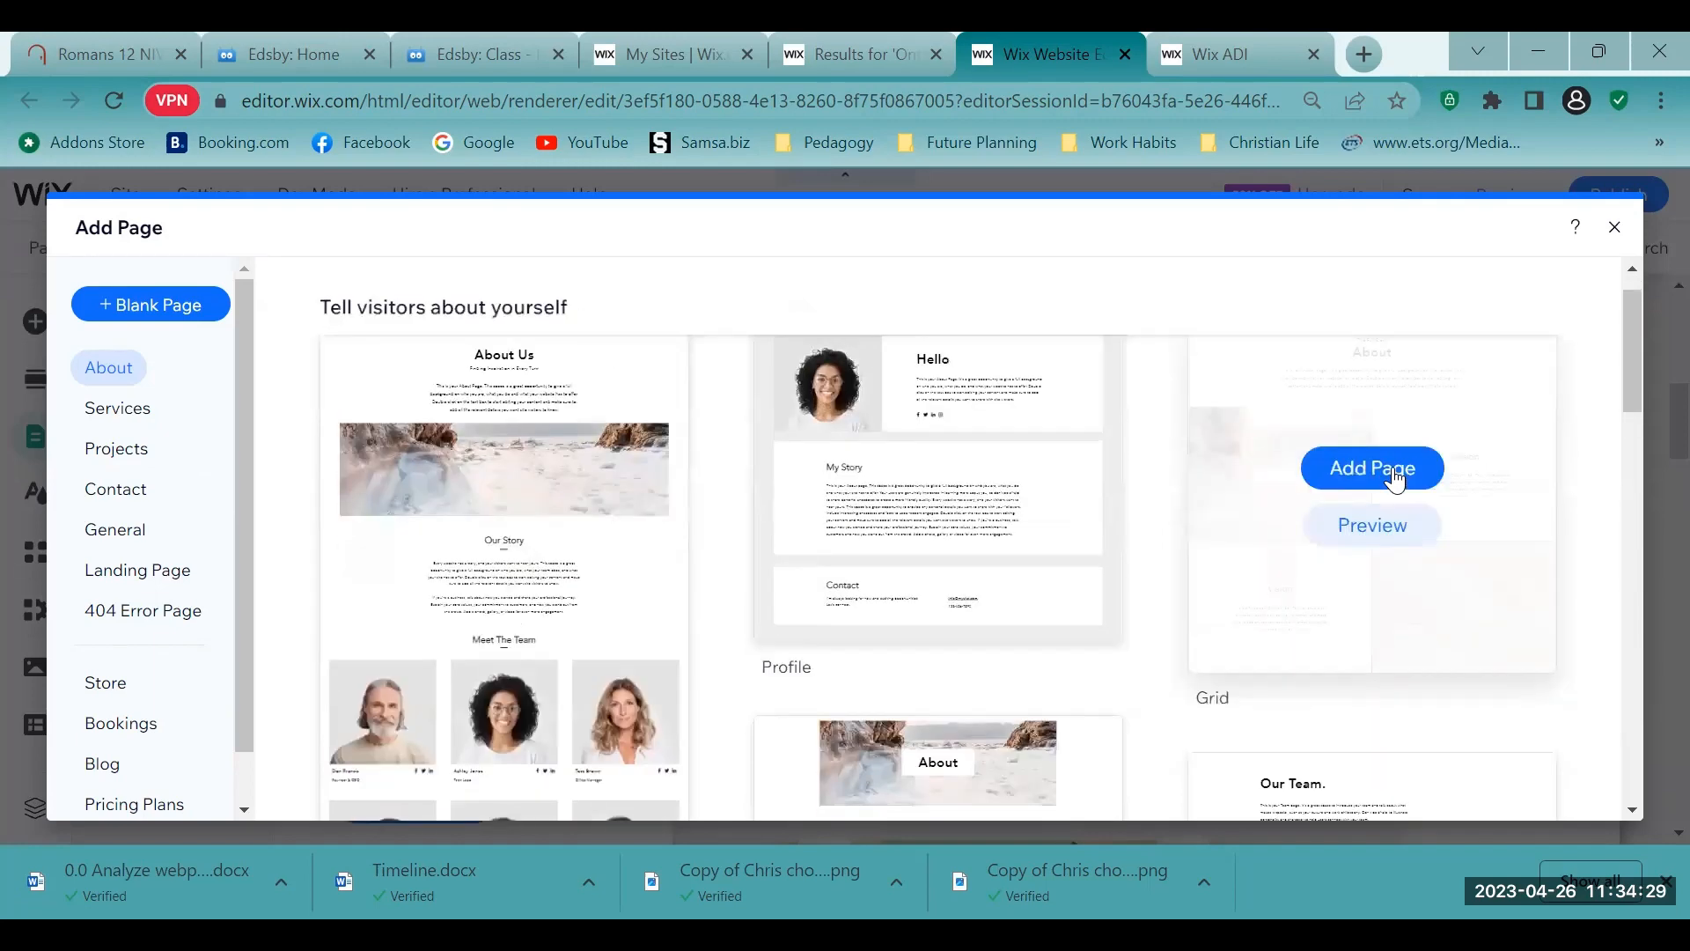
scroll(1394, 470, "up", 3)
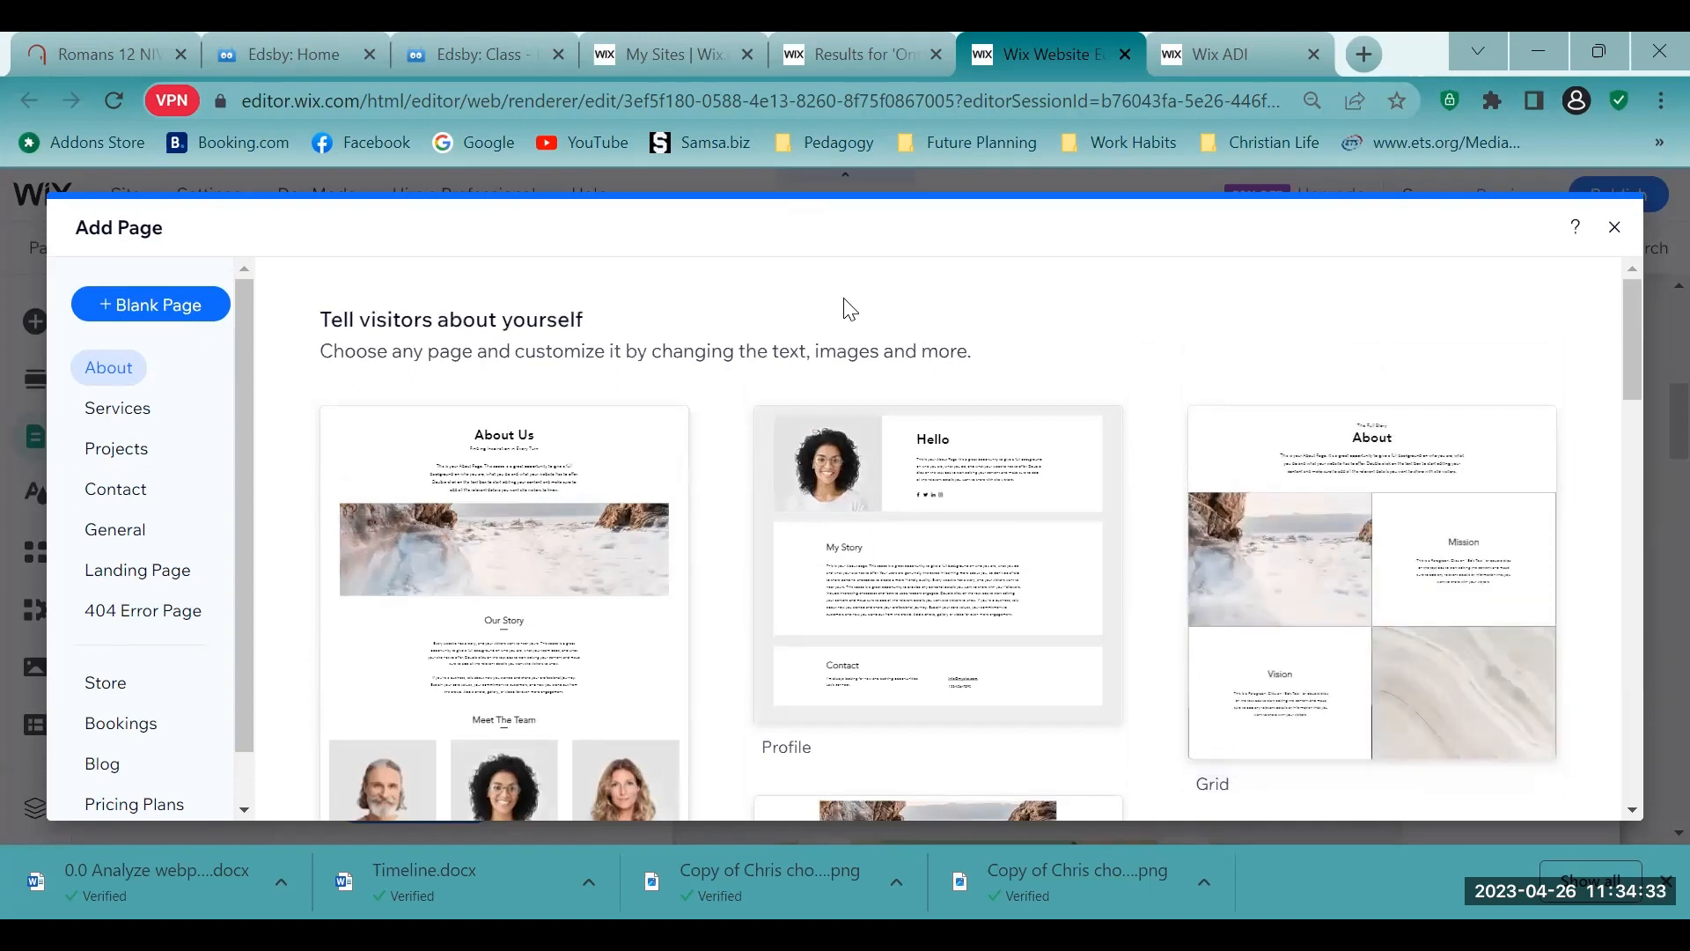
mouse_move(520, 458)
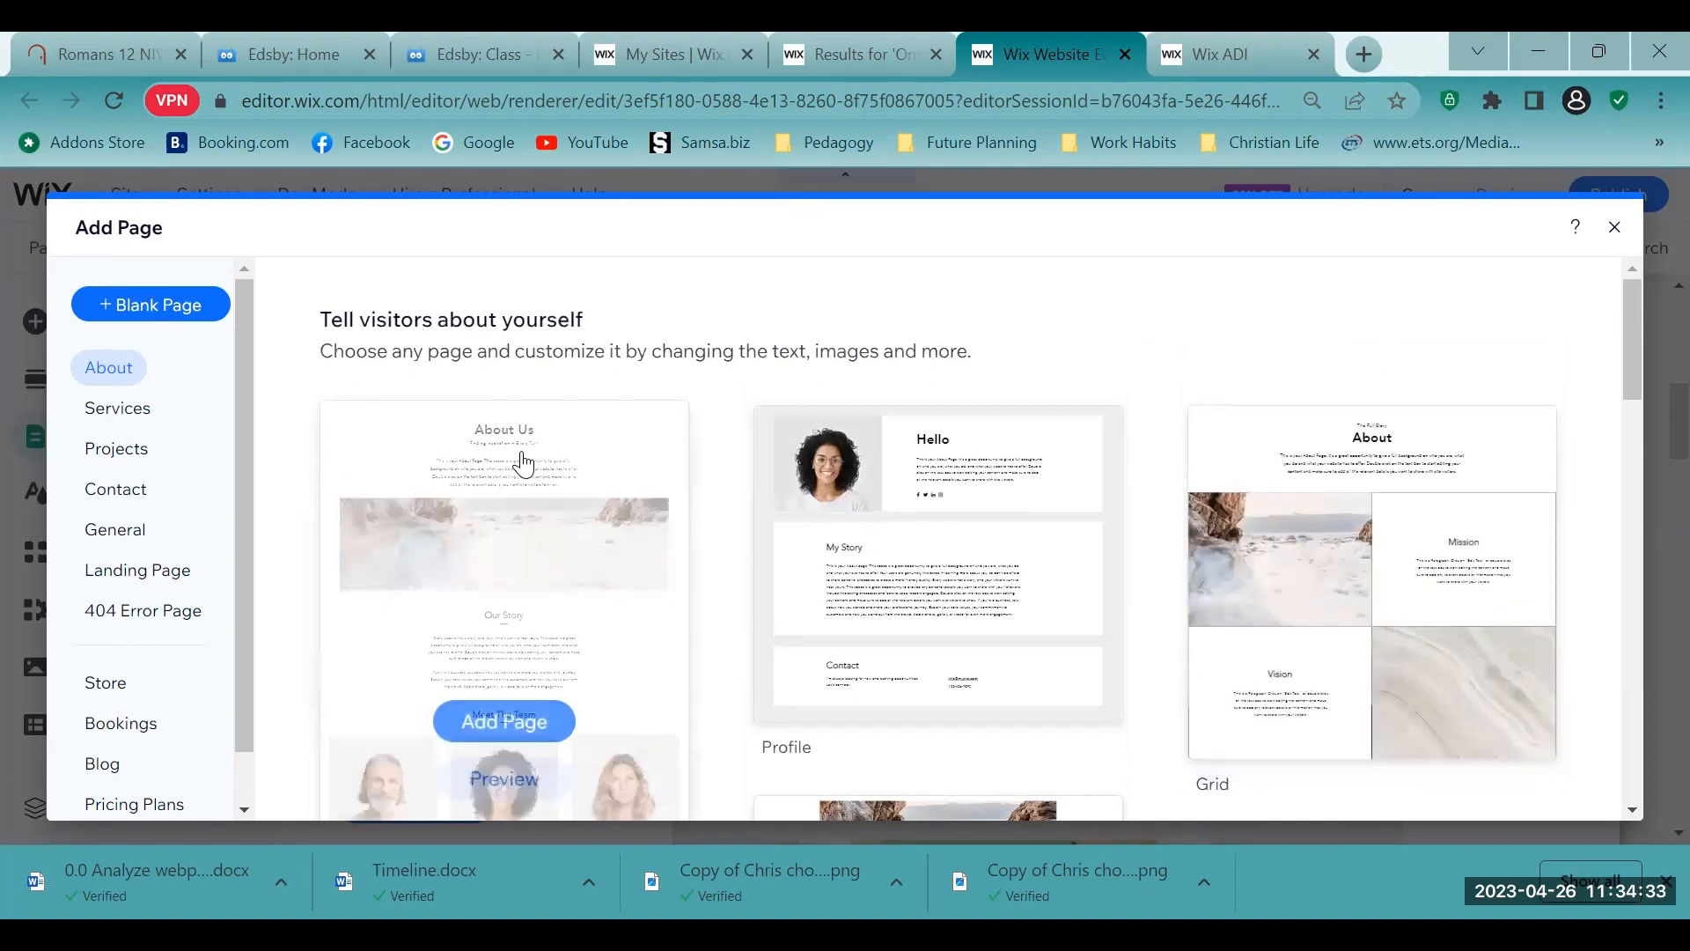
left_click(520, 730)
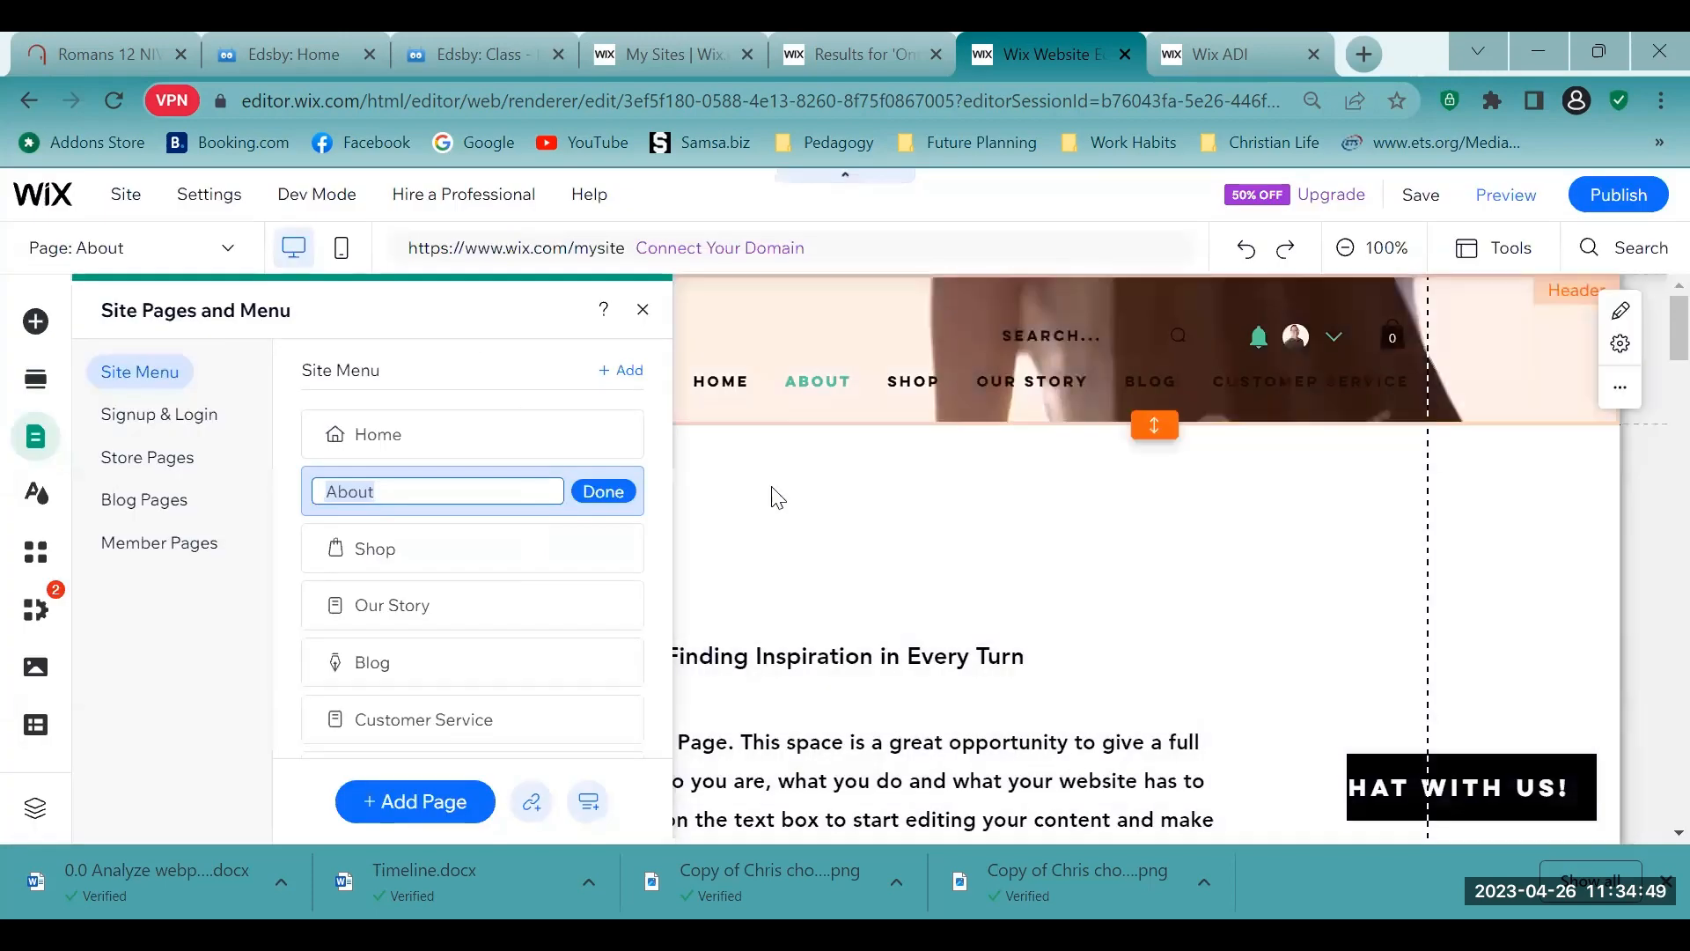
left_click(863, 491)
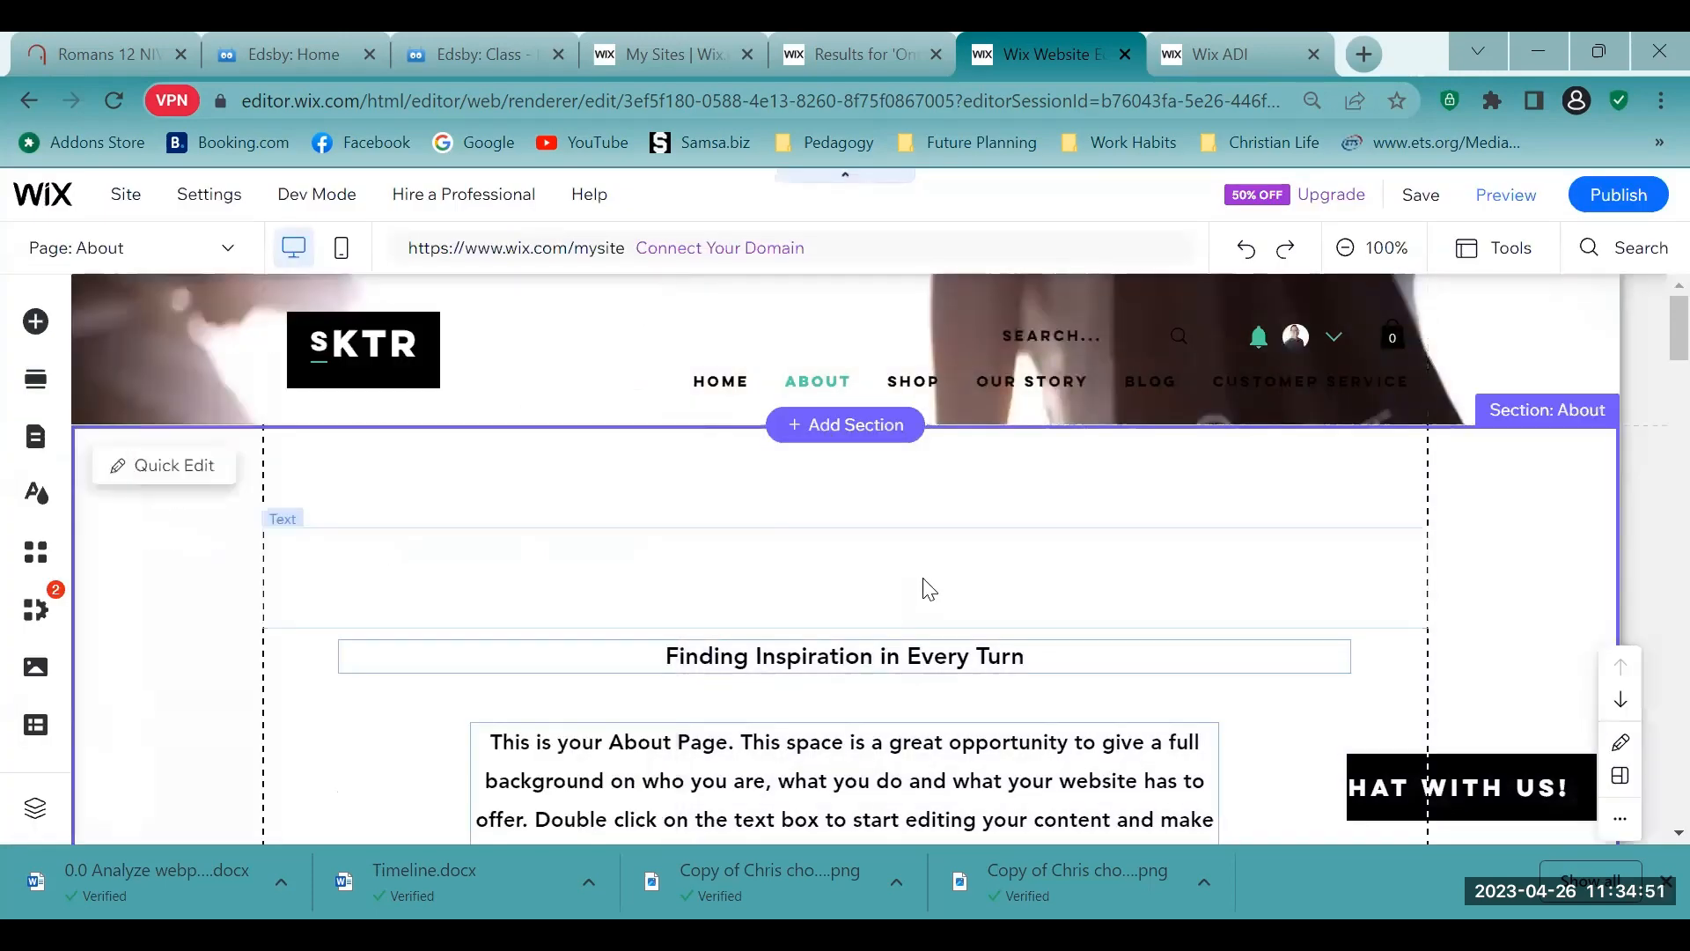
- Switch to the Edsby class page and copy the six numbered About Page points, from the mission statement to what is offered
scroll(919, 584, "down", 5)
scroll(923, 588, "up", 3)
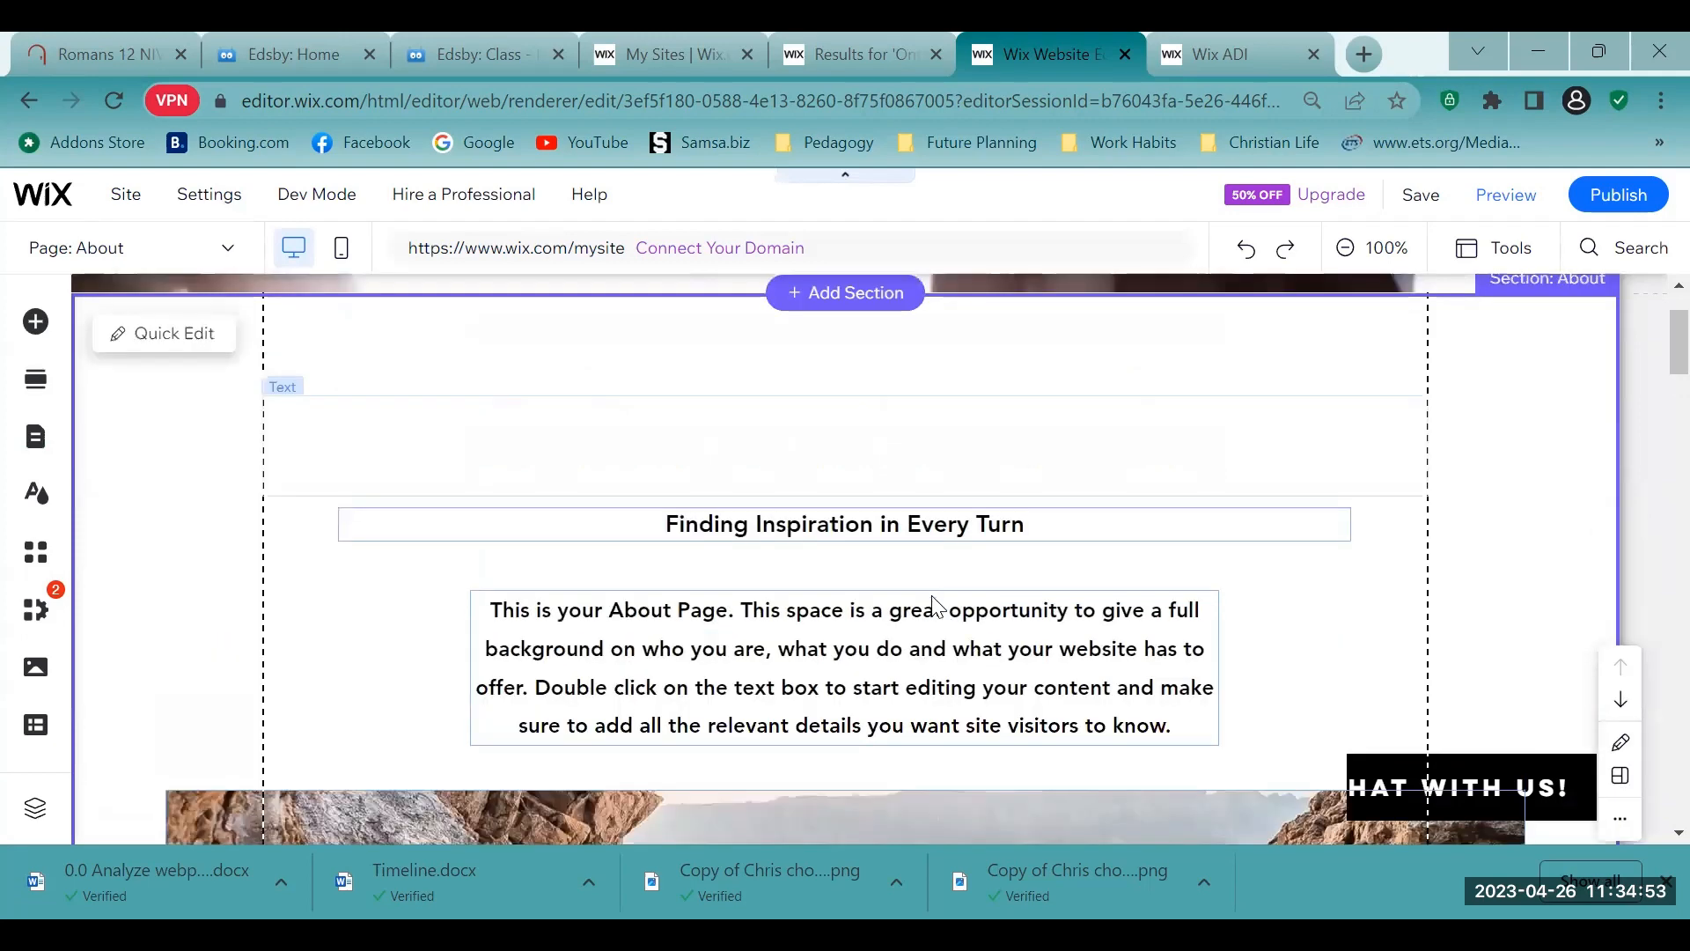
left_click(1158, 695)
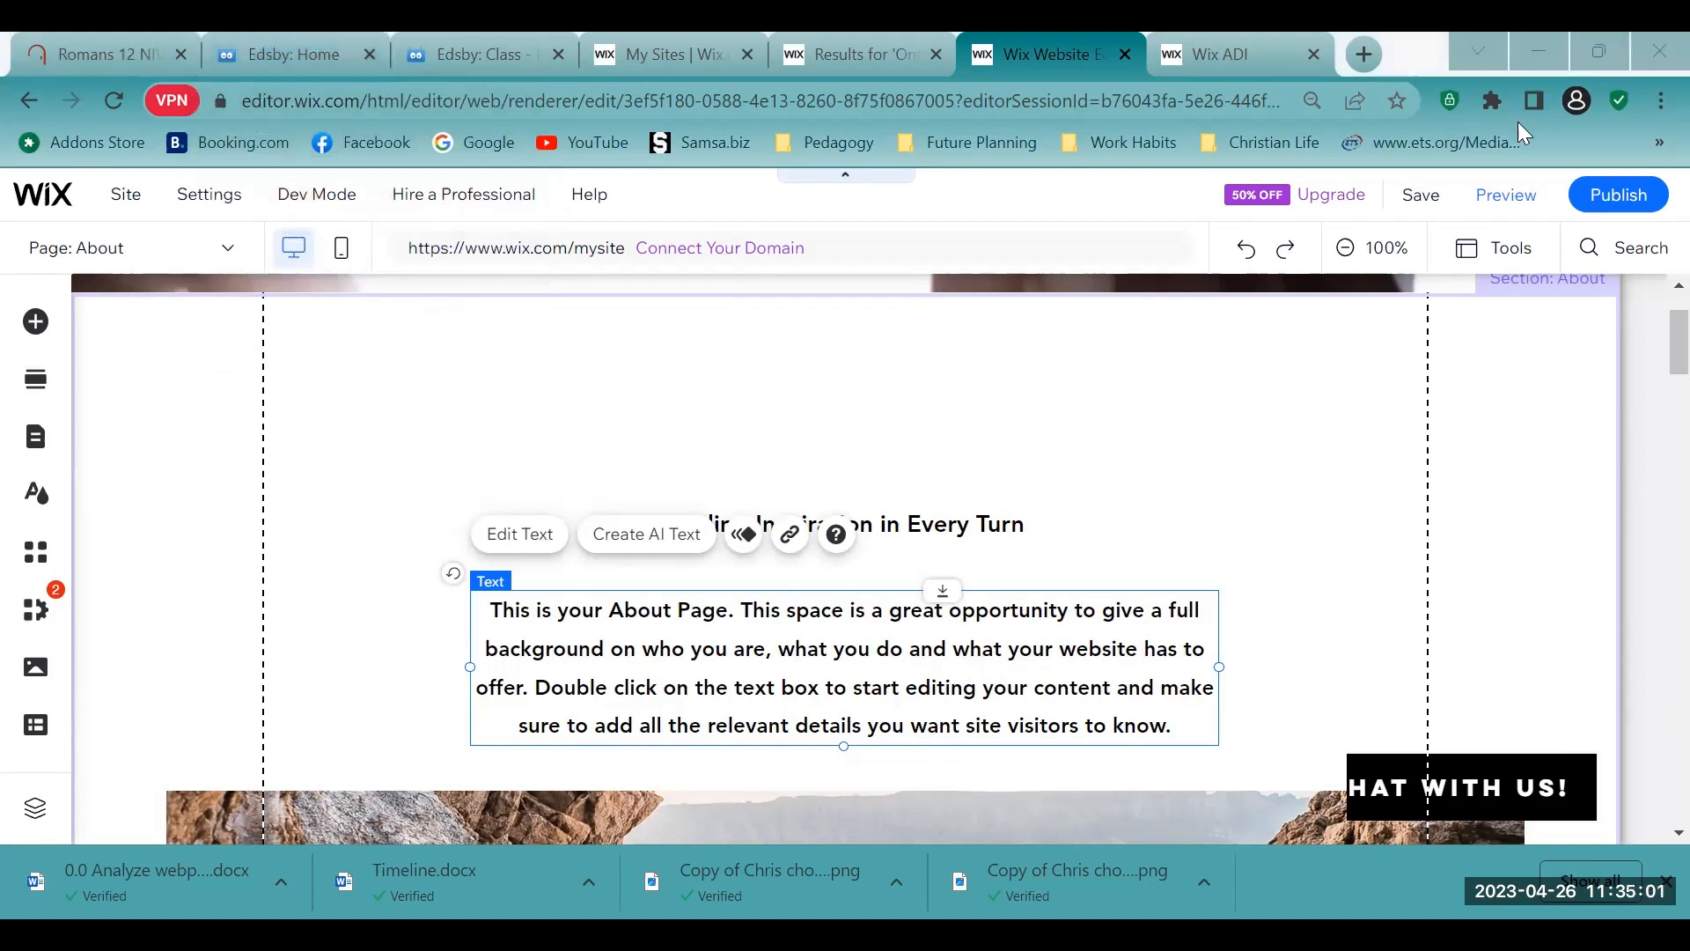
left_click(266, 51)
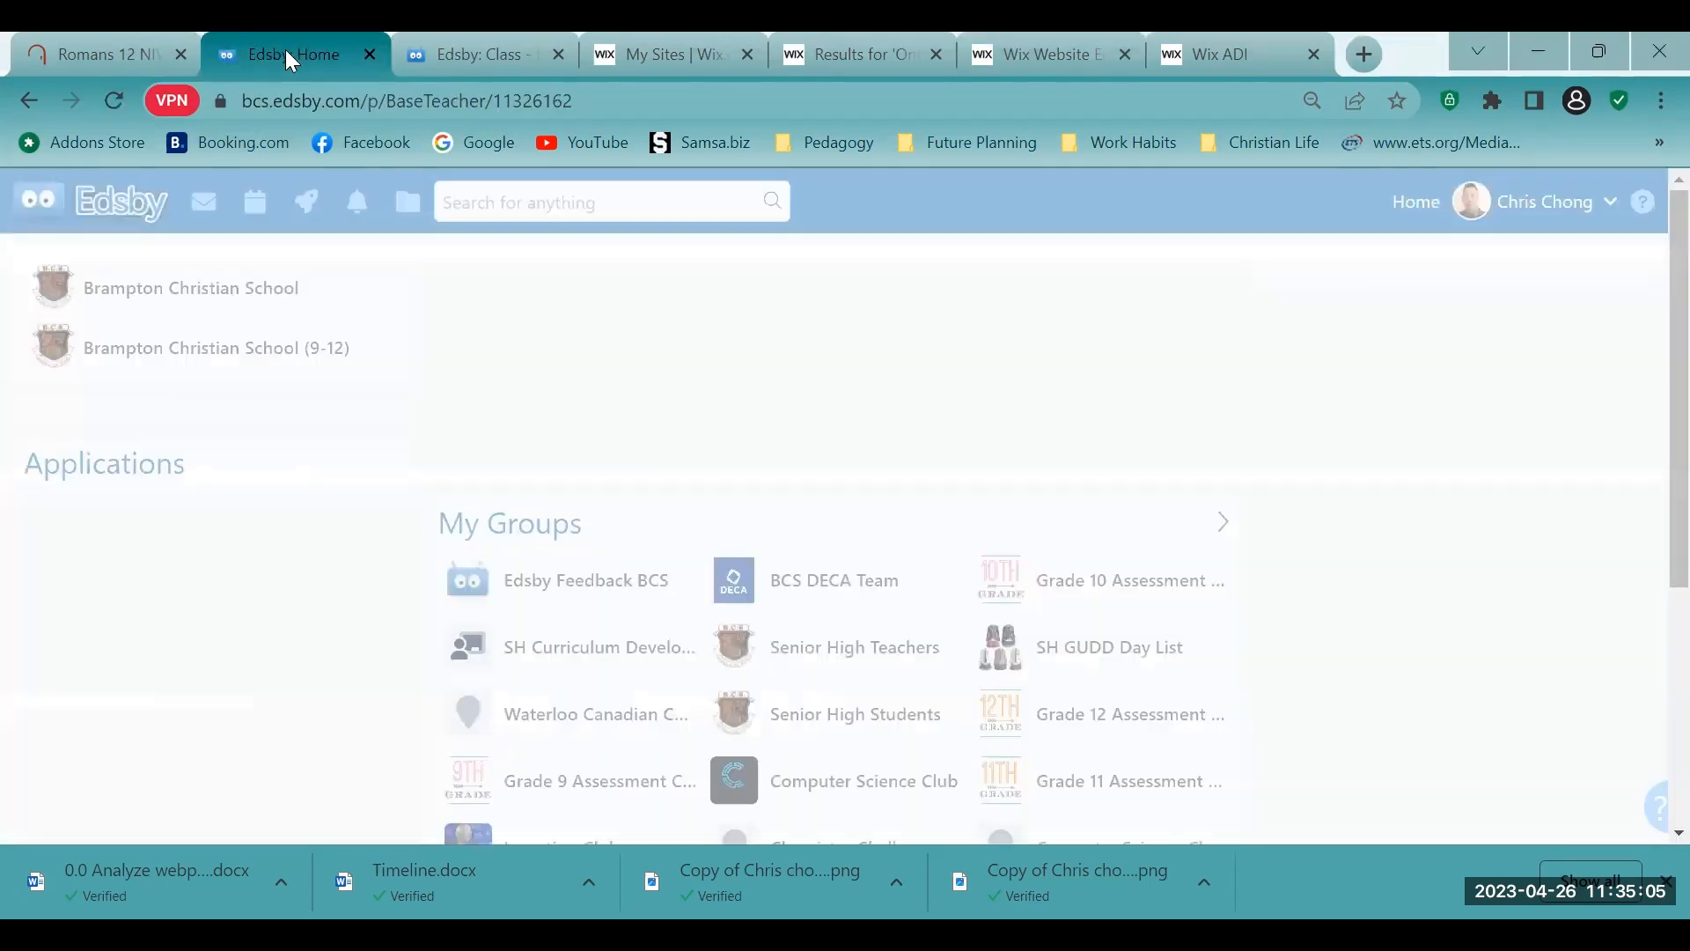
left_click(473, 65)
scroll(695, 554, "down", 1)
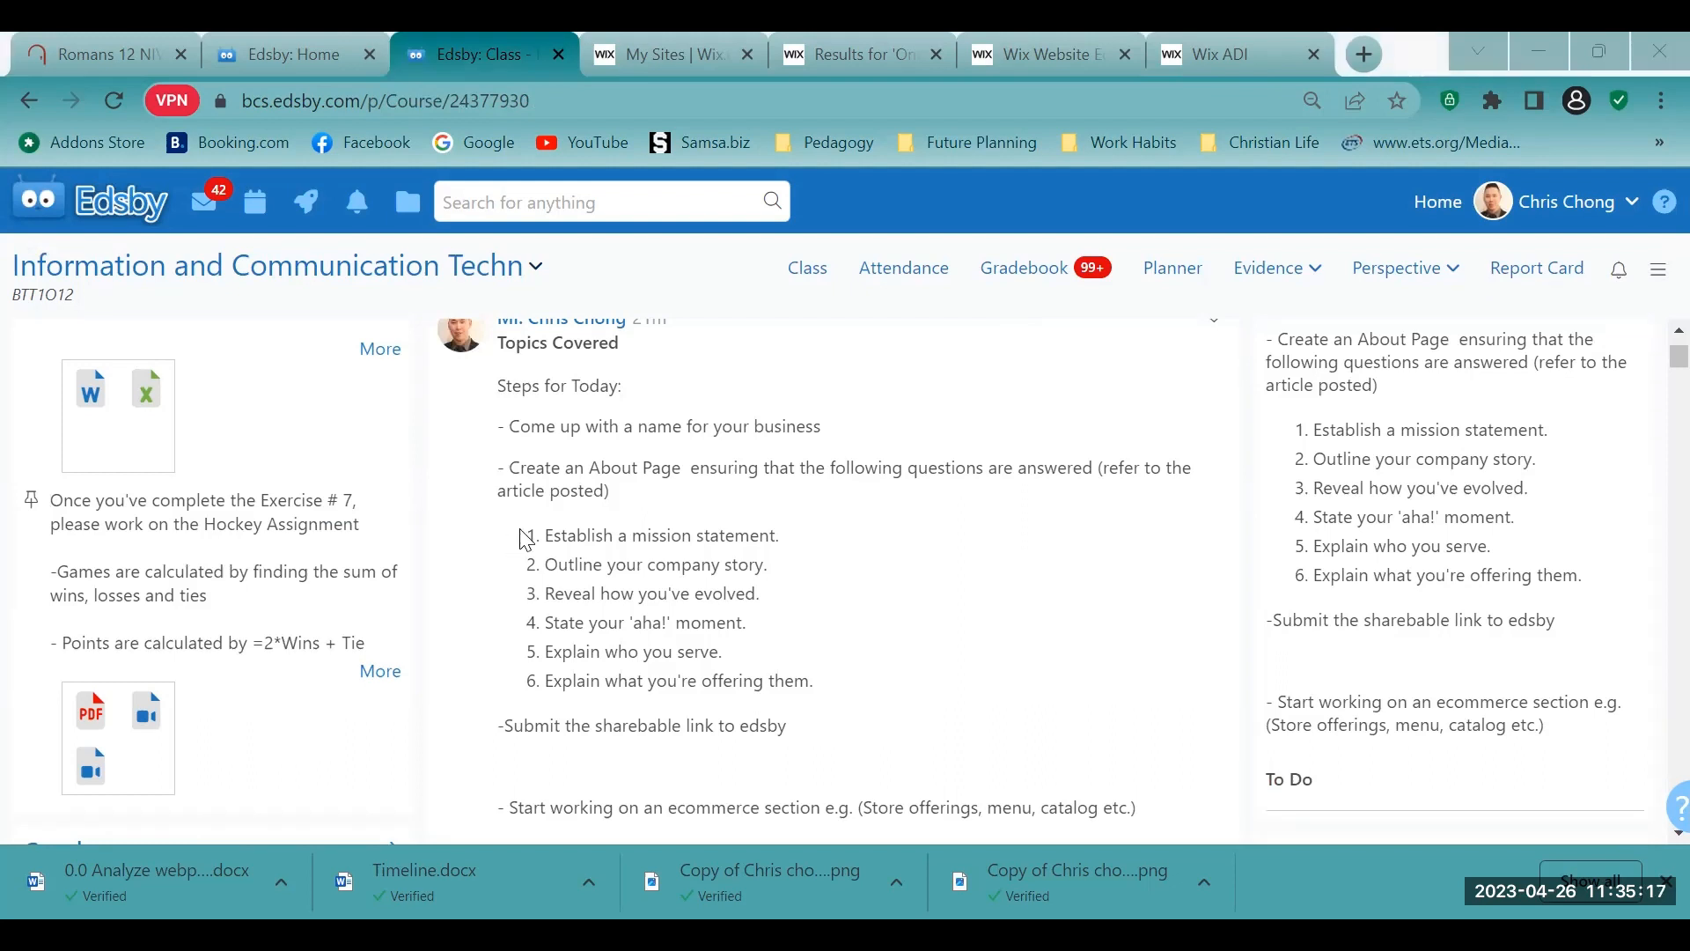
left_click_drag(525, 538, 478, 545)
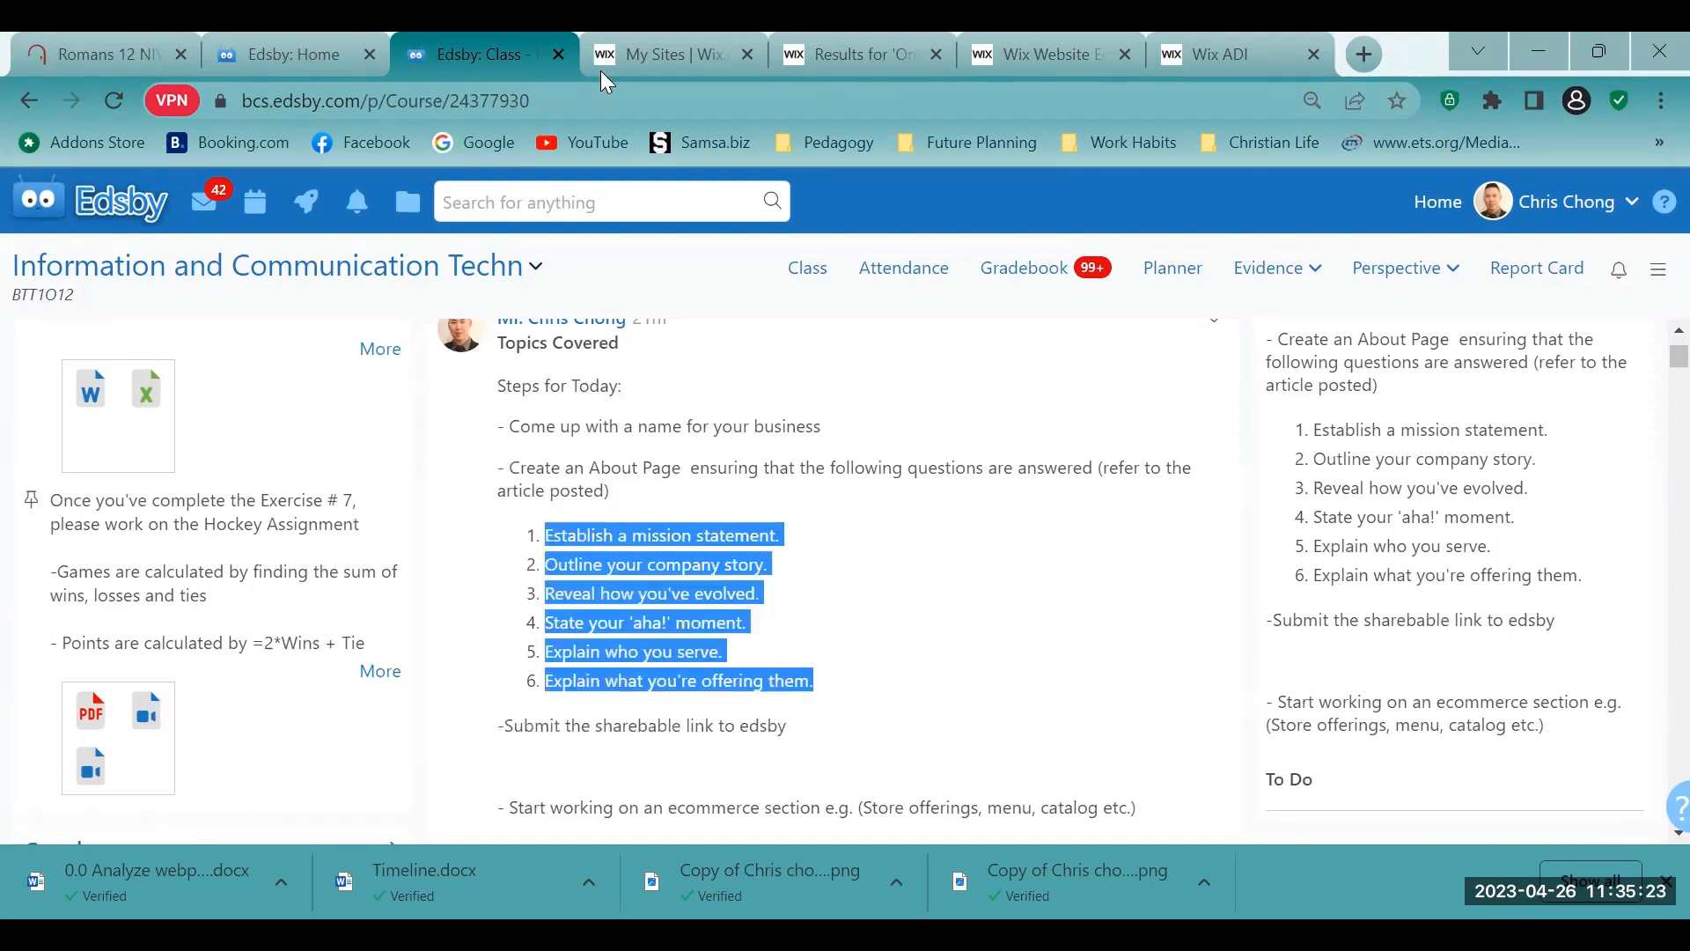
- Return to the Wix editor and replace the About page's introductory placeholder paragraph with the copied six-point list
left_click(625, 35)
left_click(813, 34)
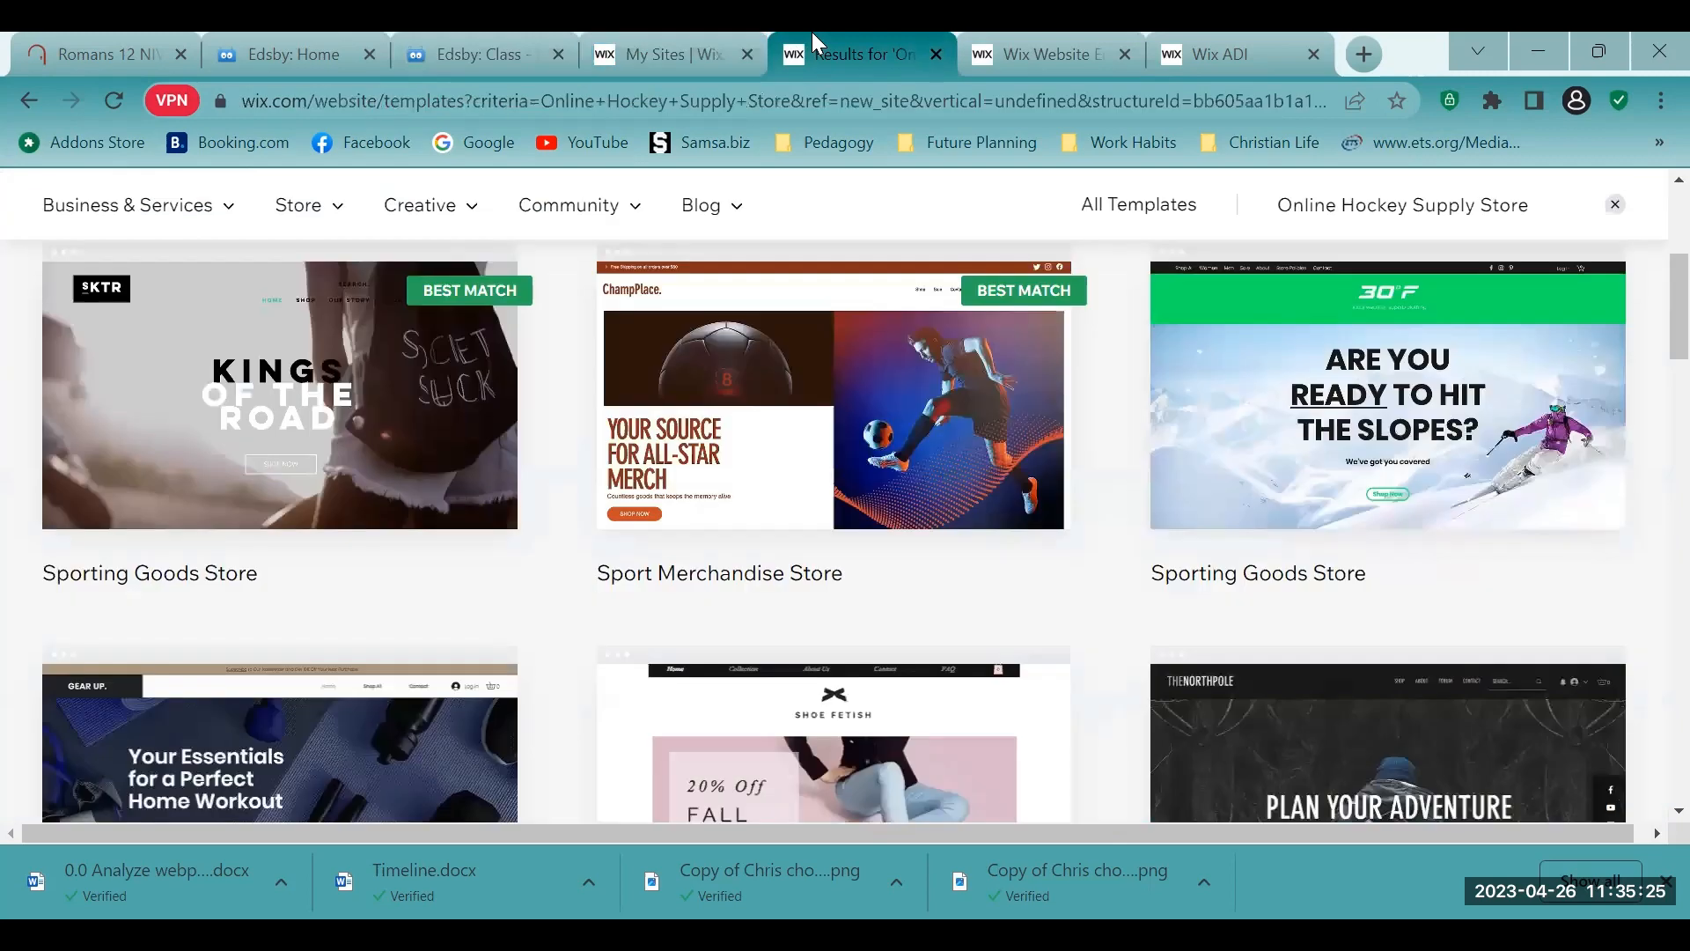
left_click(665, 34)
left_click(1032, 34)
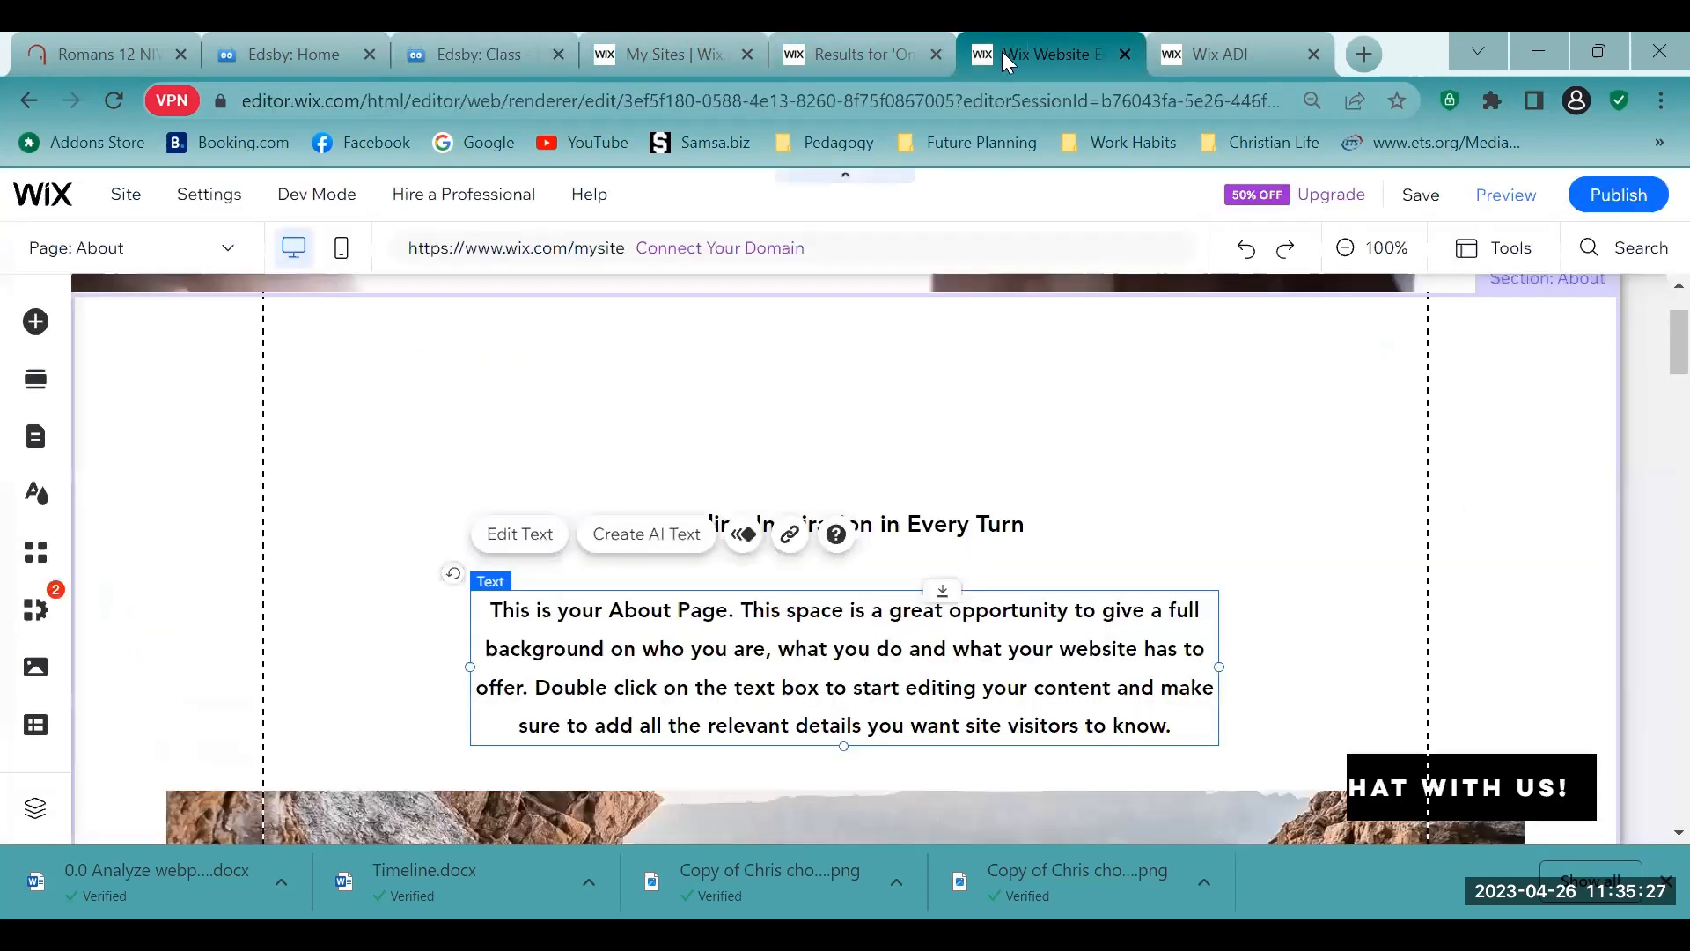
scroll(968, 563, "down", 2)
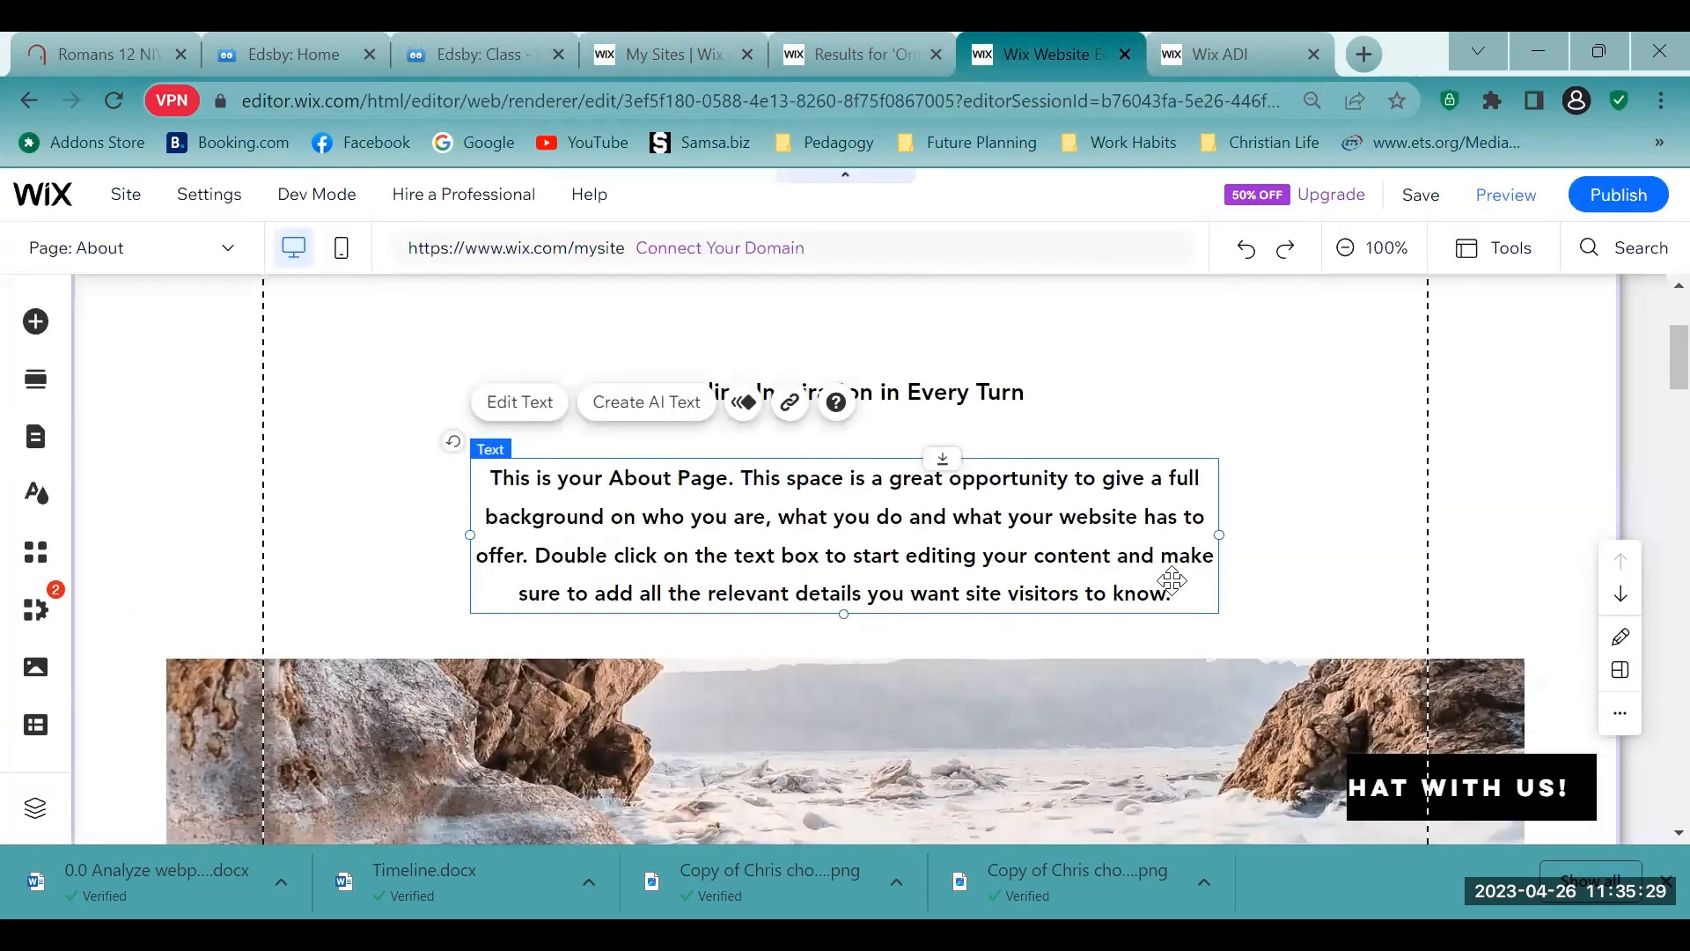
double_click(1062, 534)
left_click(1062, 534)
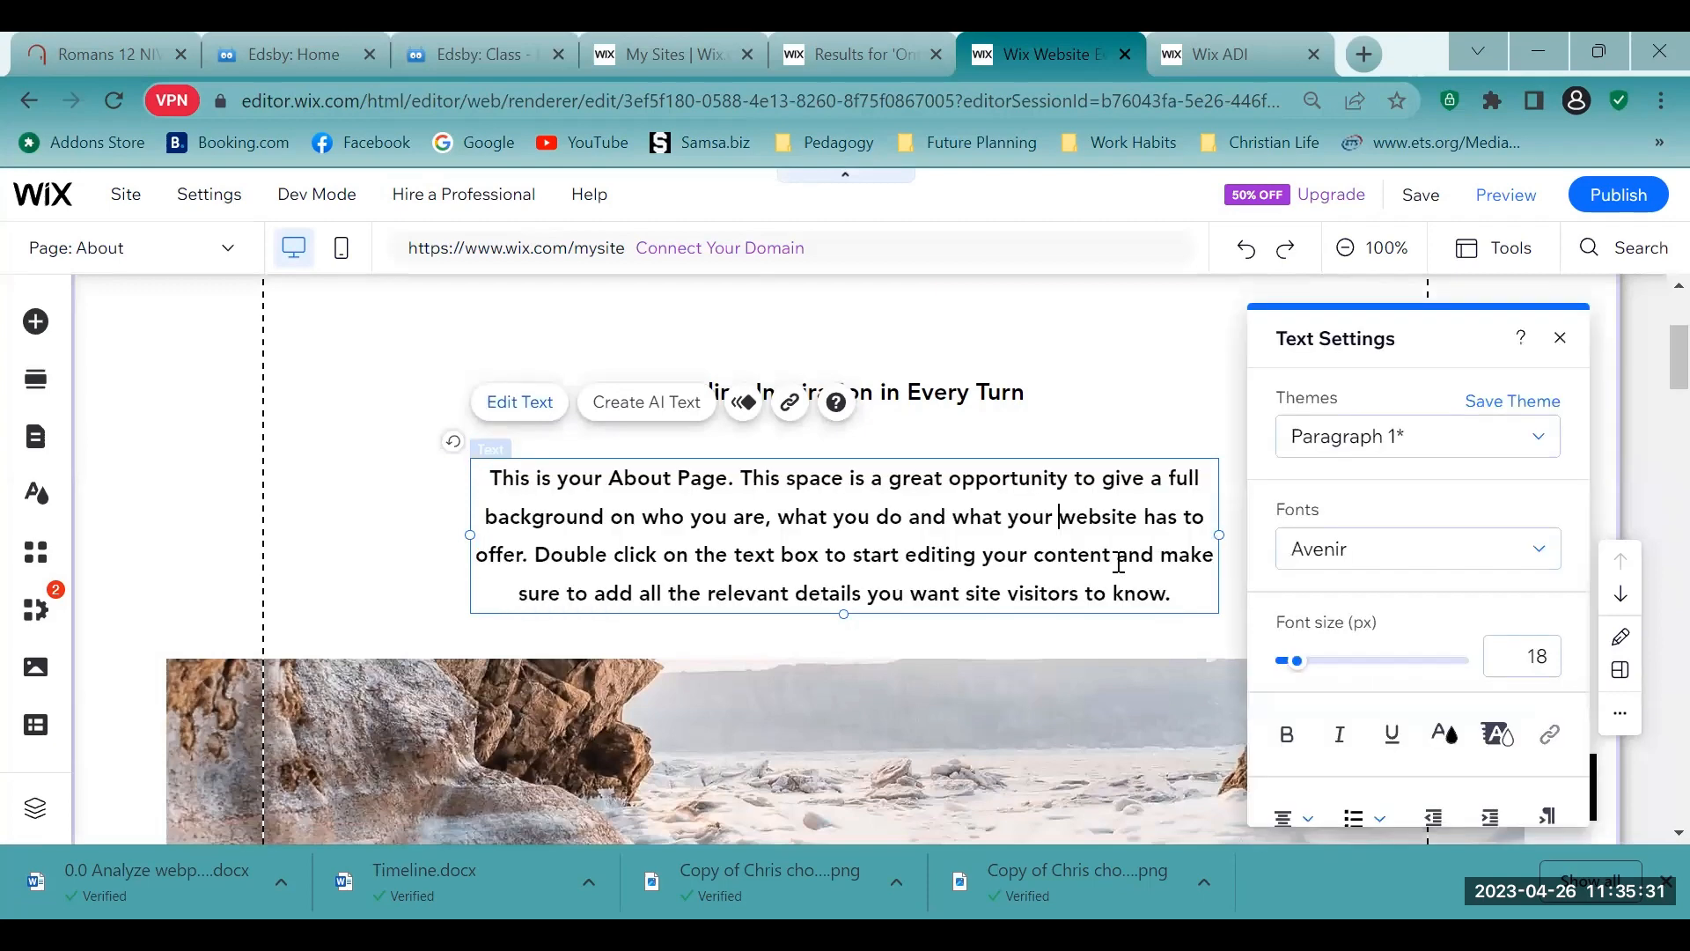
double_click(1139, 567)
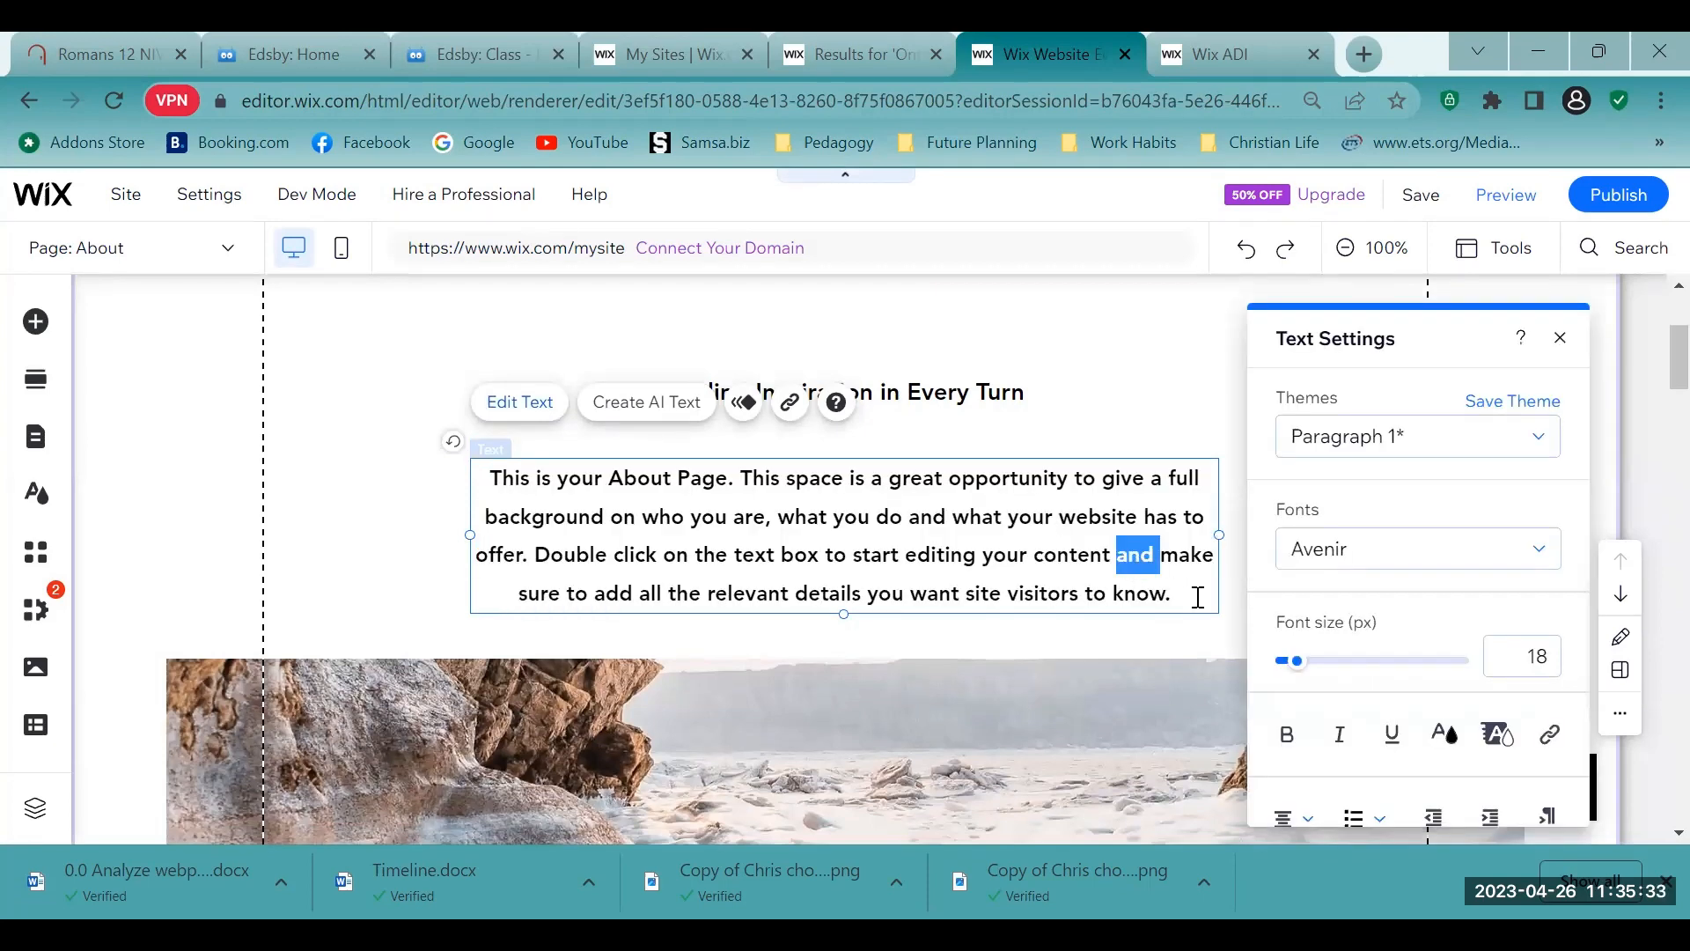
key("ctrl+a")
key("BackSpace")
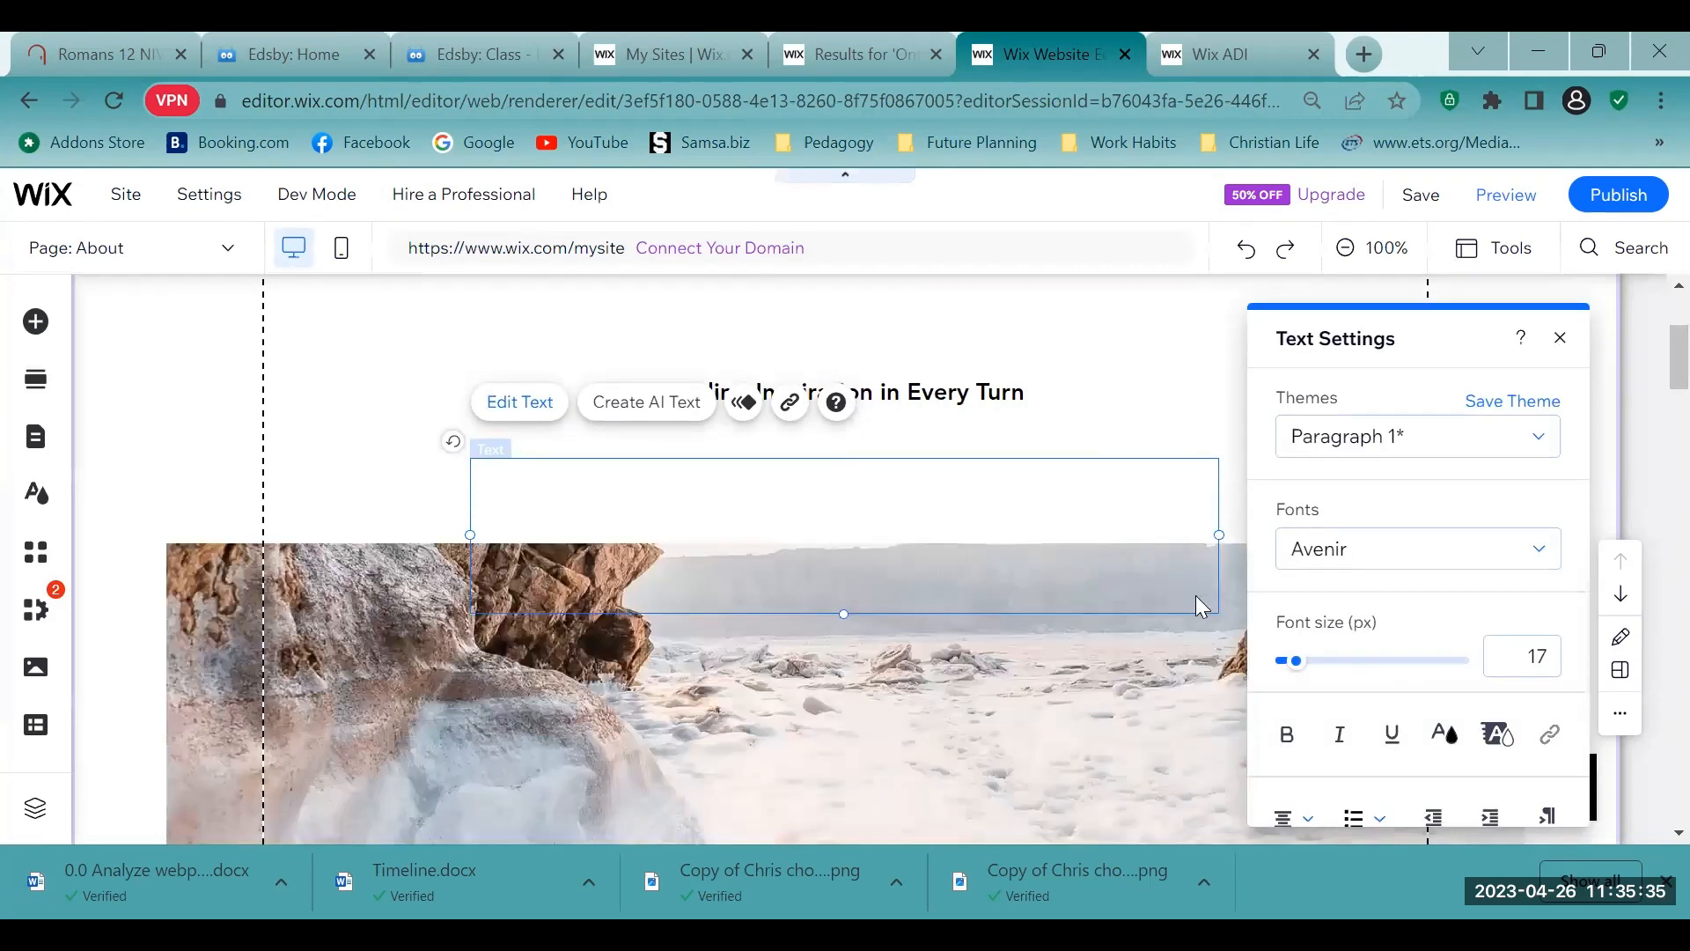
type("1. Establish a mission statement. 2. Outline your company story. 3. Reveal how you've evolved. 4. State your 'aha!' moment. 5. Explain who you serve. 6. Explain what you're offering them.")
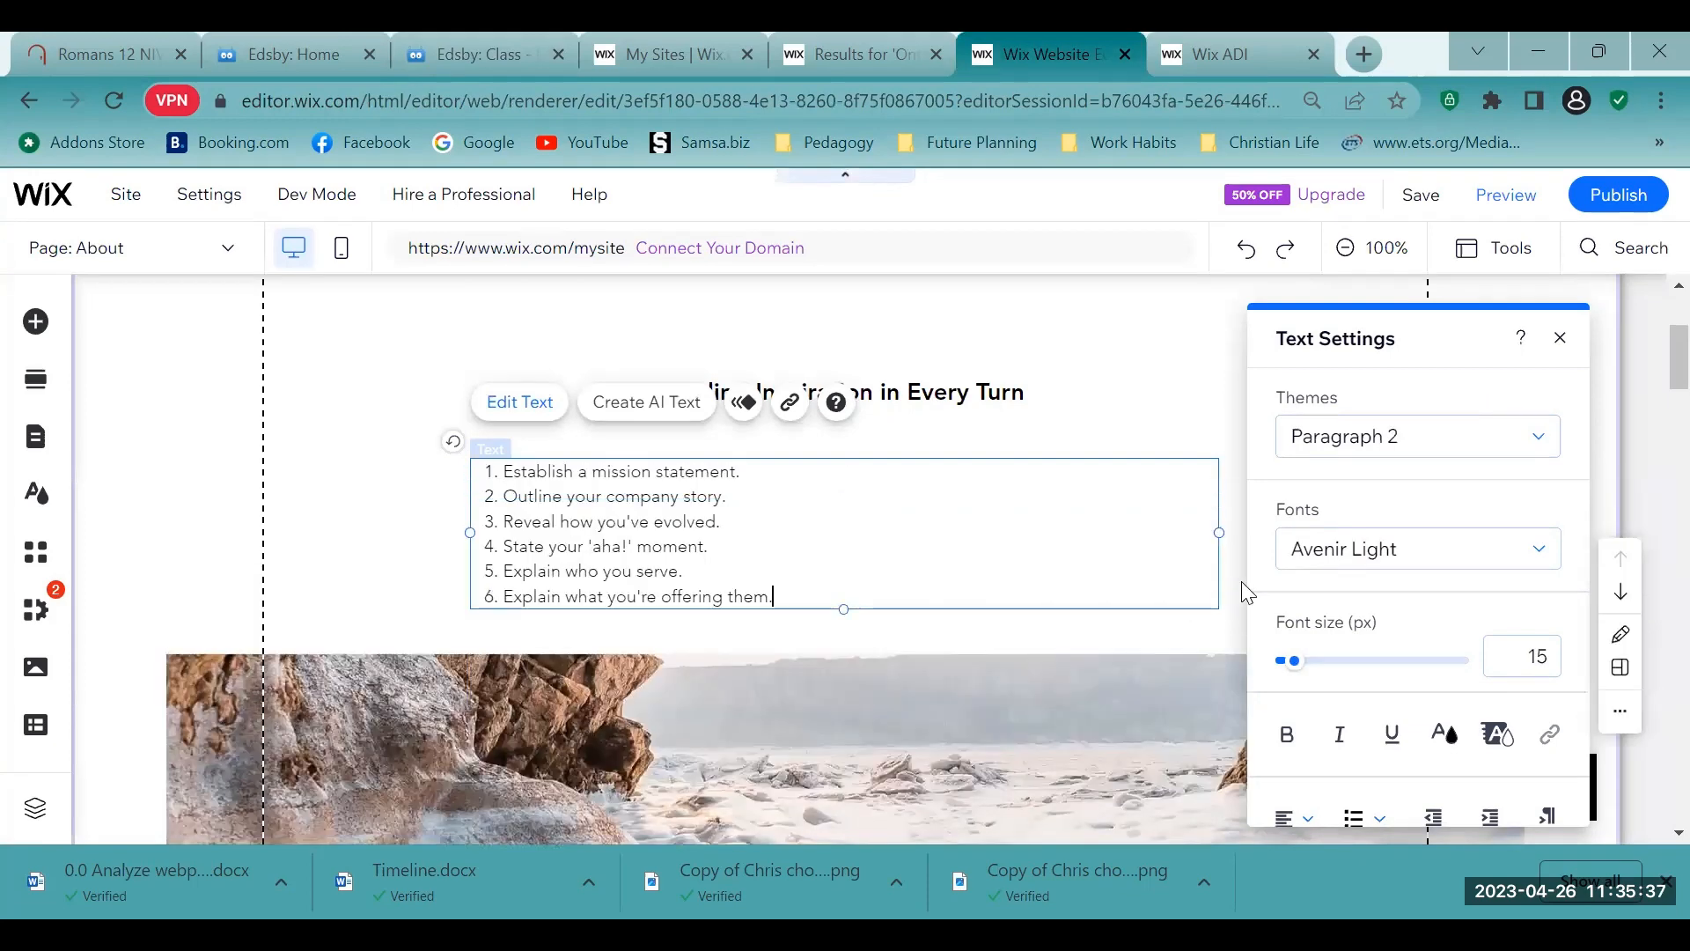
- Insert blank lines below "Establish a mission statement." in the About page list to leave room for an answer
scroll(1035, 592, "up", 2)
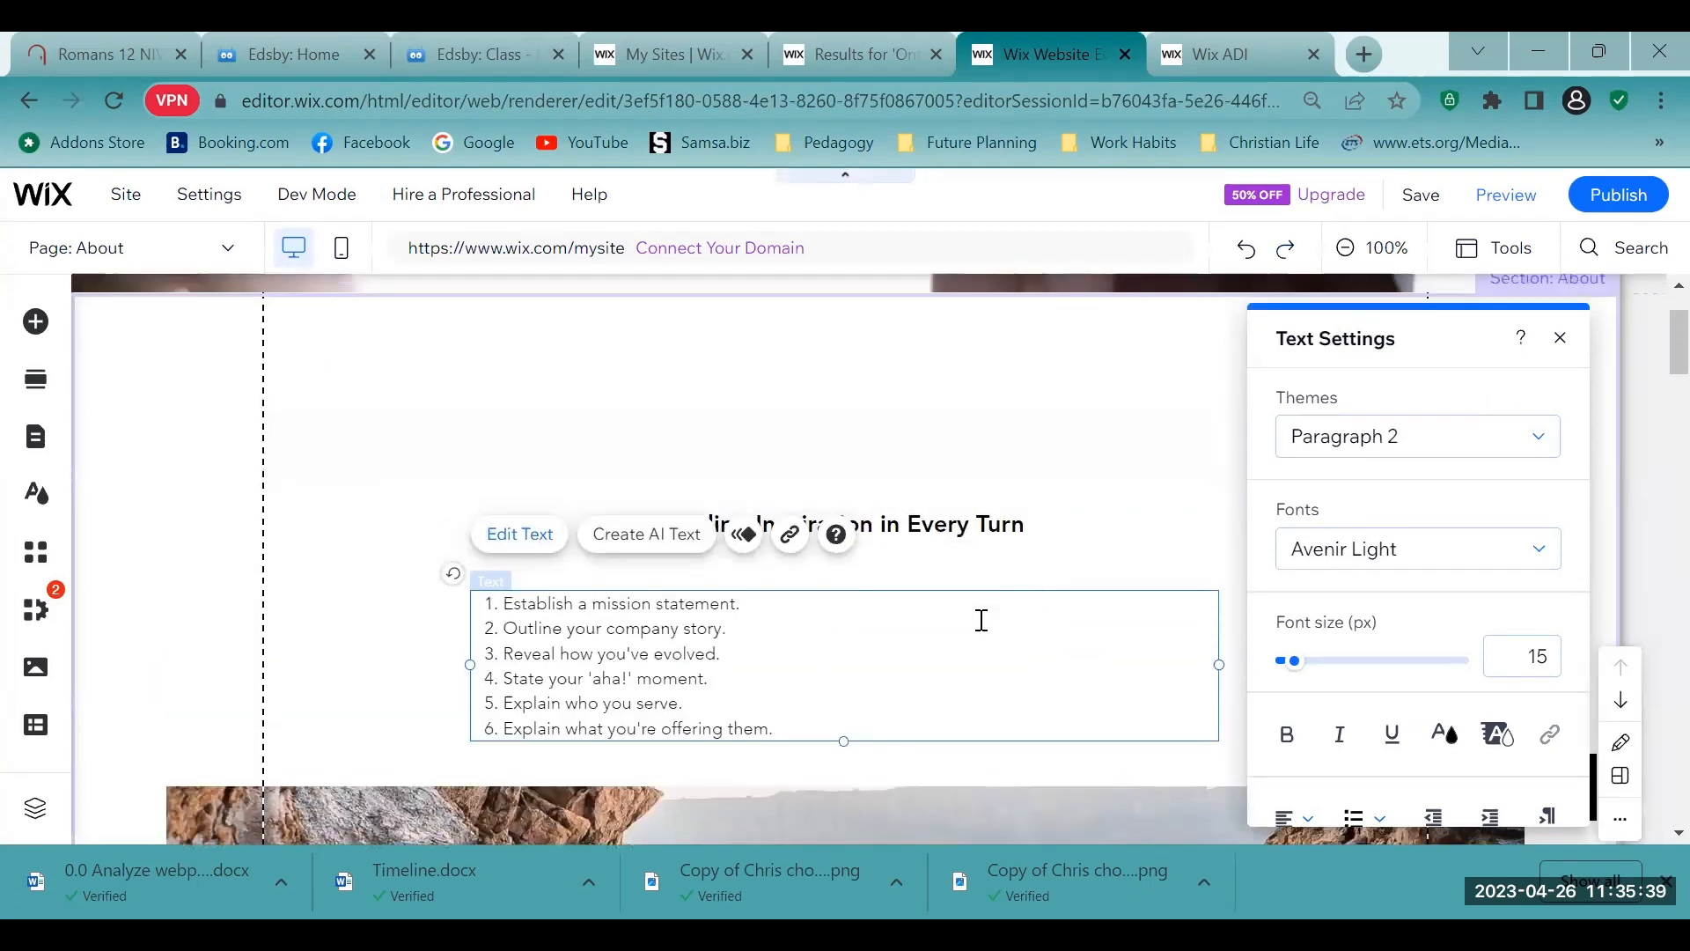
left_click(791, 603)
key("Return")
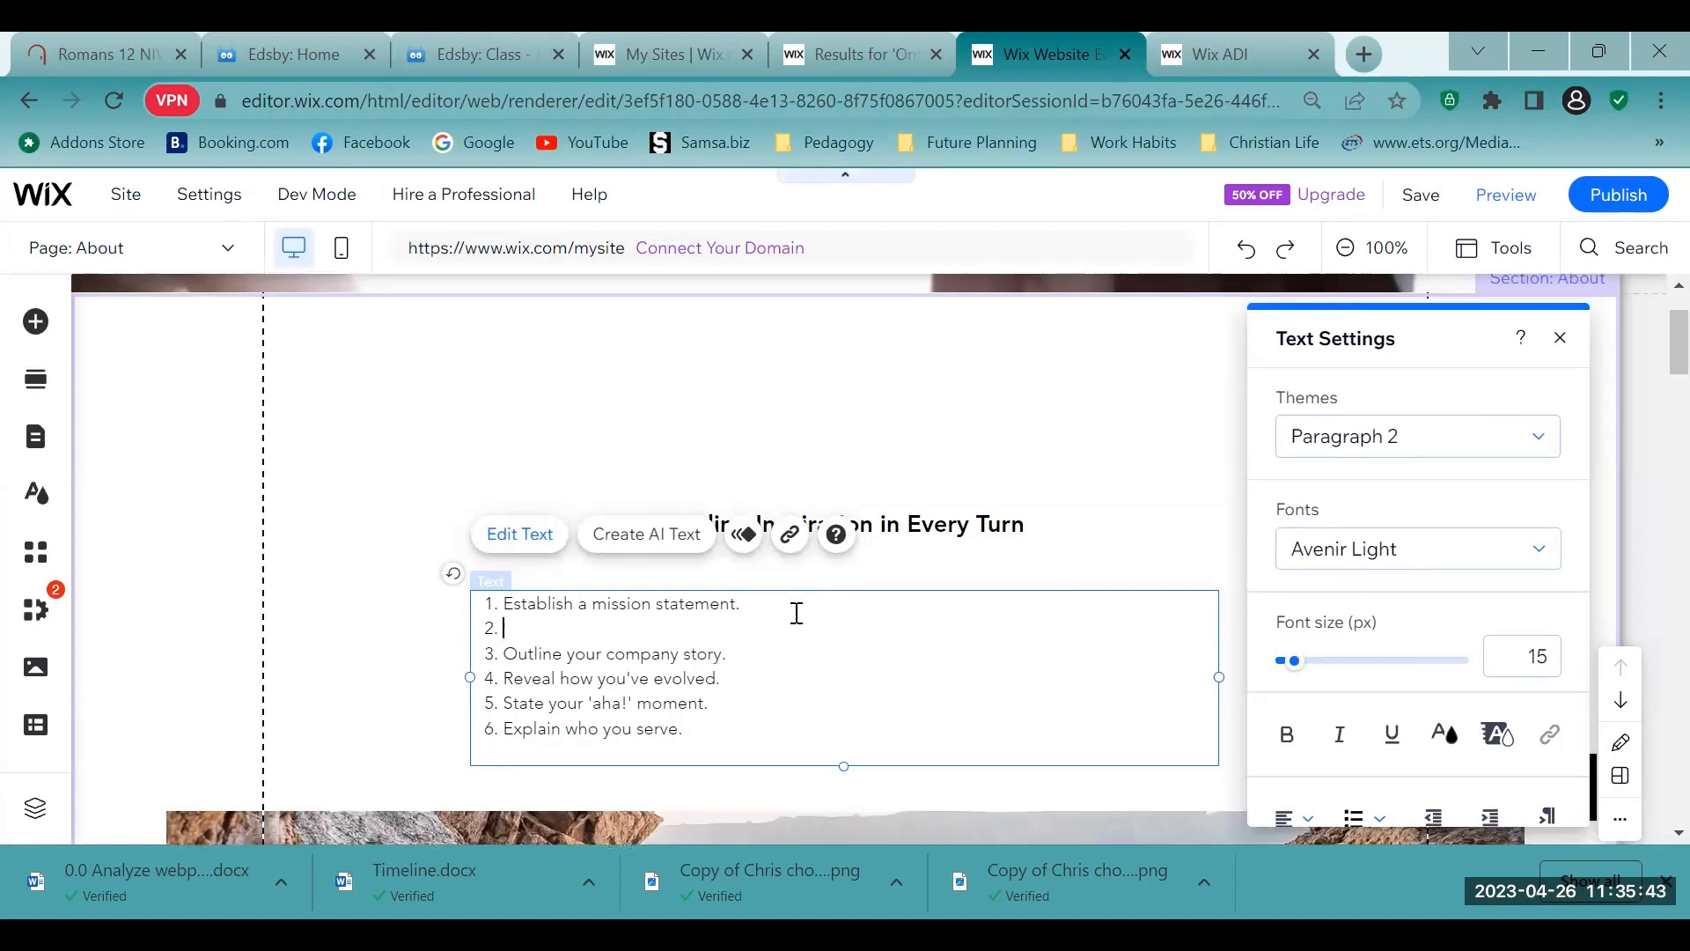
key("Return")
key("Return")
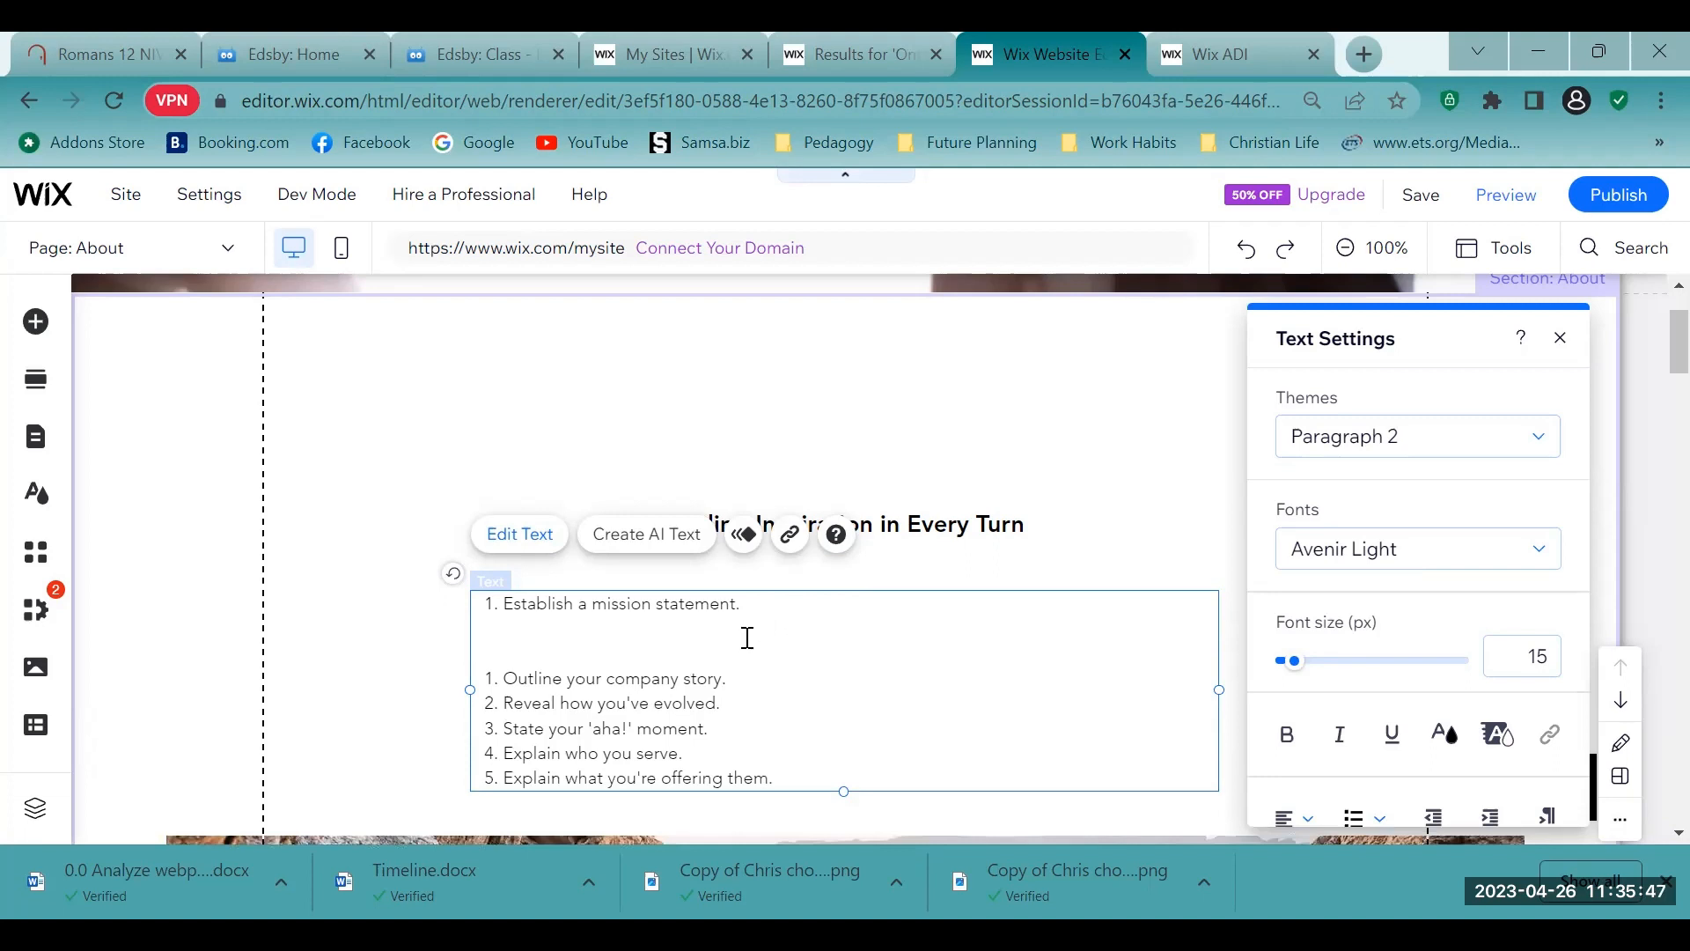
- Add answer space below "Outline your company story." and "Reveal how you've evolved." in the About page list
left_click(720, 684)
key("Return")
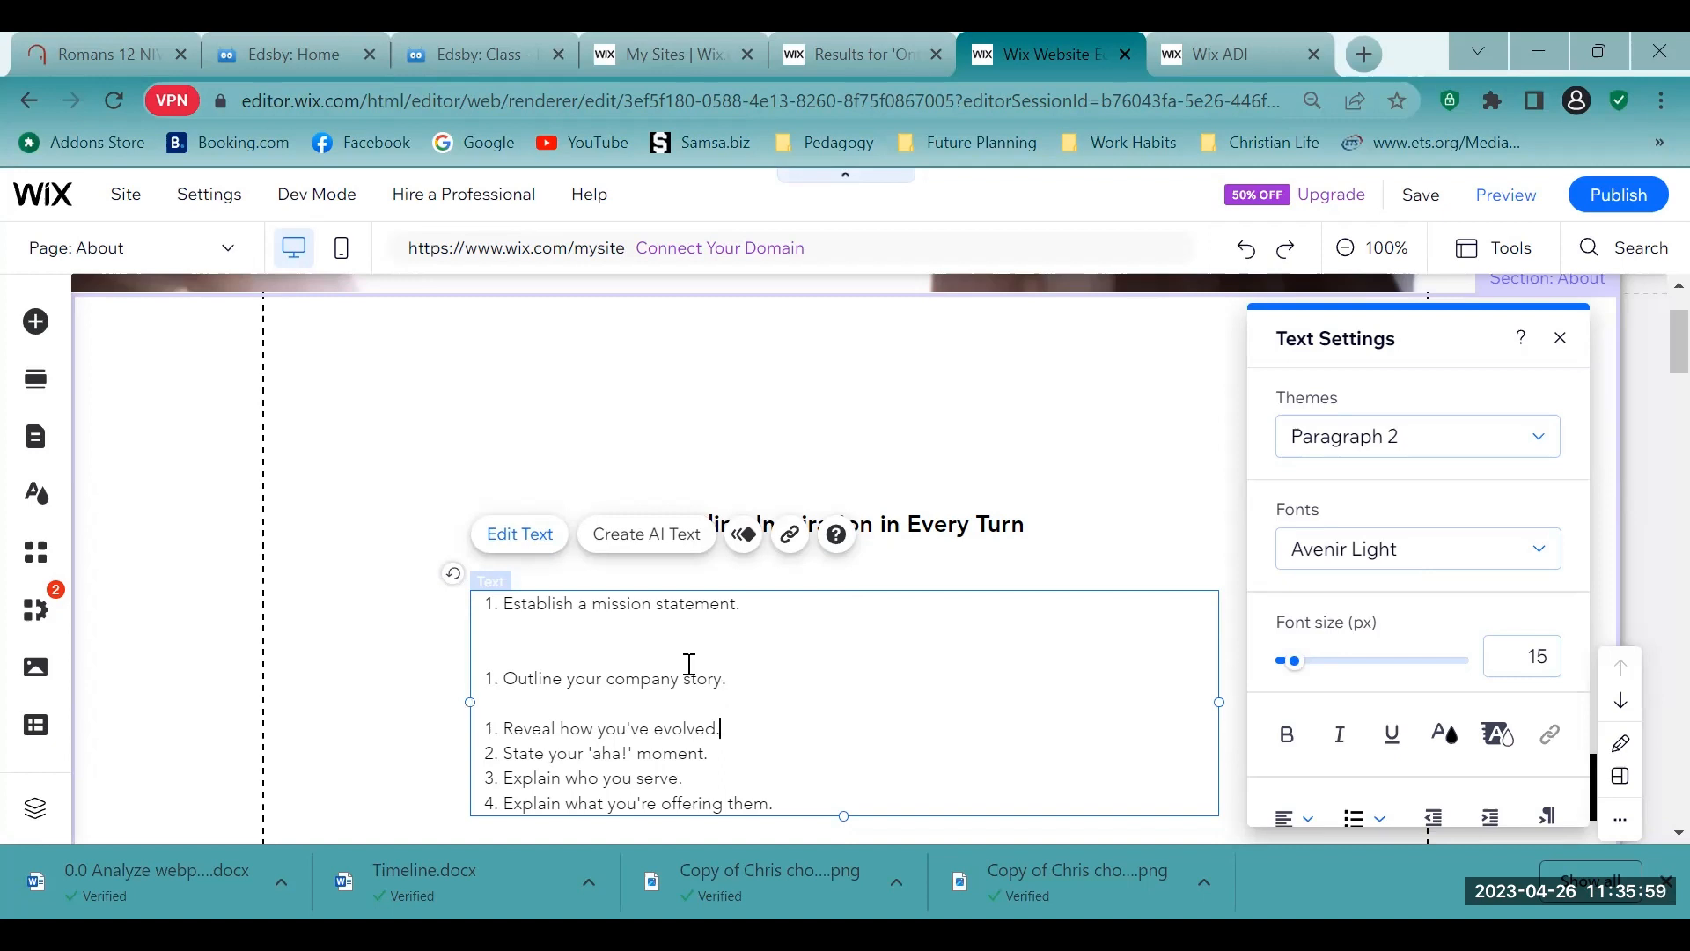
key("Return")
key("BackSpace")
key("Return")
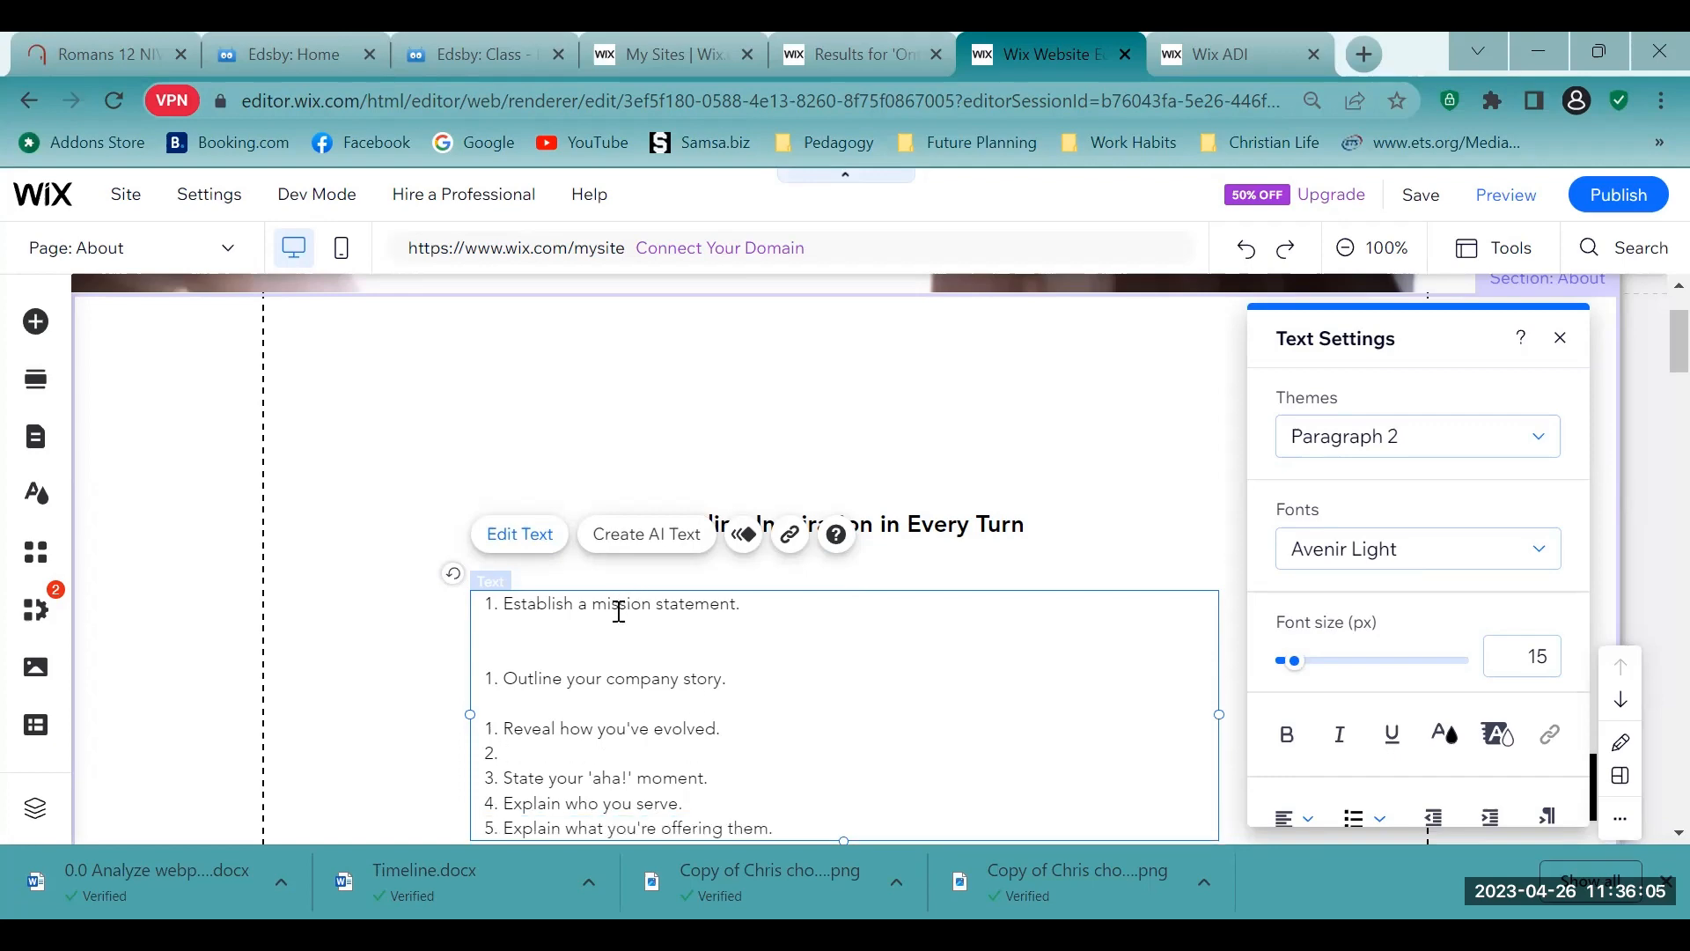
scroll(696, 677, "down", 3)
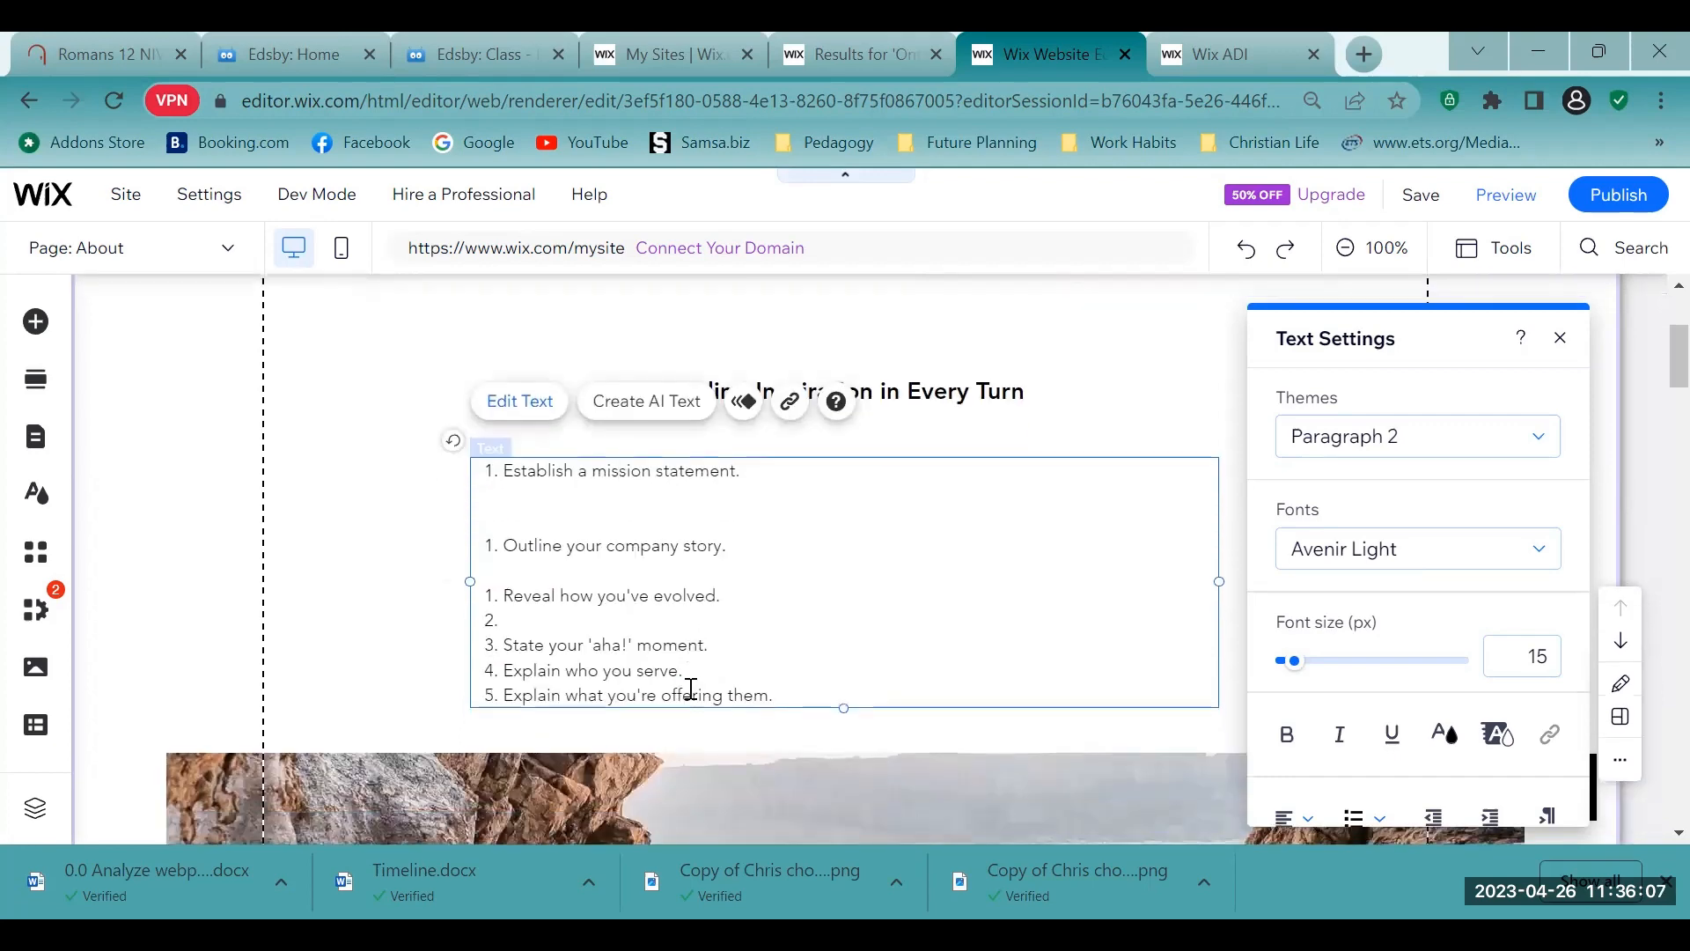
left_click(584, 494)
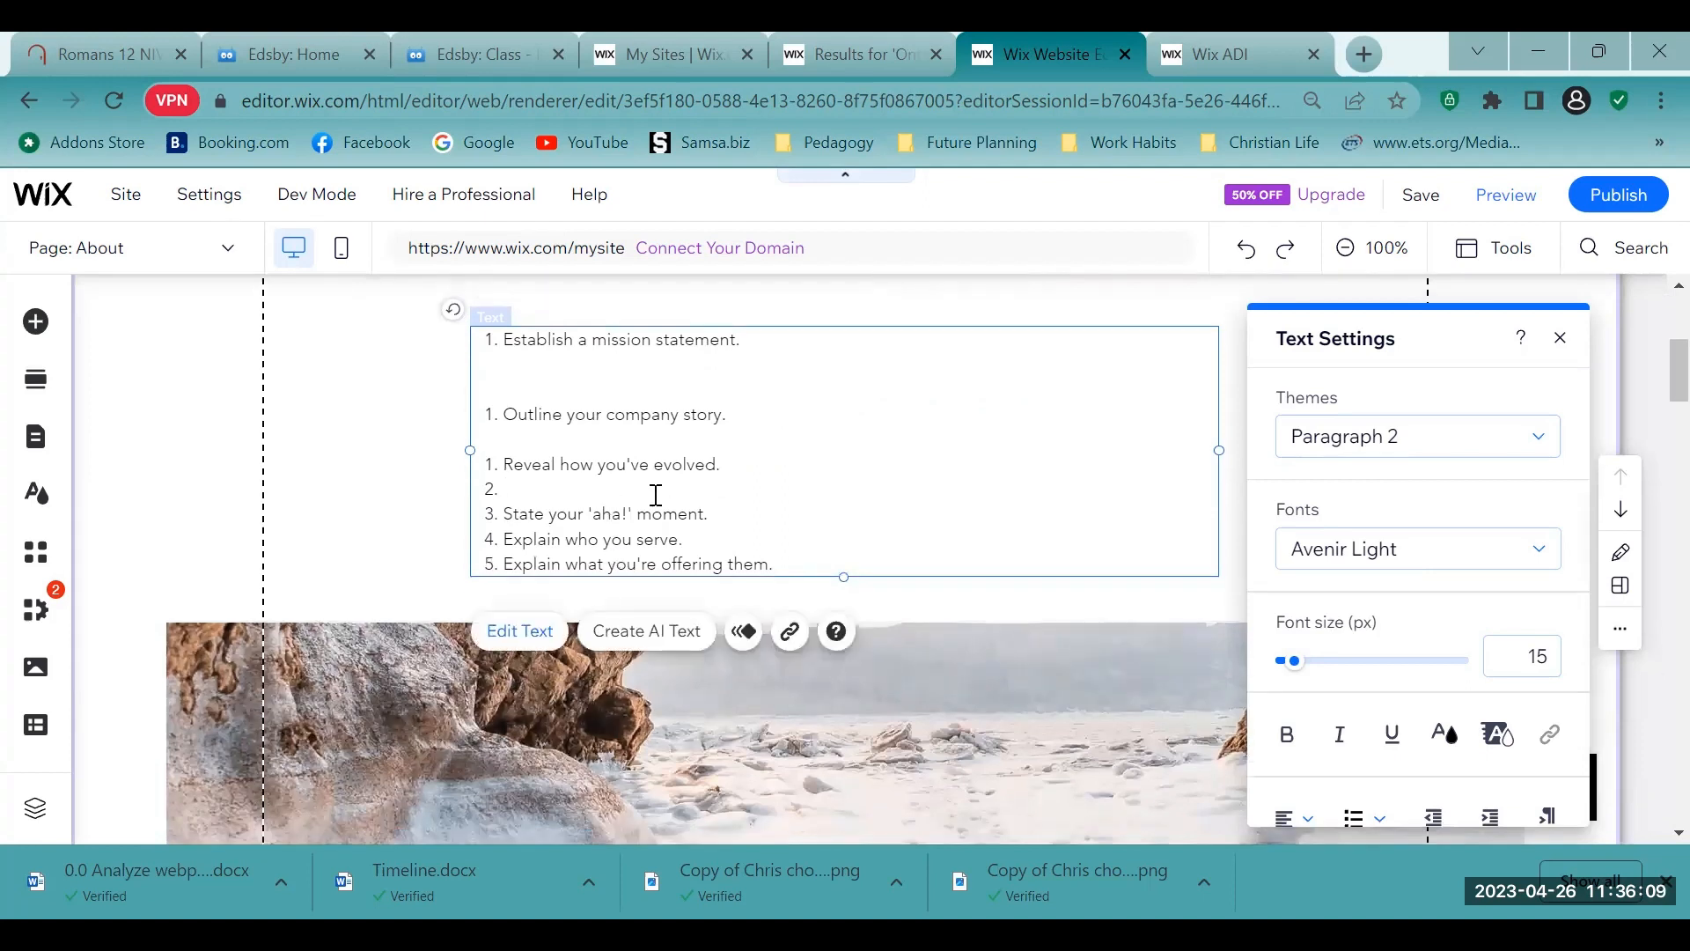
key("BackSpace")
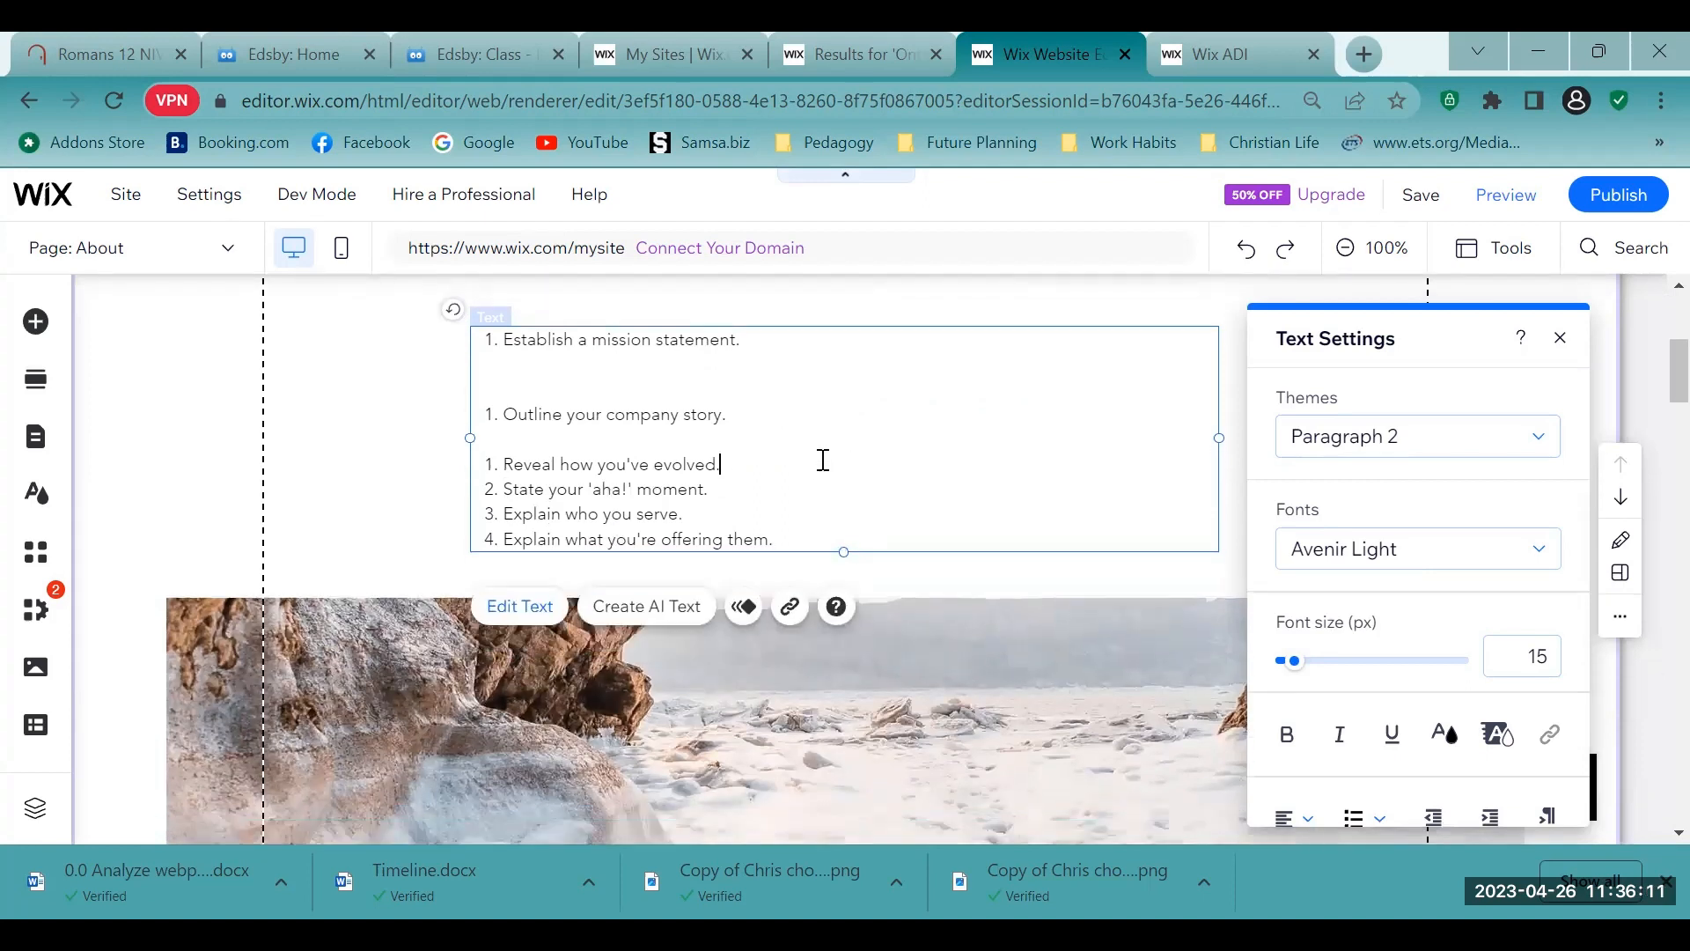
key("Return")
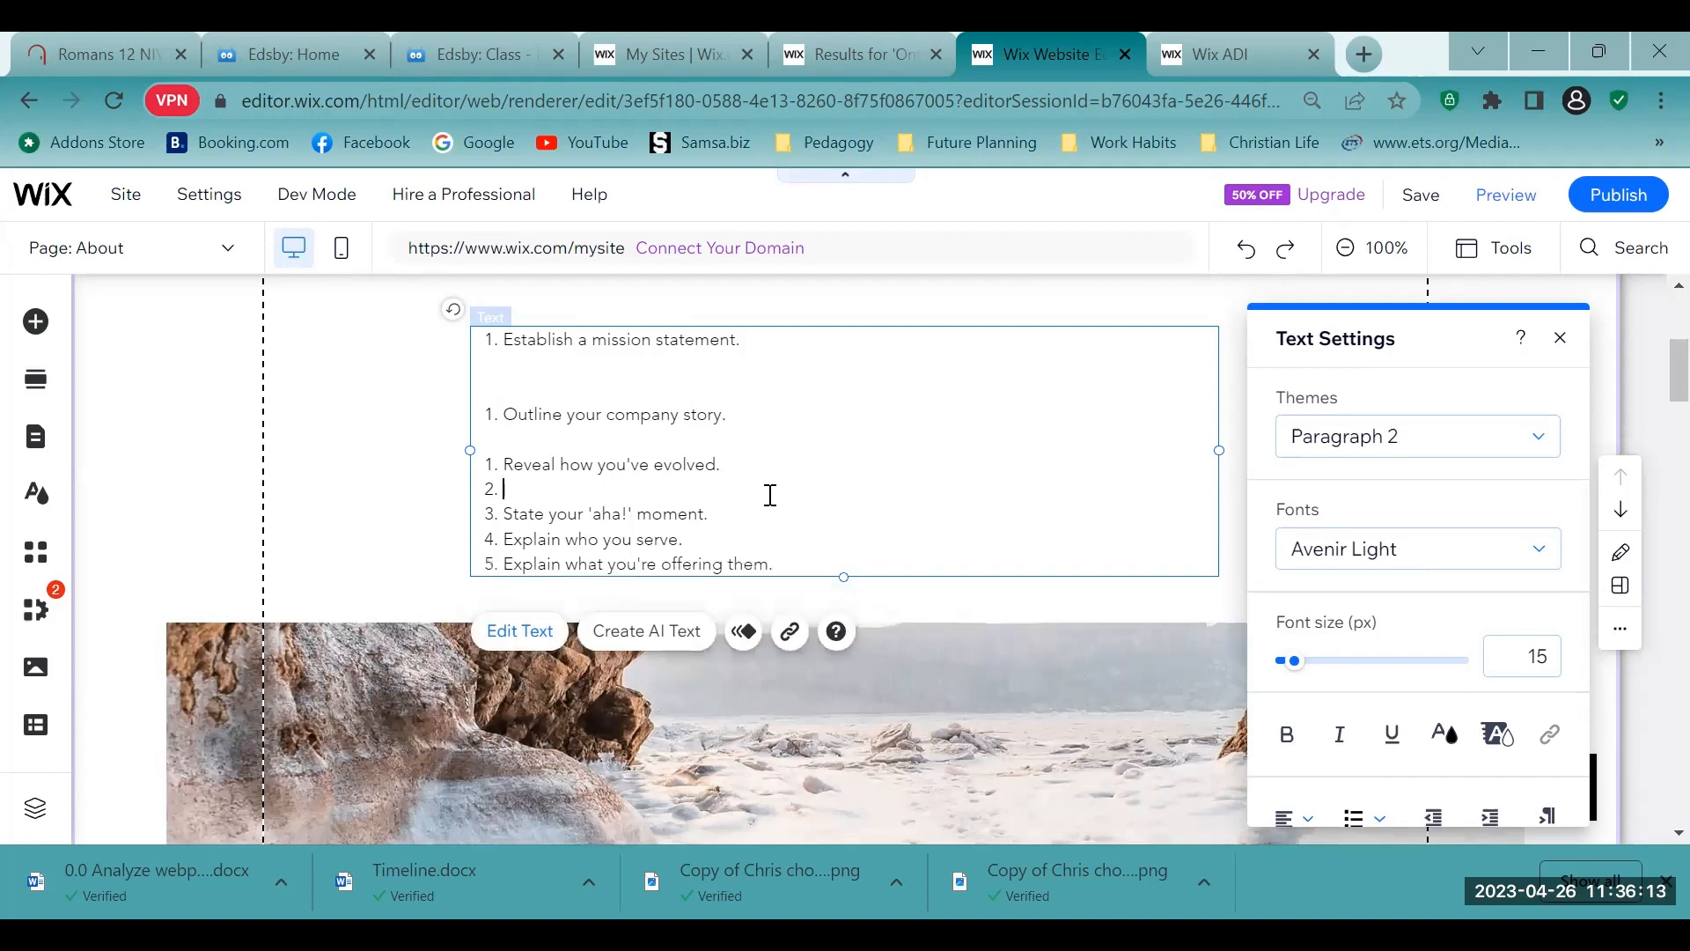
- Add an empty line below each of the last three points: the 'aha!' moment, who you serve, and what you're offering
left_click(758, 511)
key("Return")
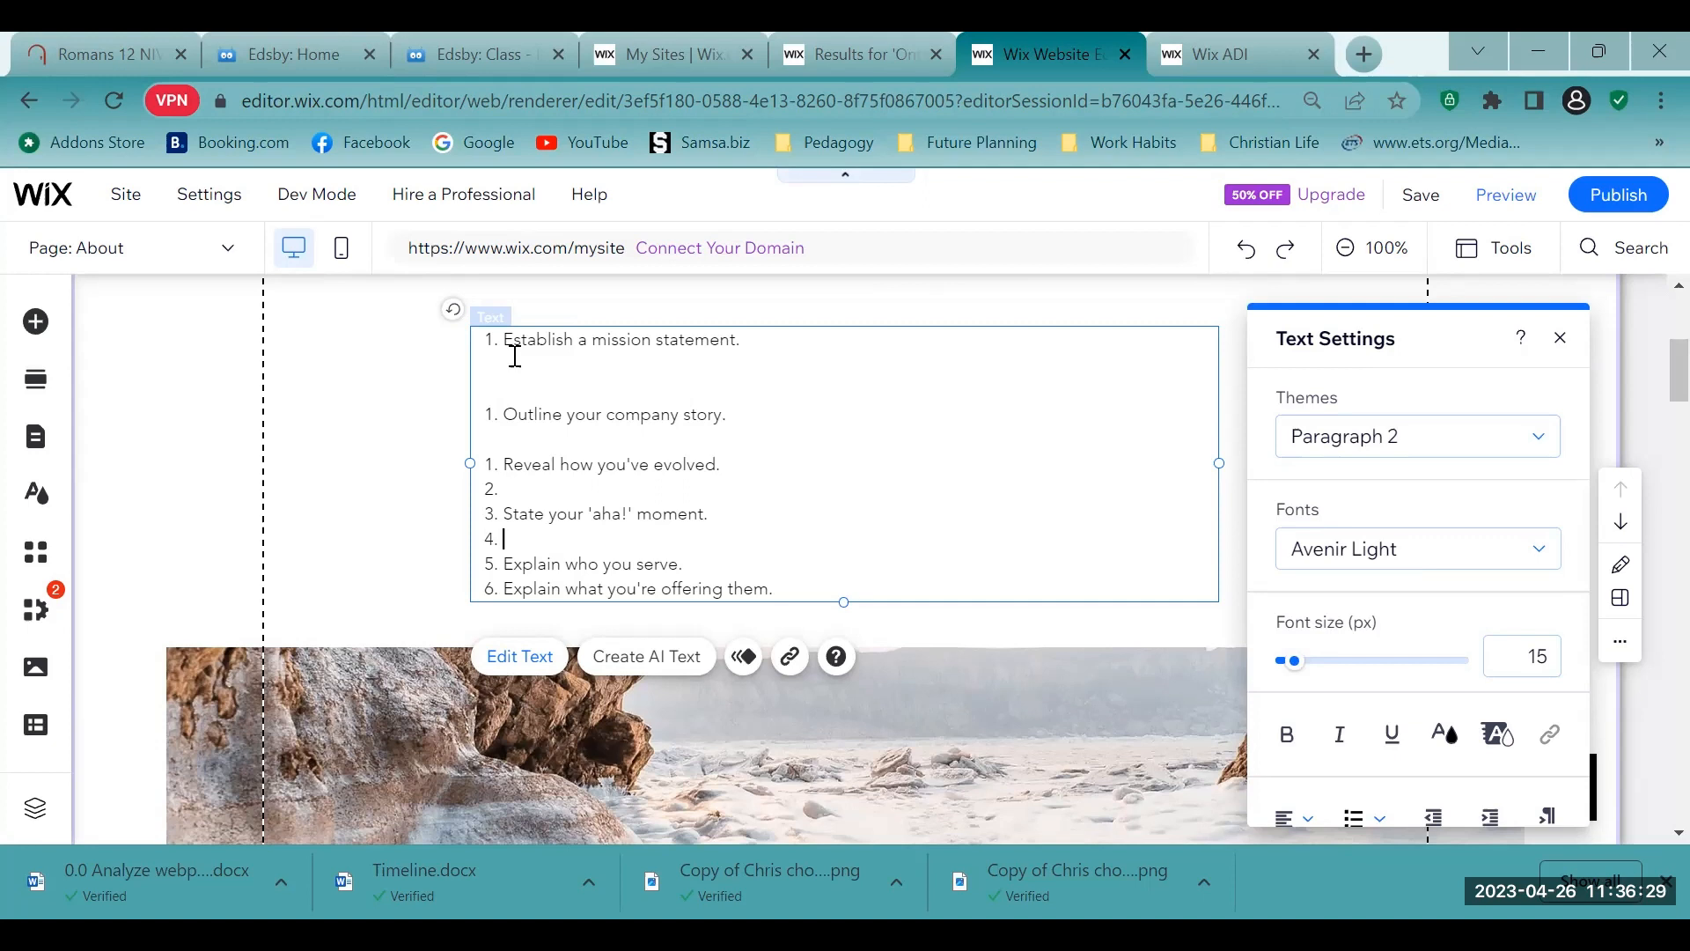
left_click(695, 563)
key("Return")
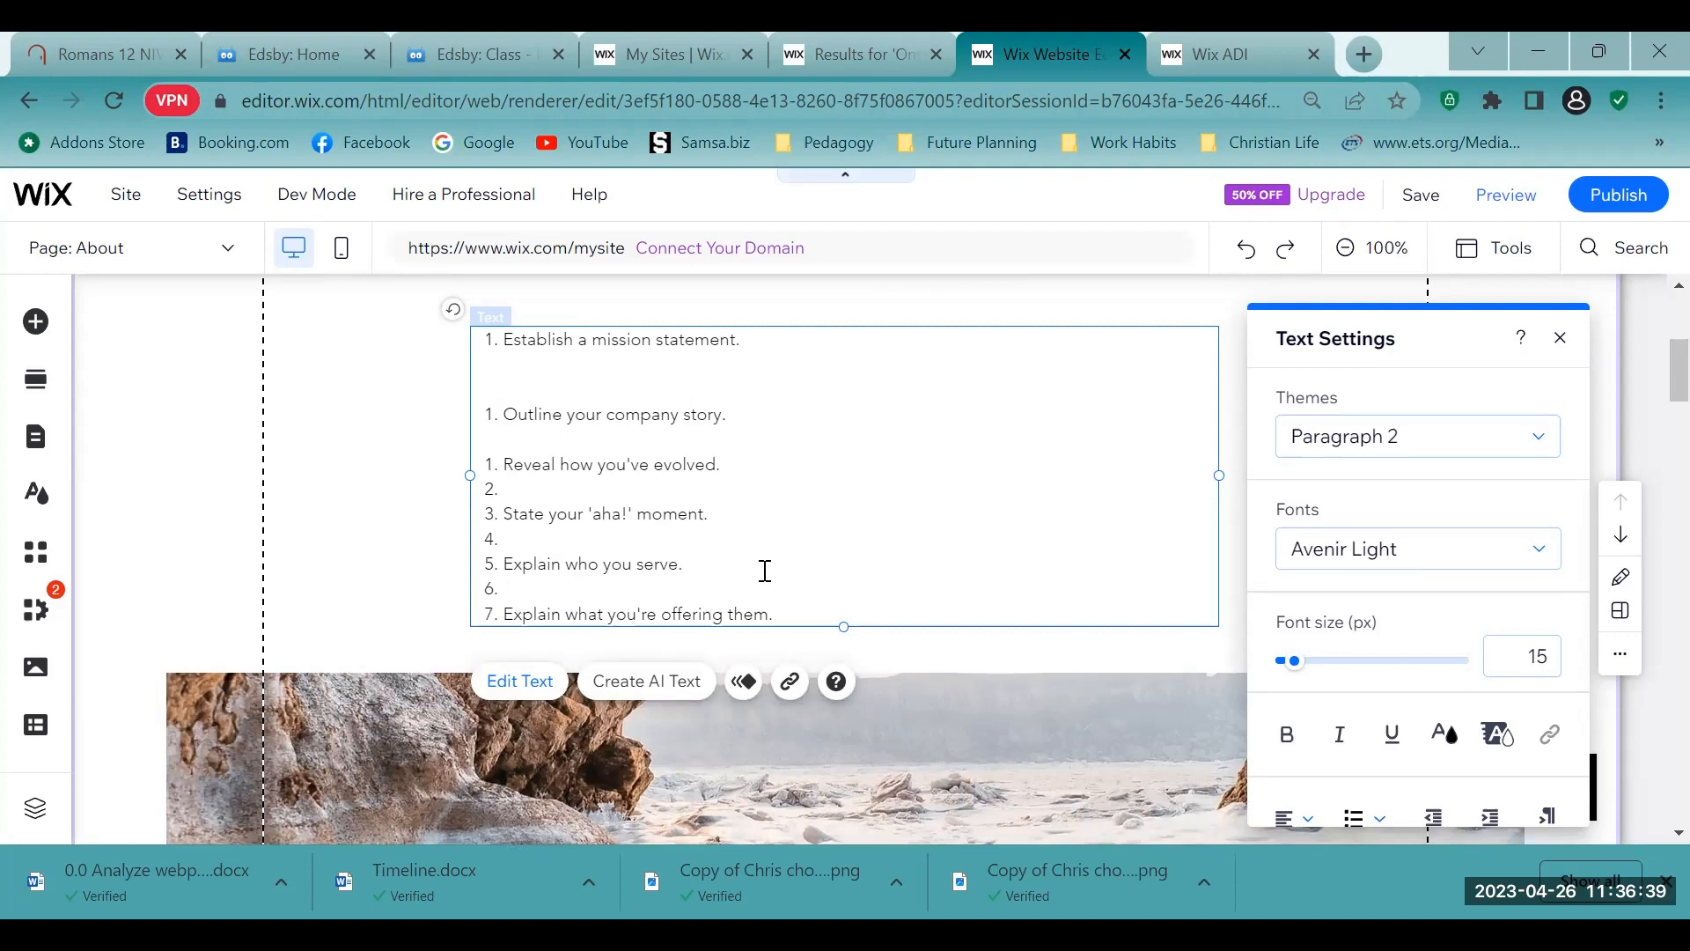
scroll(763, 571, "down", 2)
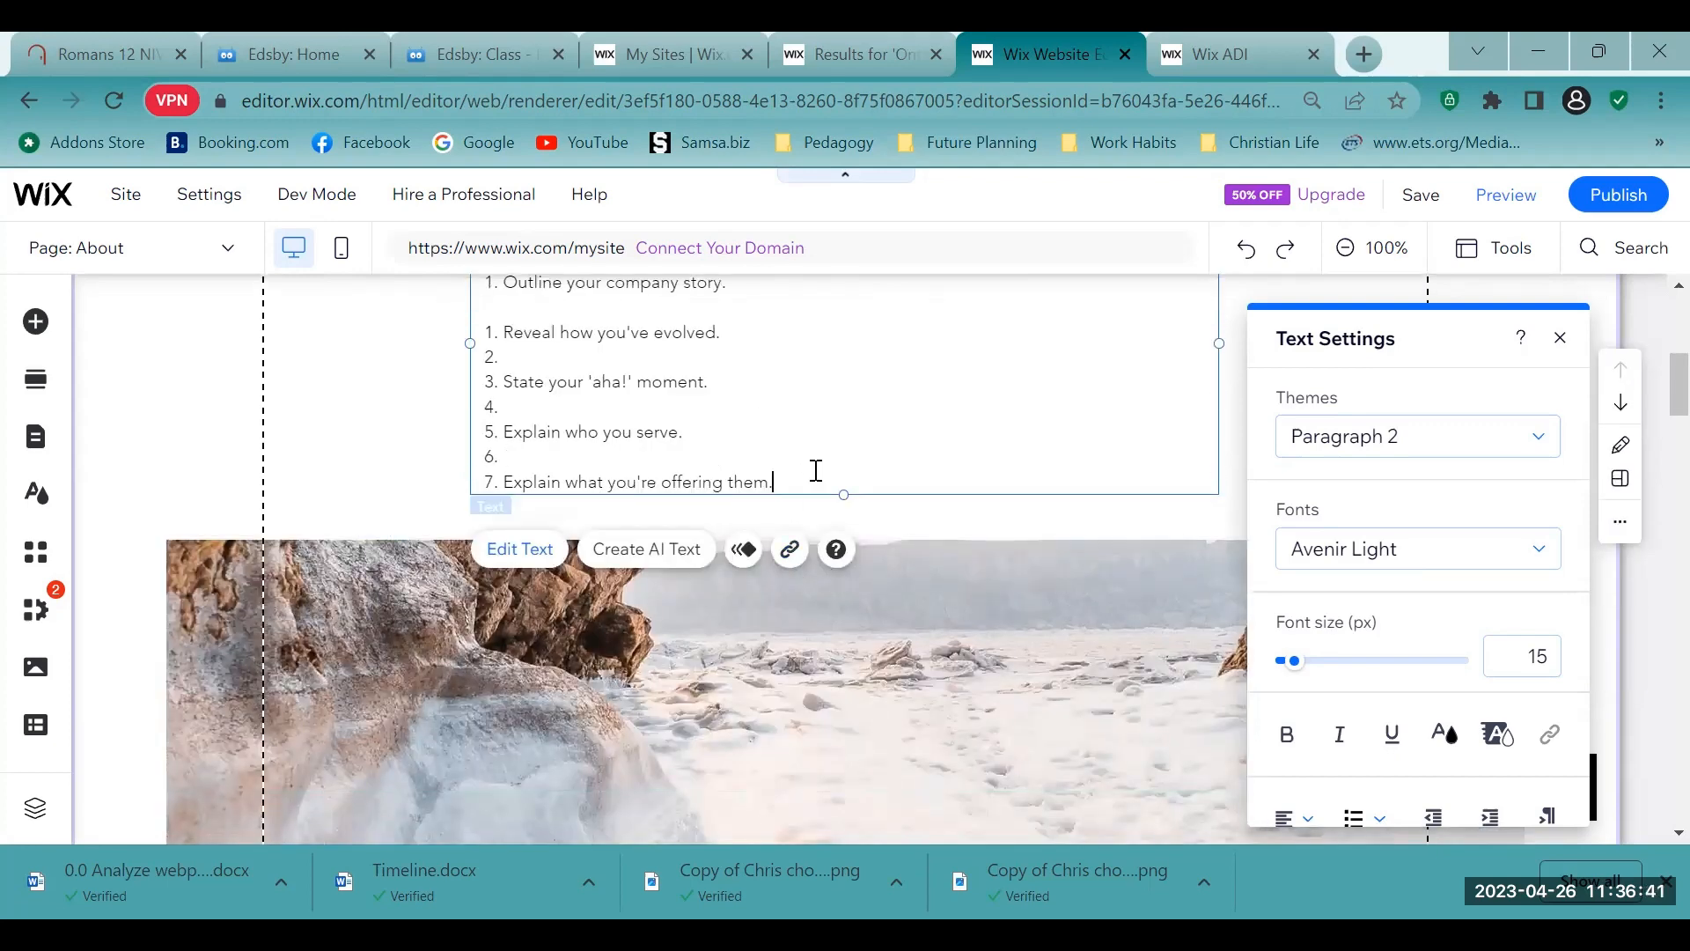
key("Return")
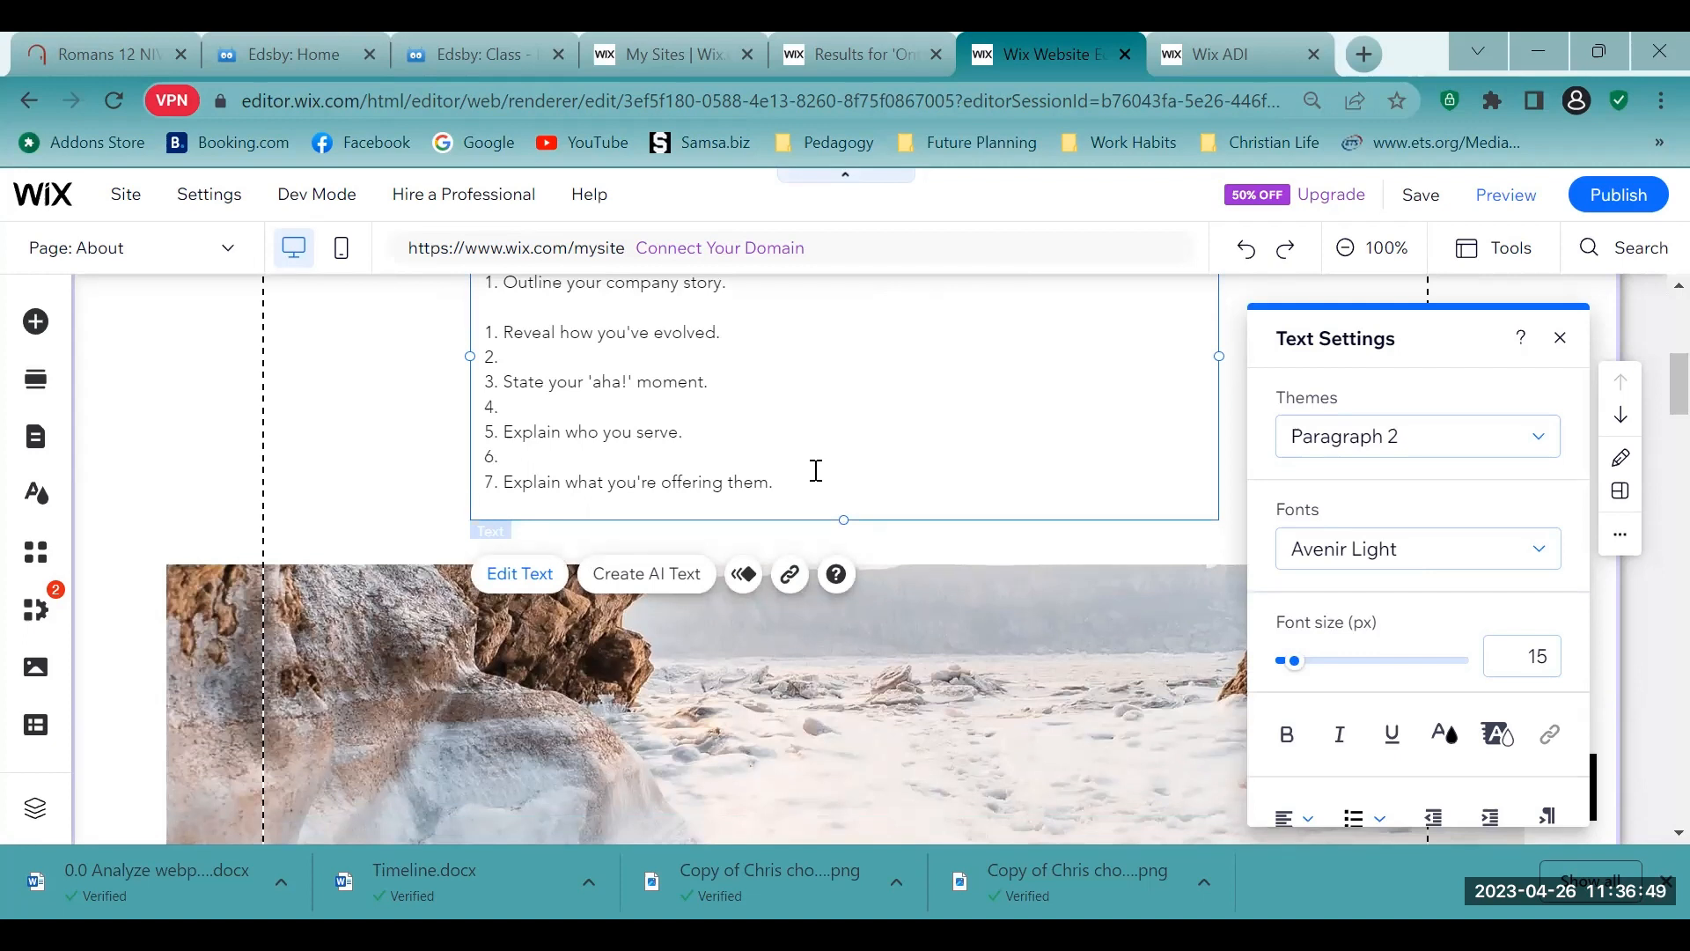
scroll(736, 479, "up", 5)
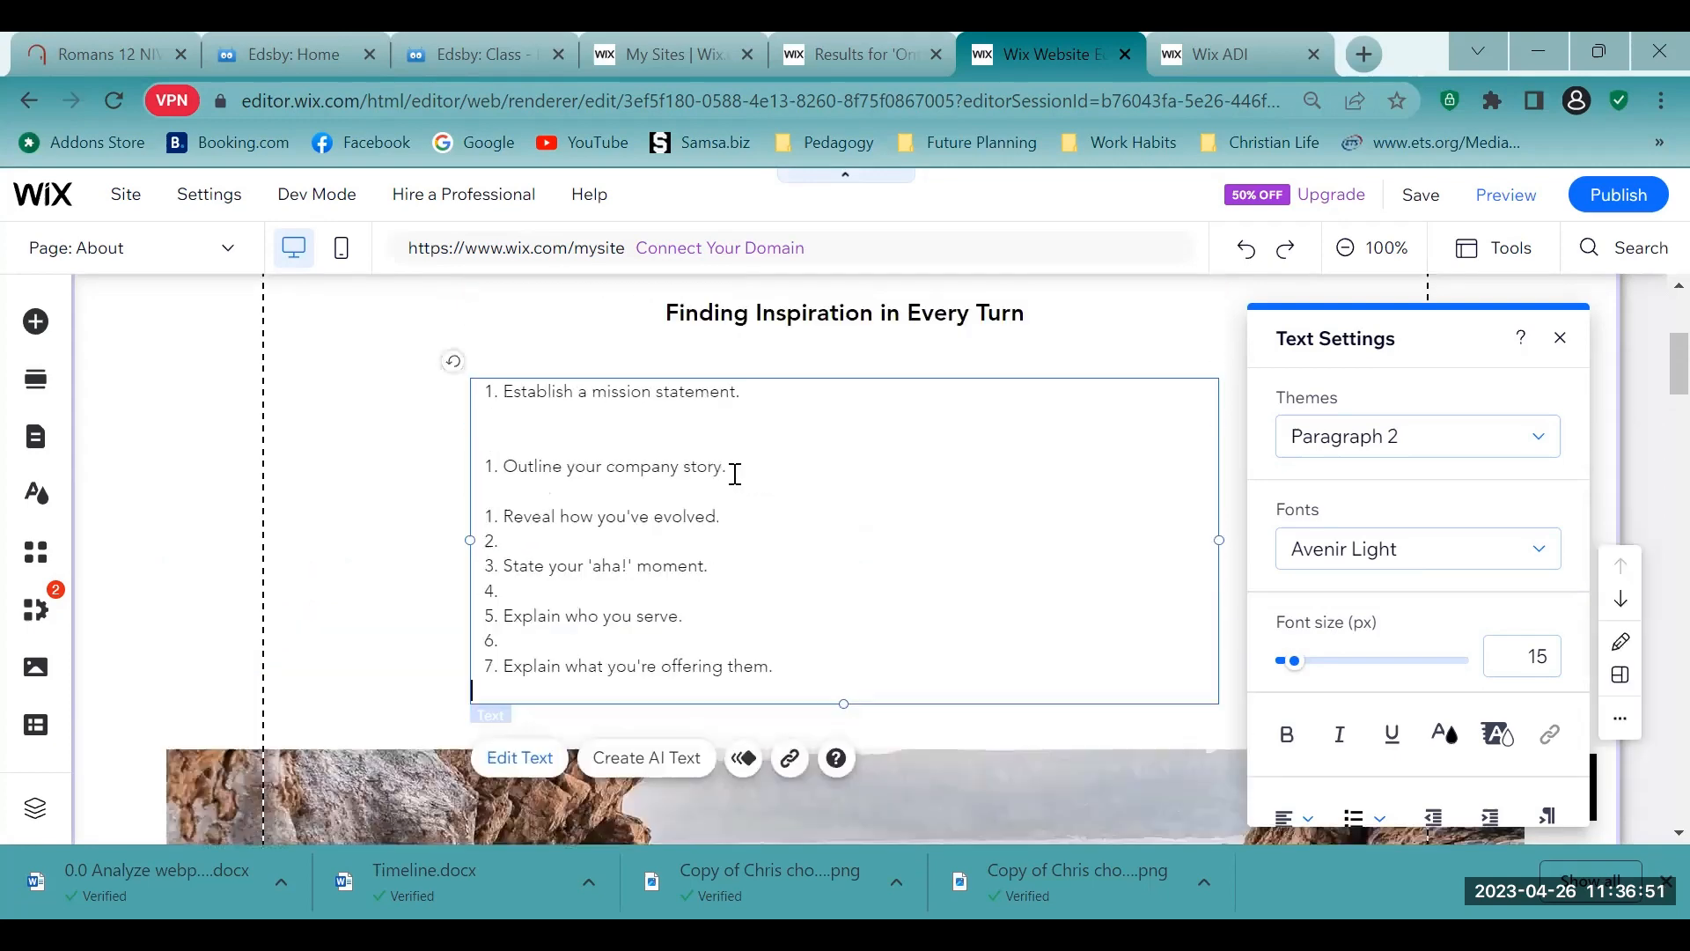
scroll(738, 484, "down", 3)
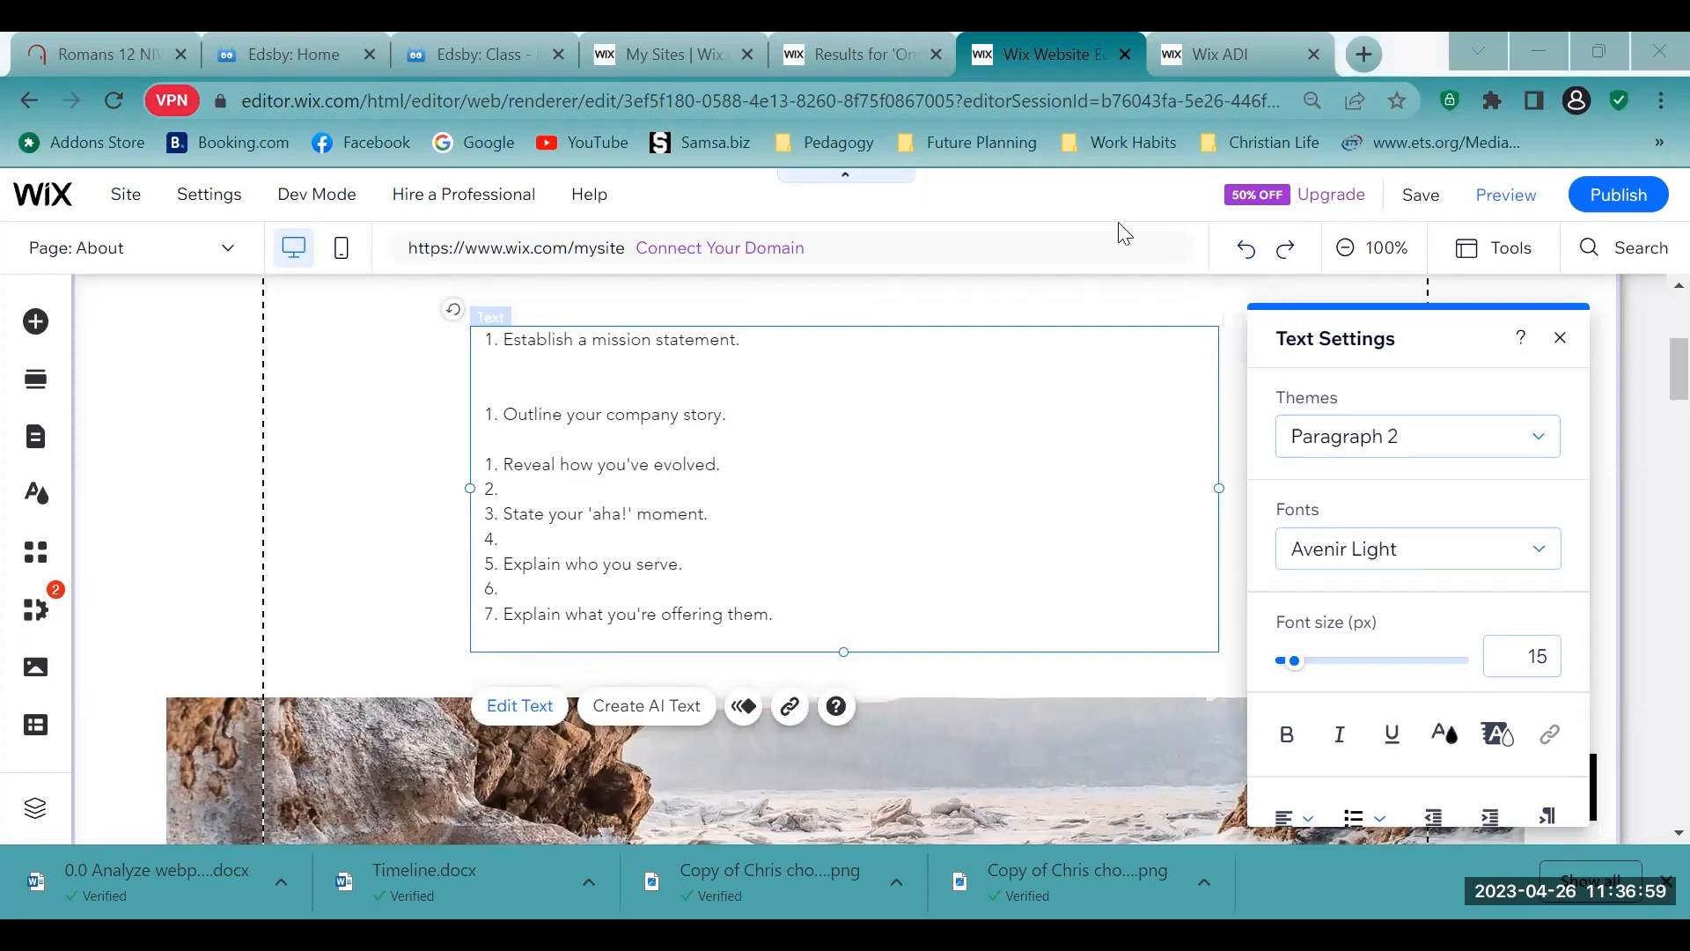
- Close the text settings and publish the site
left_click(1559, 338)
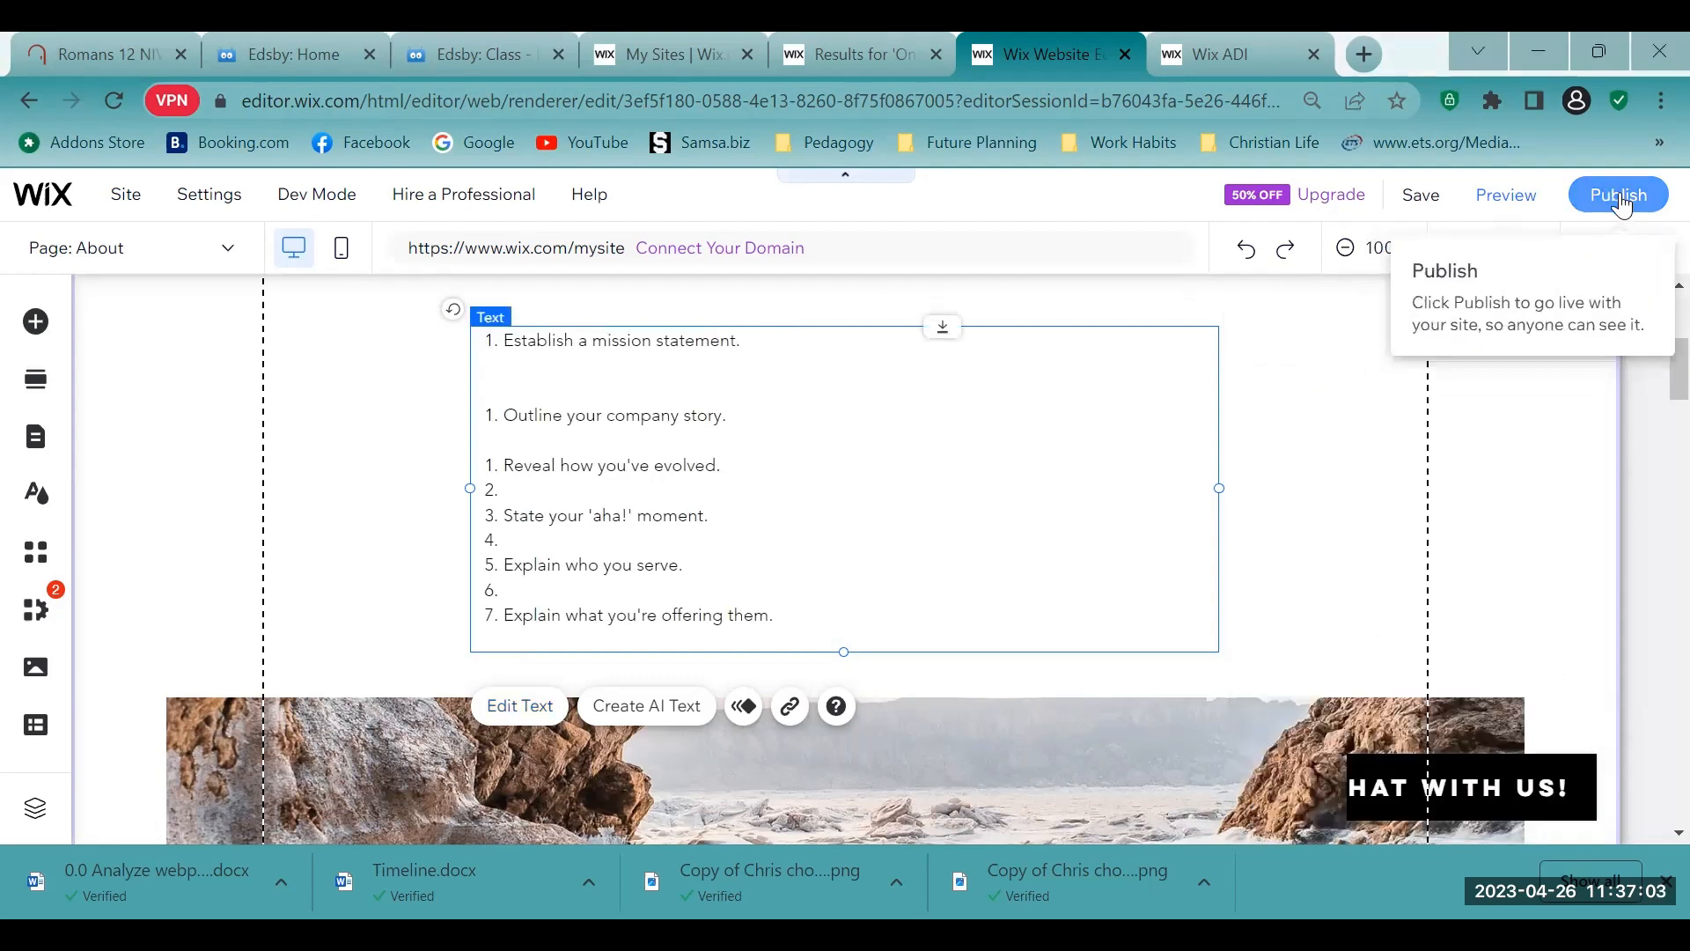
left_click(1622, 200)
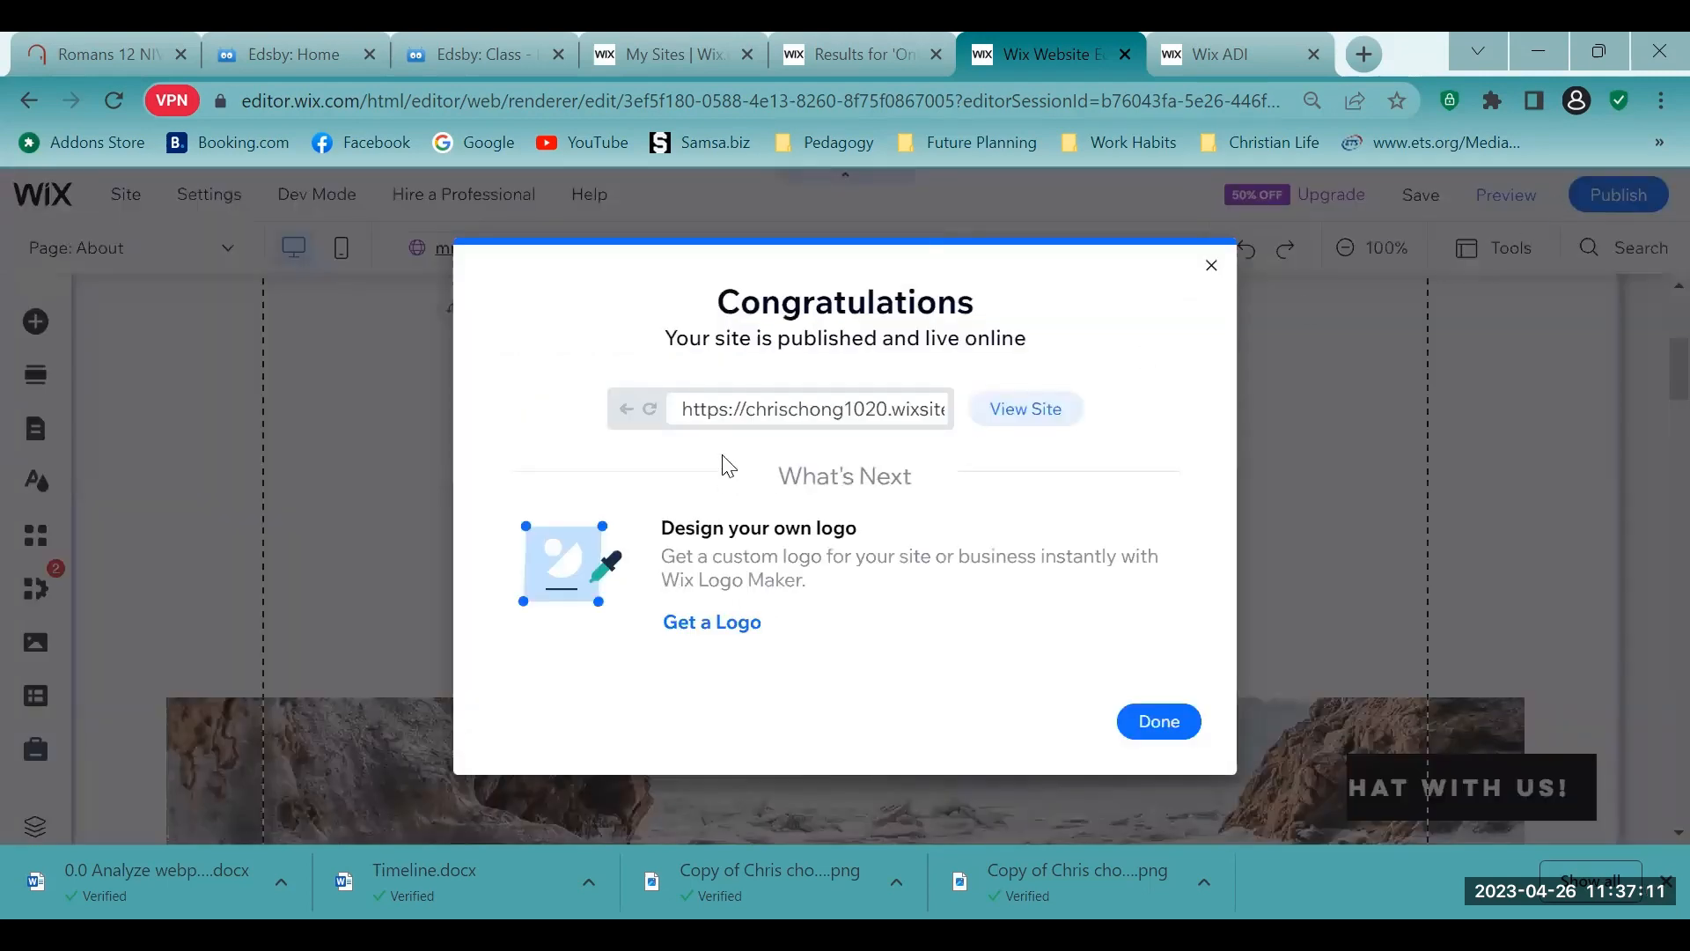
- Examine the published site's web address including its my-site-1 ending, and dismiss the confirmation without editing the mobile site
left_click_drag(701, 411, 938, 414)
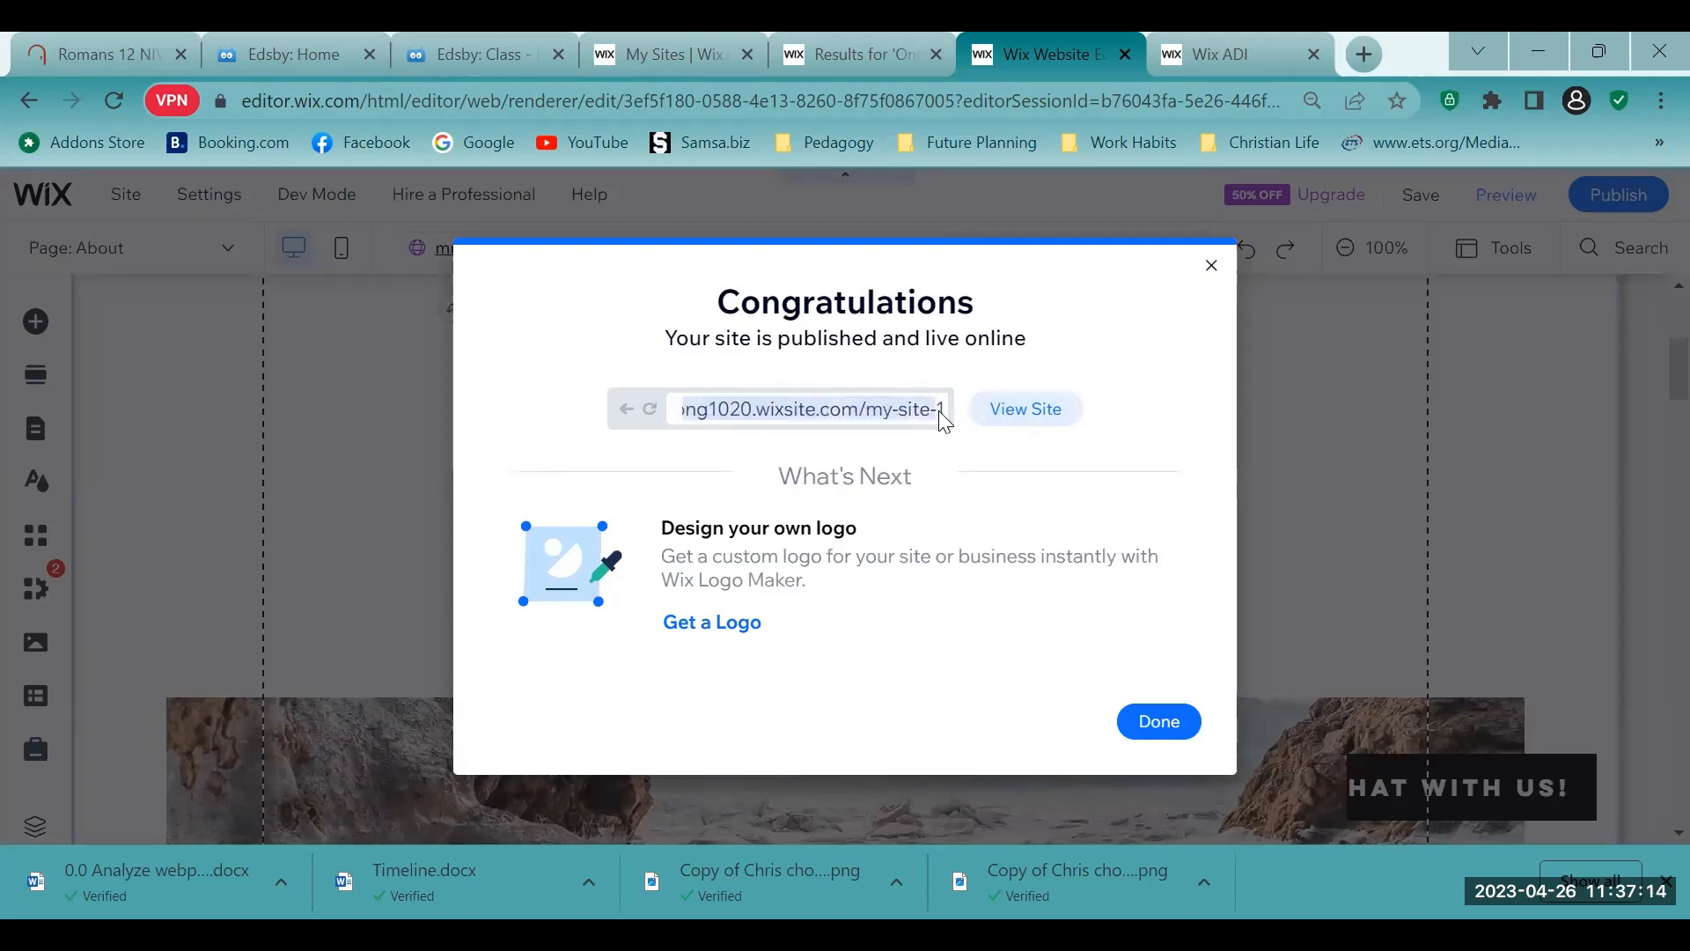
left_click(881, 417)
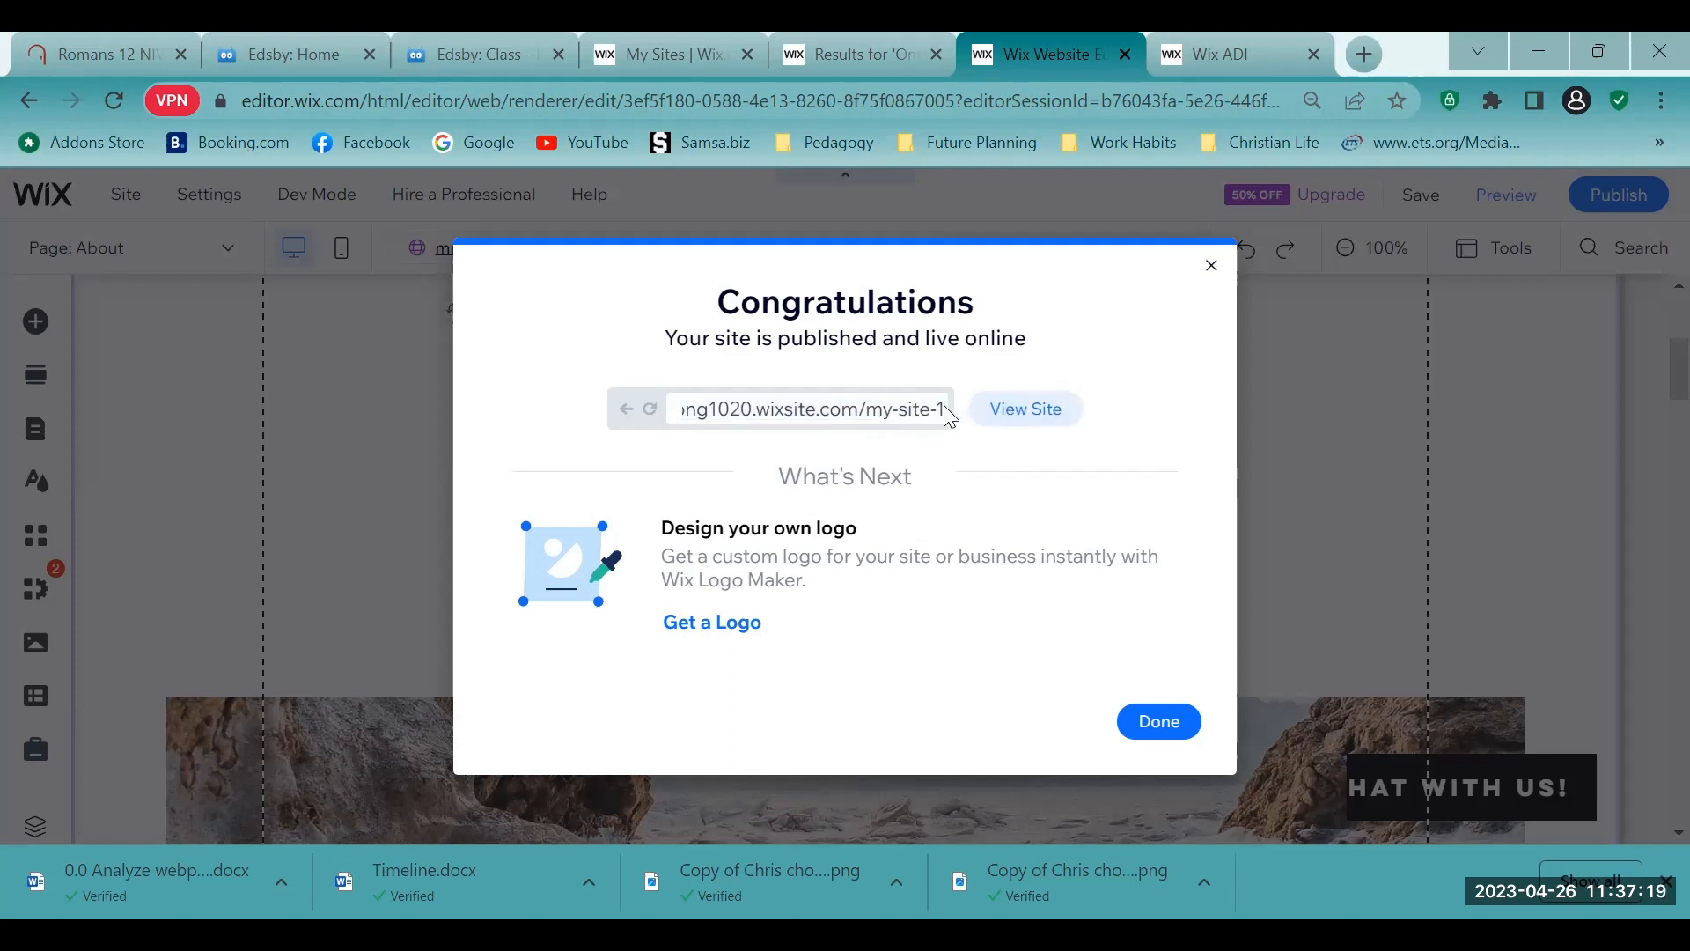
left_click_drag(866, 417, 951, 427)
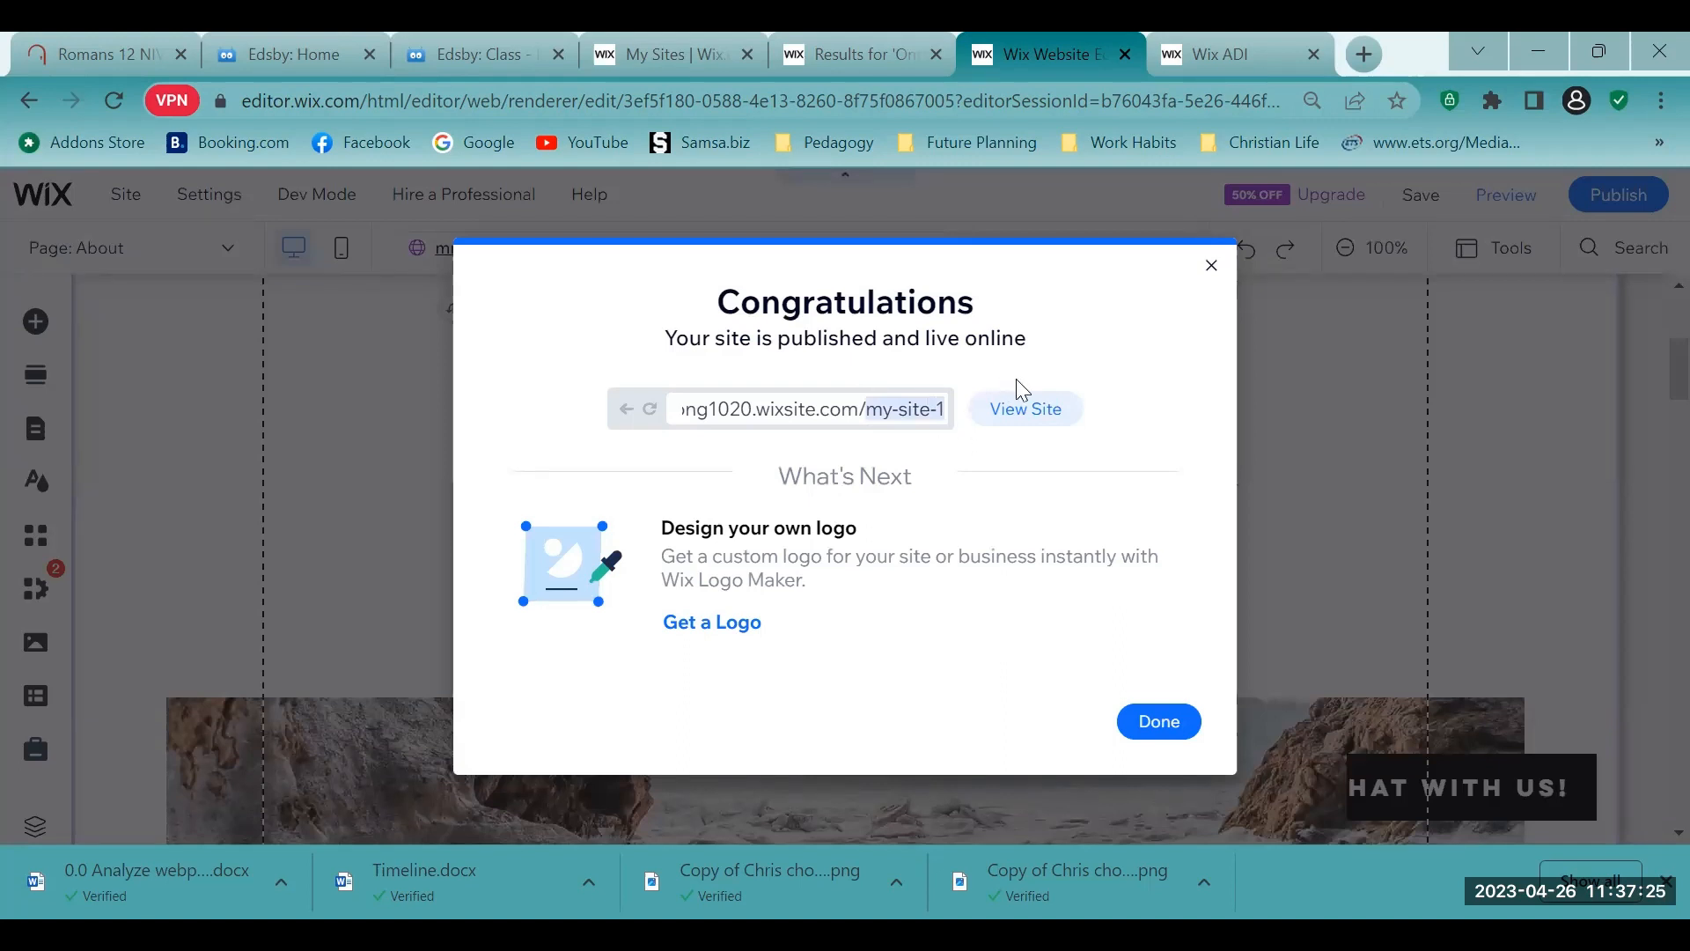
left_click_drag(944, 413, 794, 421)
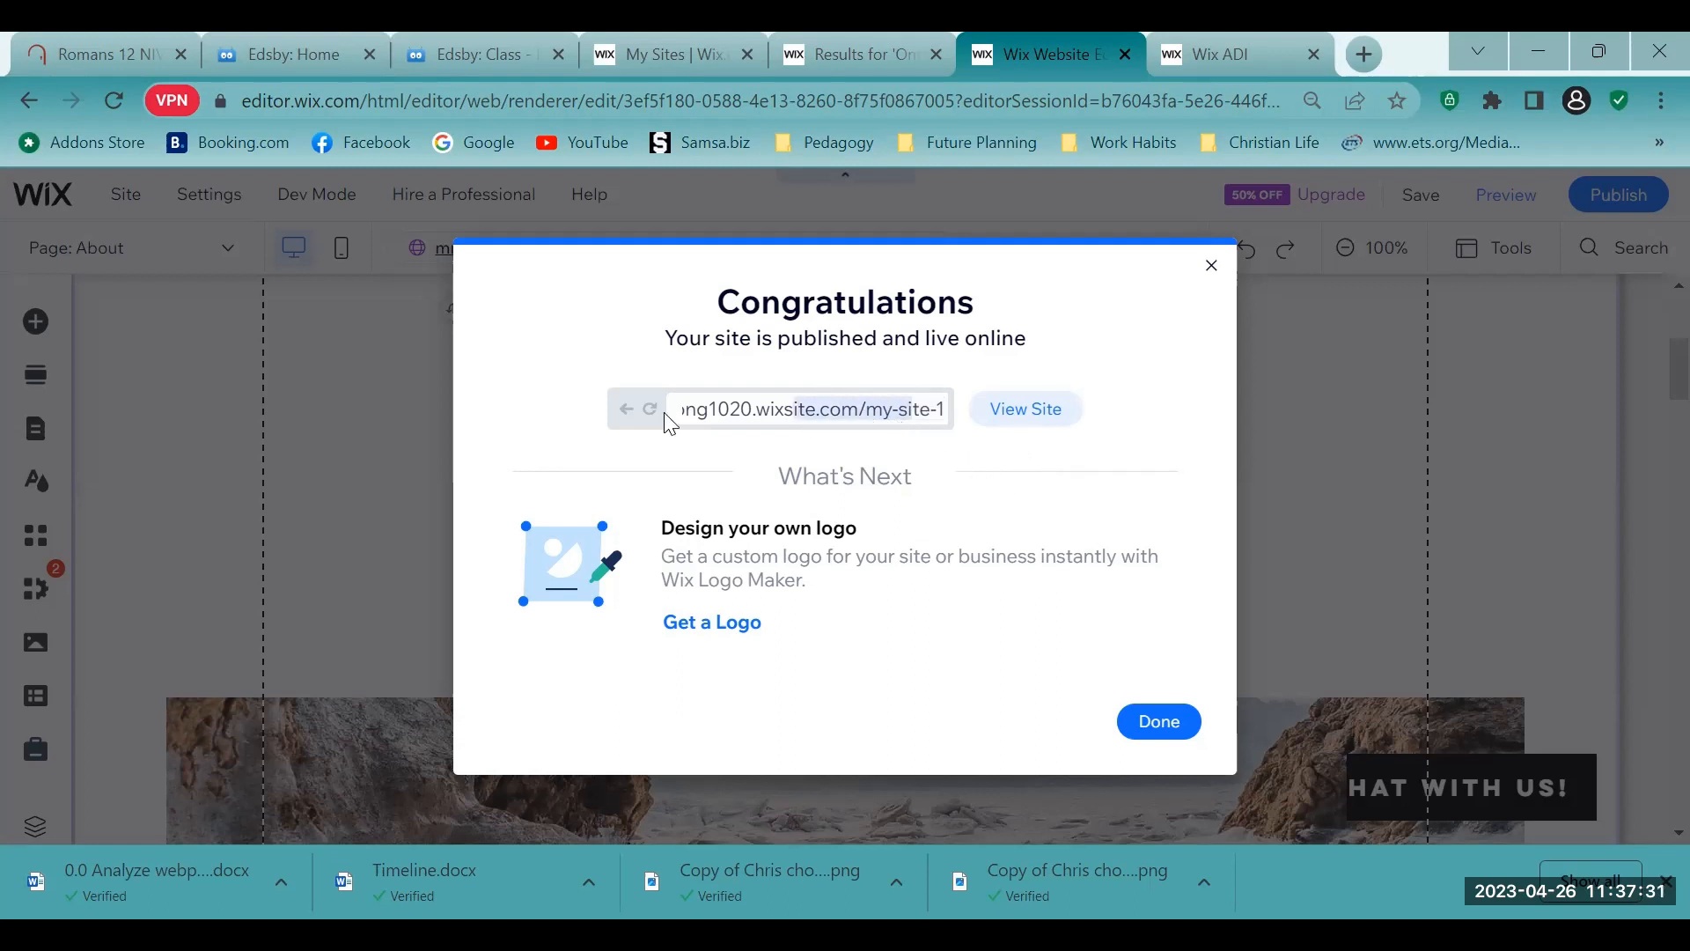
left_click(1020, 498)
left_click(1158, 721)
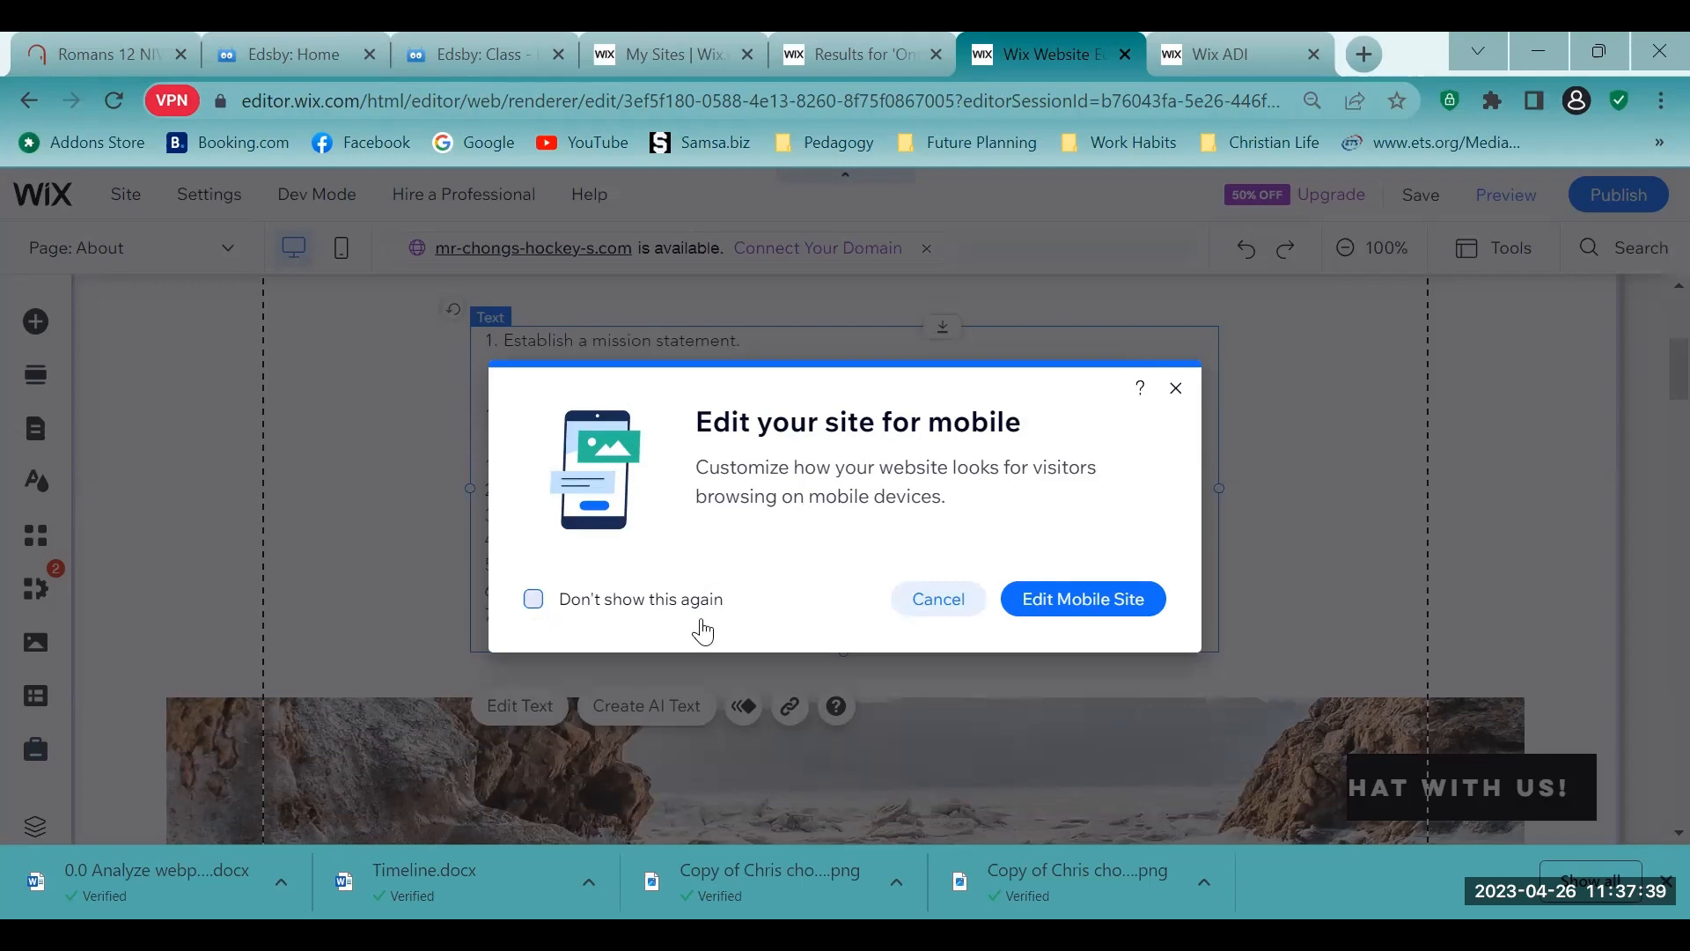
left_click(938, 600)
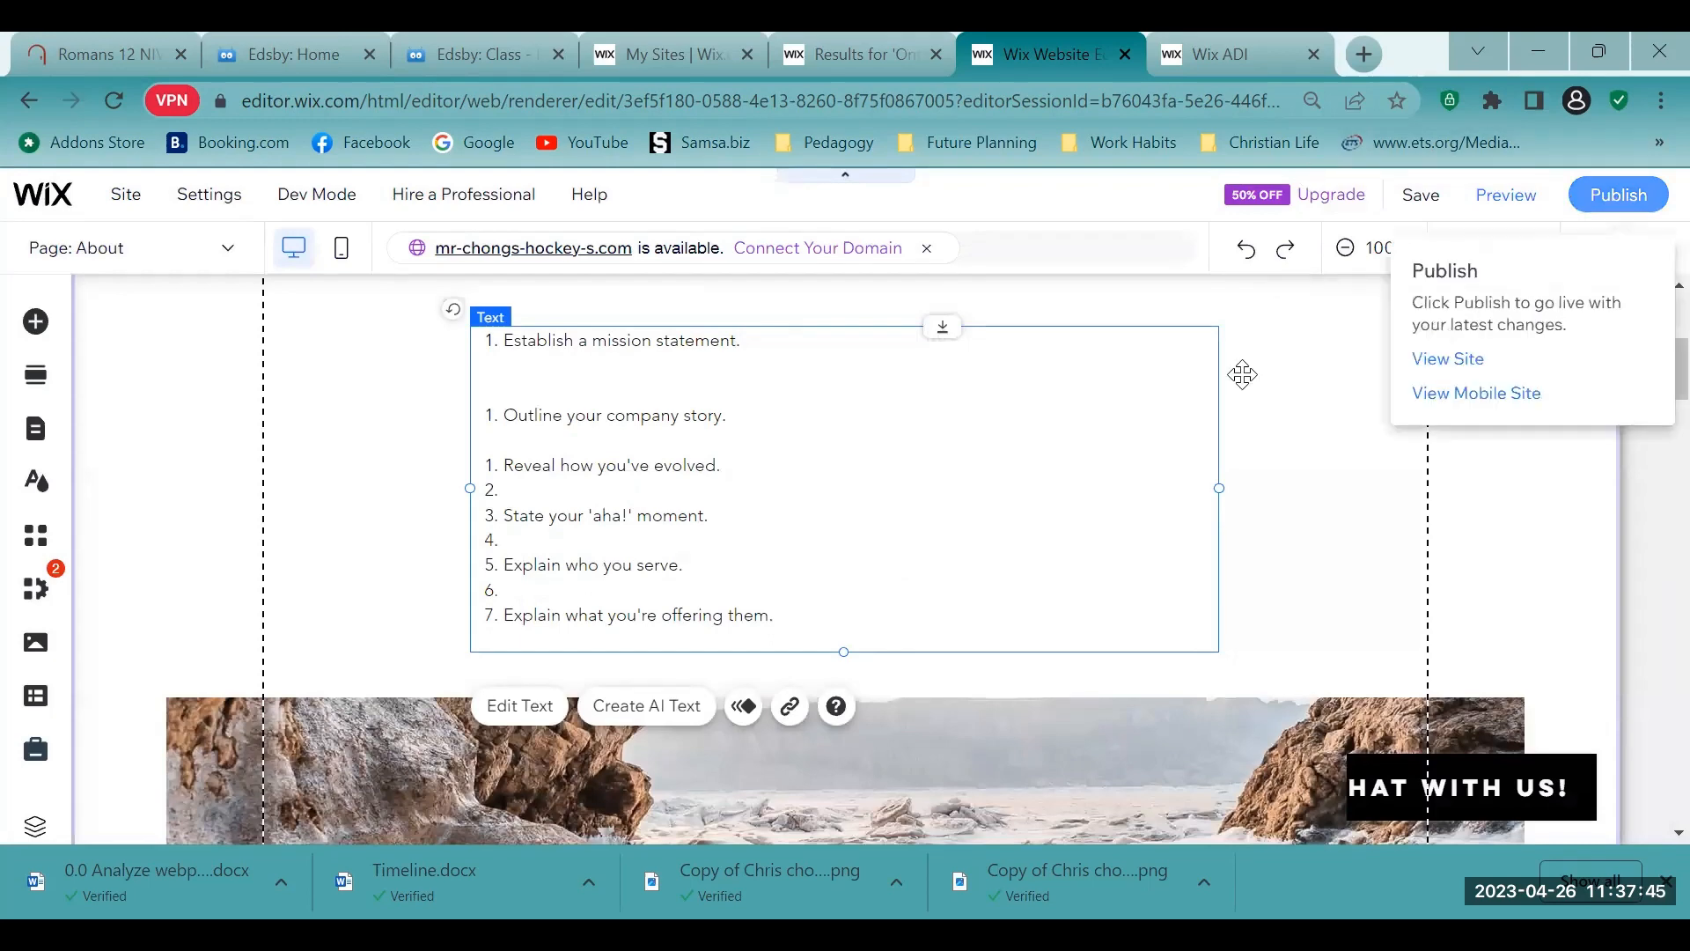
- Preview the site and look over the About page with its list of points
scroll(1230, 384, "up", 5)
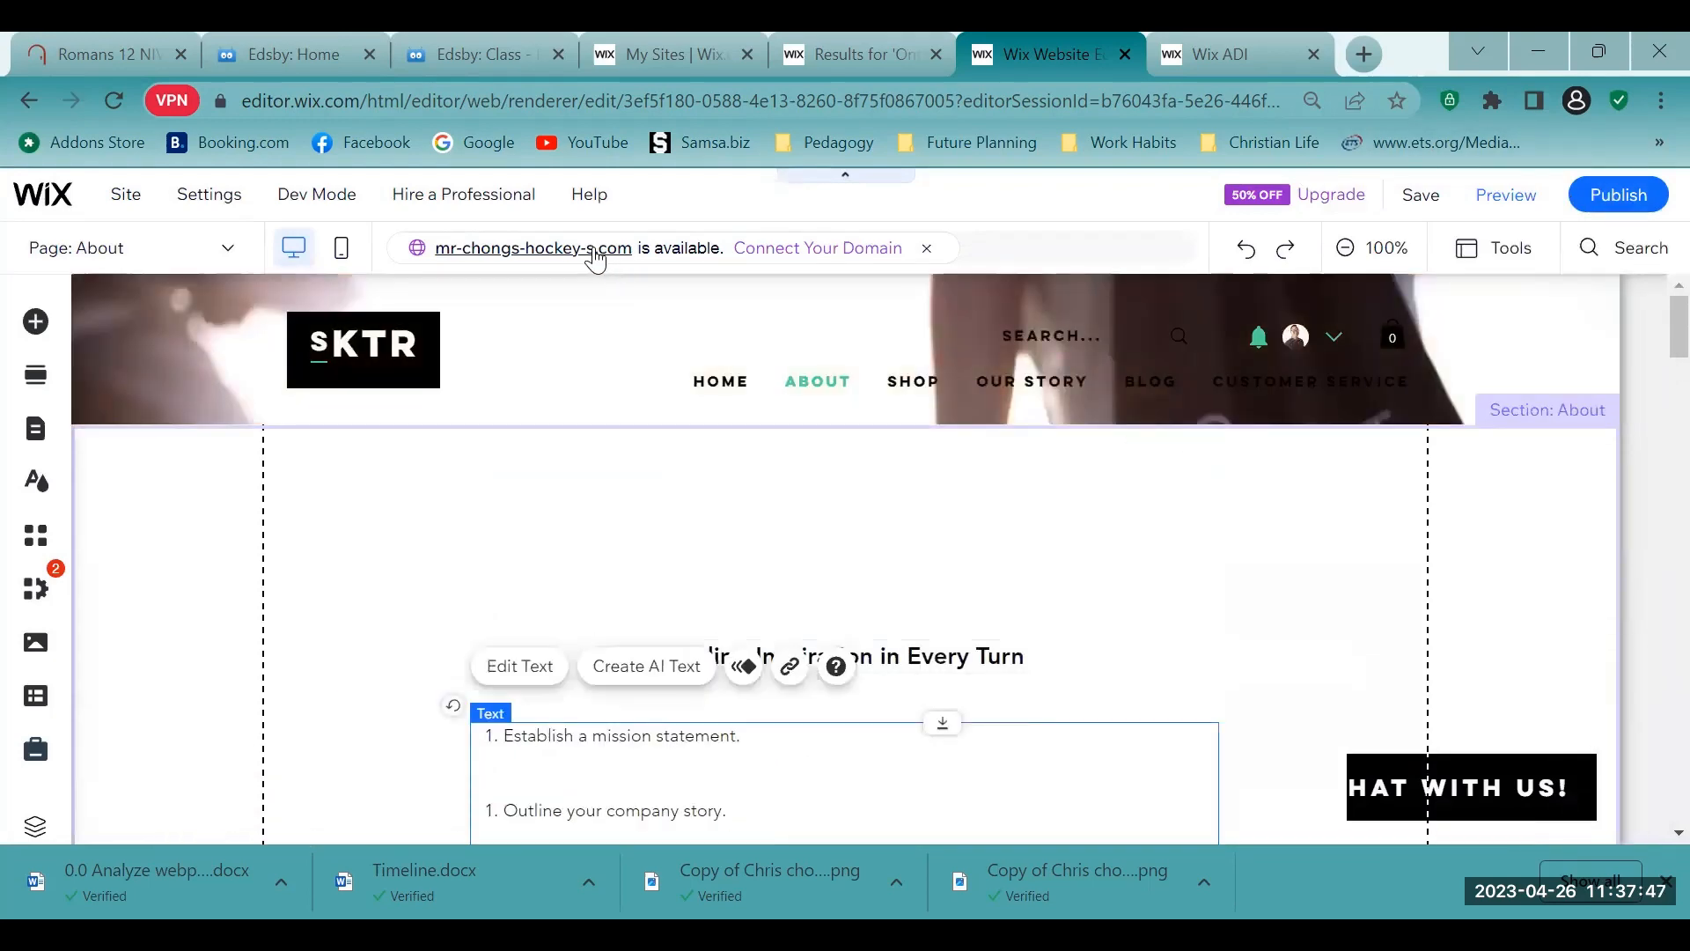
mouse_move(66, 218)
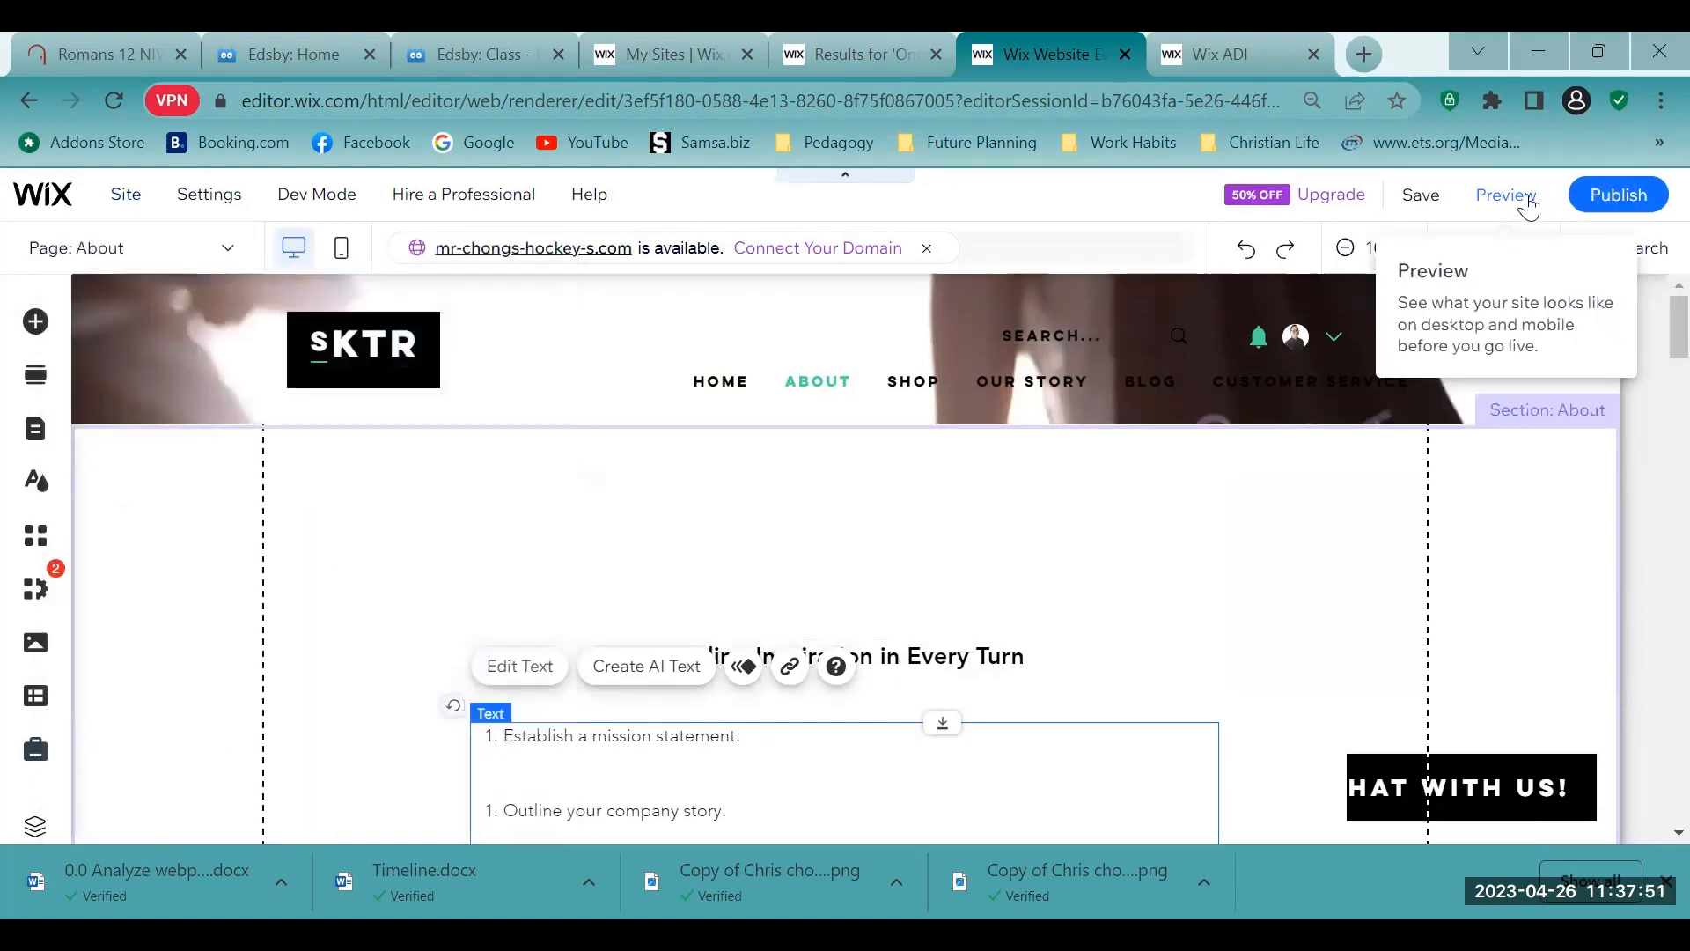
left_click(1528, 202)
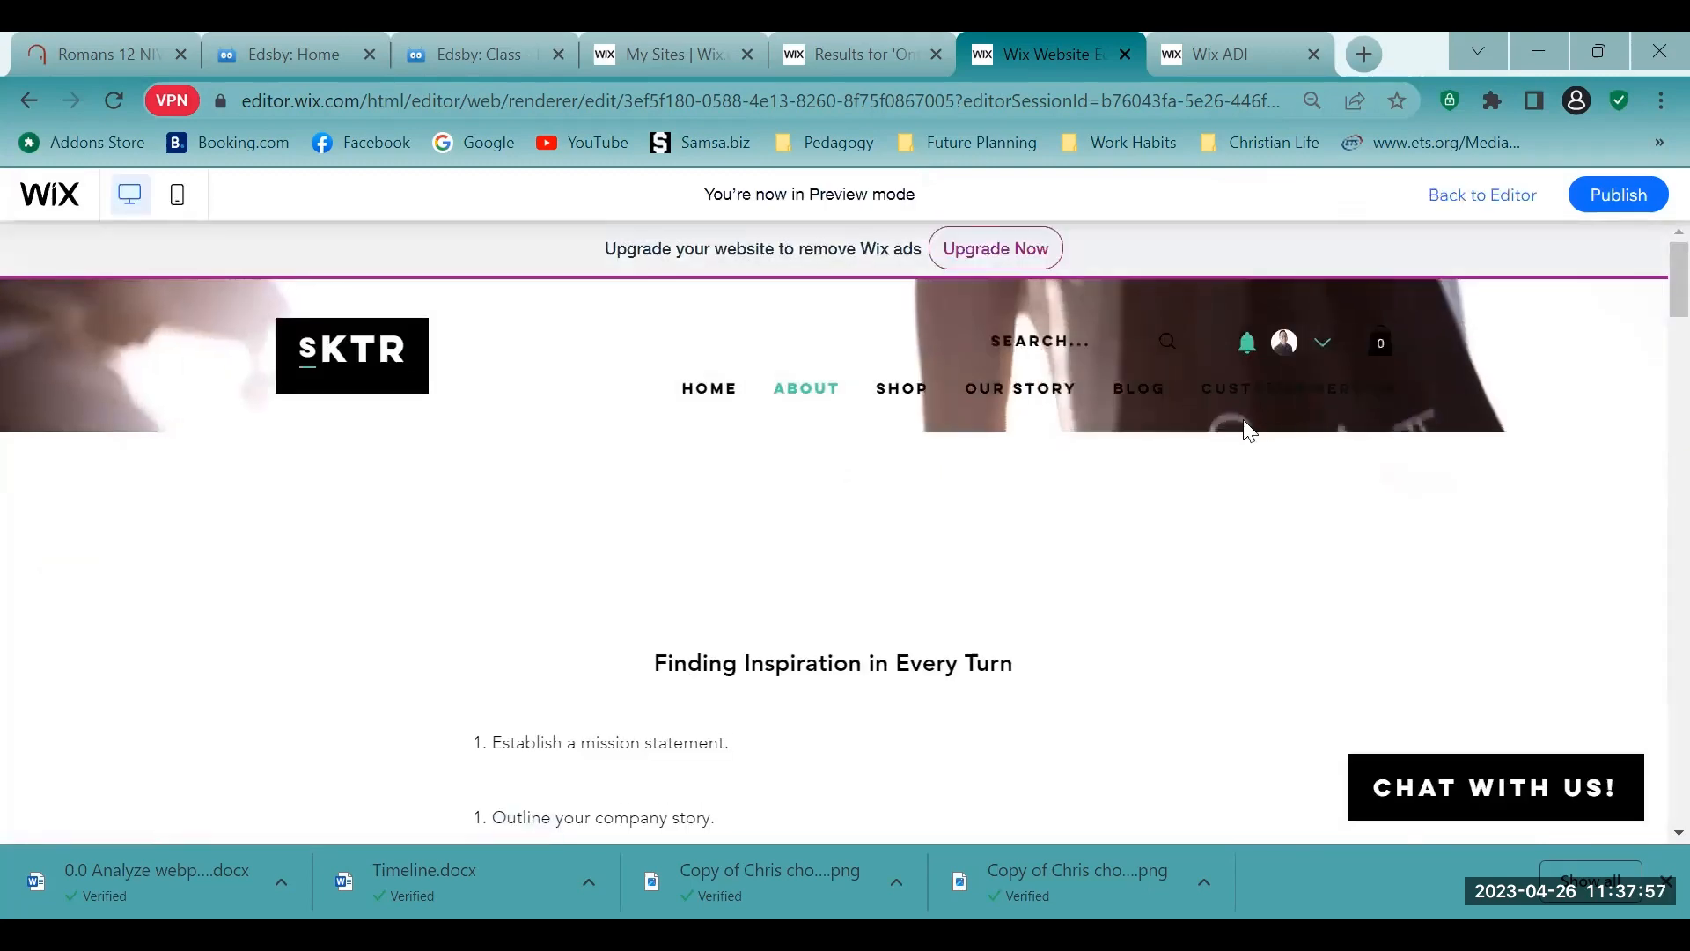
scroll(1191, 426, "down", 7)
scroll(1190, 426, "up", 7)
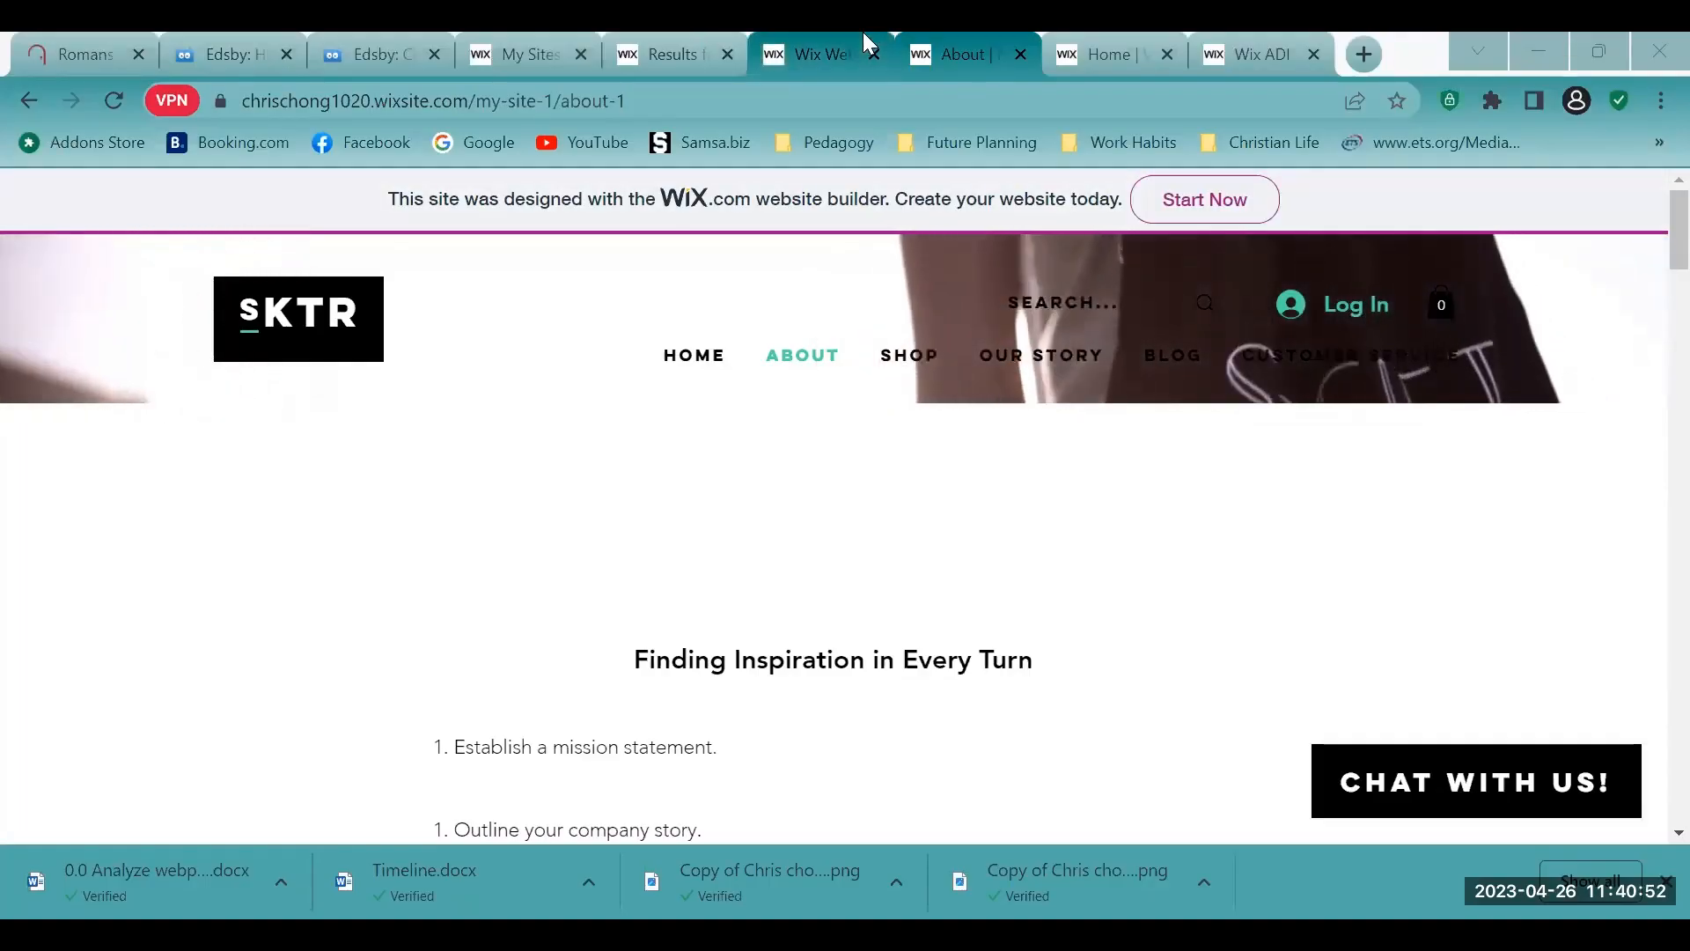
left_click(669, 33)
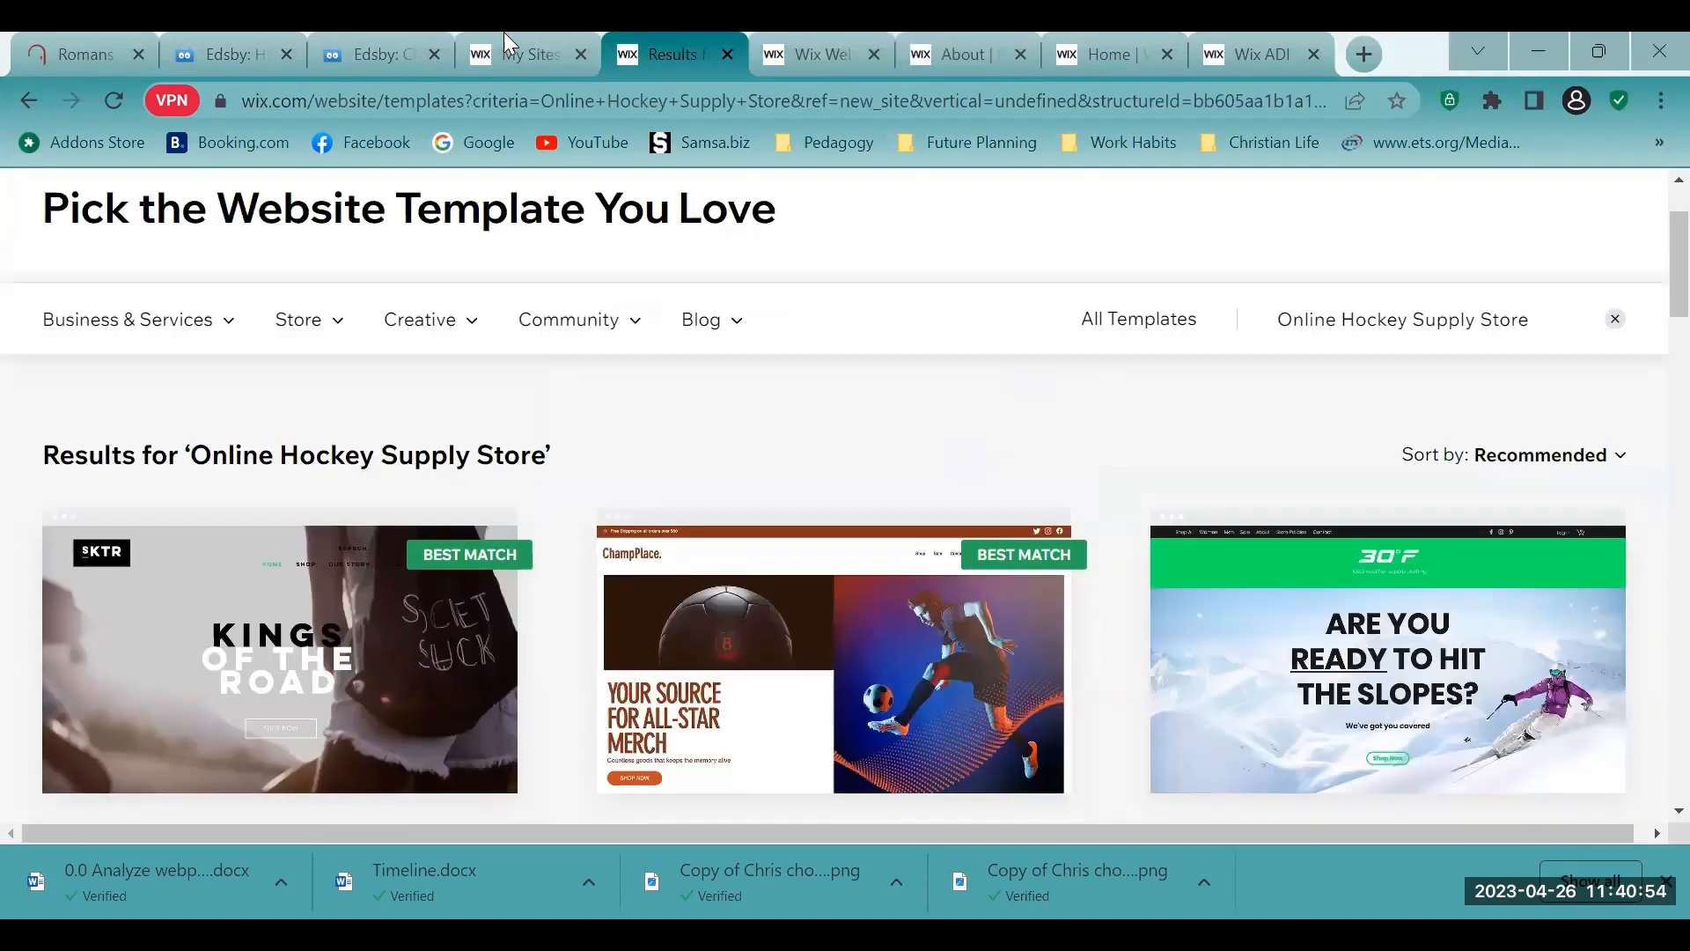
left_click(506, 33)
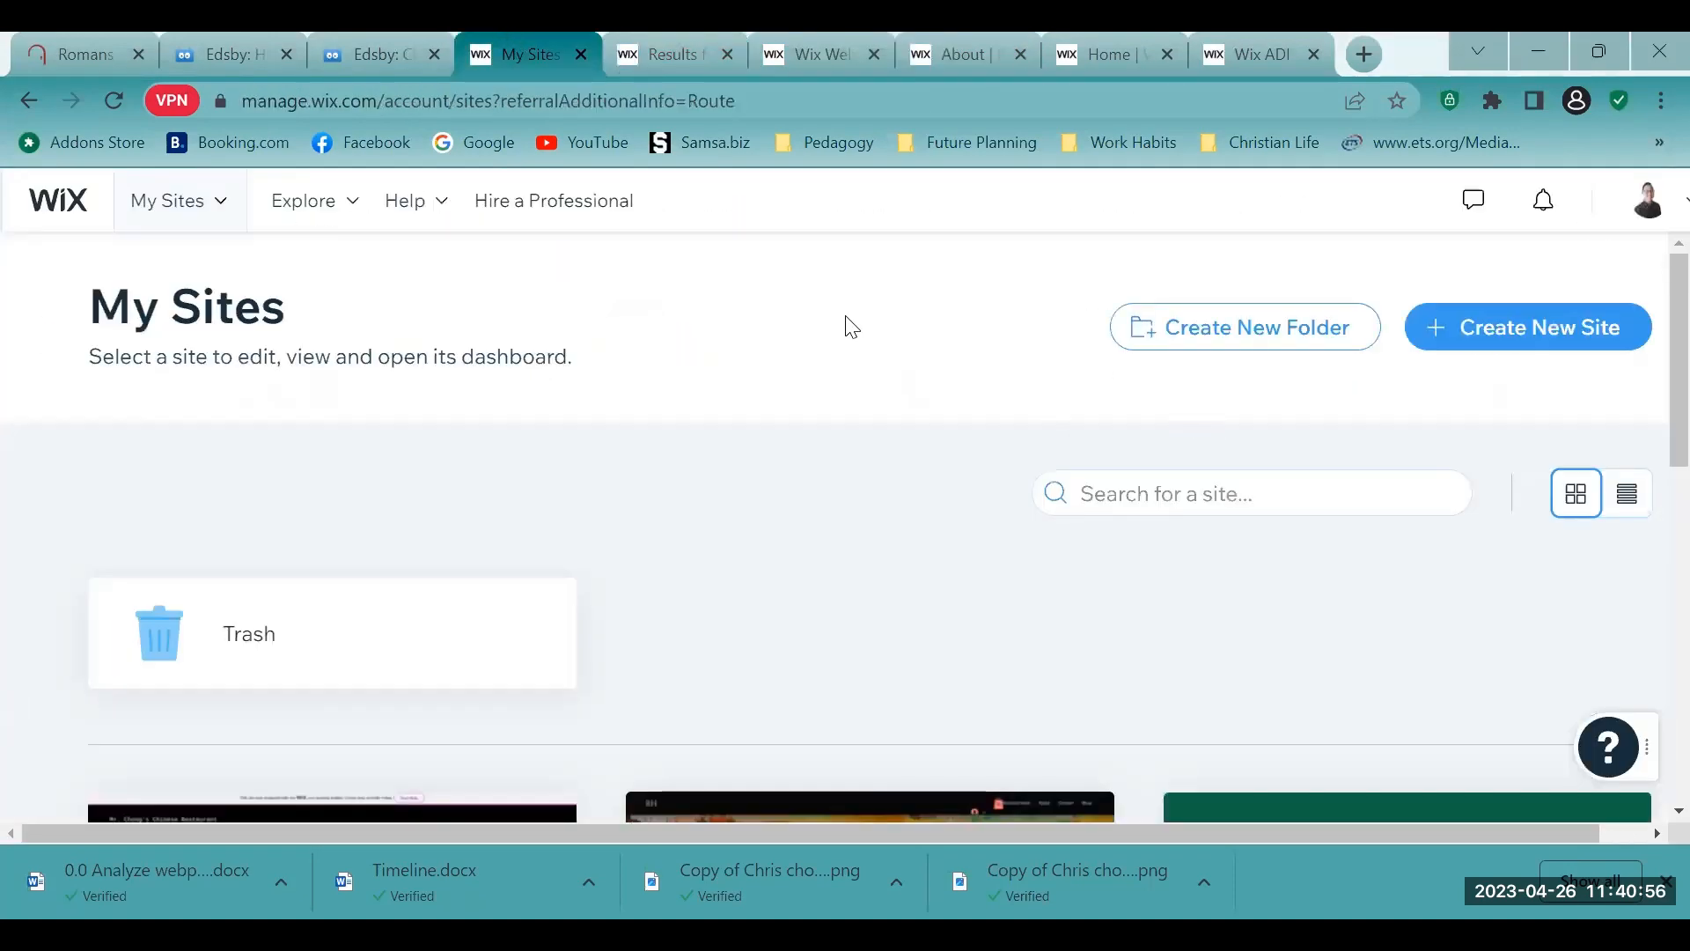
left_click(646, 35)
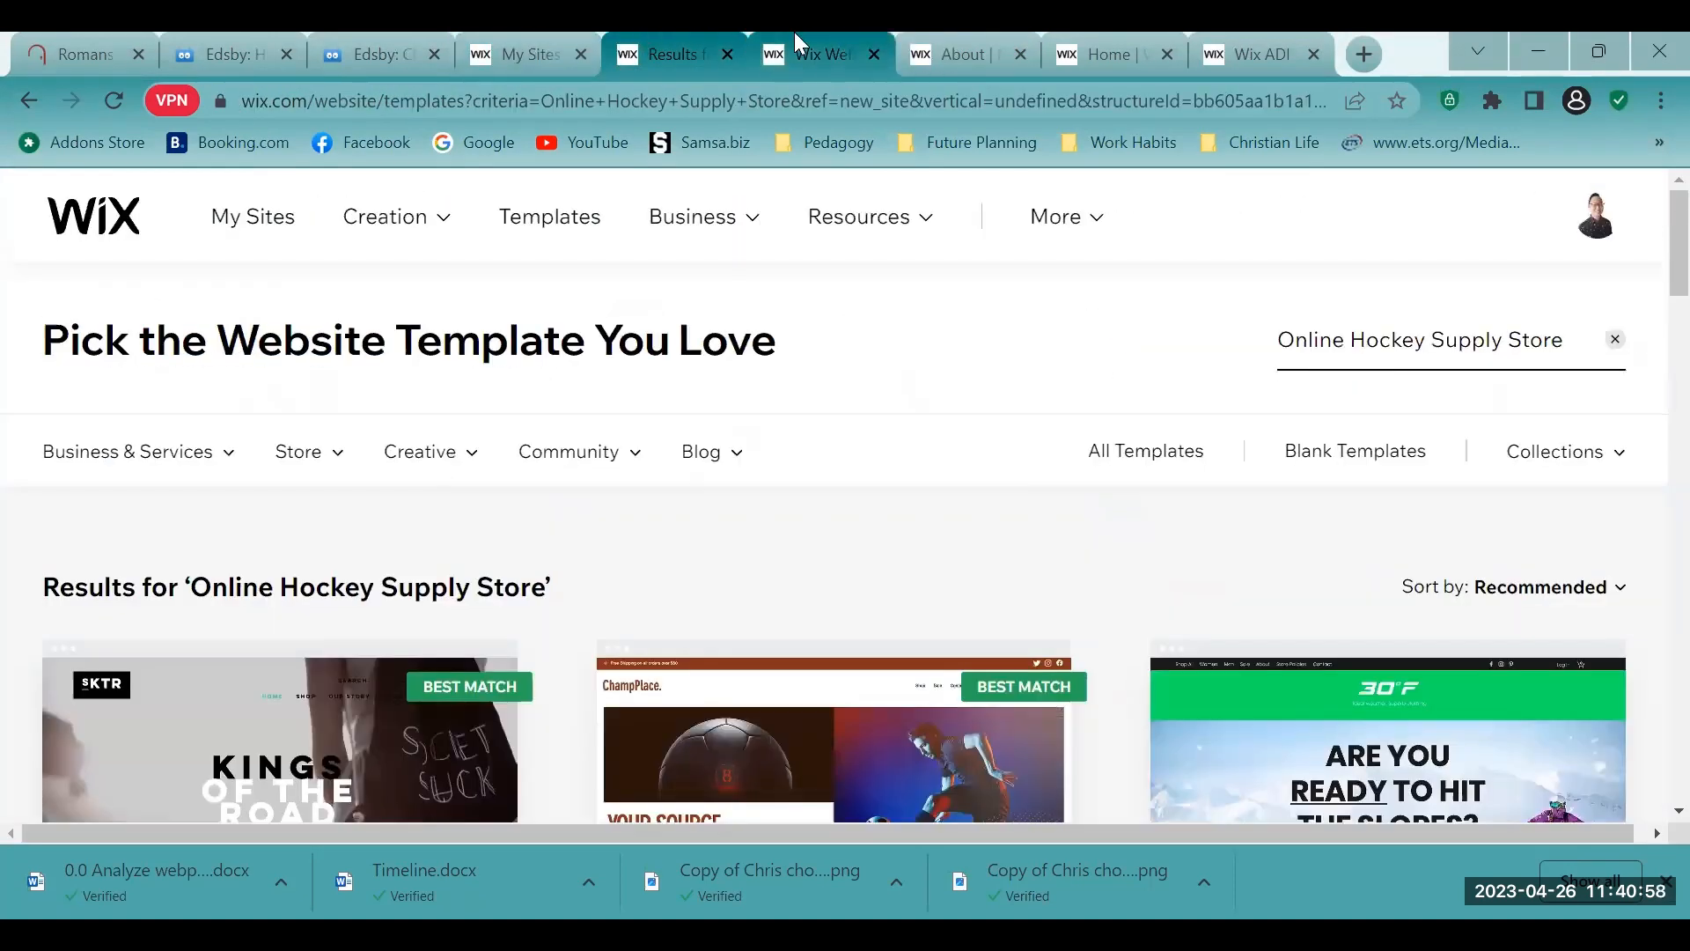
left_click(794, 35)
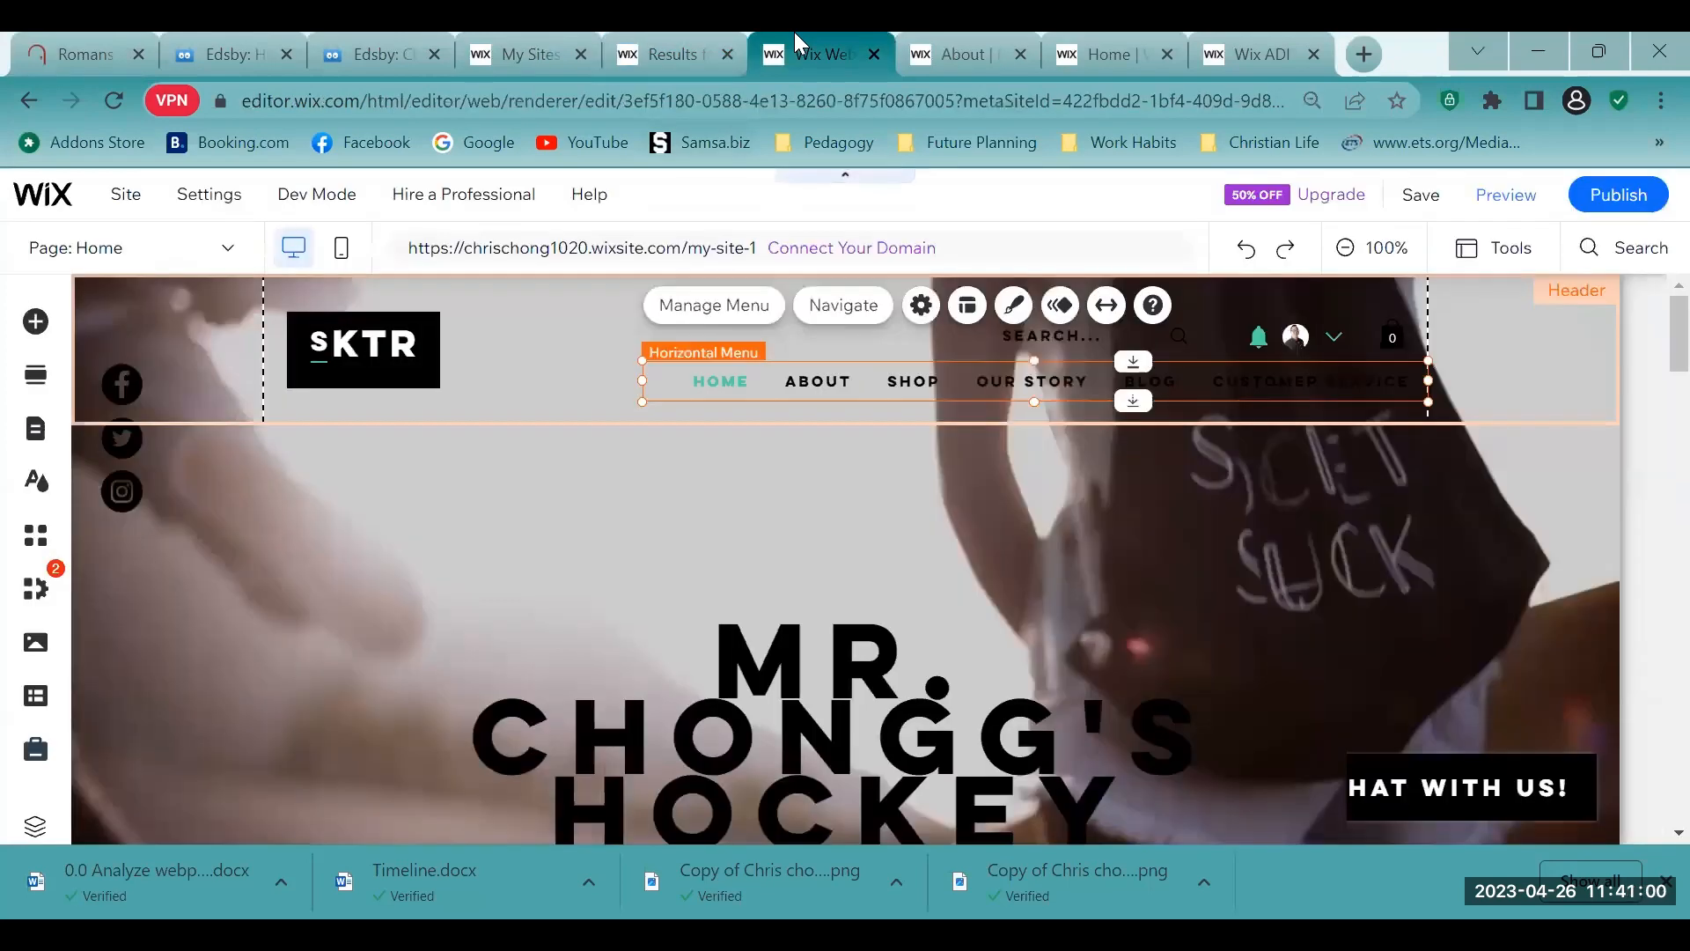
left_click(940, 49)
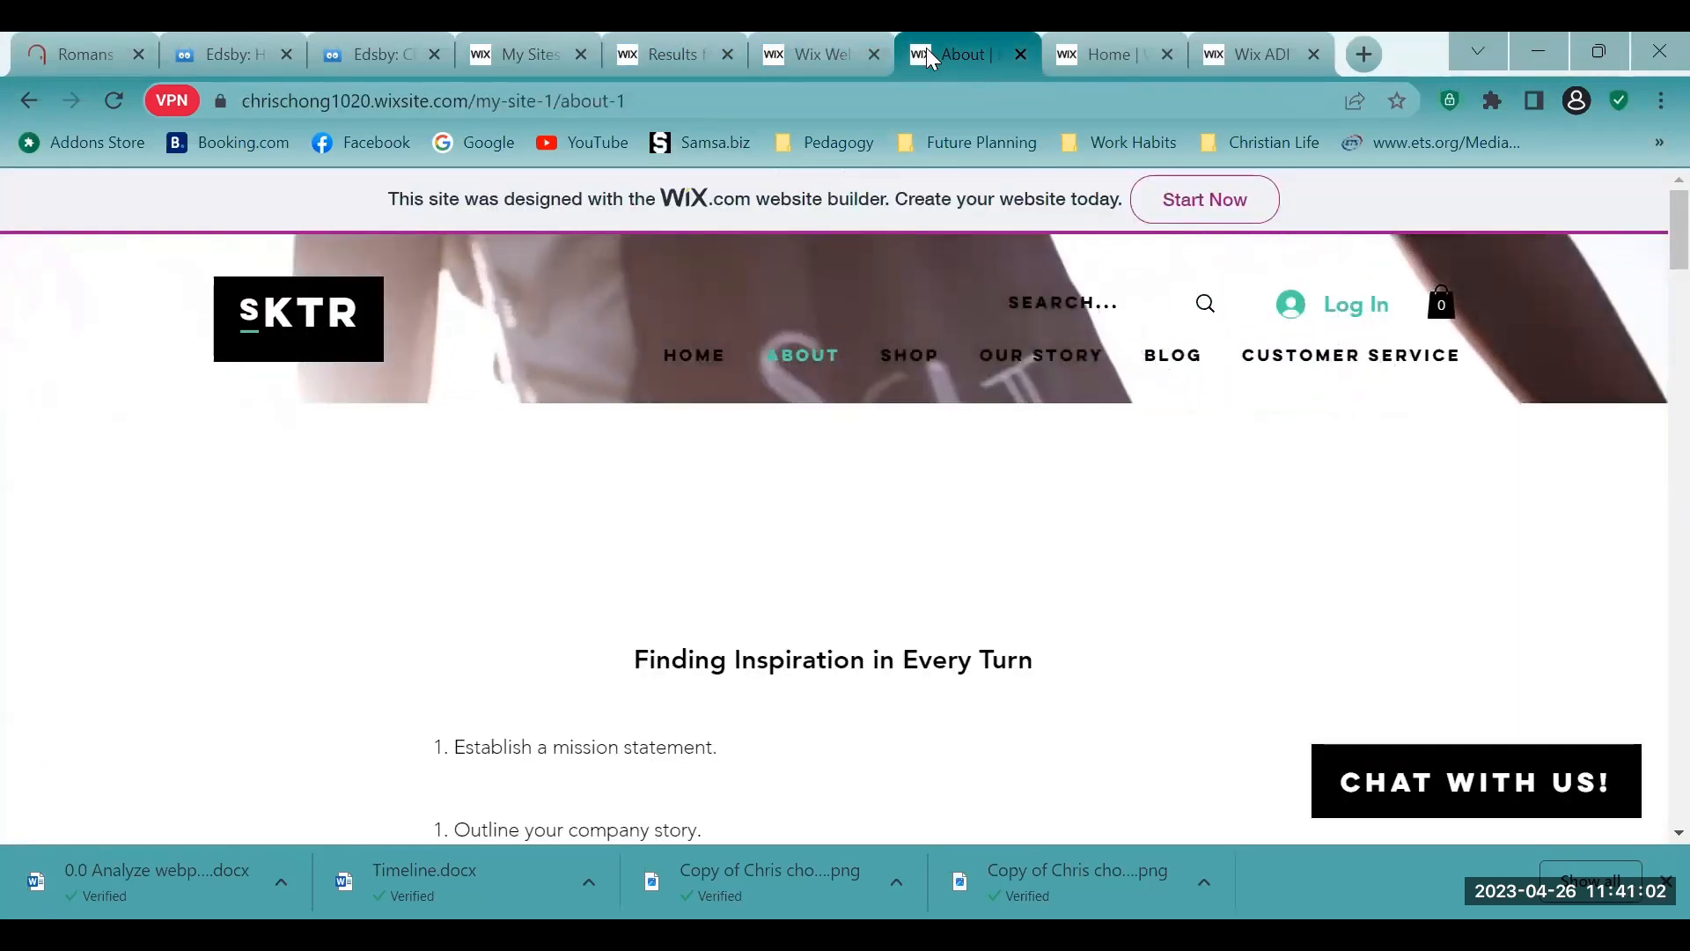
- Return to the Wix editor and view the published live site's home page
left_click(808, 36)
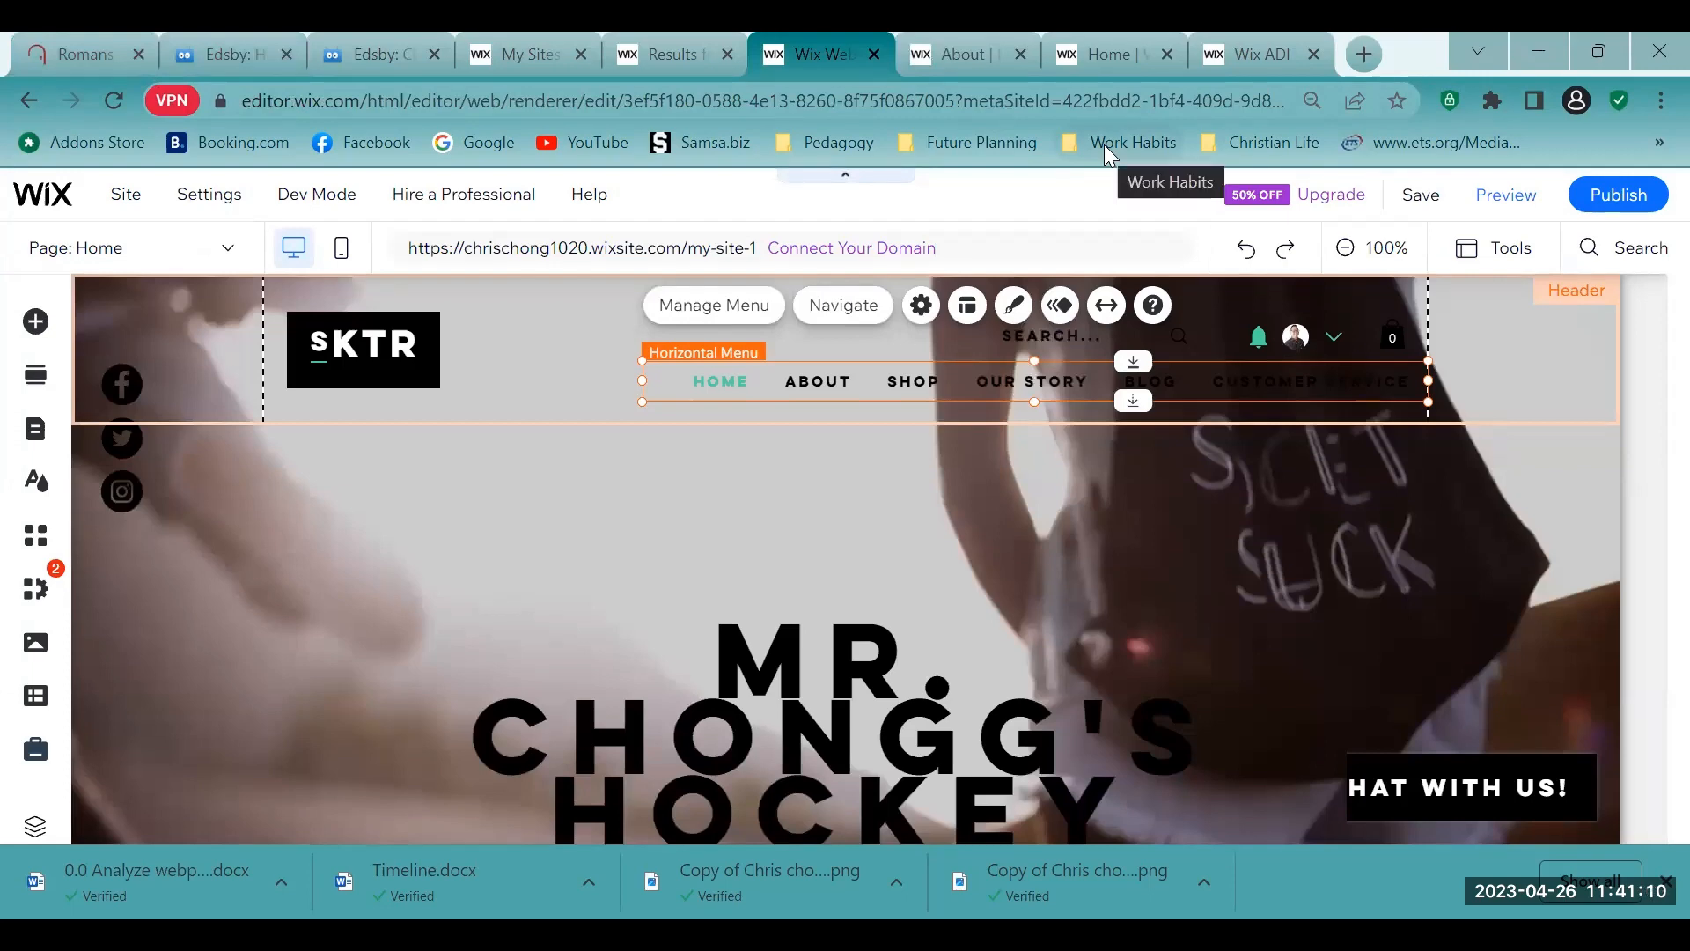
mouse_move(1637, 211)
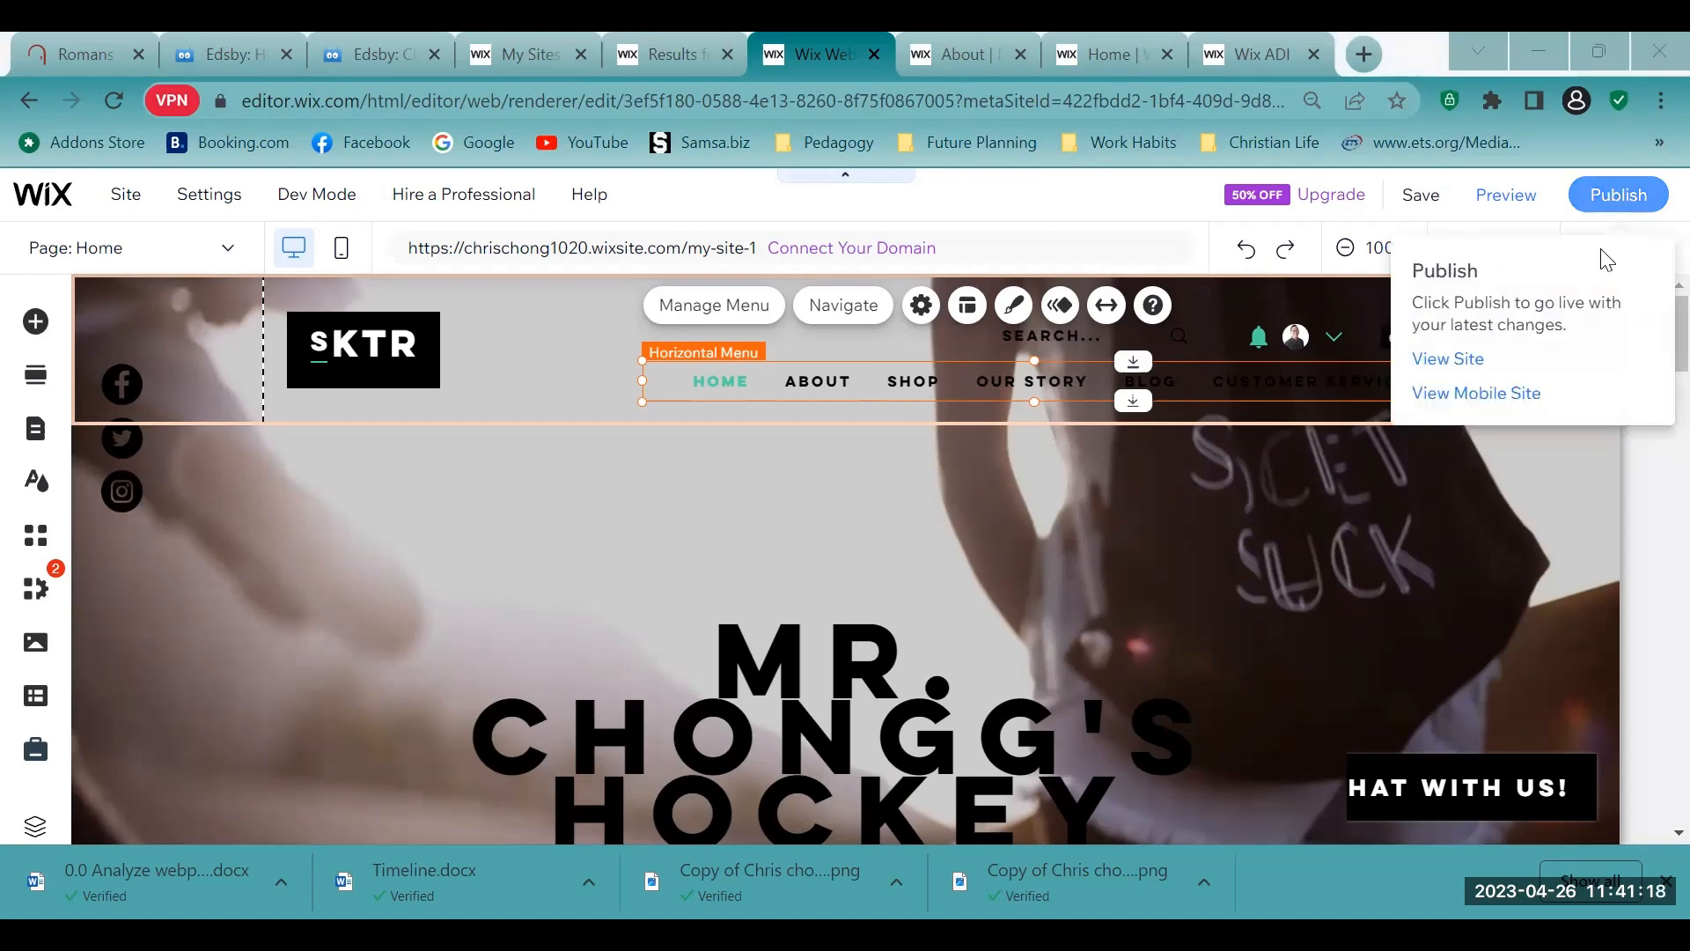
left_click(1445, 375)
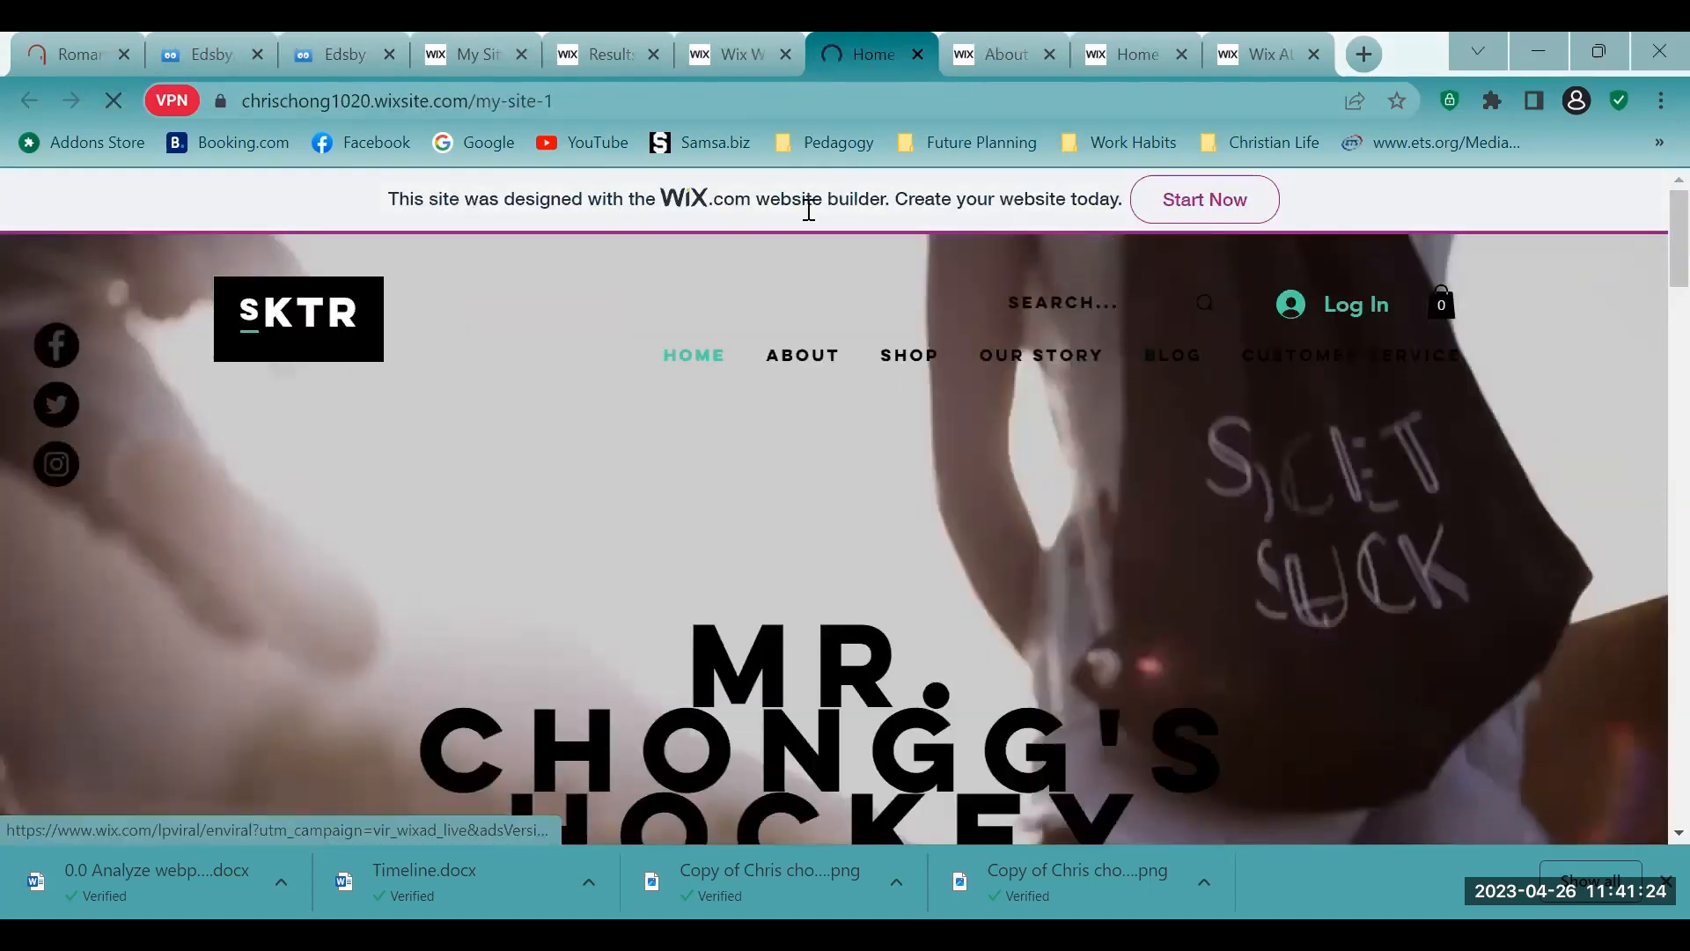
- Look over the live home page's hero section, including the hockey store title and Shop Now link
scroll(809, 210, "down", 4)
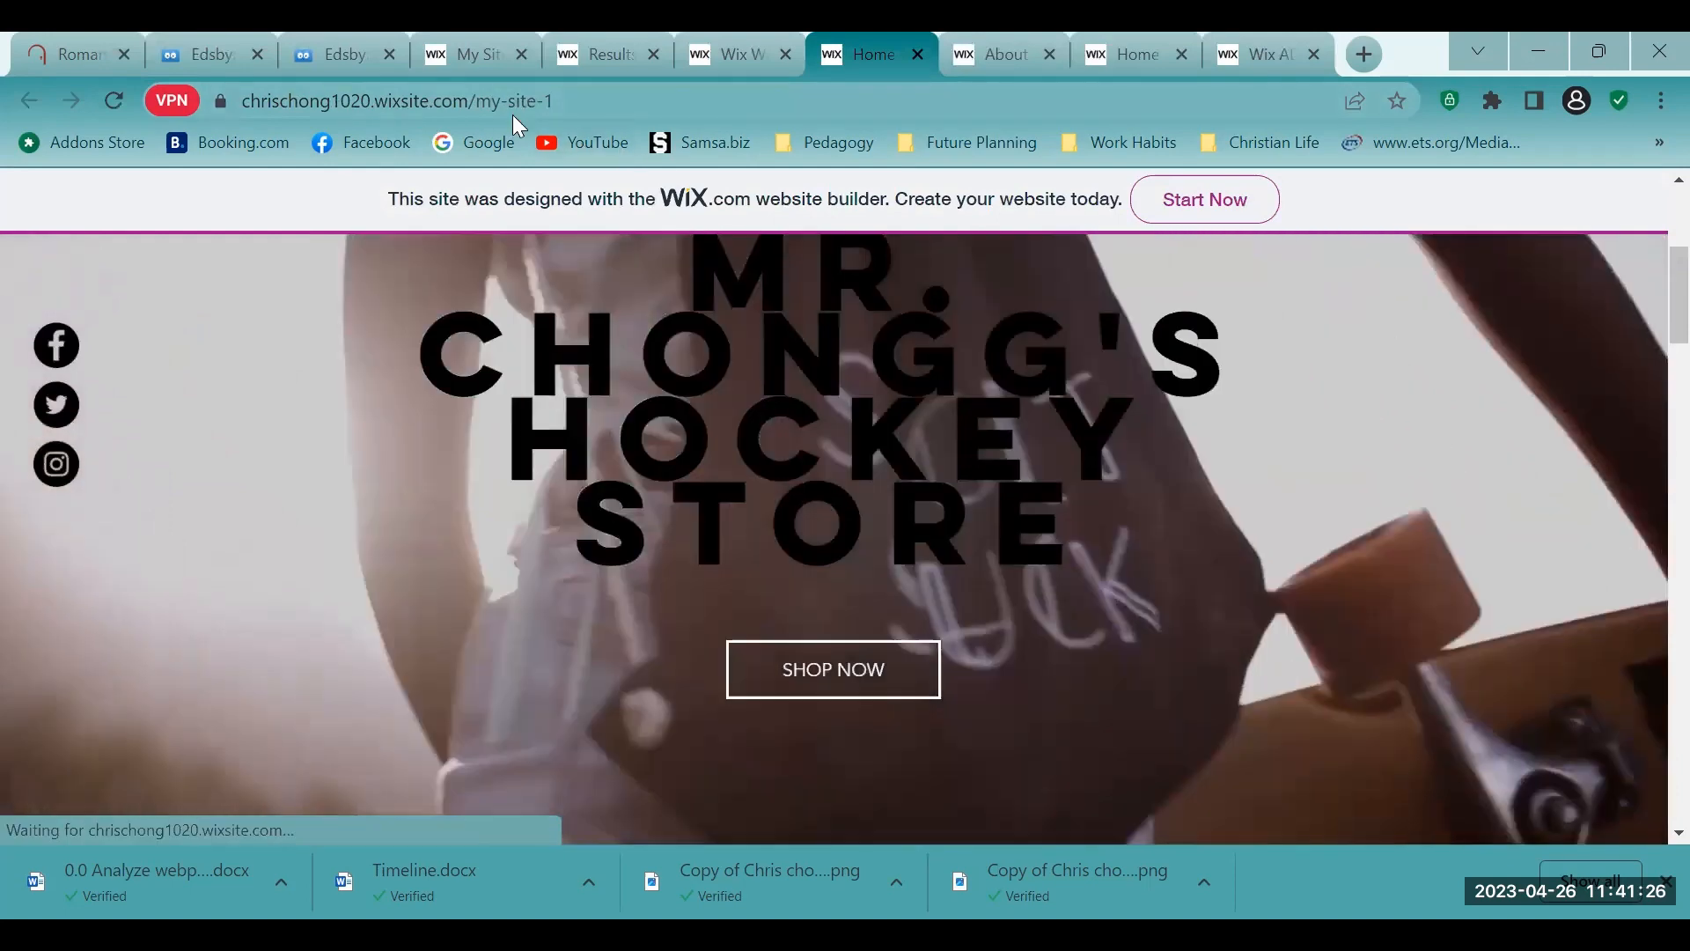
scroll(843, 250, "up", 2)
scroll(990, 337, "up", 1)
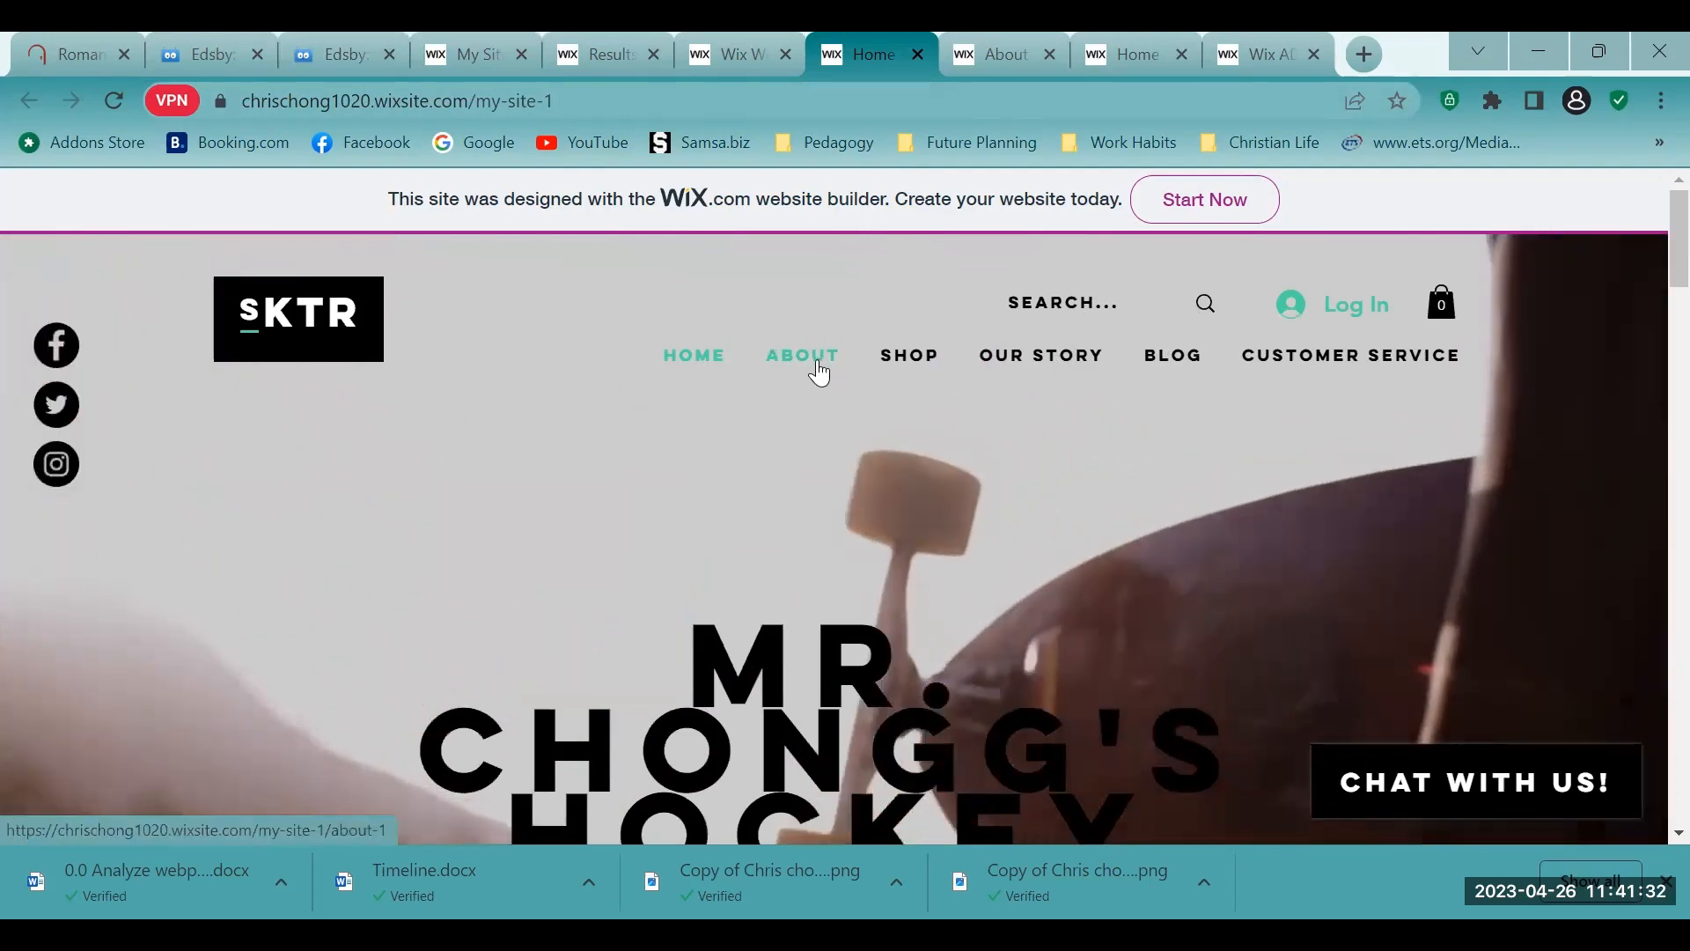
- Open the live site's About page, look over its content and highlight the page's full web address
left_click(818, 371)
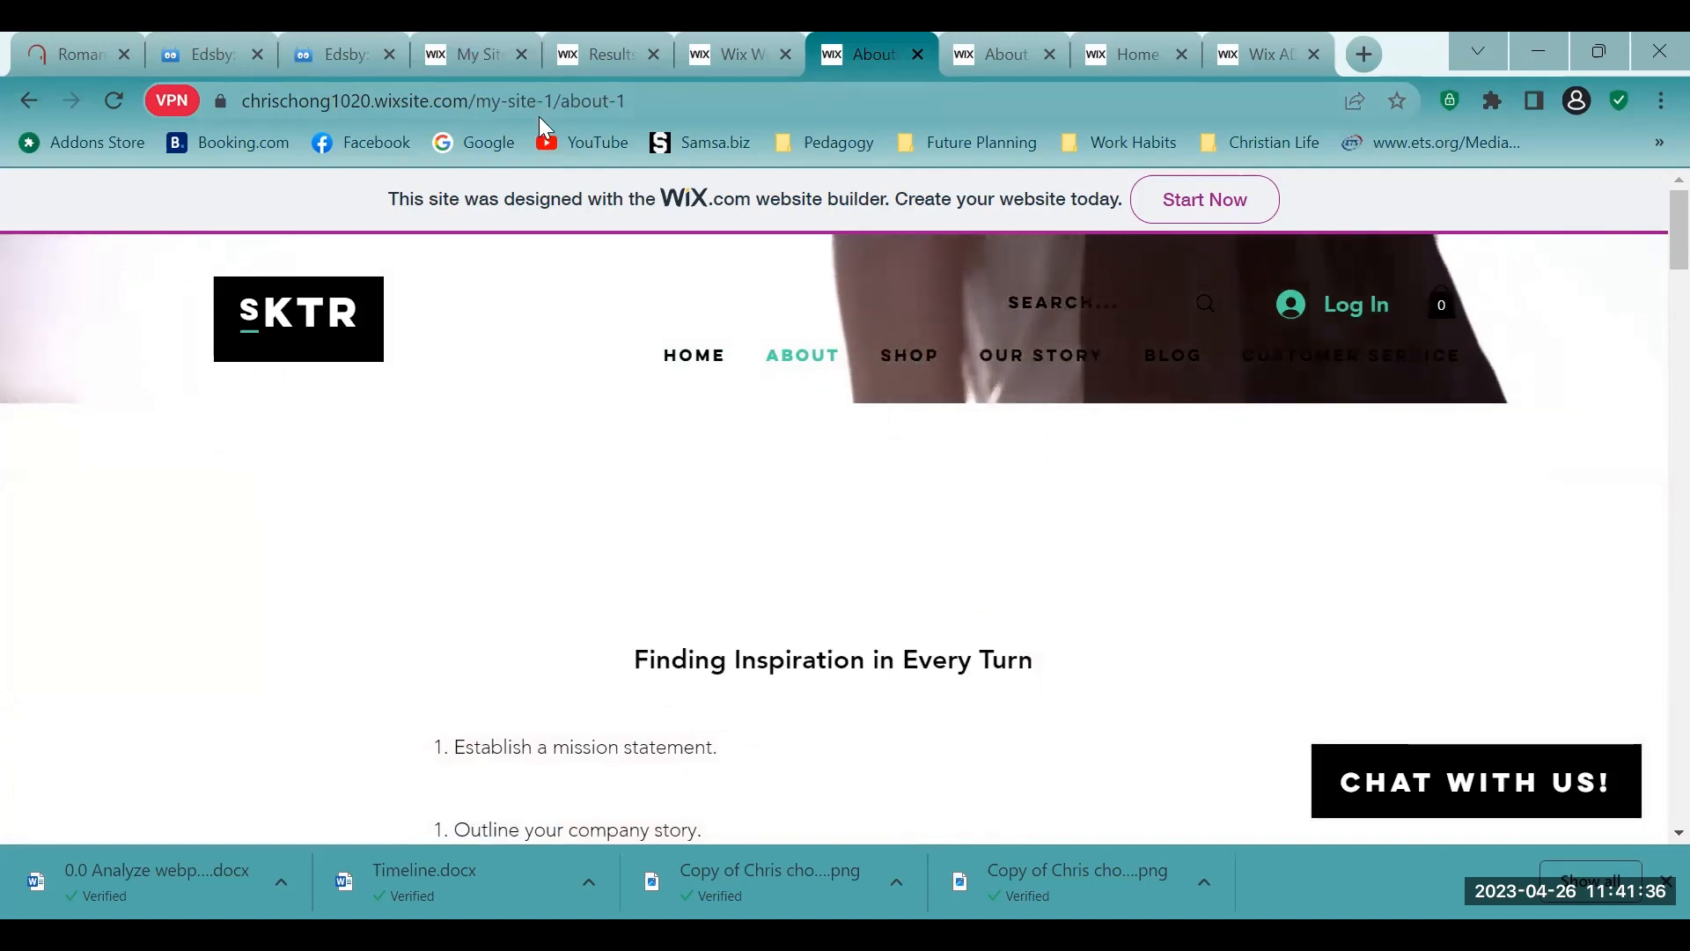
scroll(784, 241, "down", 4)
scroll(762, 253, "up", 5)
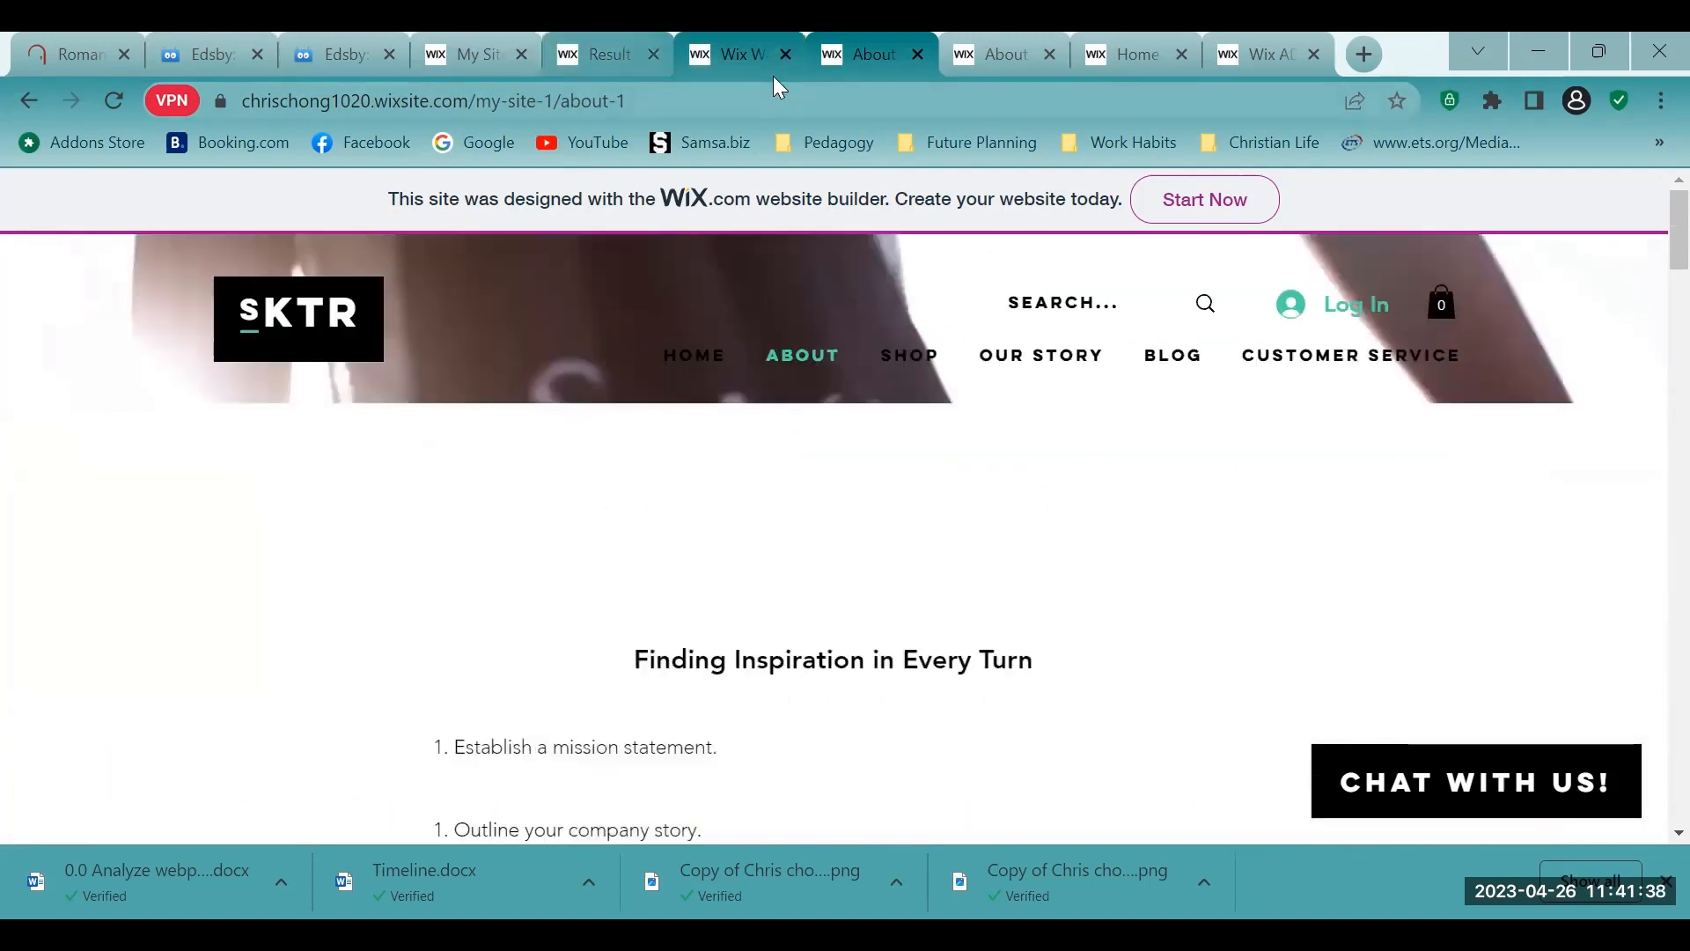
left_click(875, 101)
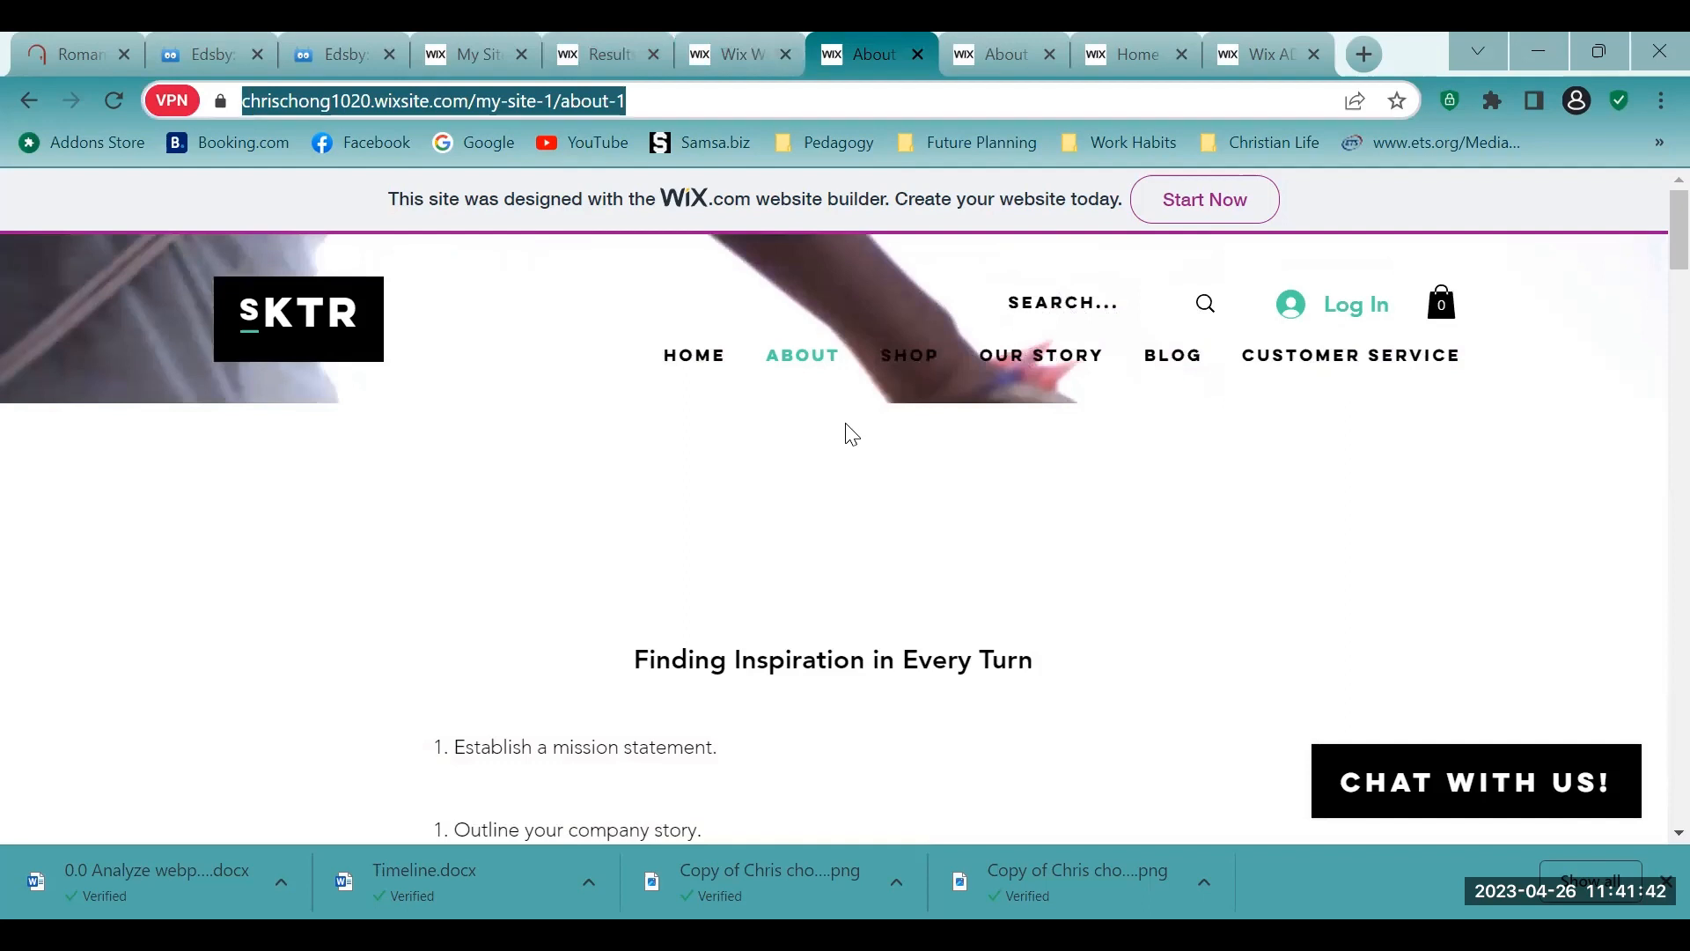
left_click(854, 293)
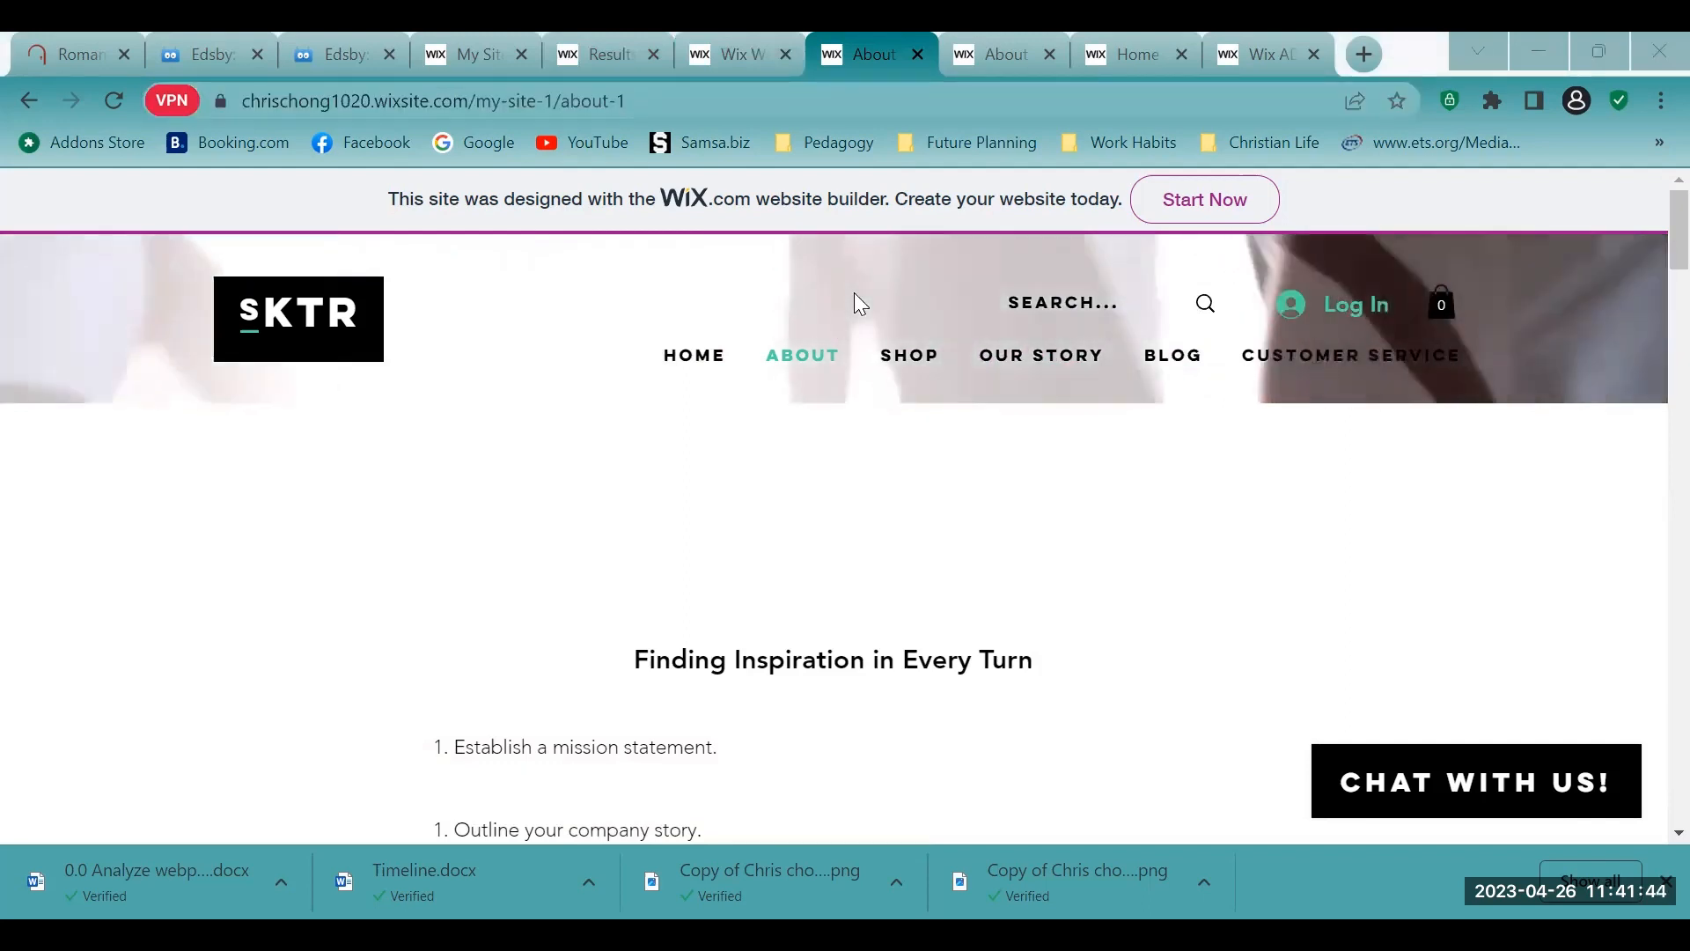